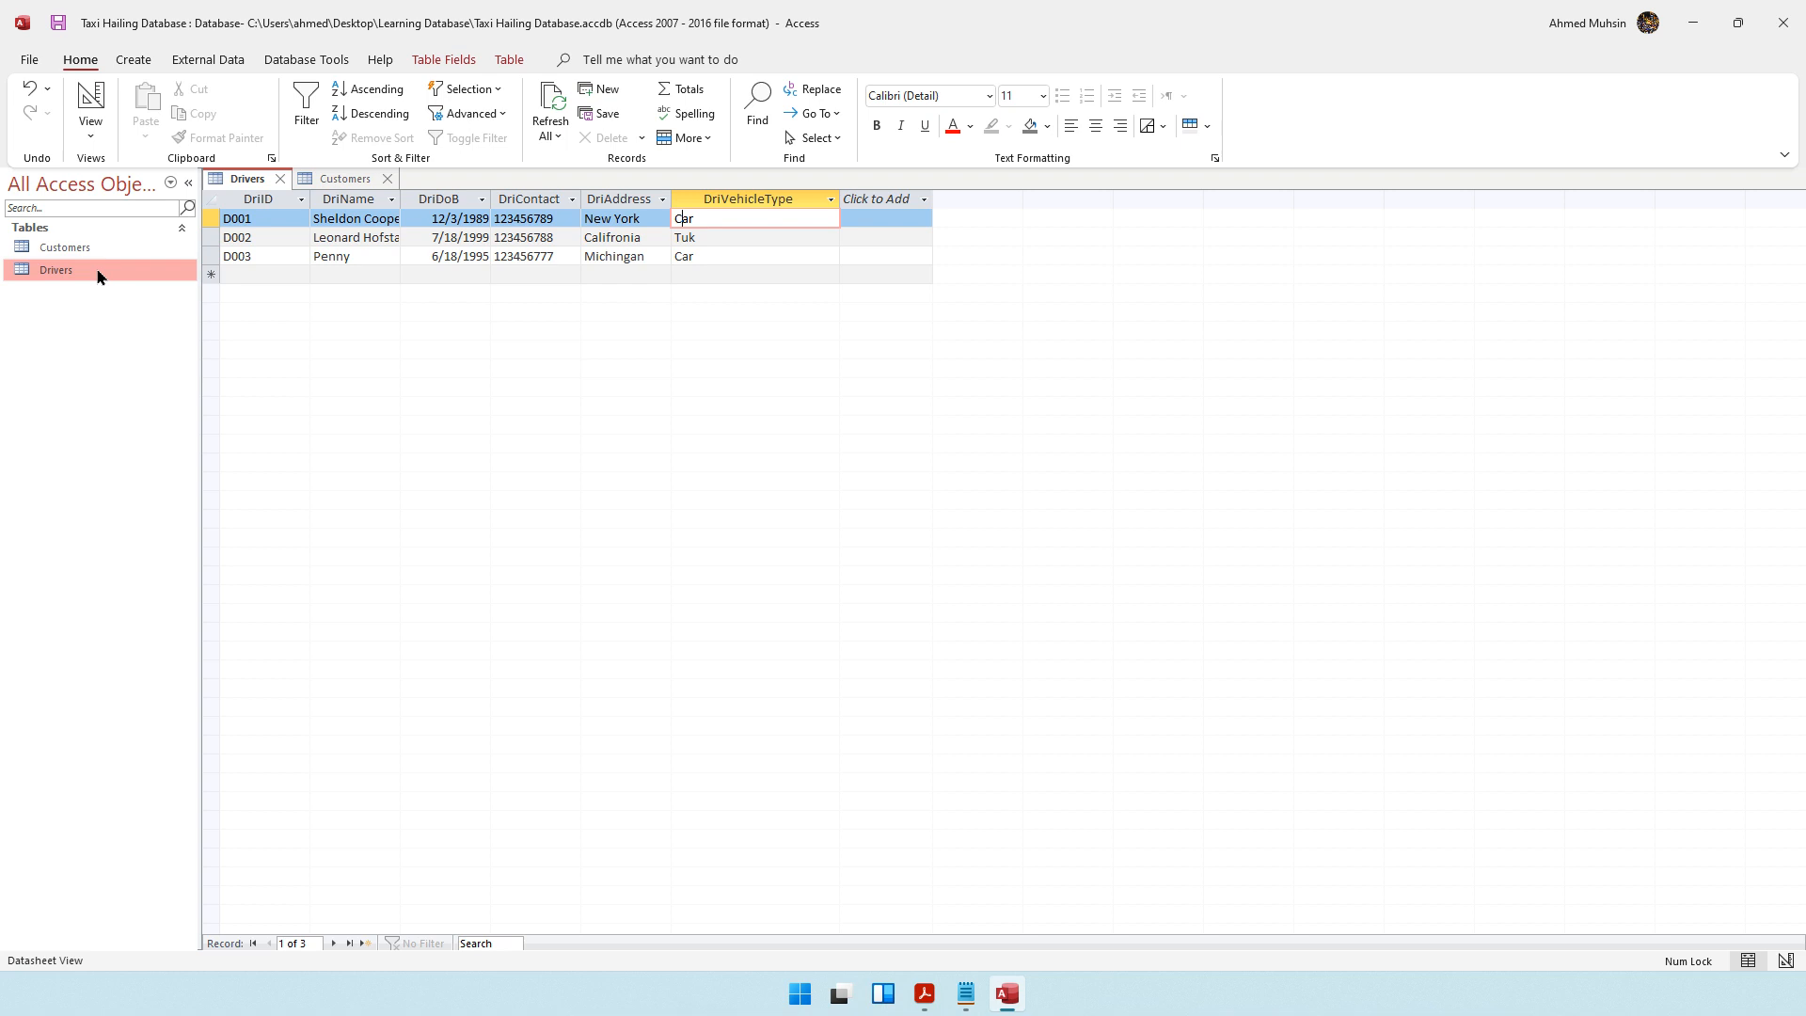
Create a form from the Drivers table and display it in Form View
click(146, 62)
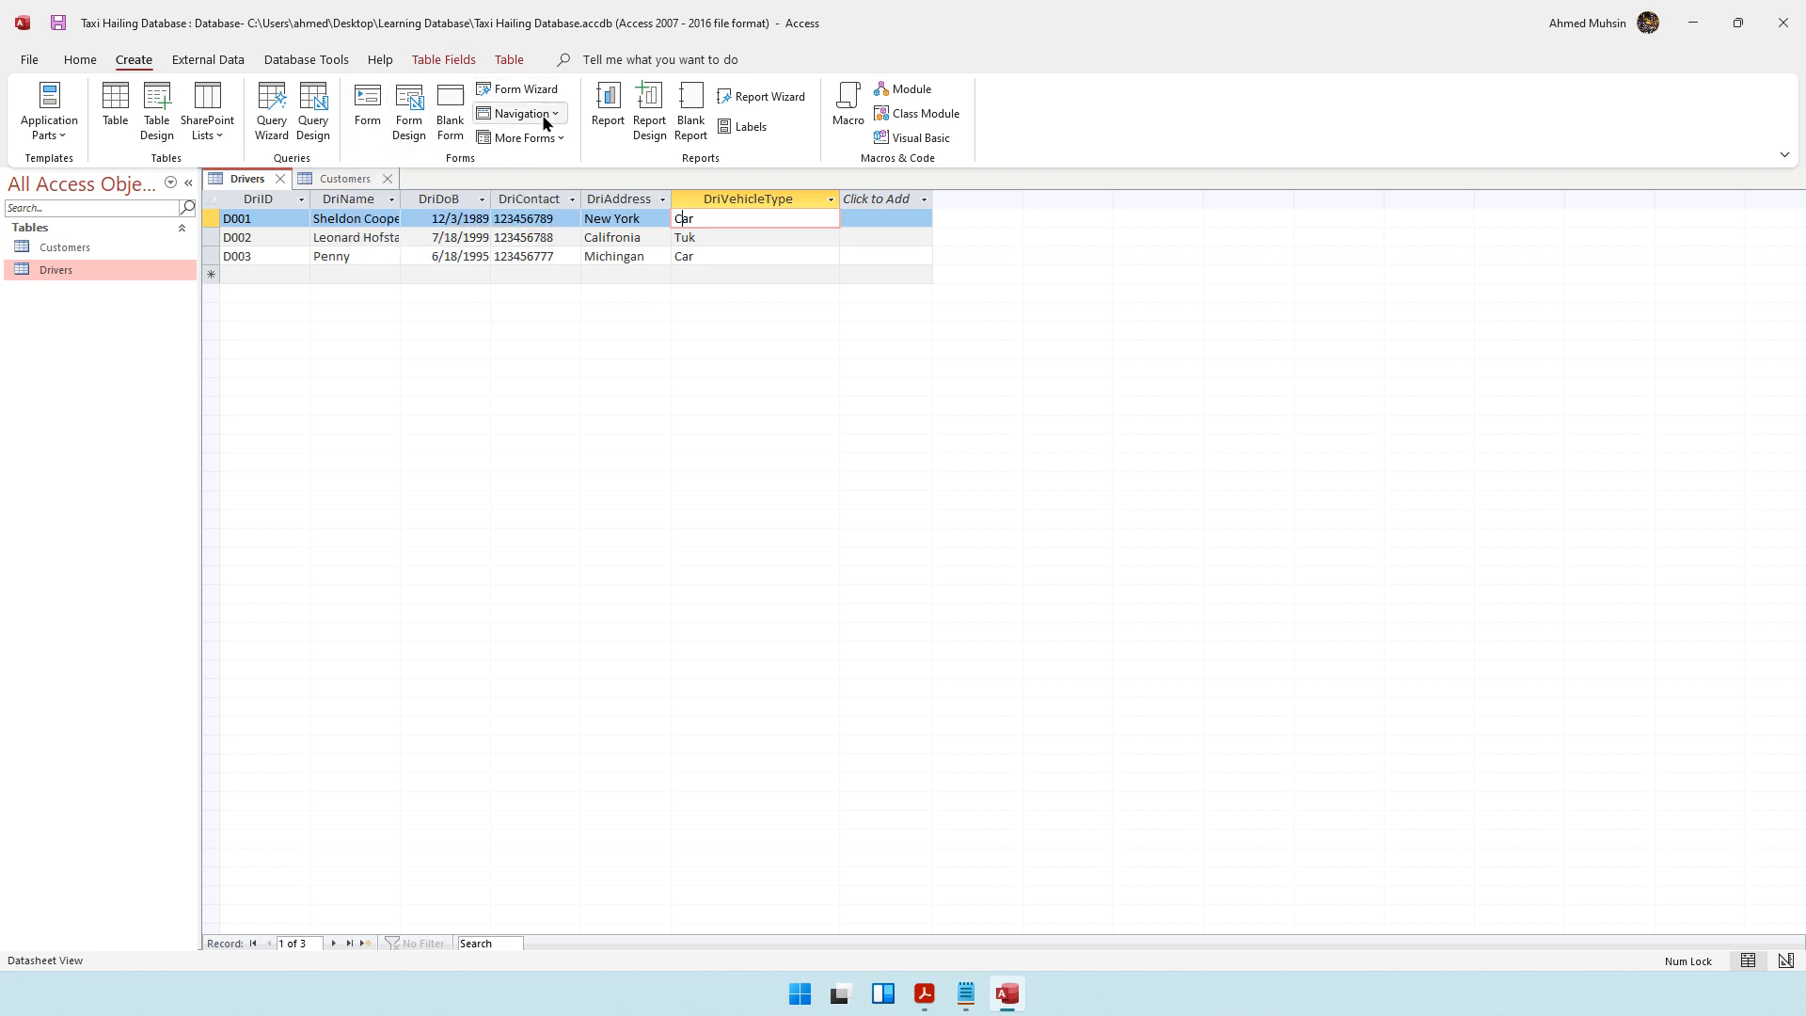
click(365, 132)
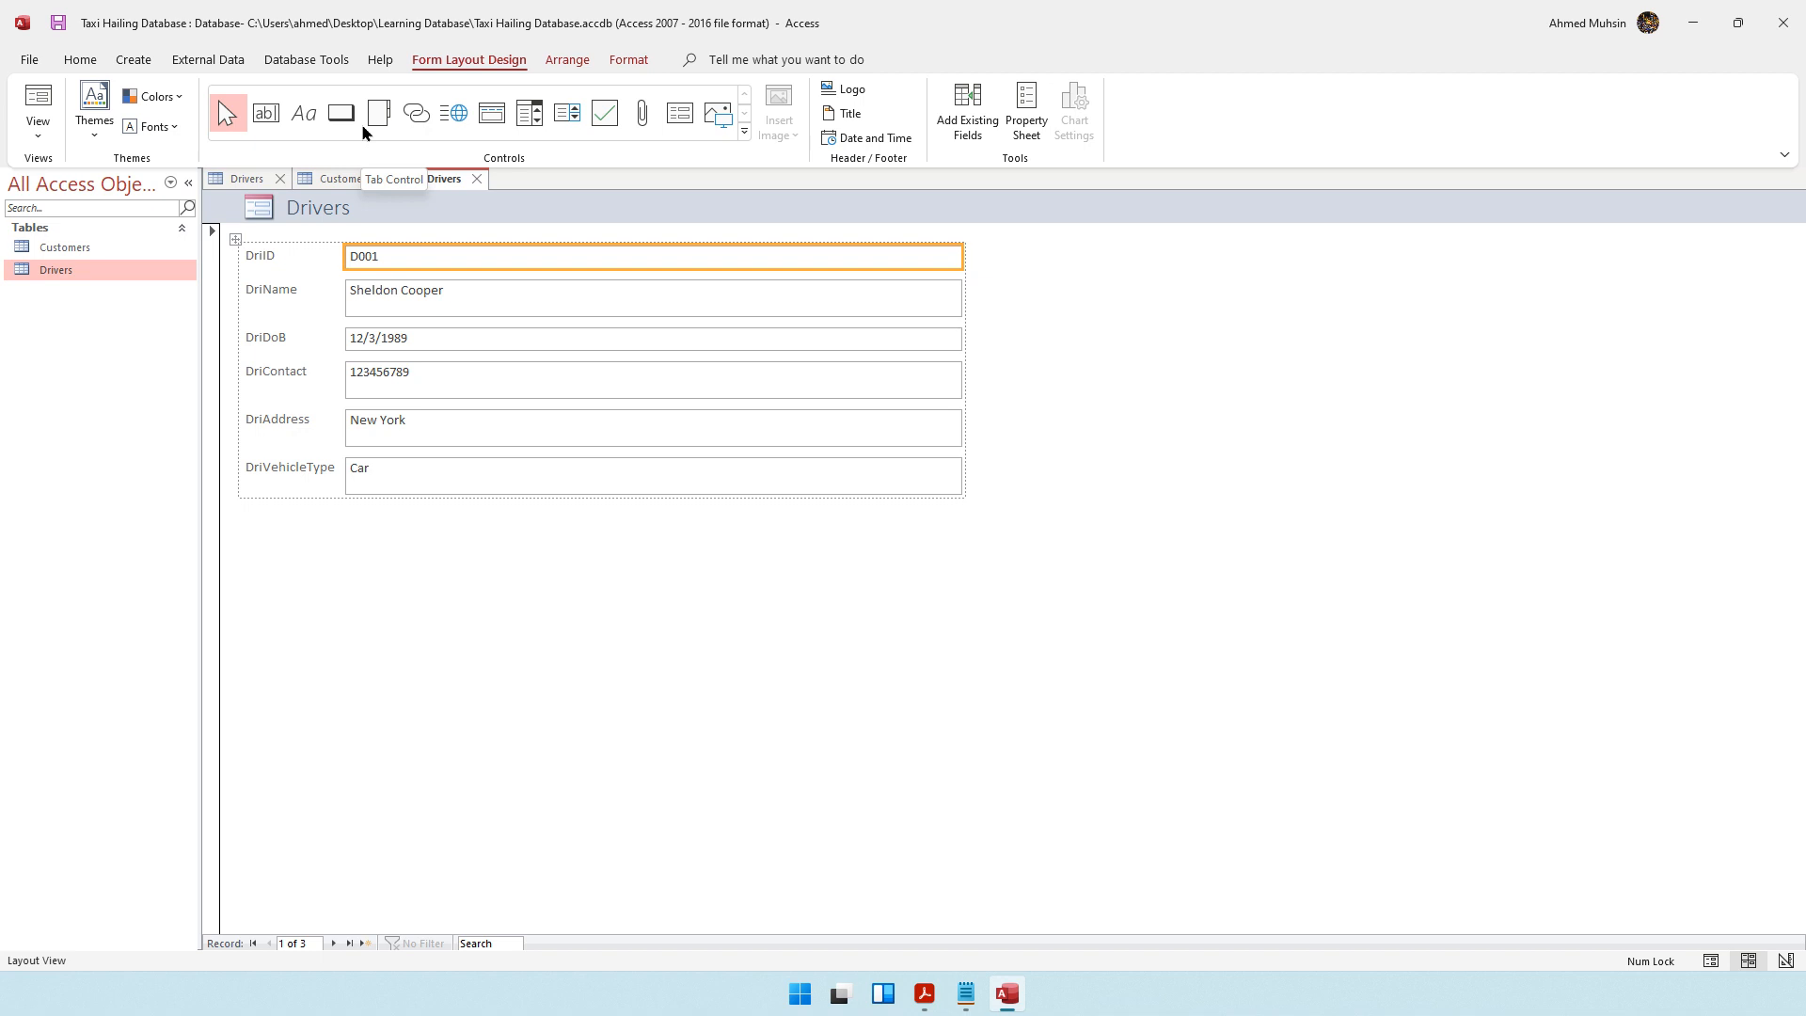
click(38, 131)
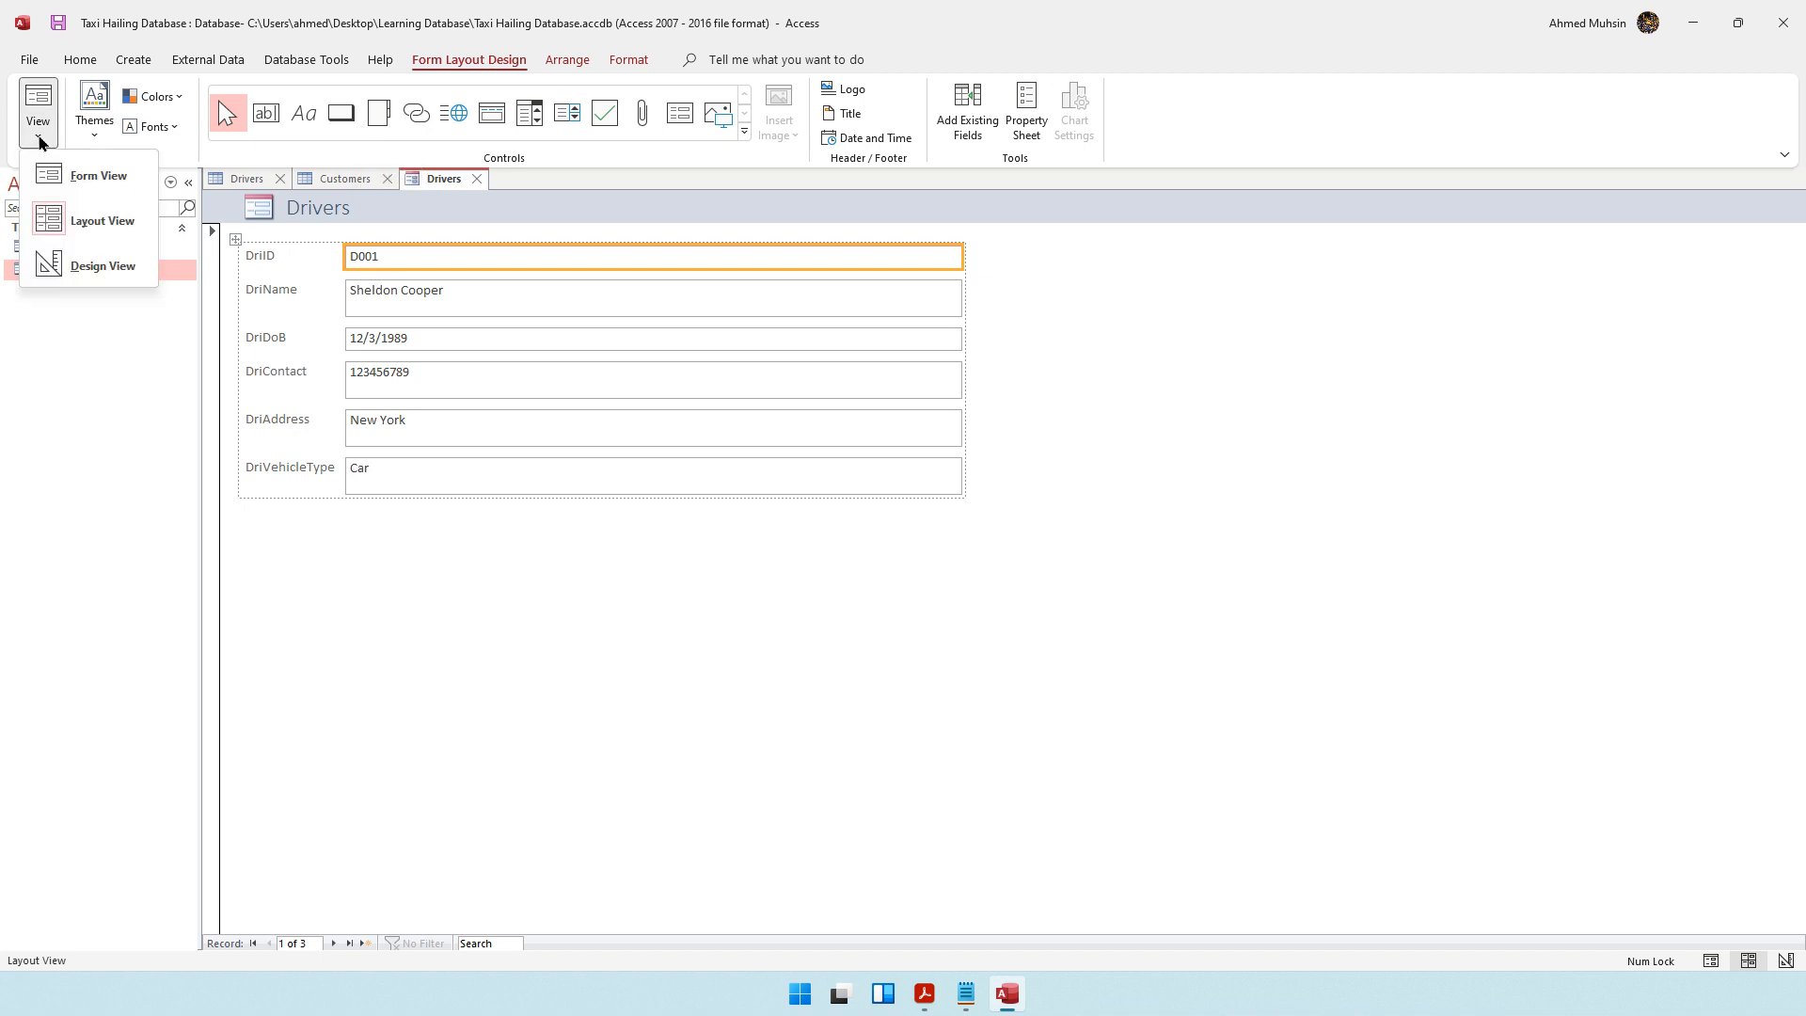
click(451, 73)
click(81, 66)
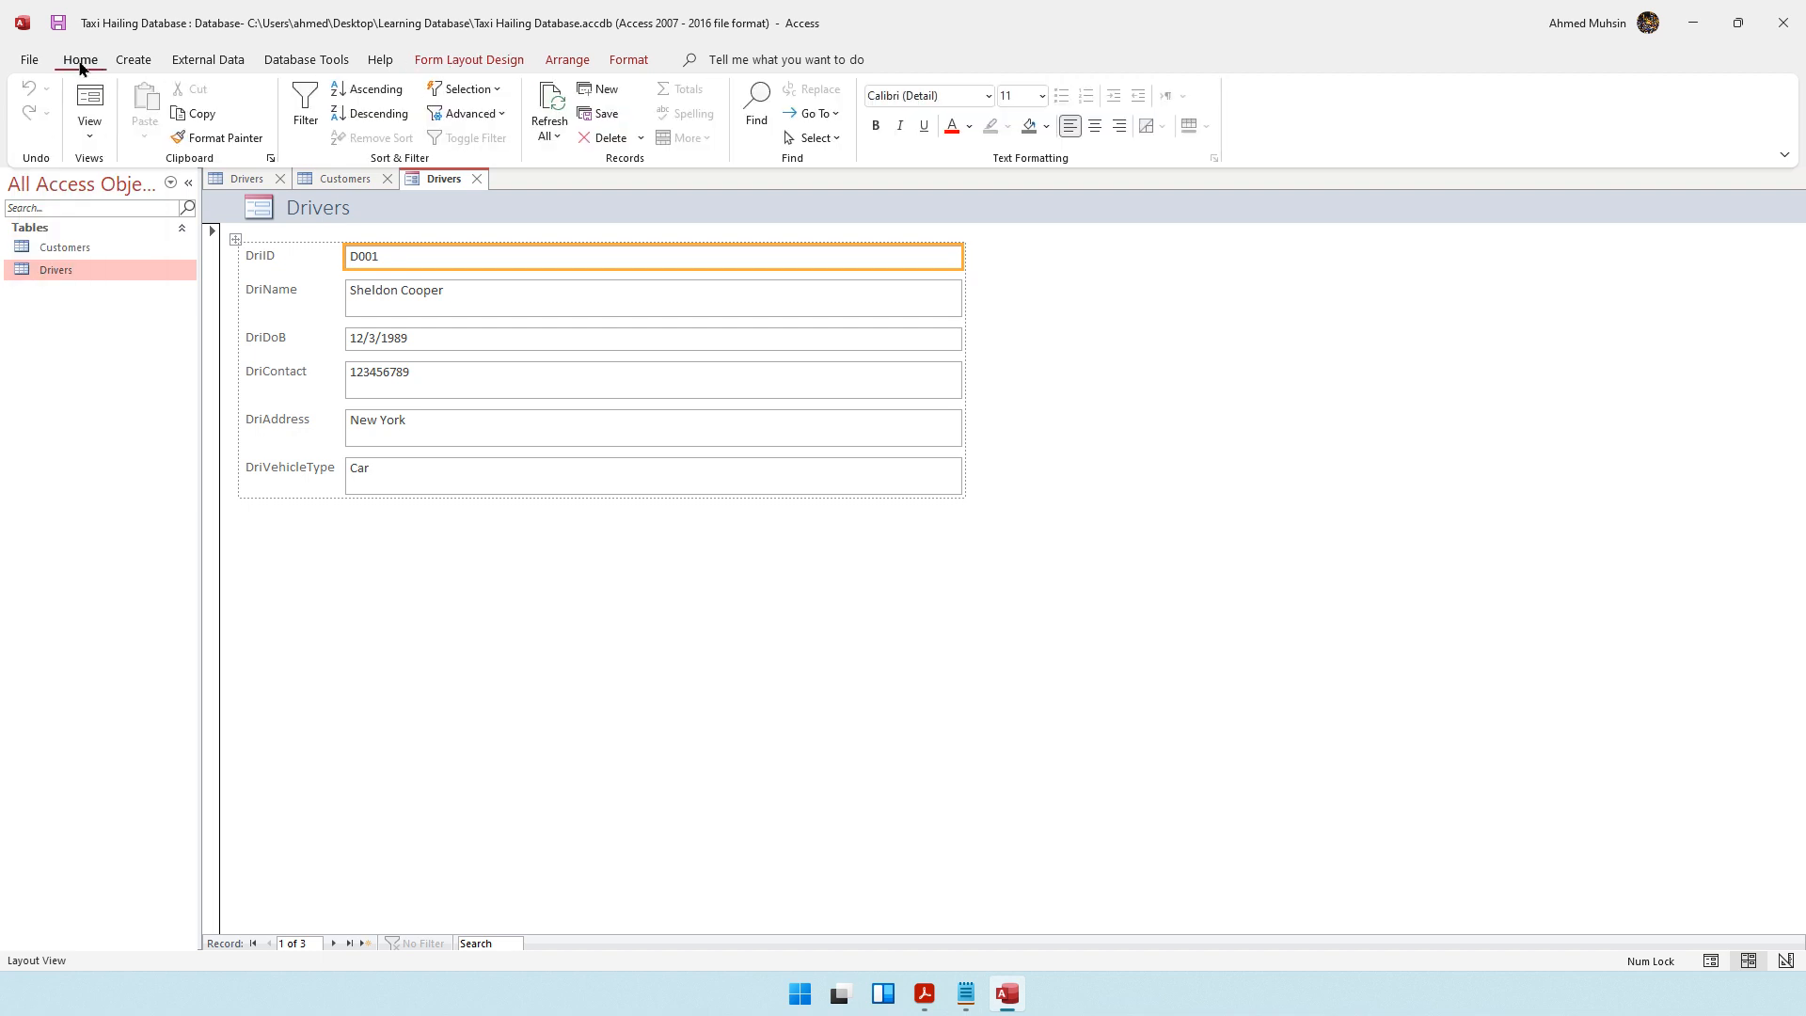
click(89, 136)
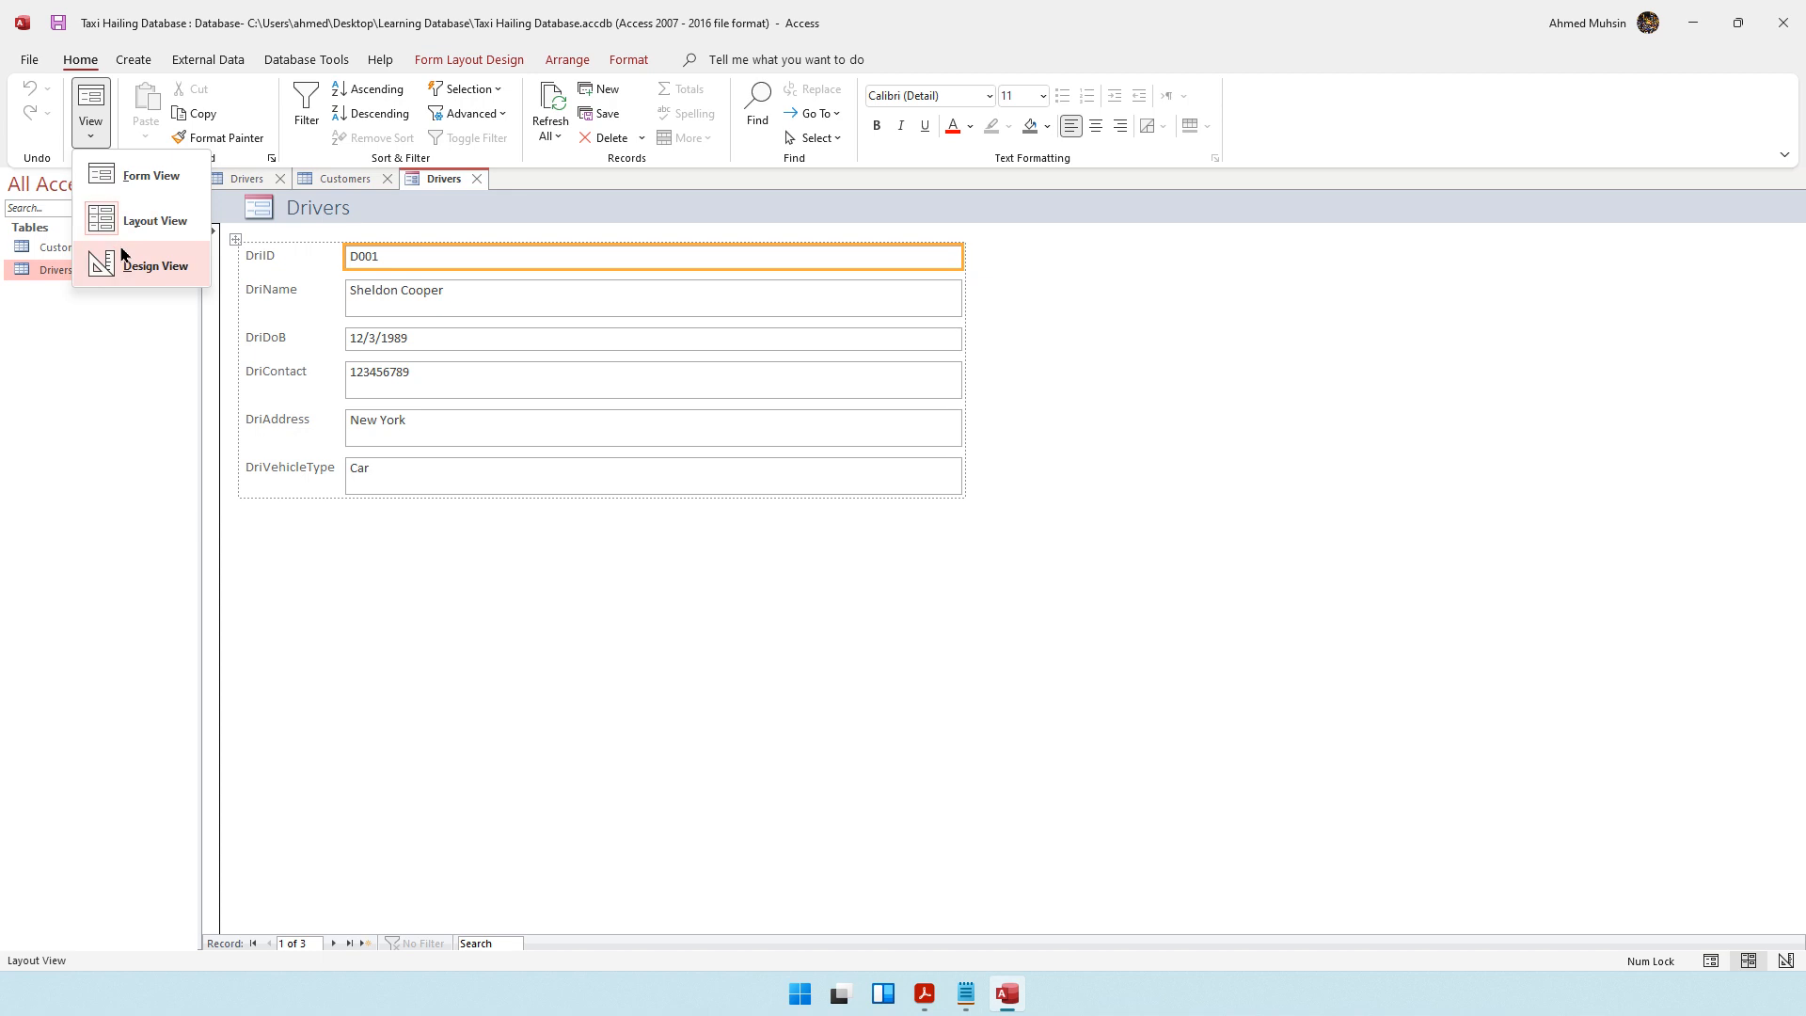
click(136, 178)
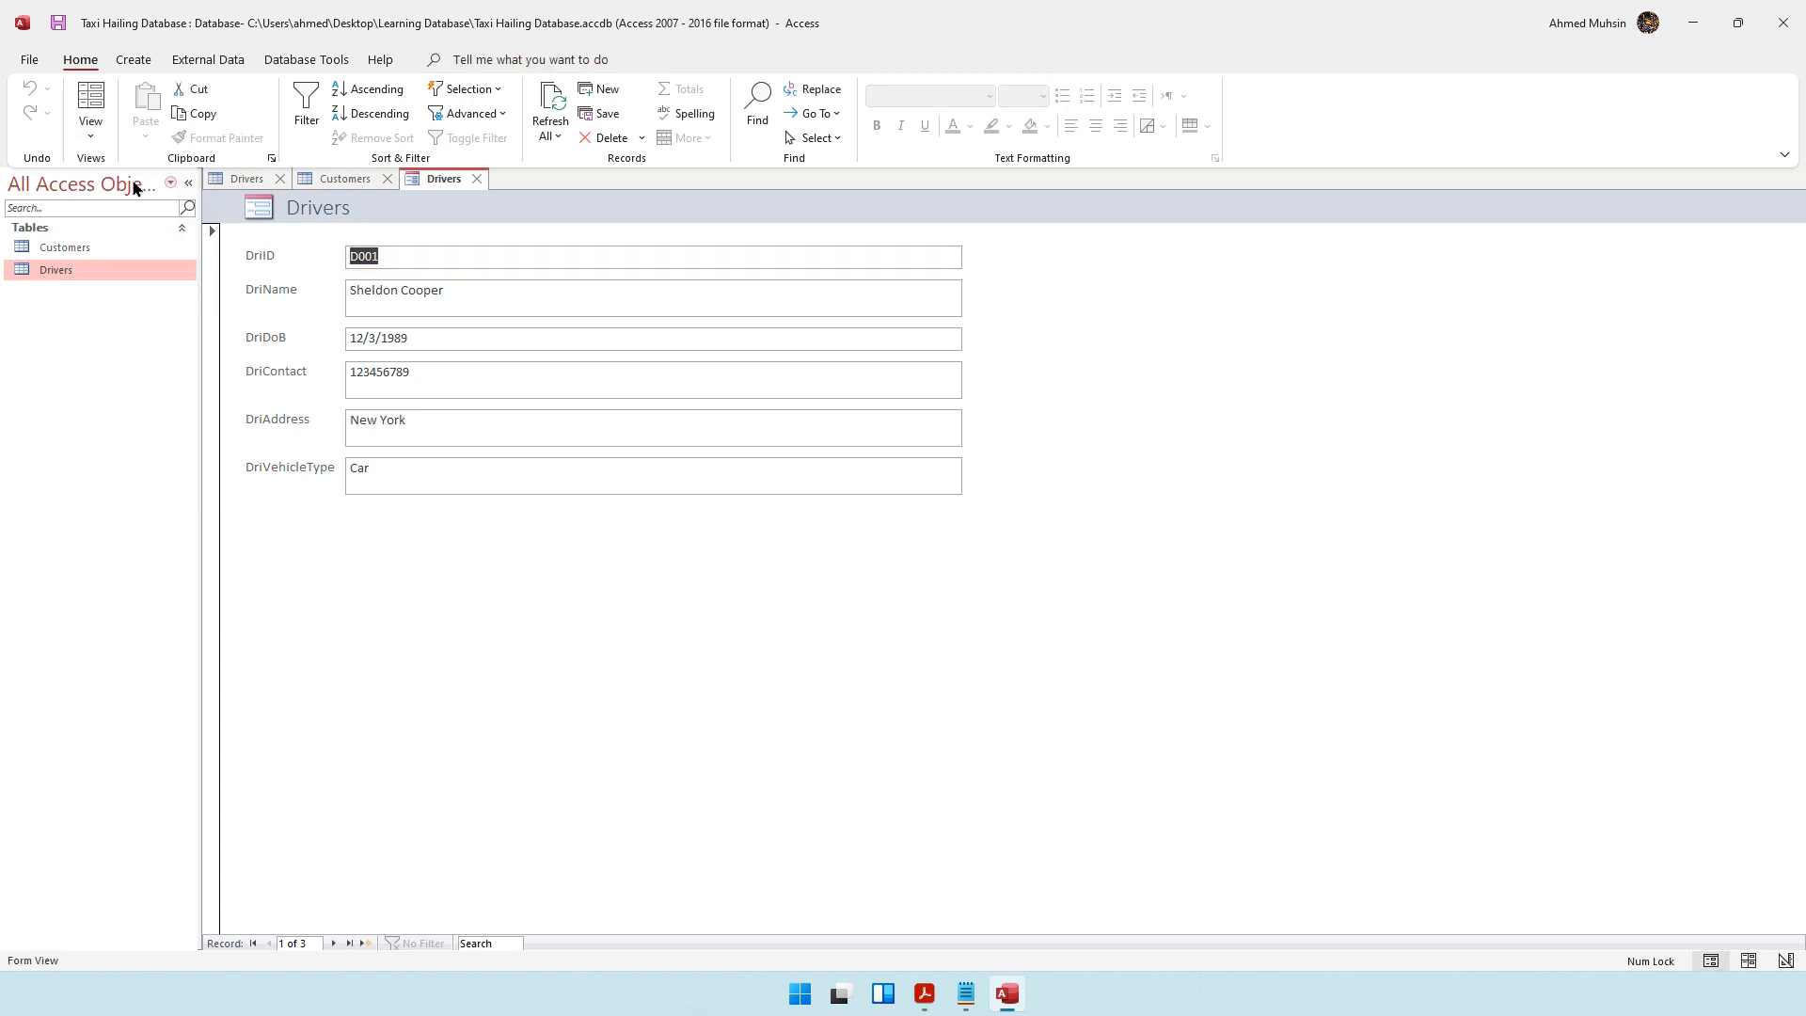
Browse the form from the first driver record through to the blank new record
click(556, 306)
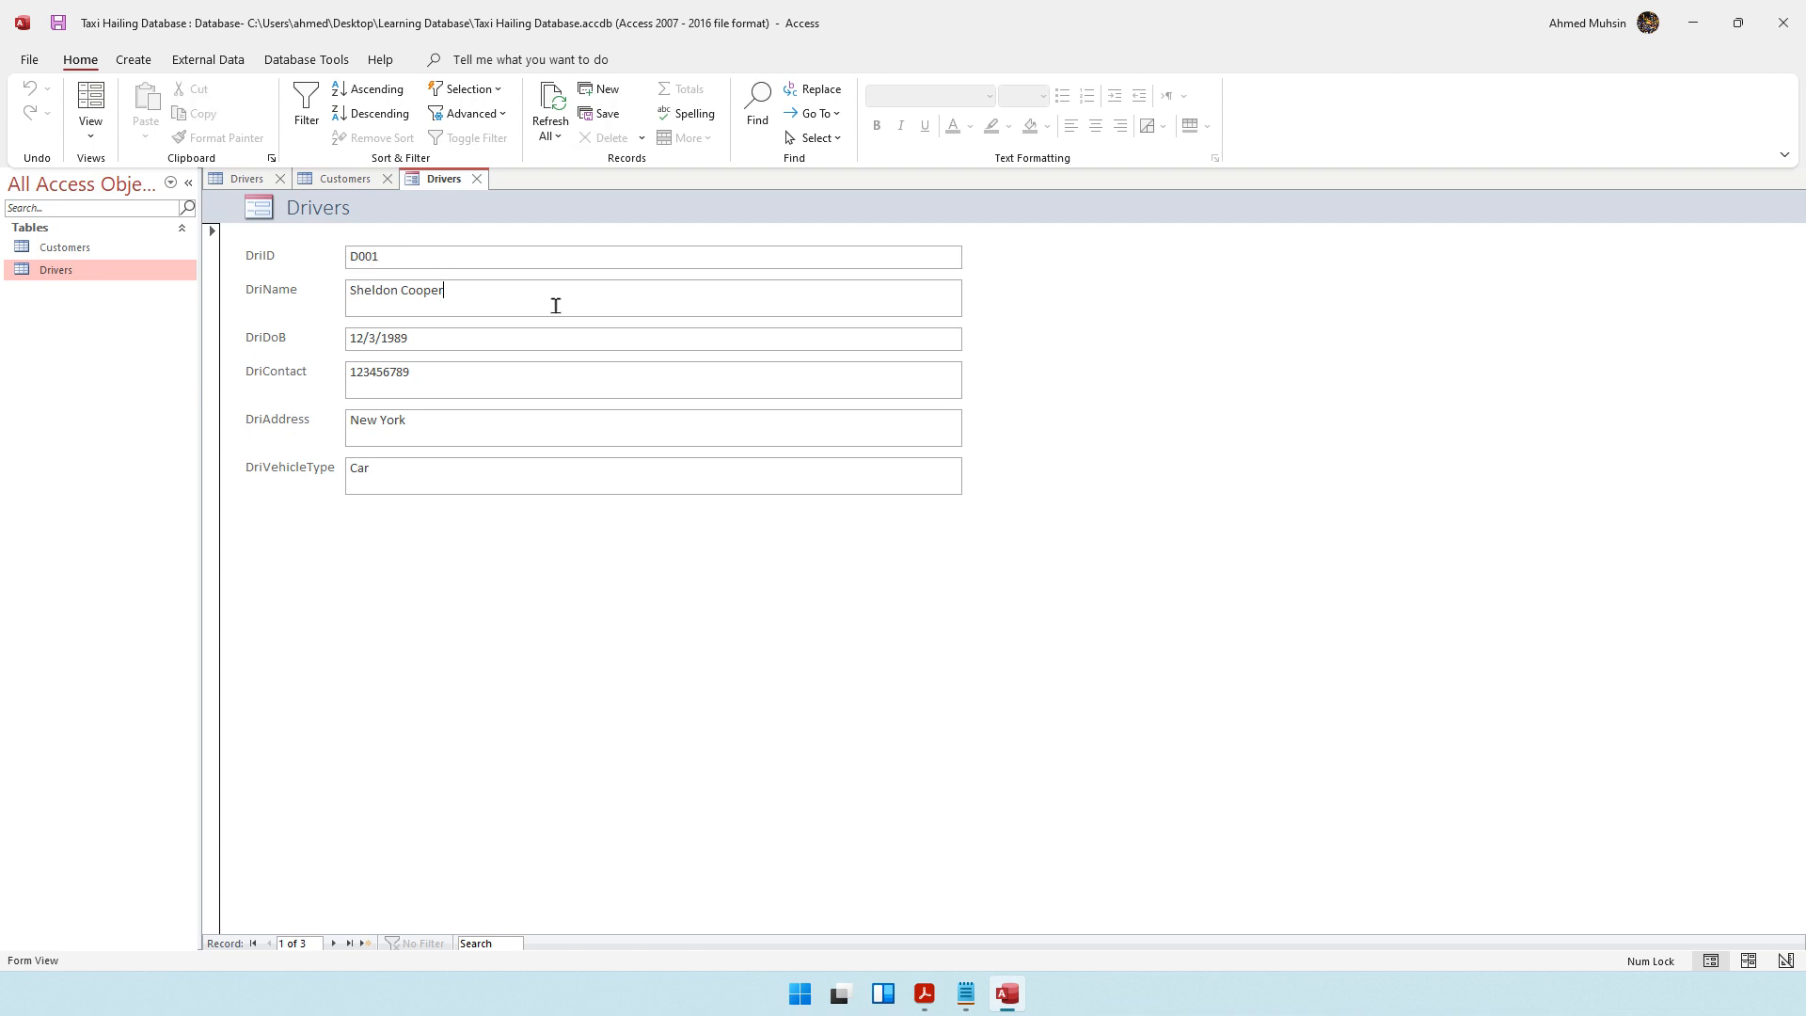
click(334, 943)
click(334, 944)
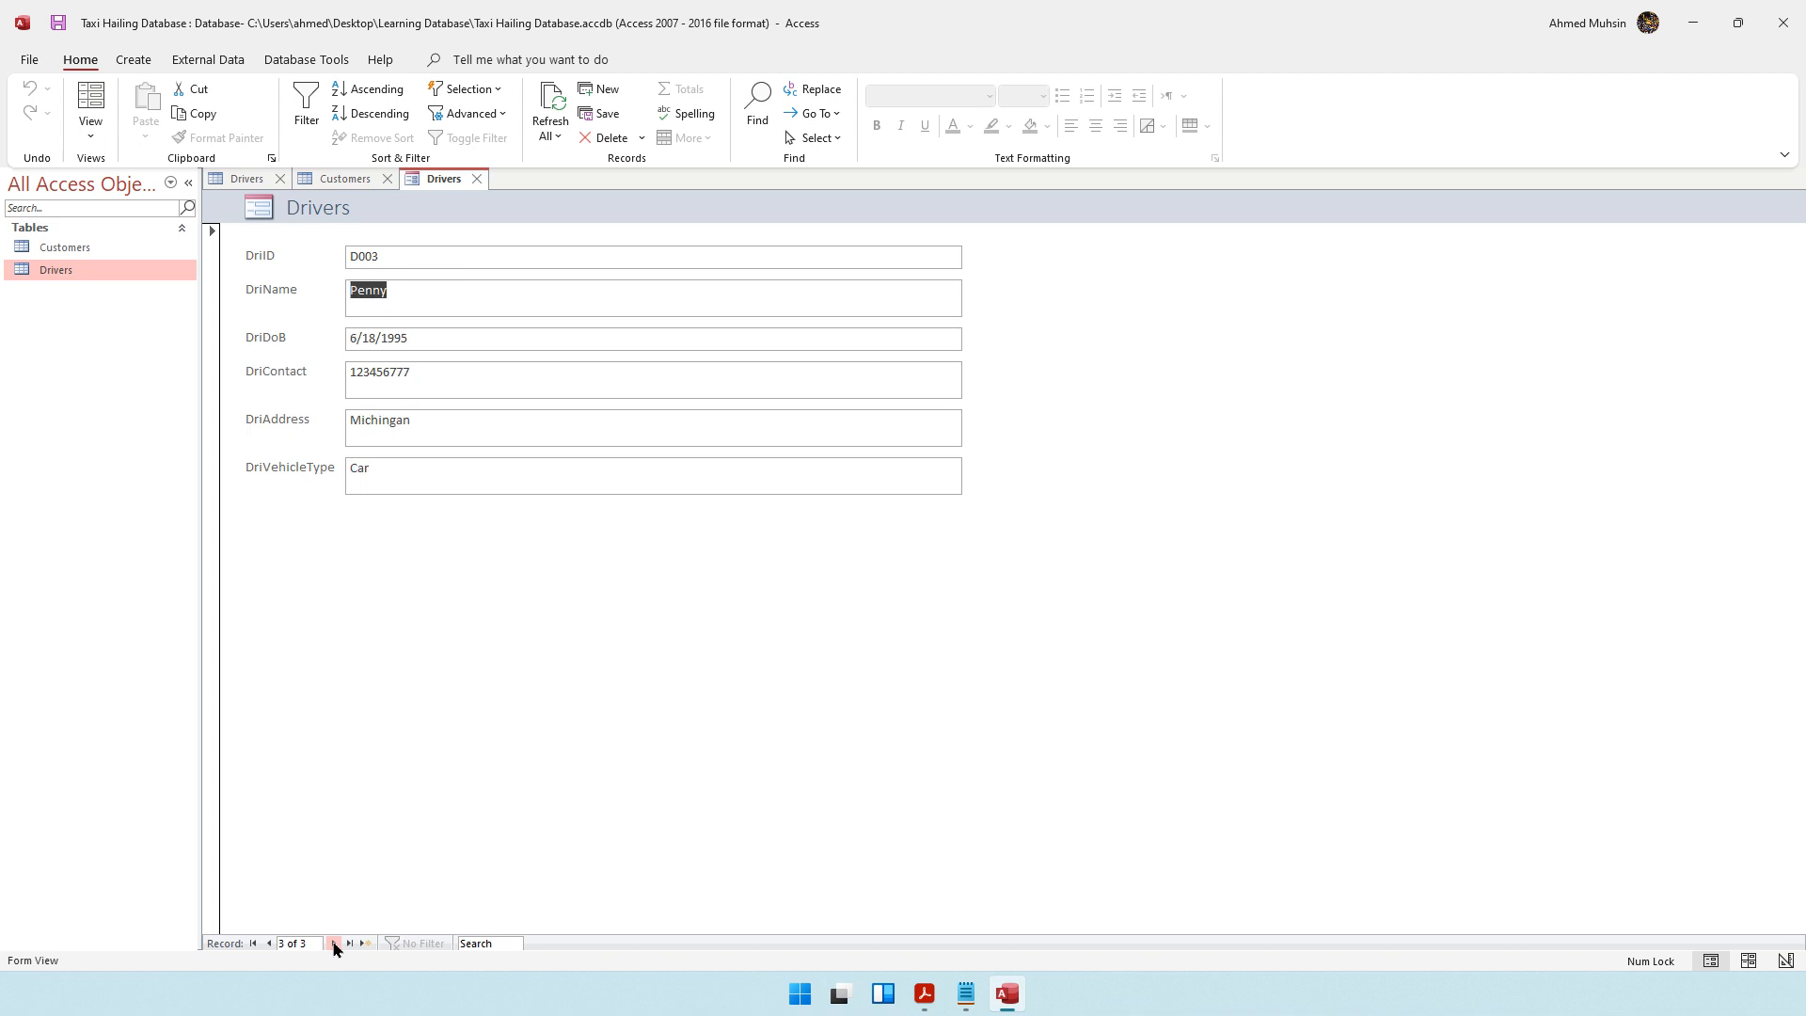
click(334, 944)
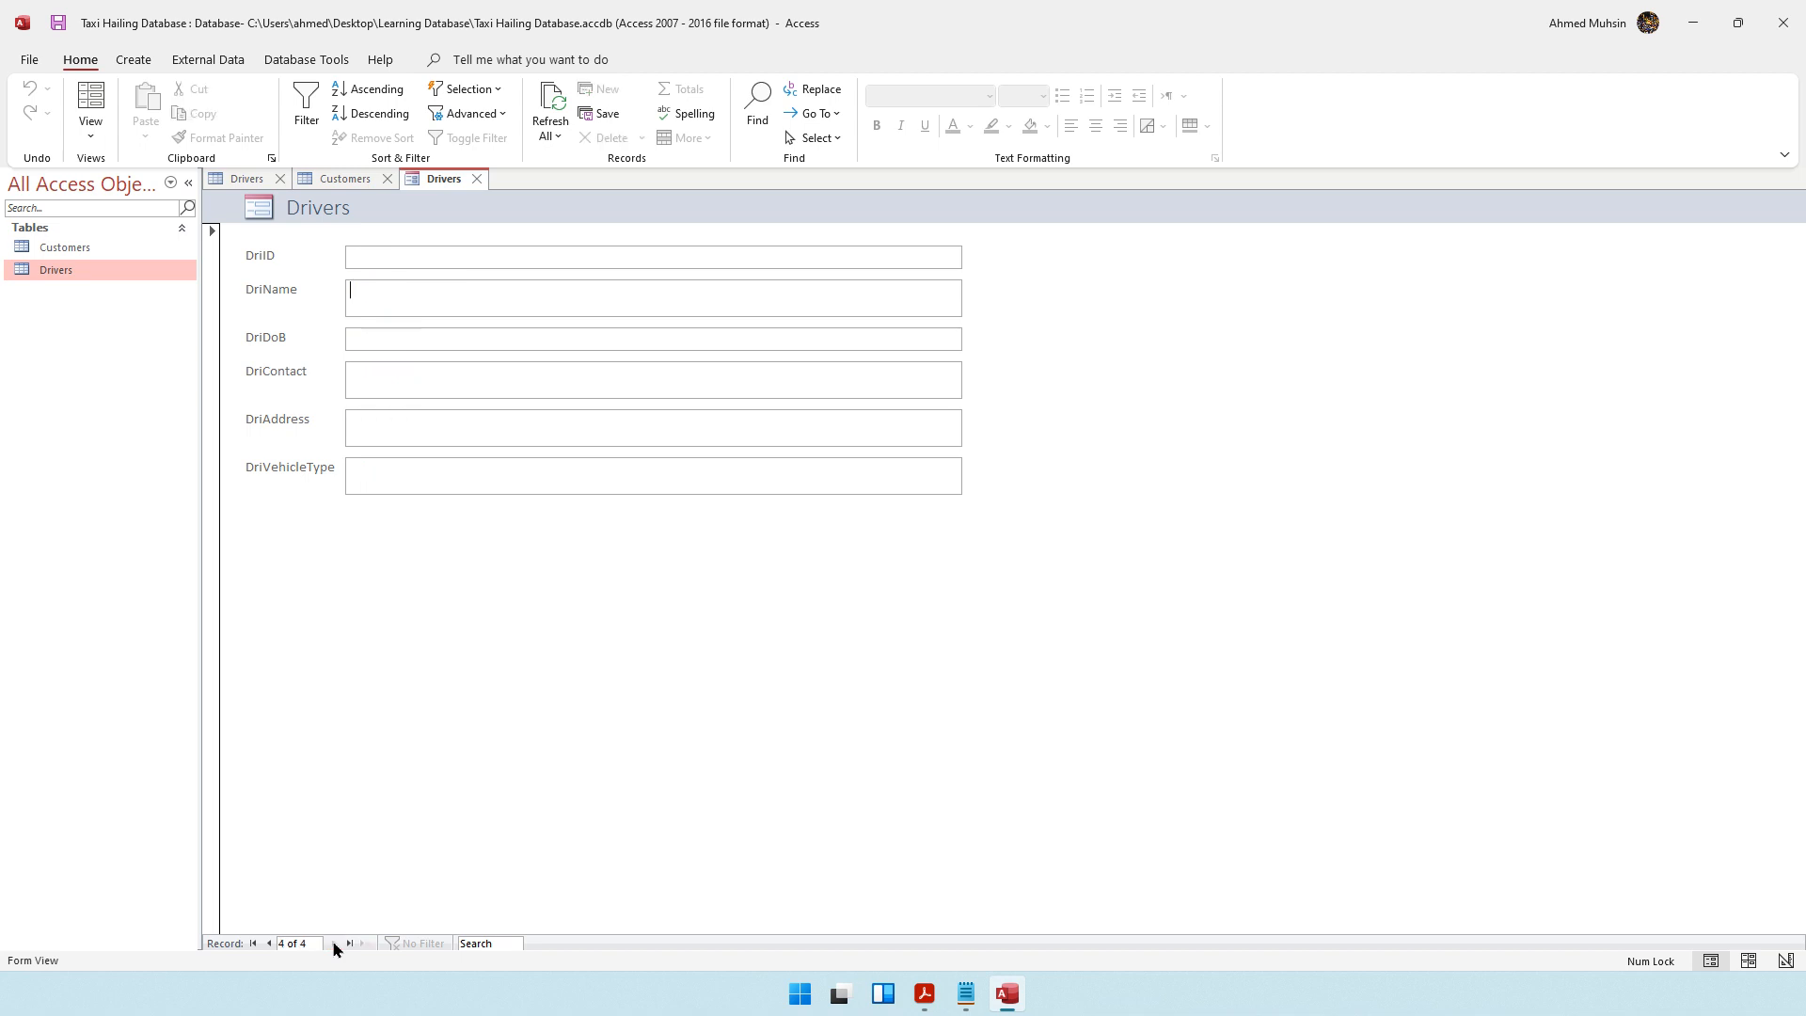
click(441, 339)
Inspect the Drivers form's labels and fields in Layout View and Design View
click(91, 129)
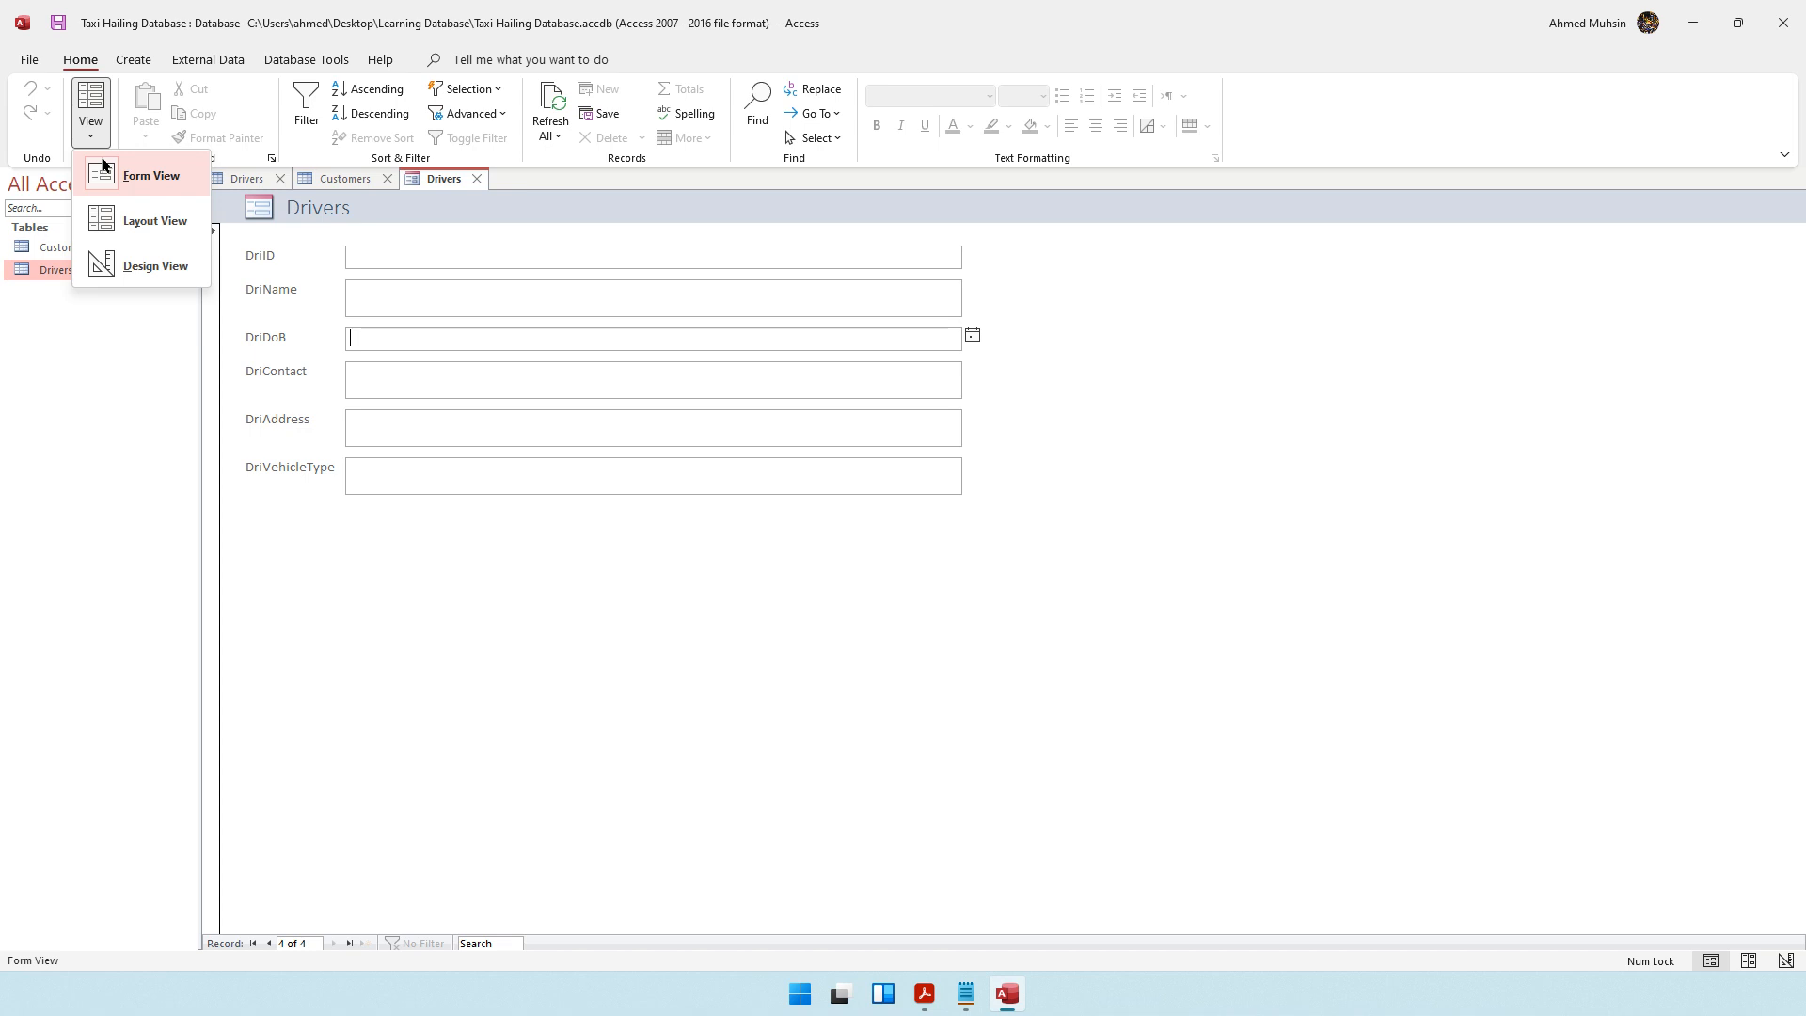
click(135, 219)
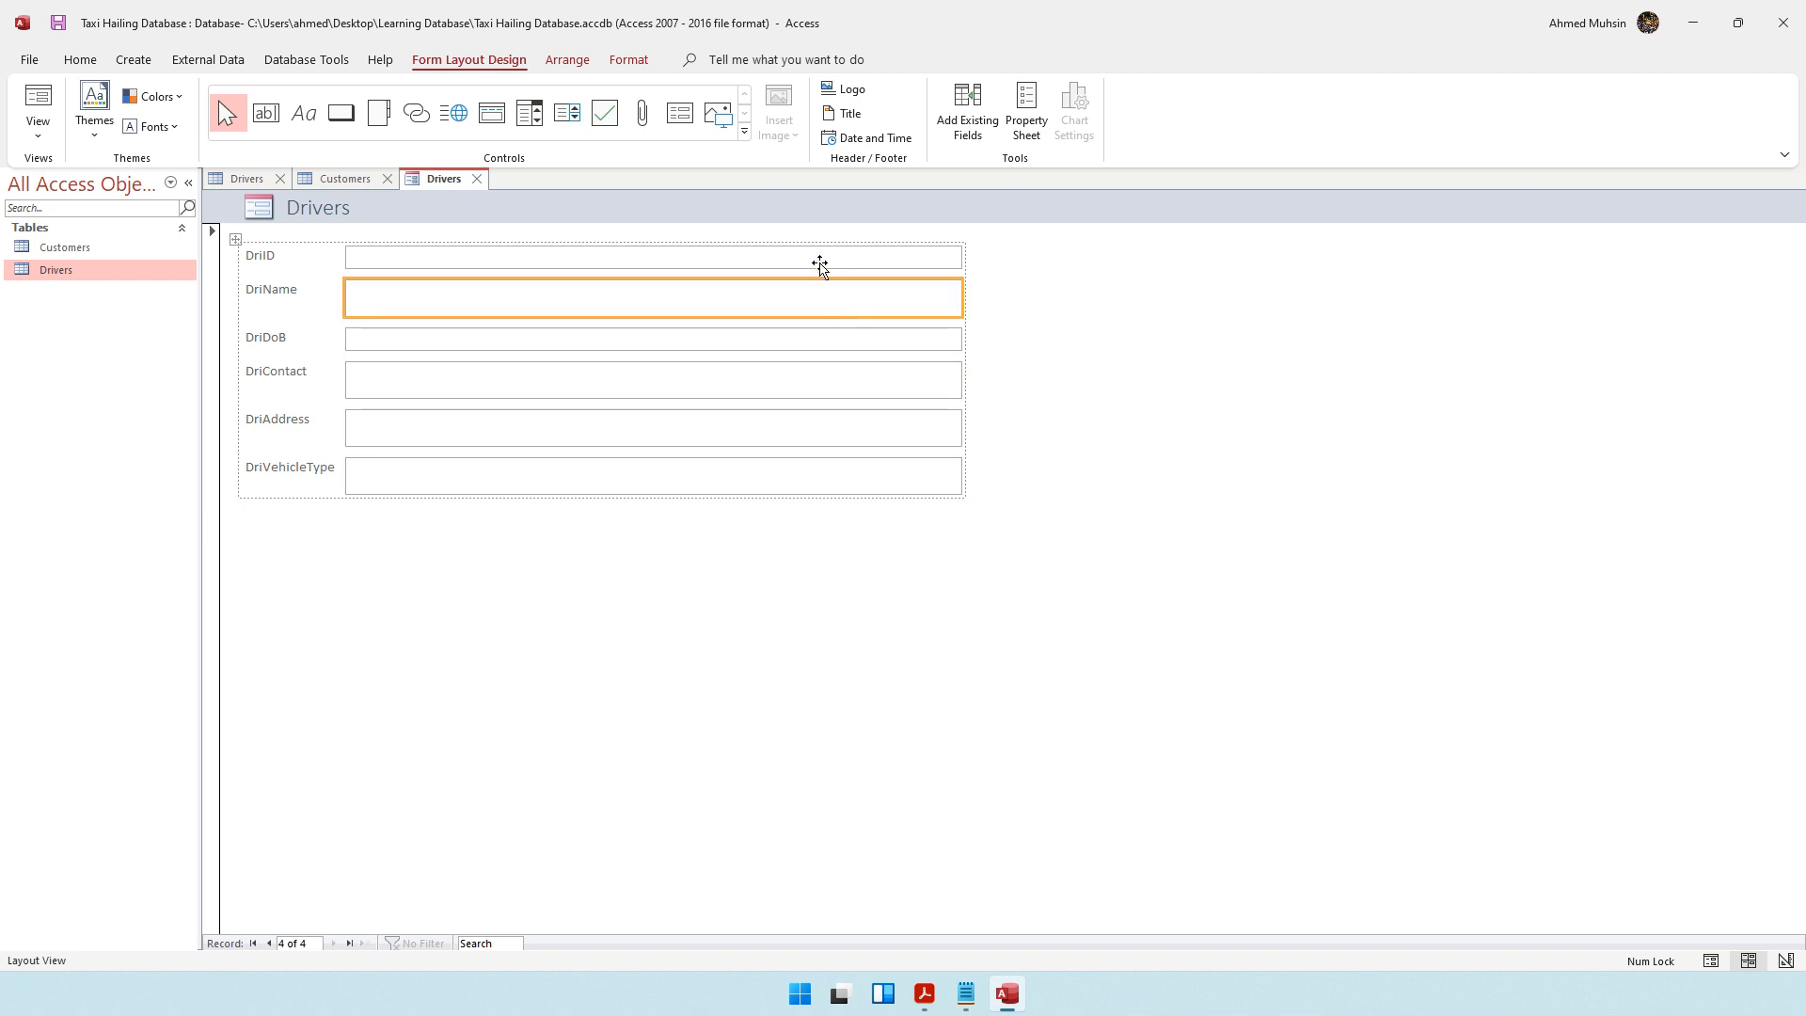
click(322, 209)
click(302, 284)
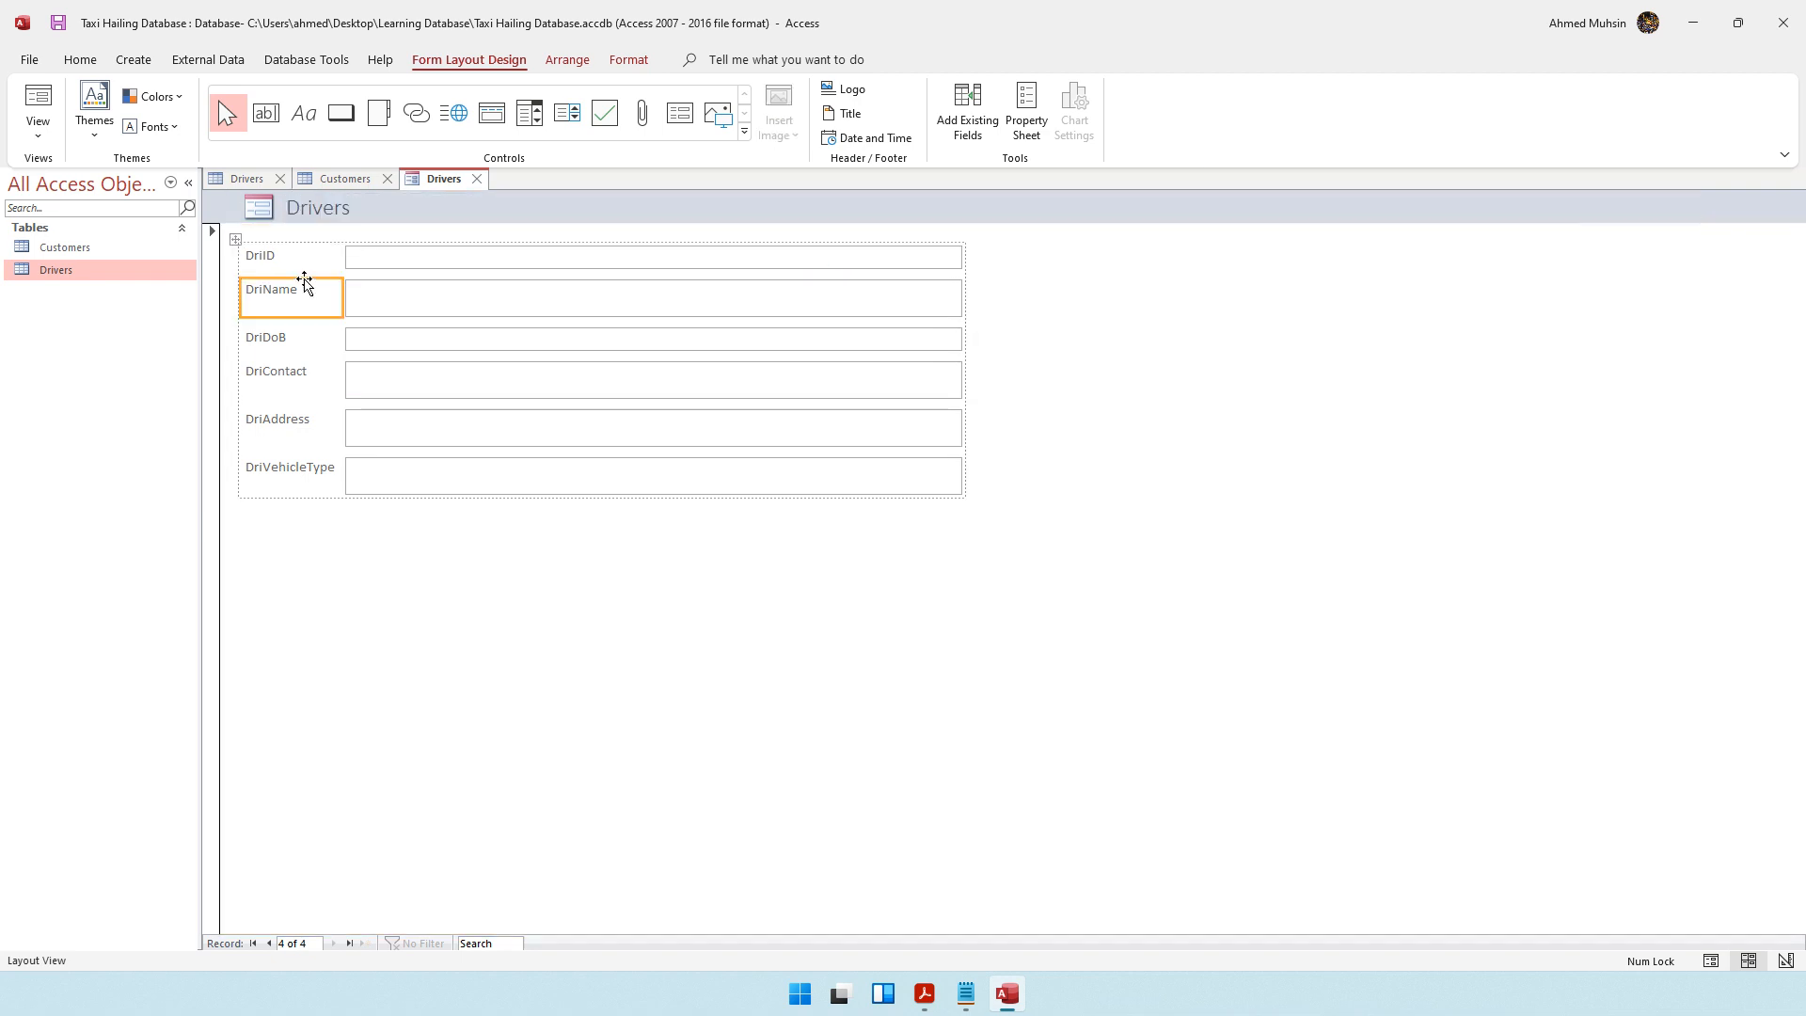
click(492, 421)
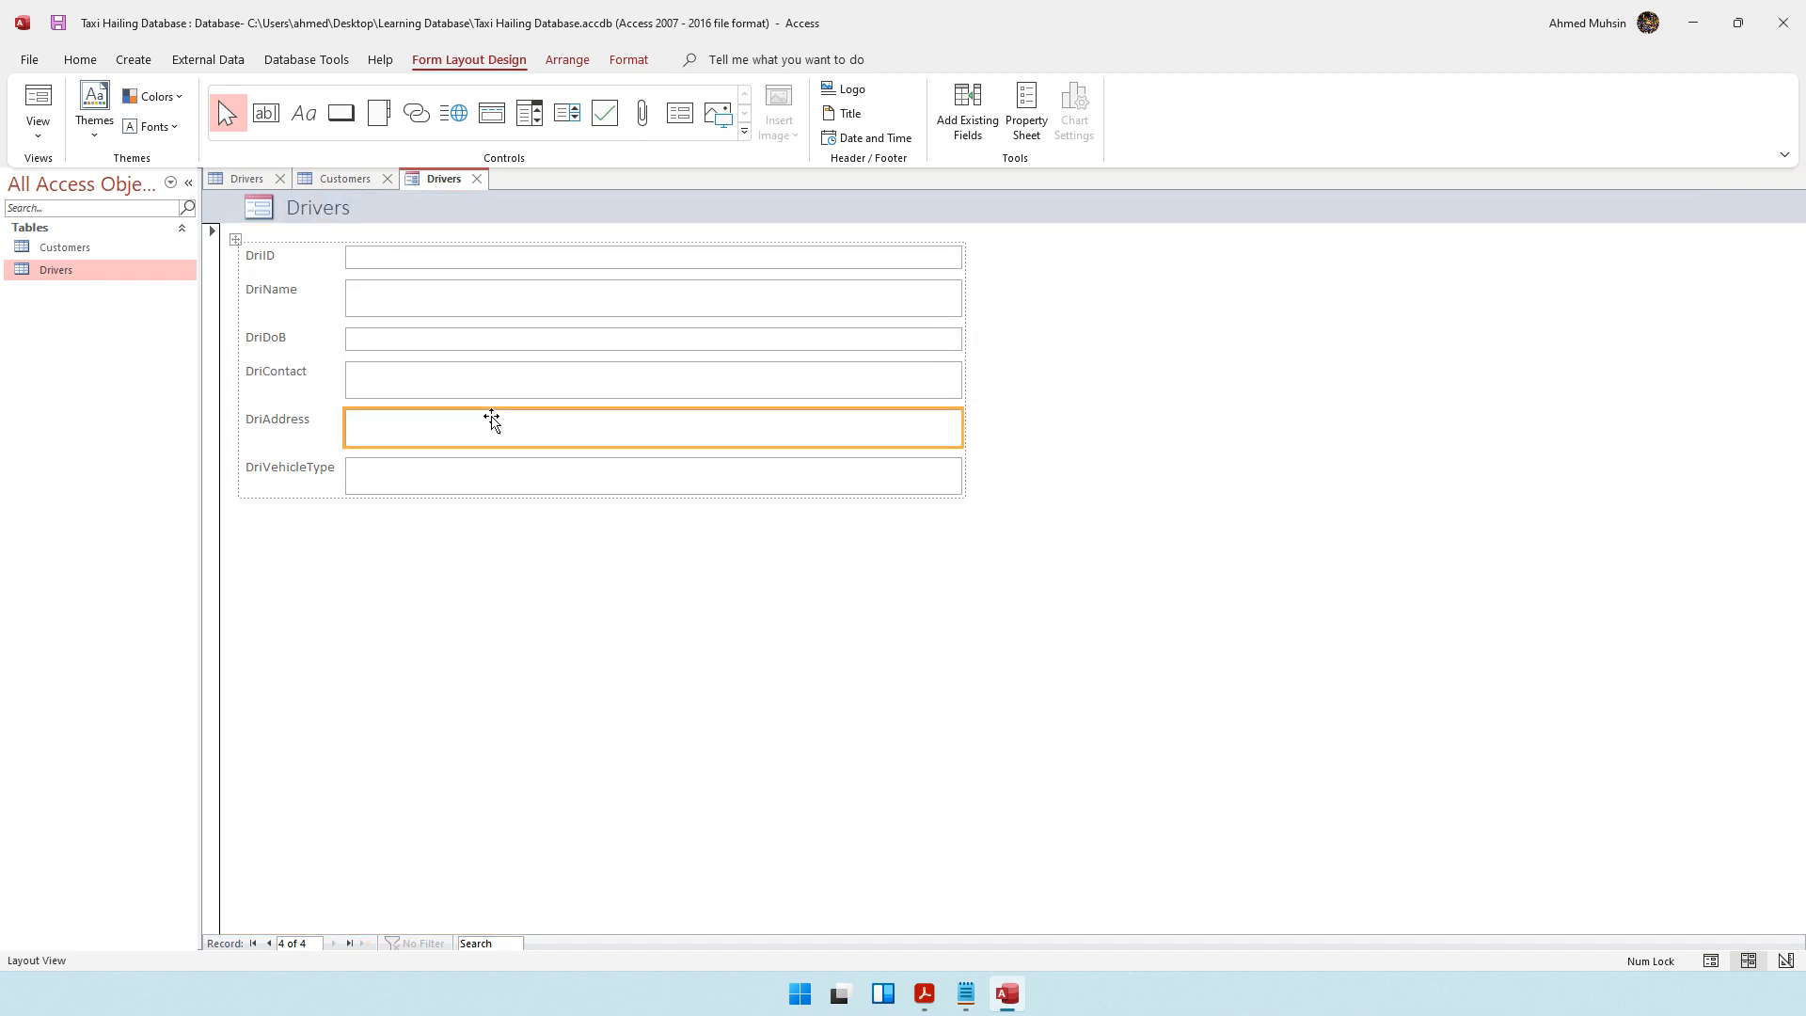
click(38, 127)
click(81, 270)
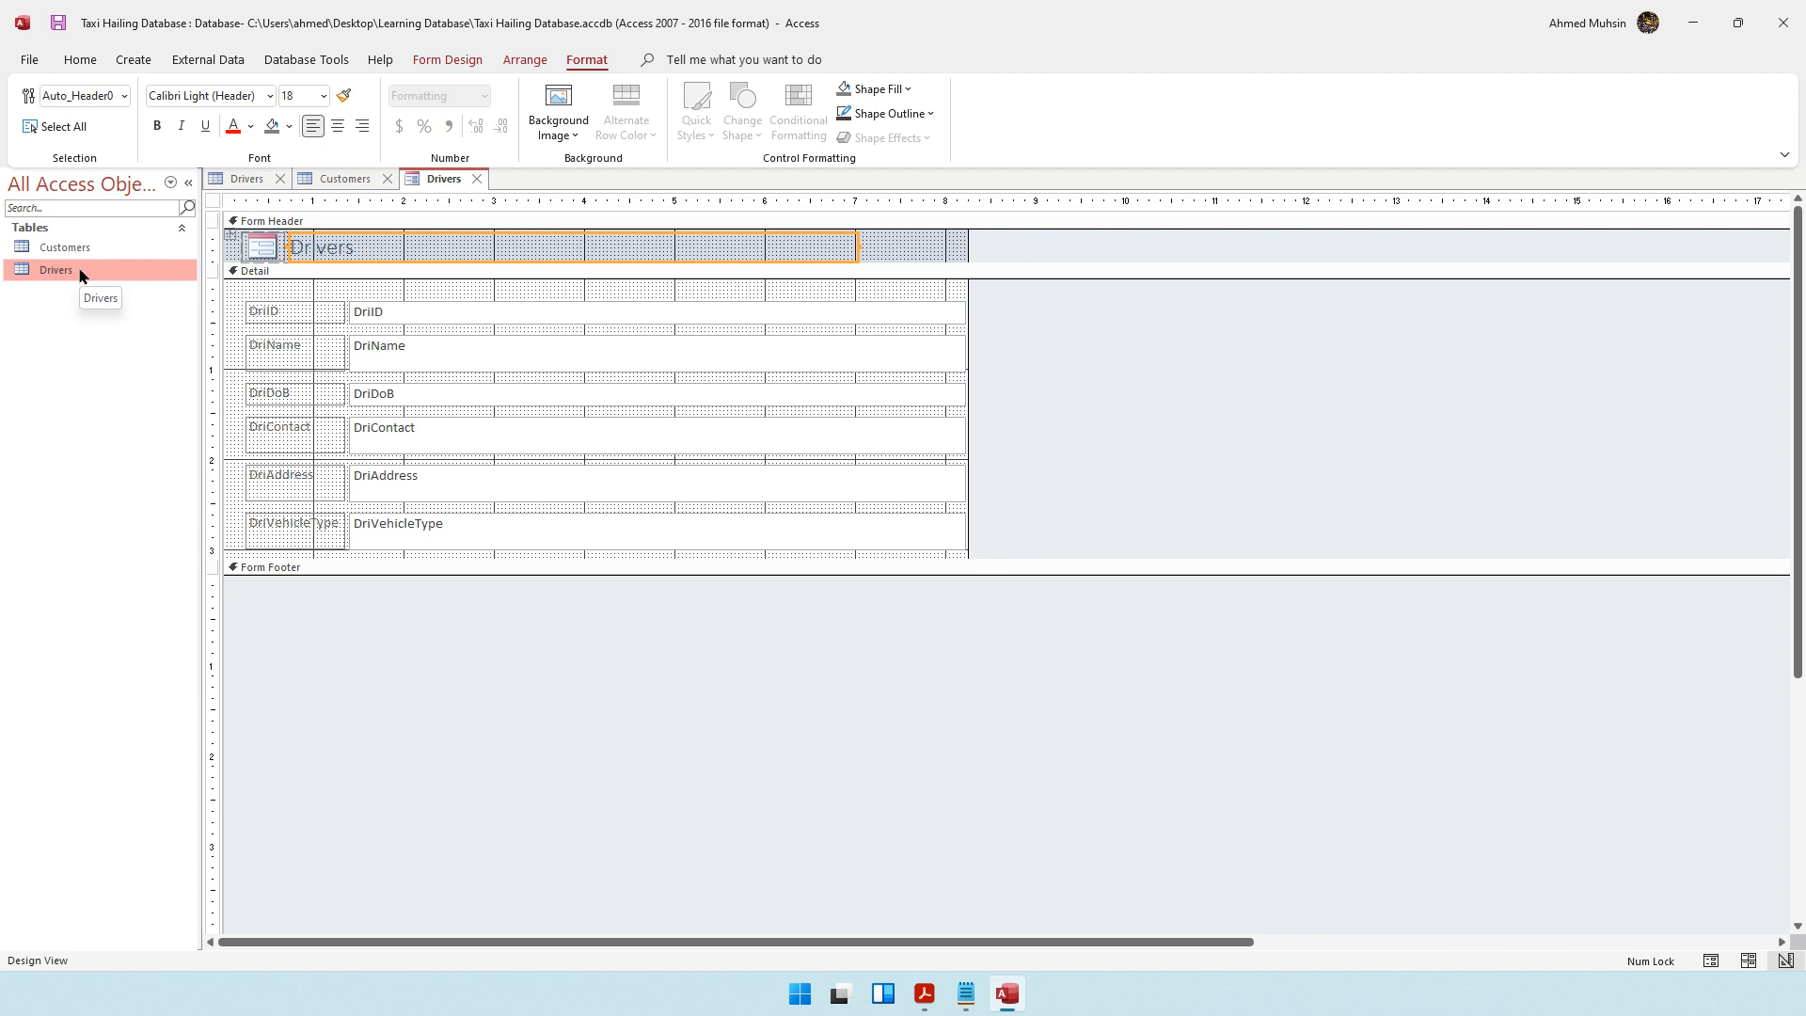
Switch the form to Layout View and change its header title to "Driver Registration Form"
click(80, 60)
click(87, 120)
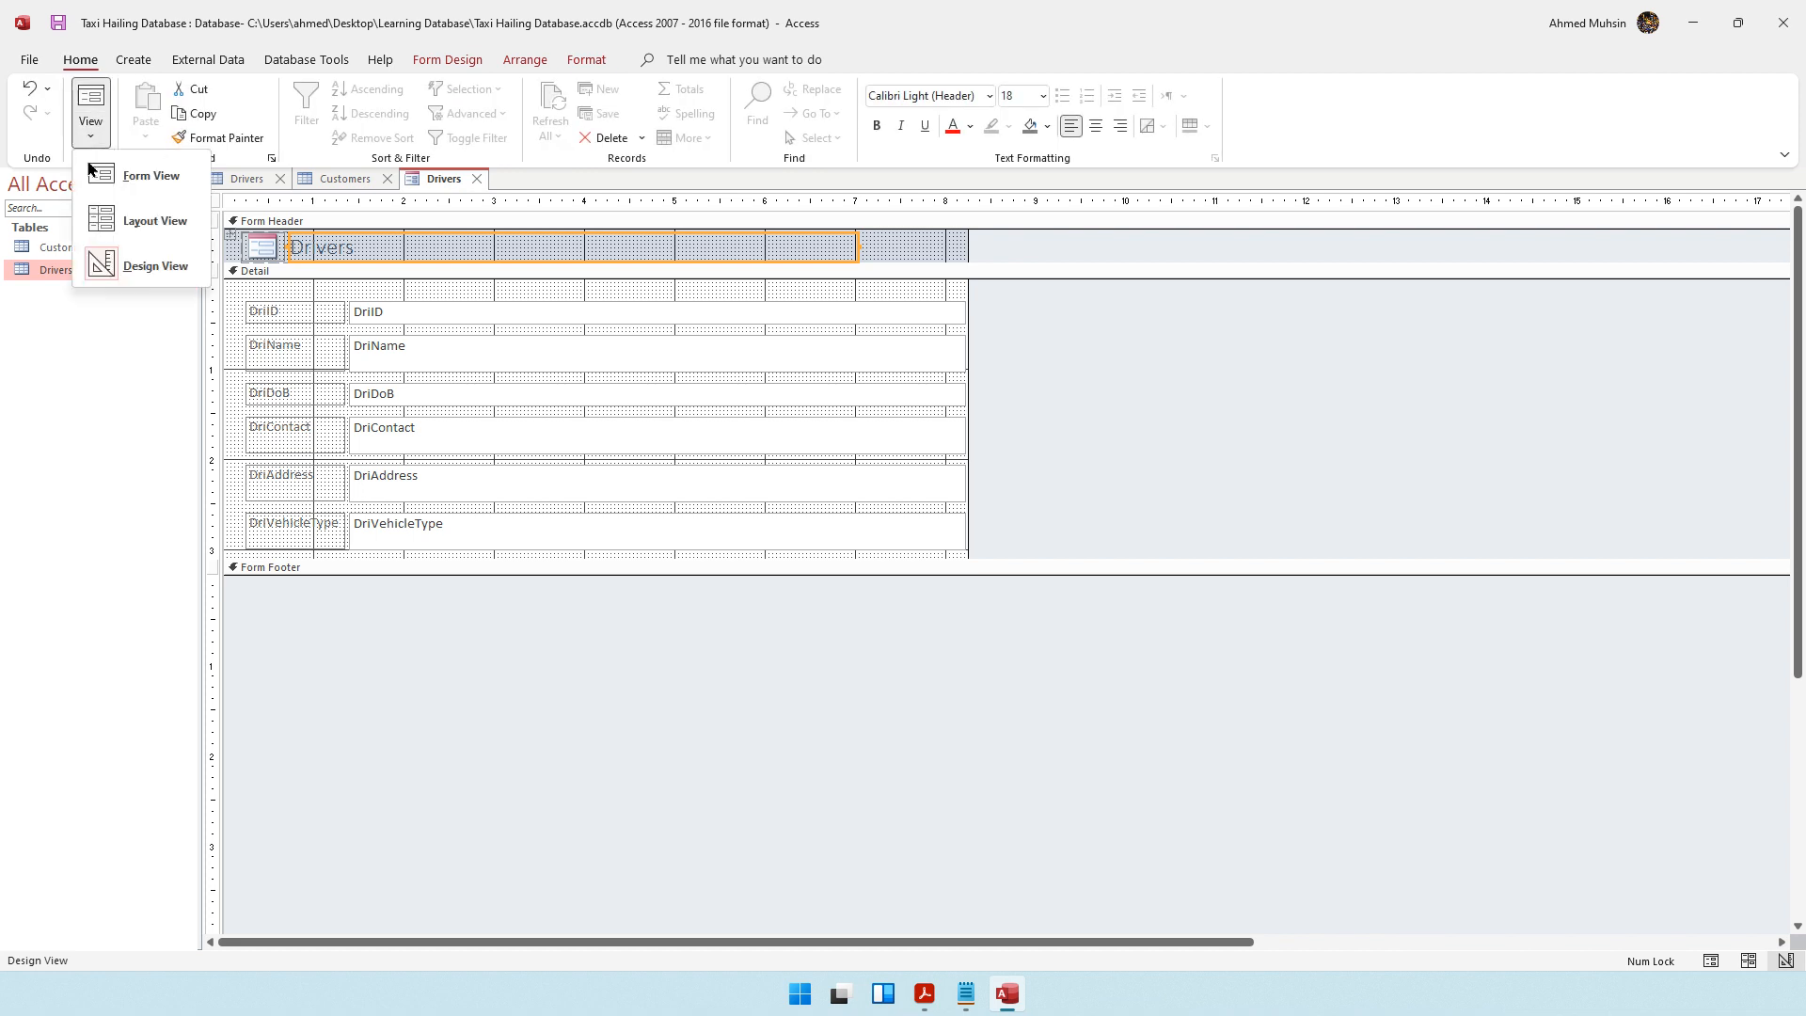
click(109, 221)
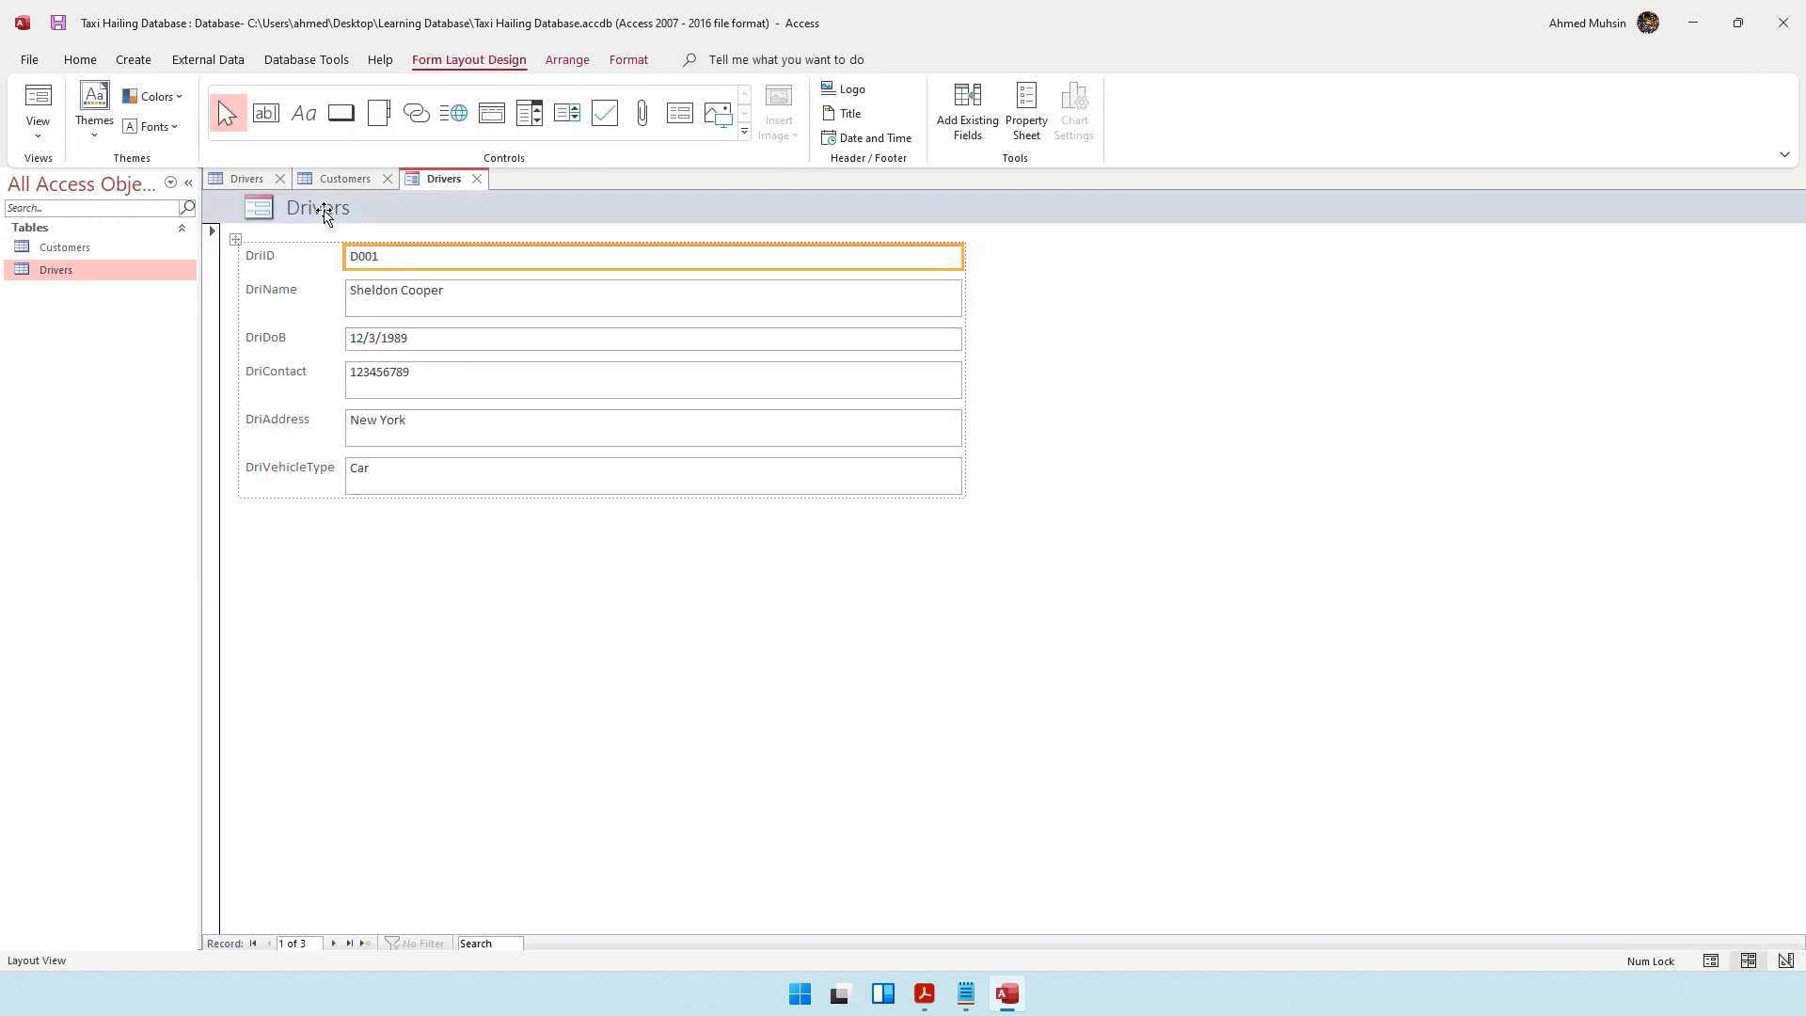
click(324, 209)
drag(387, 216, 268, 213)
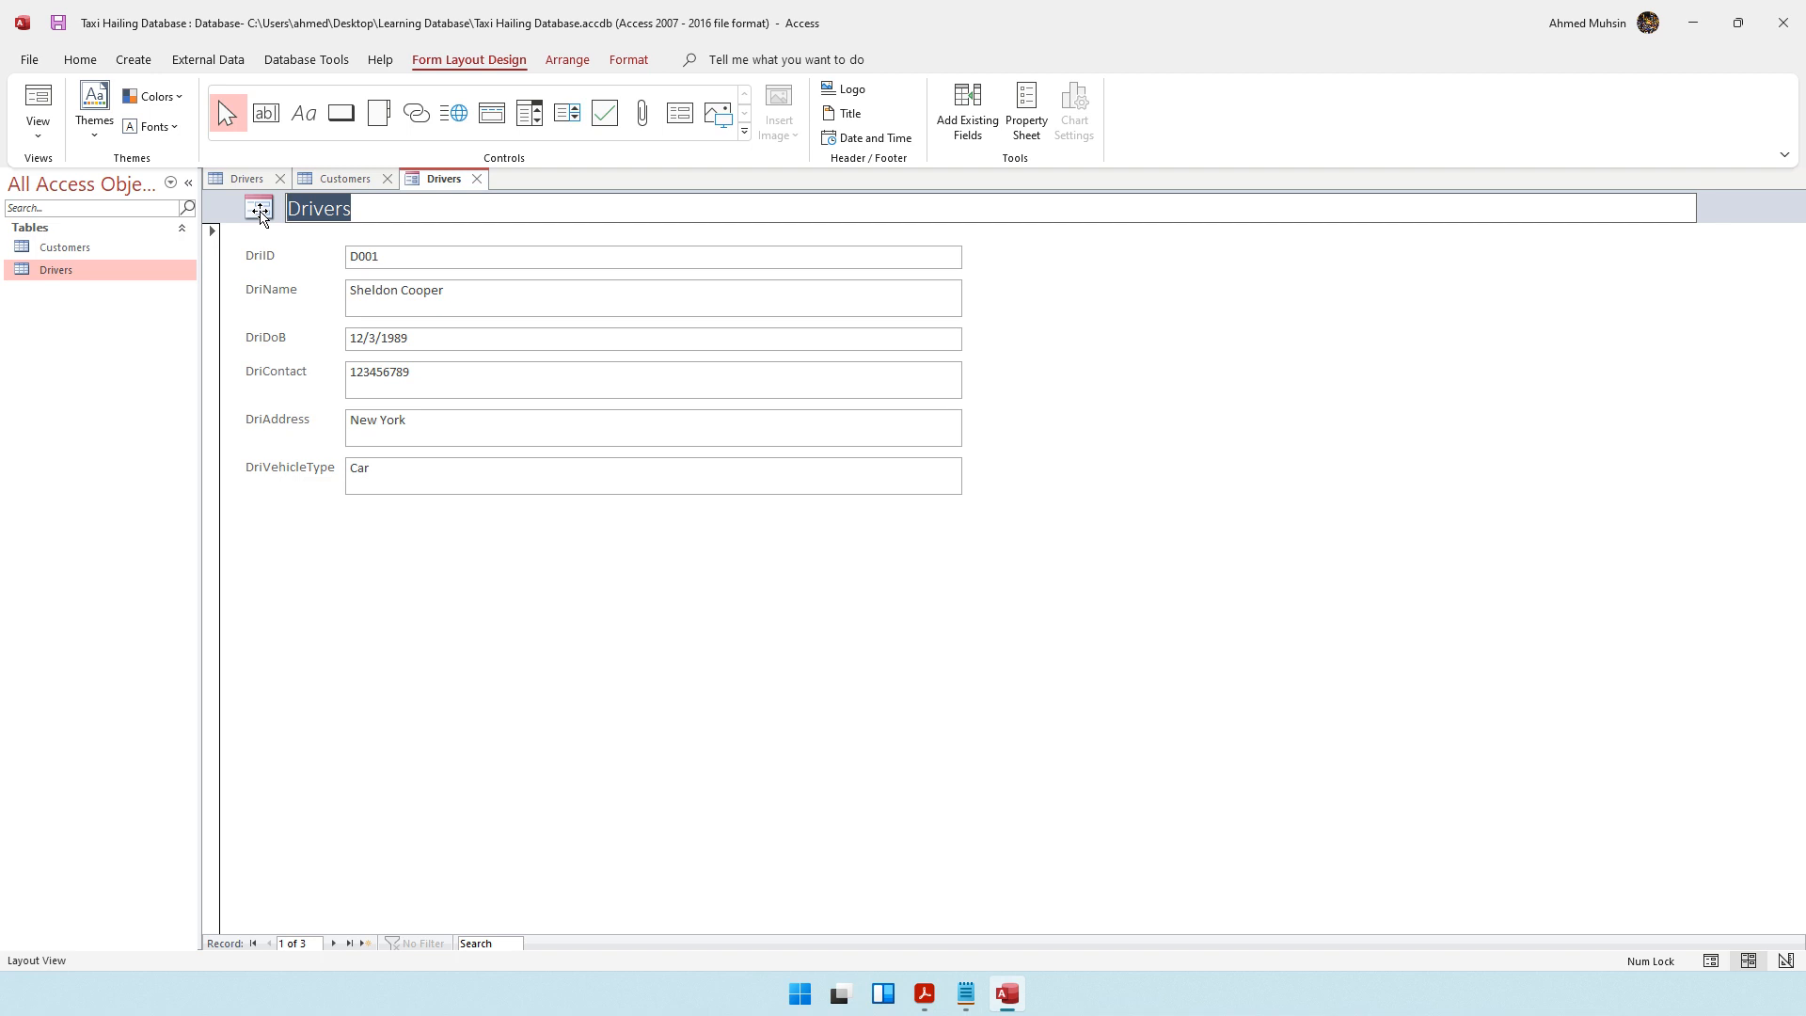
text(Dri)
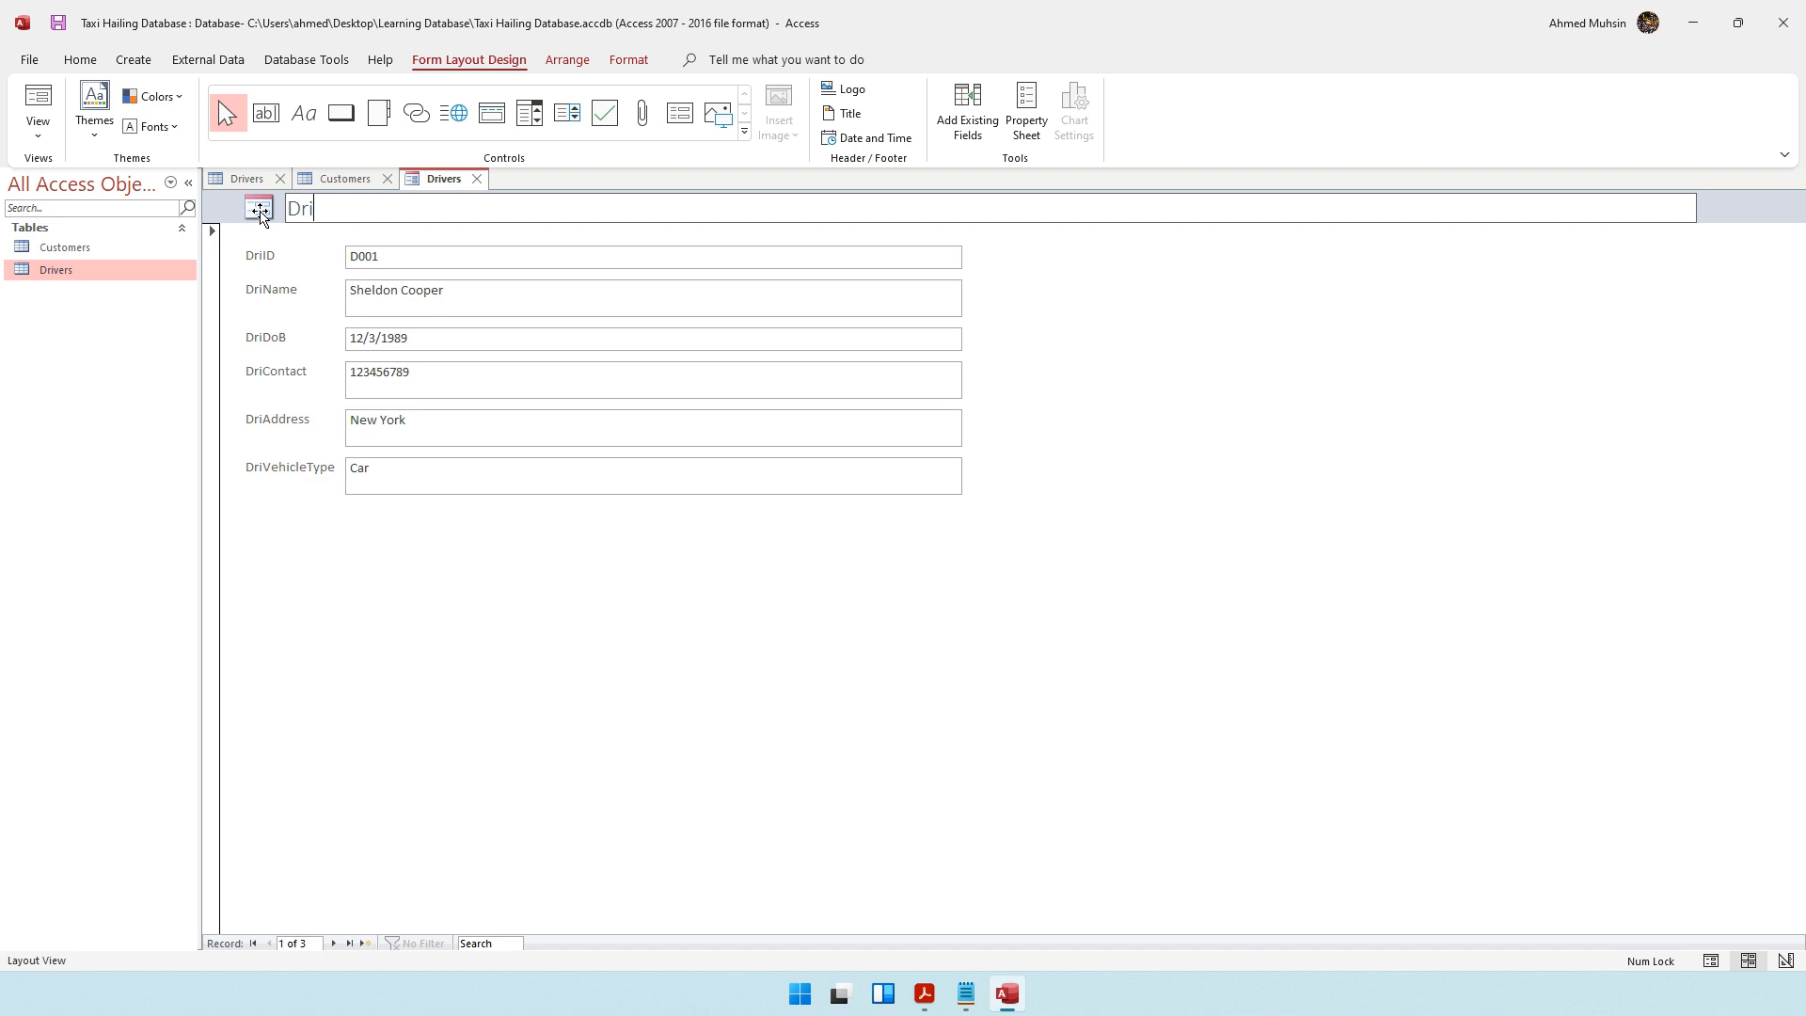
text(ver Registration Form)
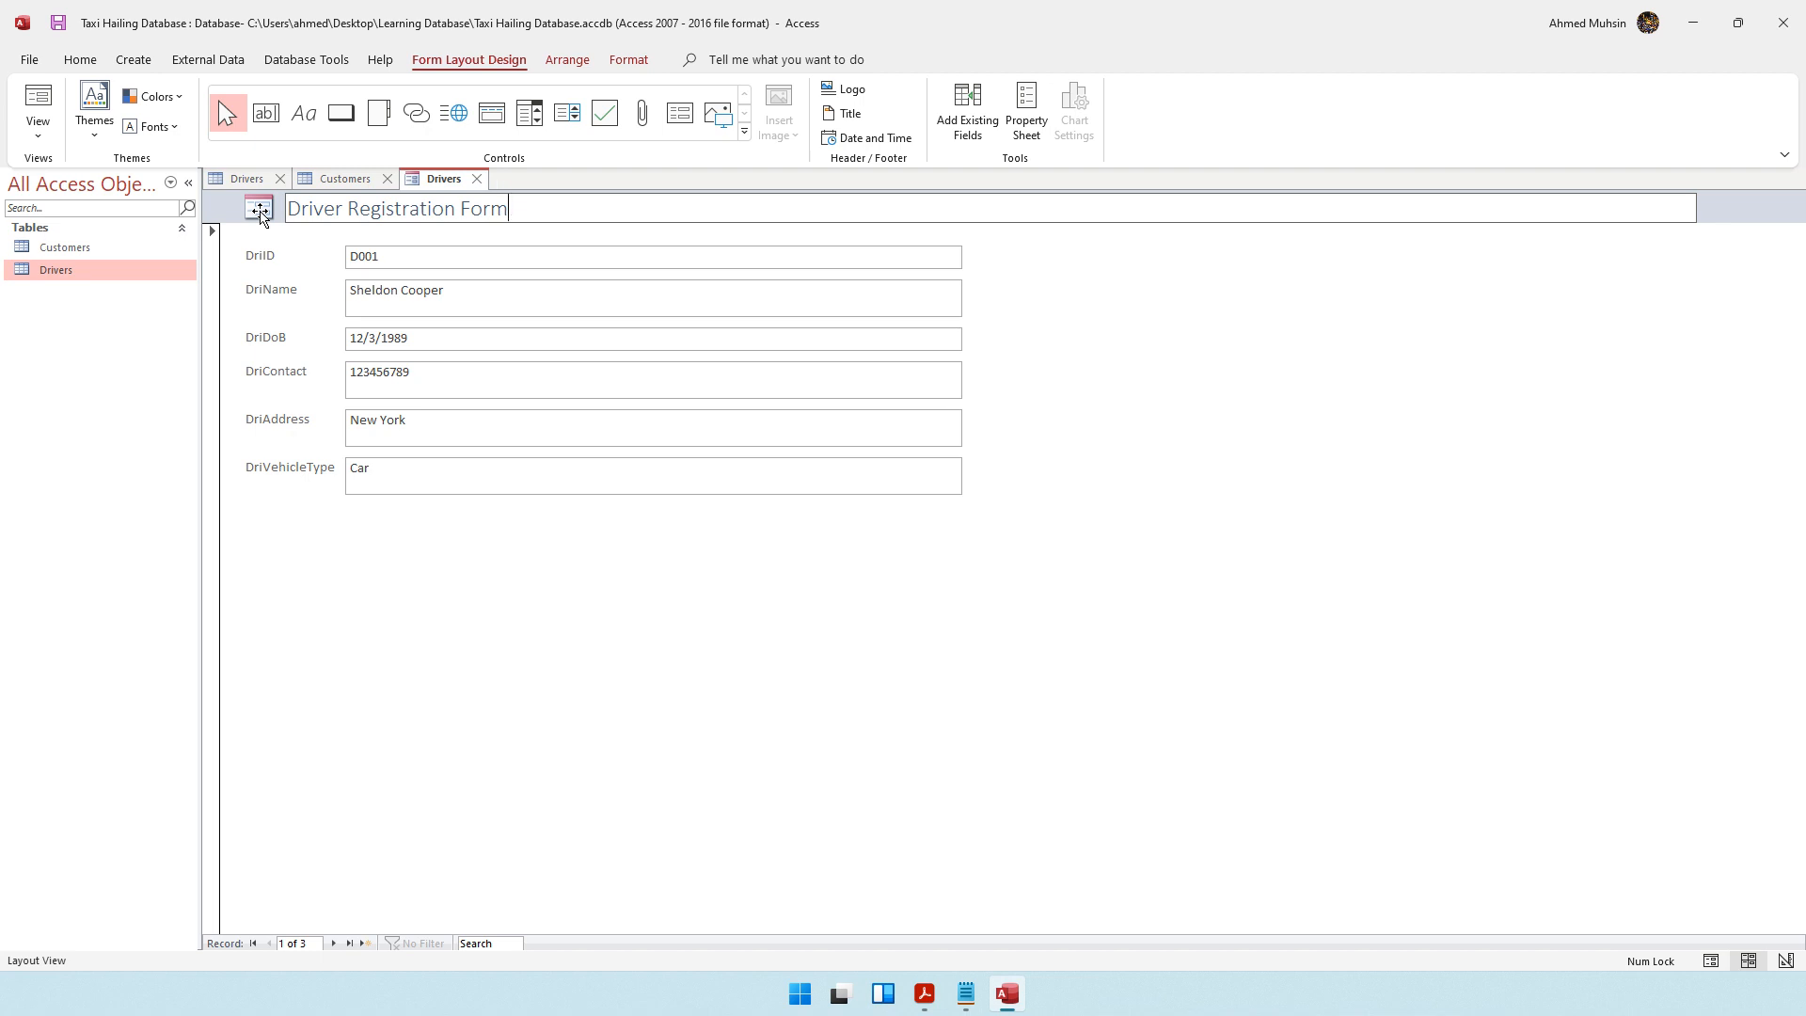
Format the form's header title as bold, underlined and red
drag(509, 208, 284, 215)
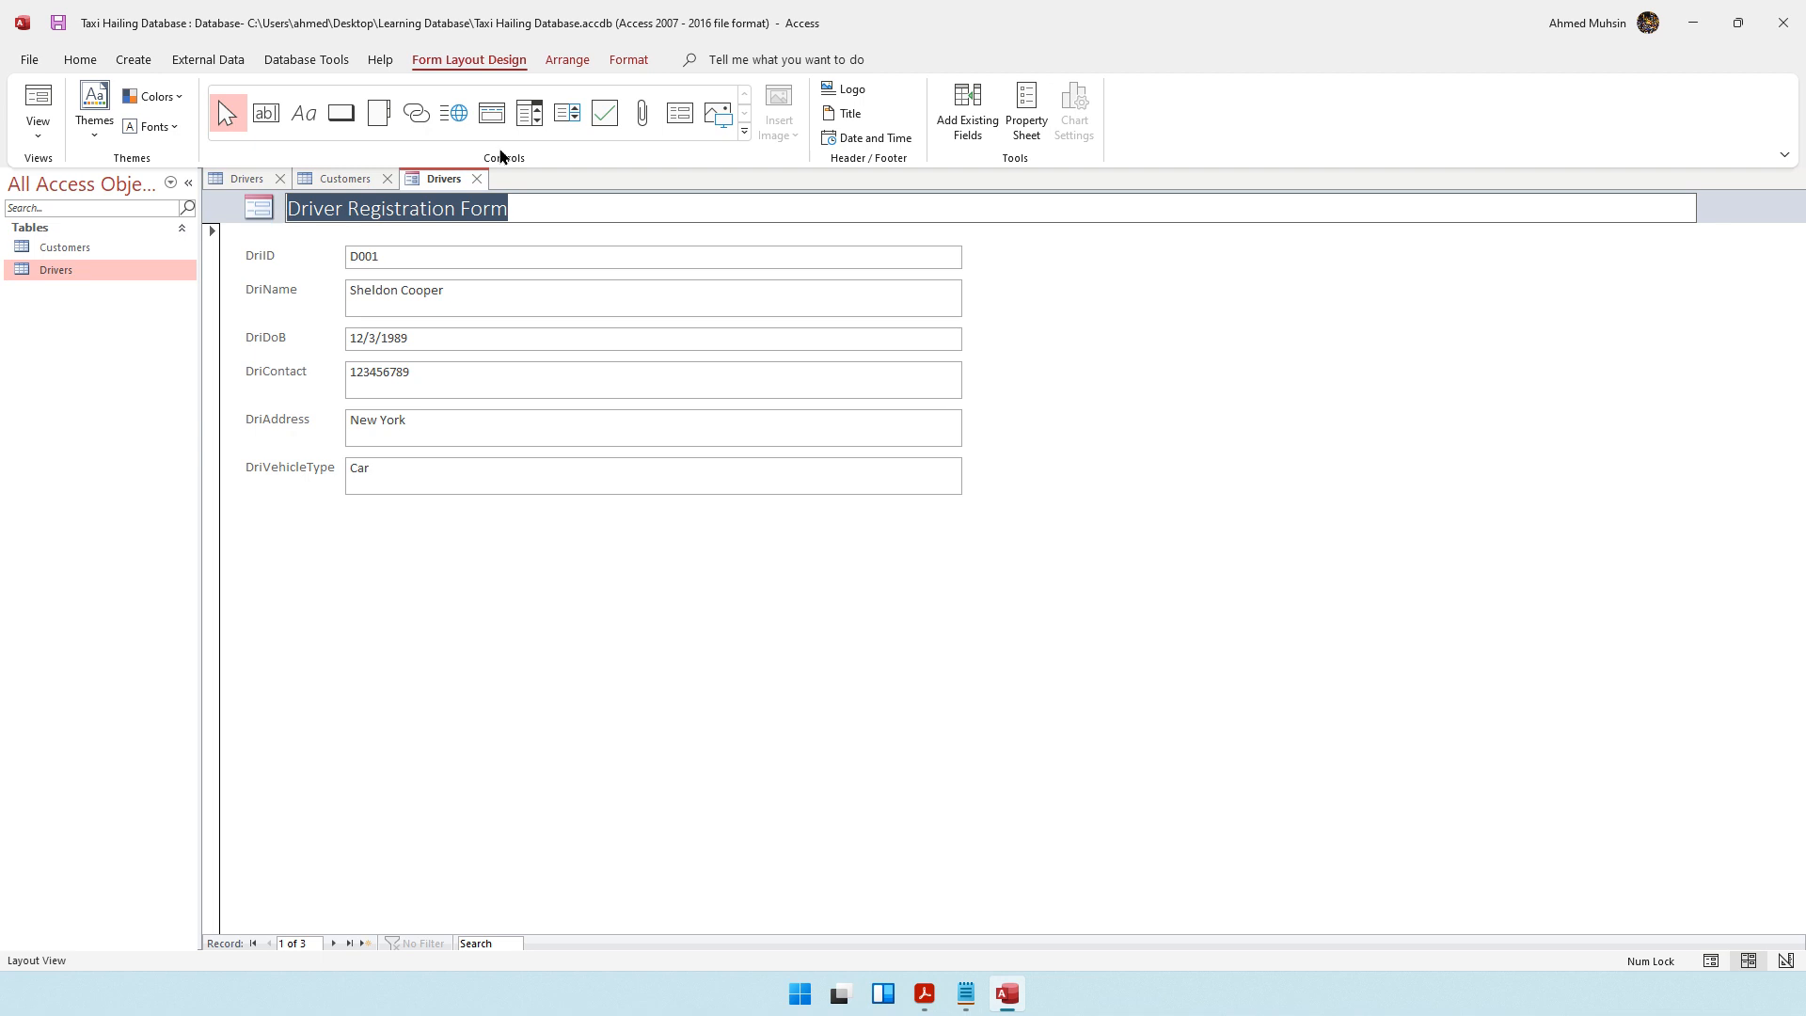
click(635, 65)
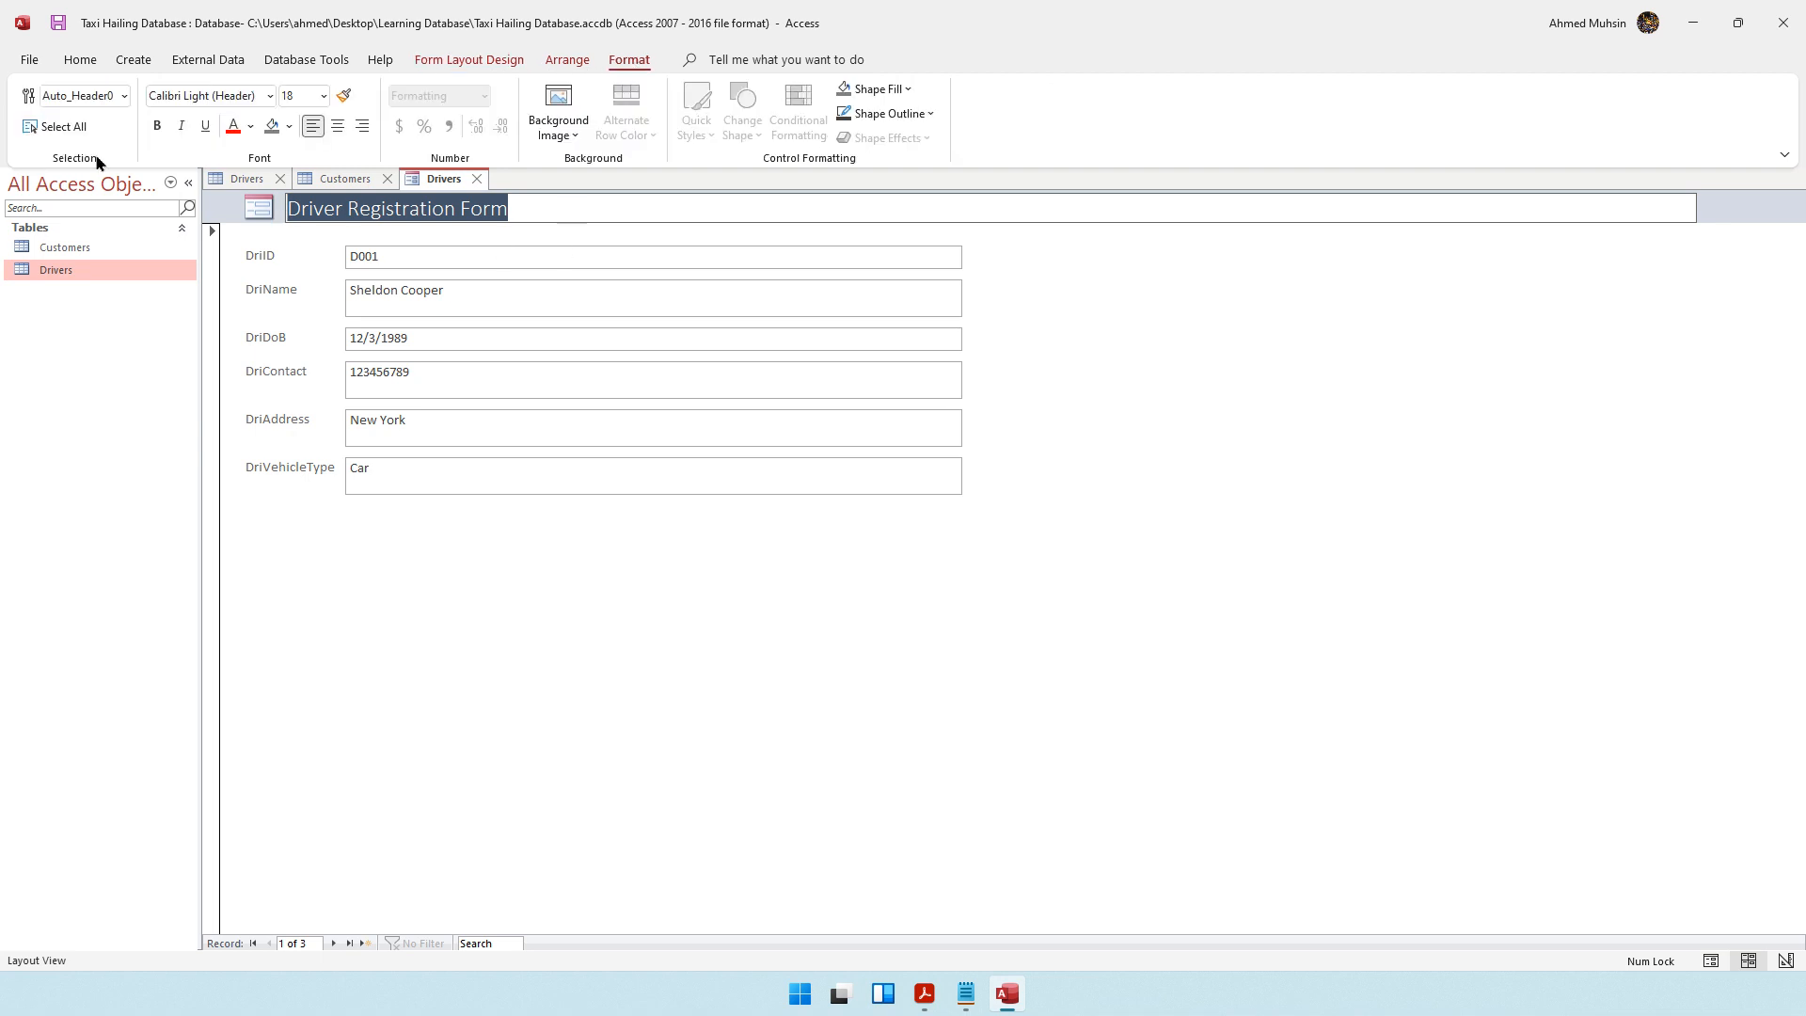
click(157, 125)
click(205, 127)
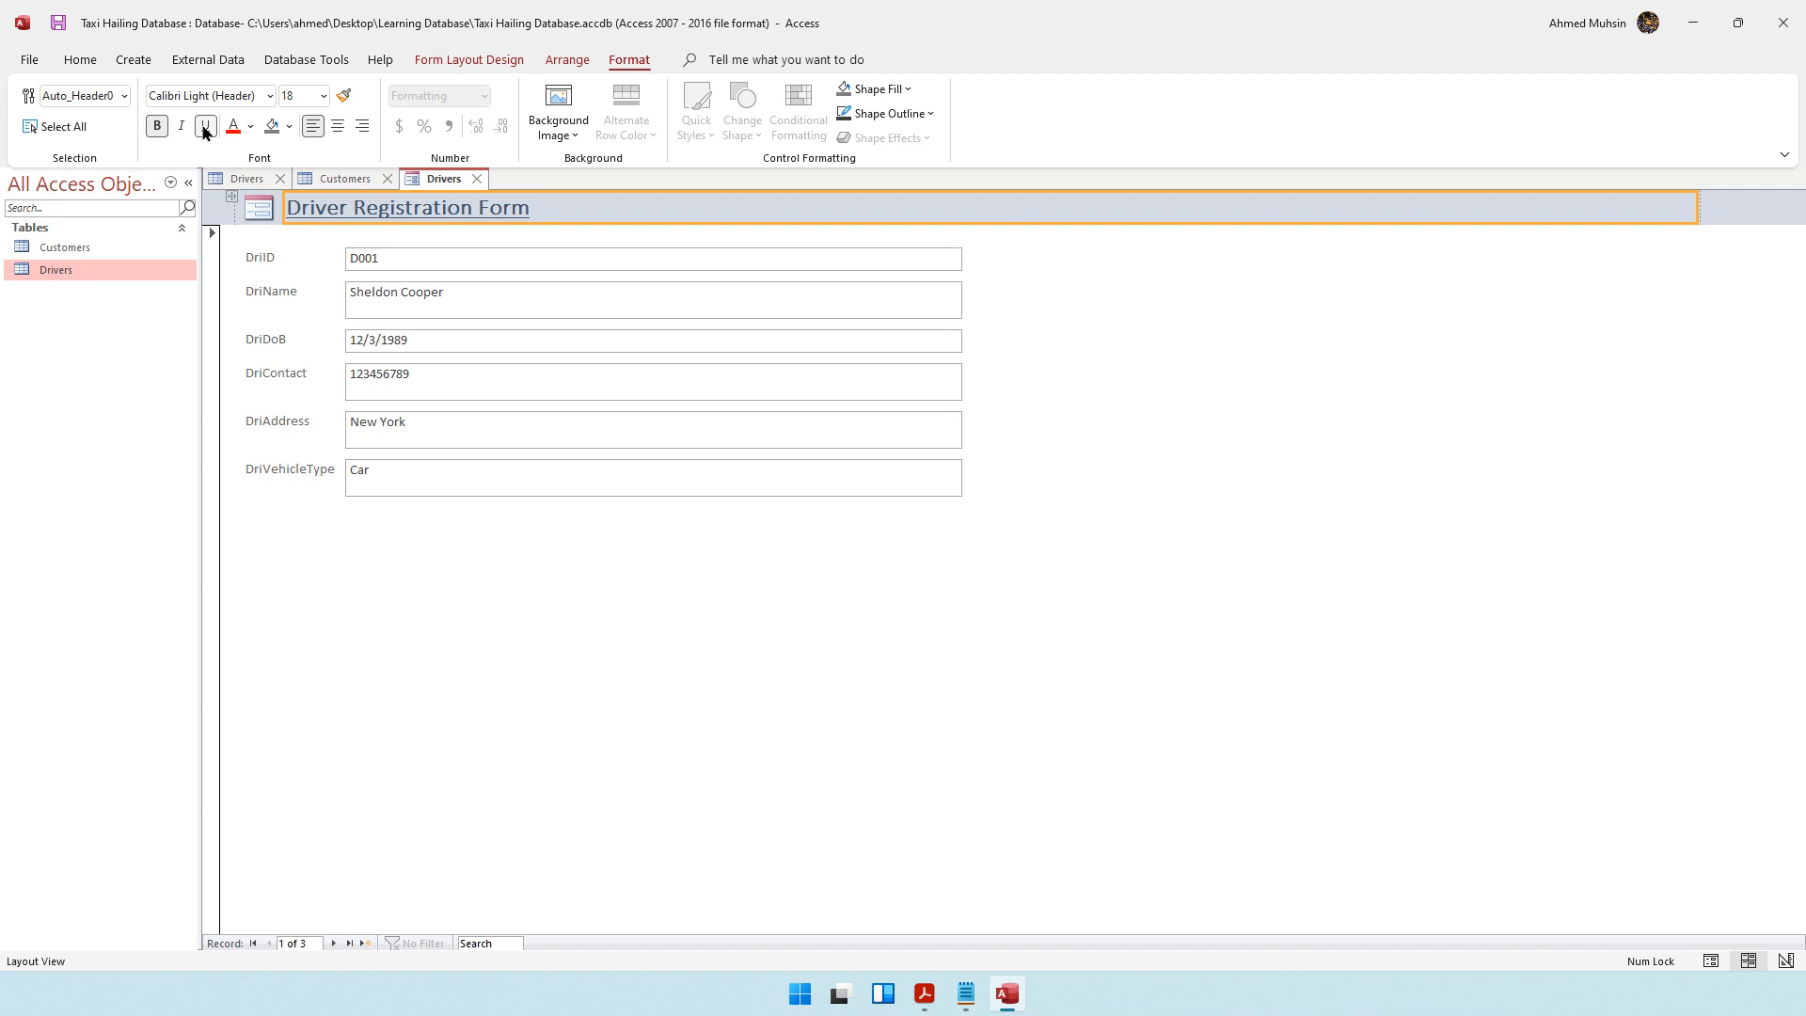
click(234, 126)
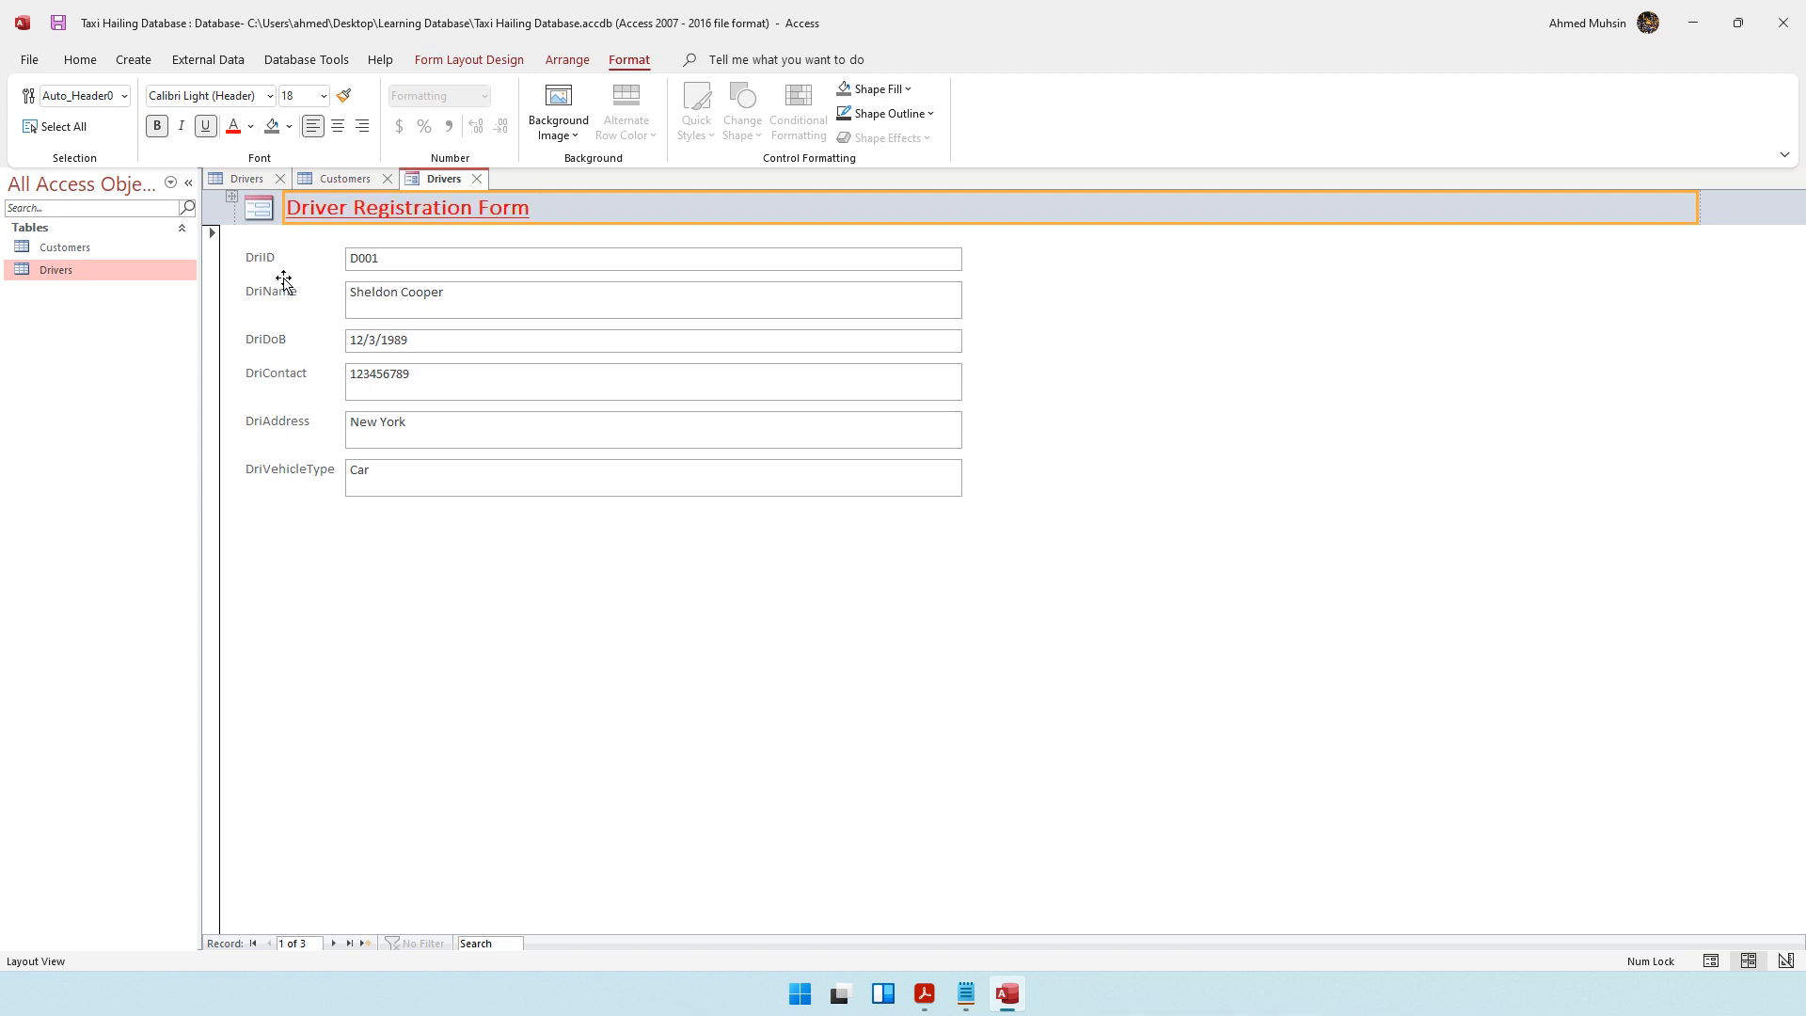
click(376, 629)
Try bold formatting on all six value boxes from DriID to DriVehicleType, and undo it
click(370, 259)
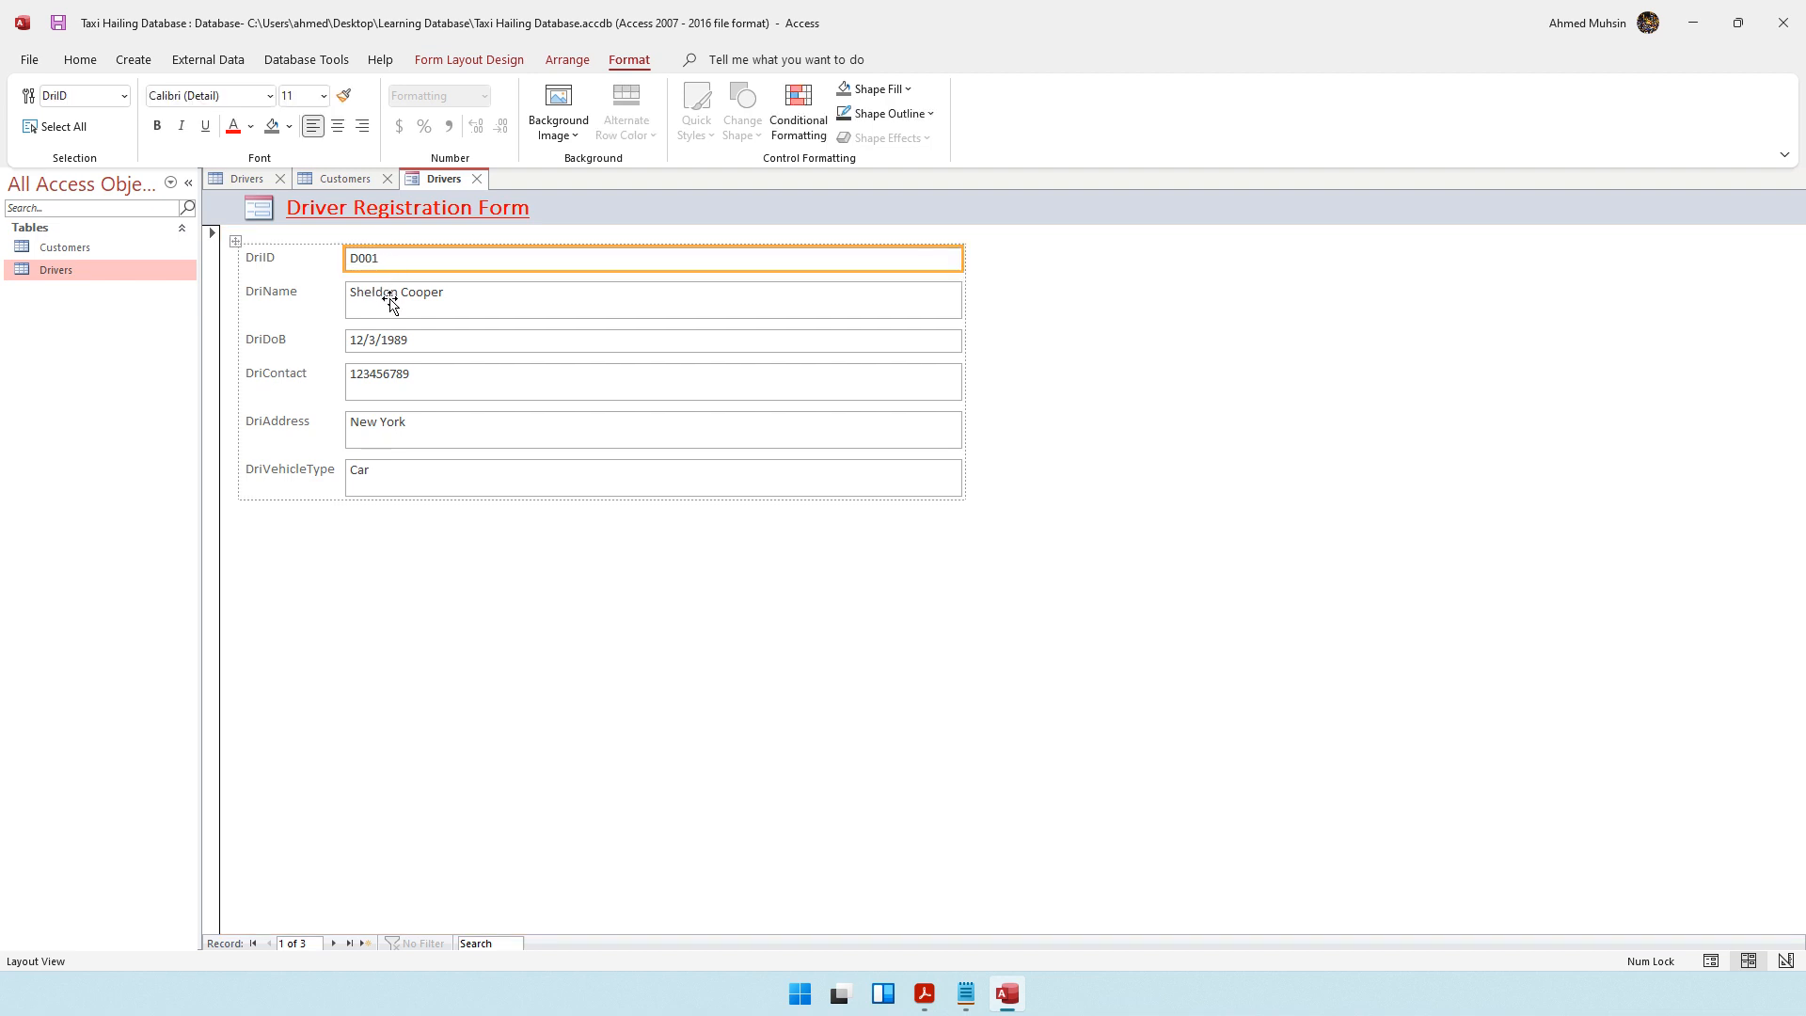
shift+click(391, 303)
shift+click(387, 341)
shift+click(381, 376)
shift+click(376, 430)
shift+click(379, 478)
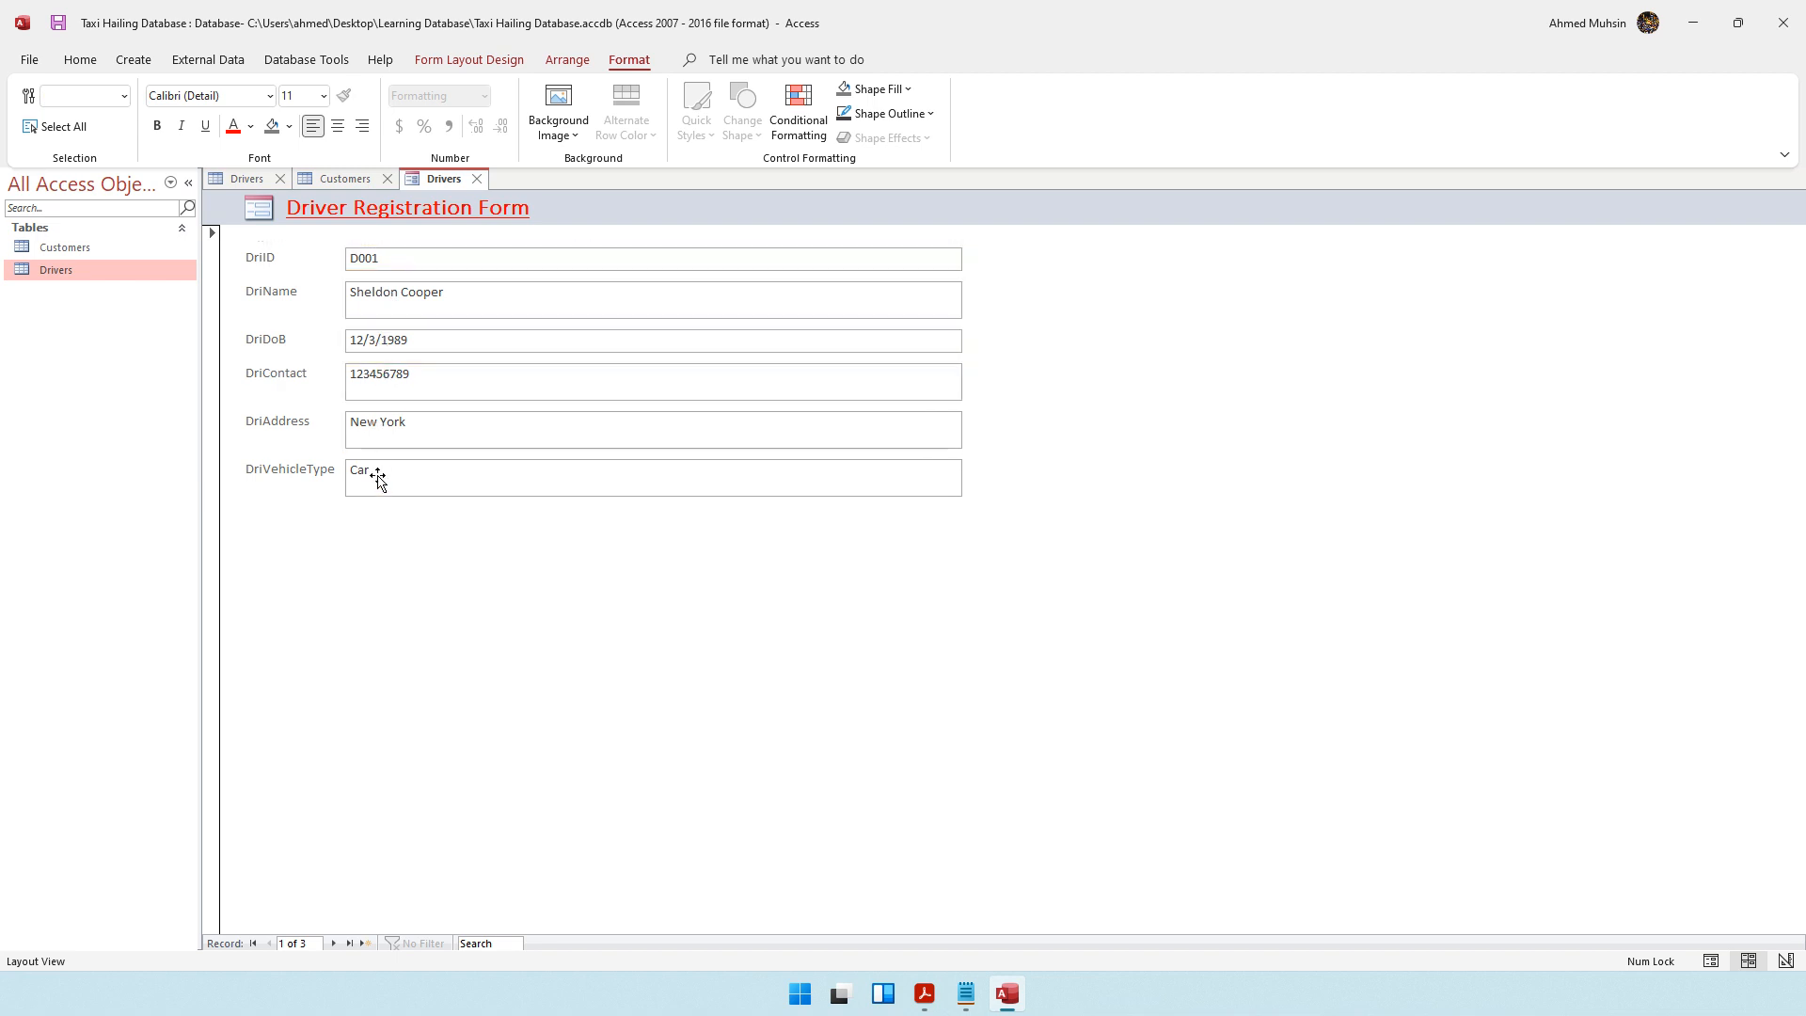
click(158, 127)
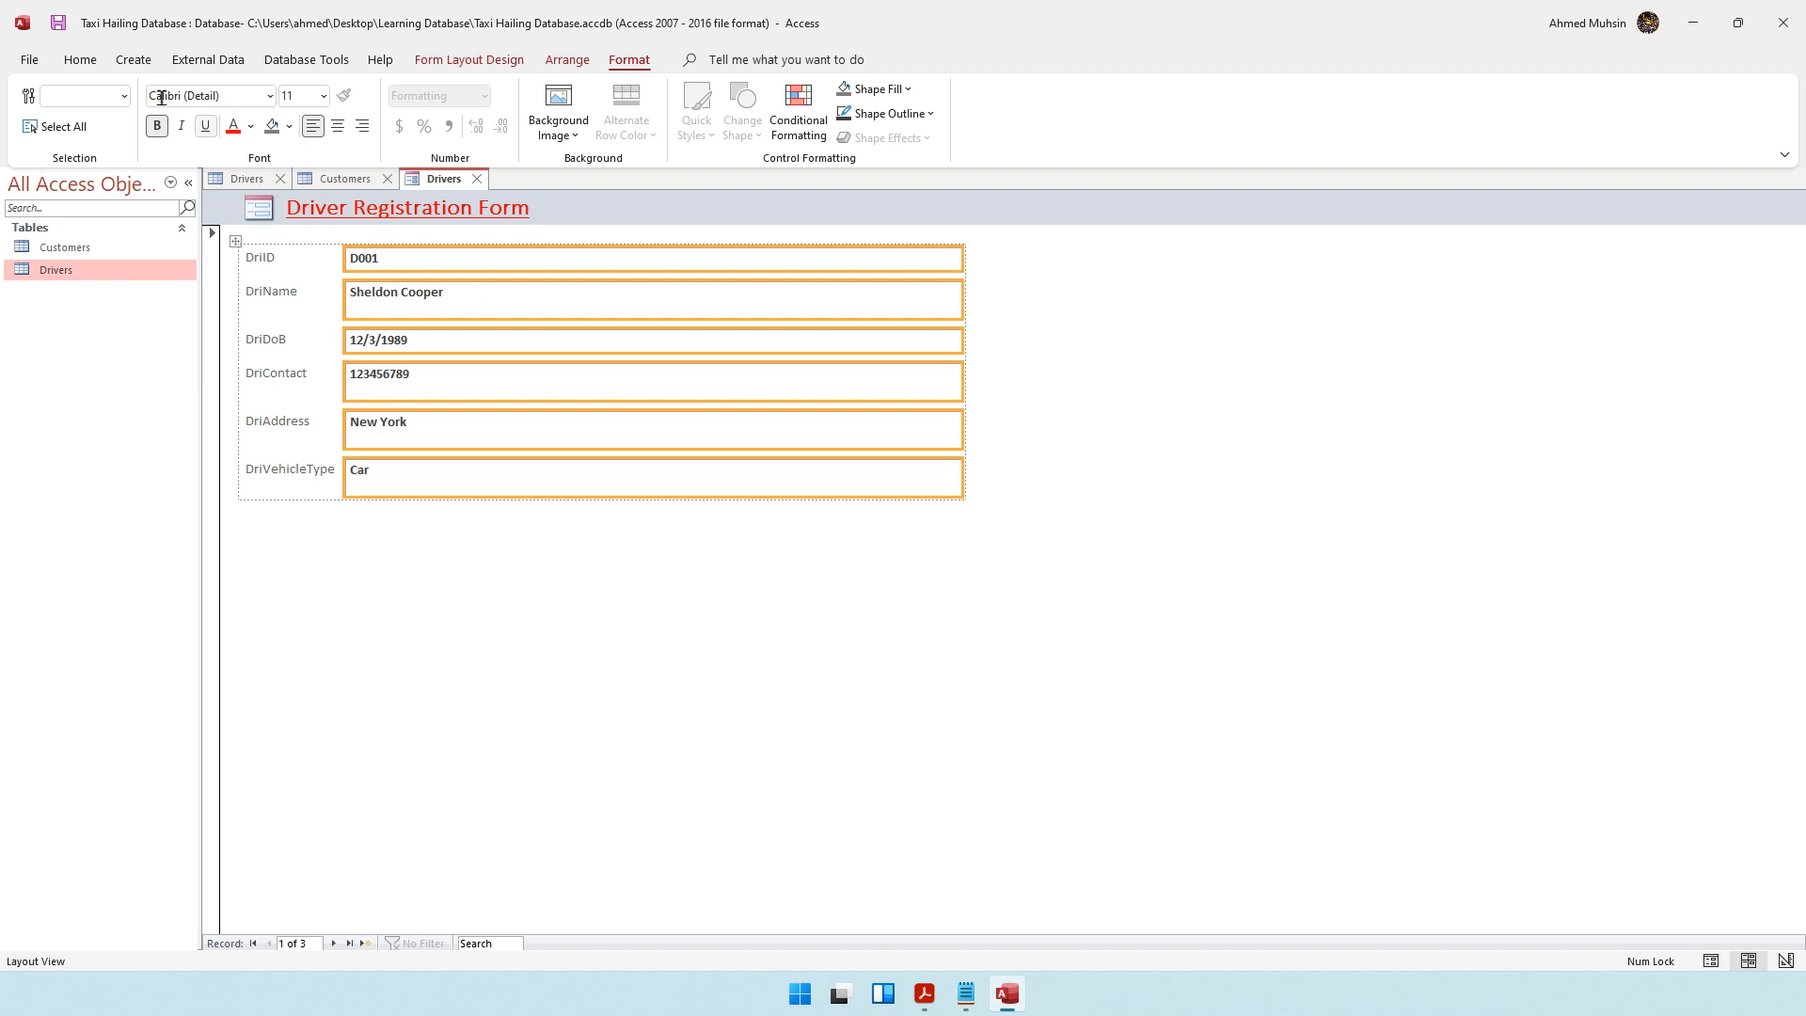
click(80, 59)
click(30, 88)
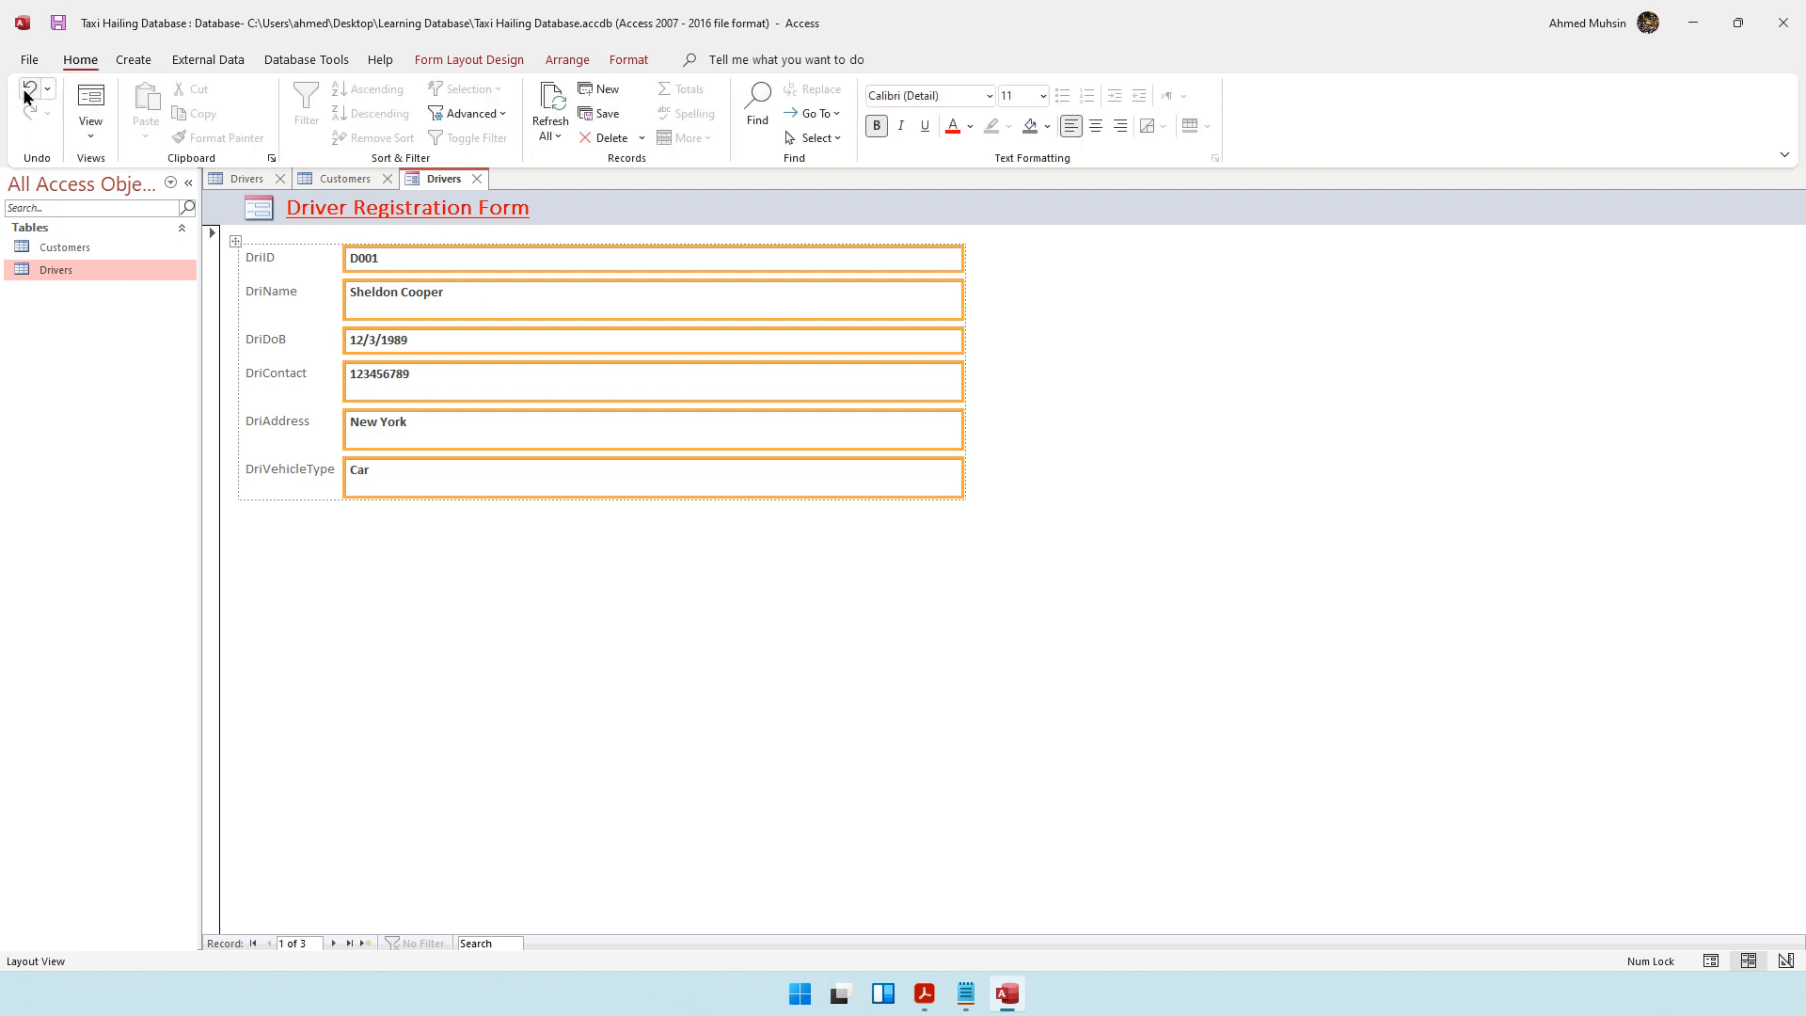
Make all six field labels from DriID to DriVehicleType bold
click(263, 264)
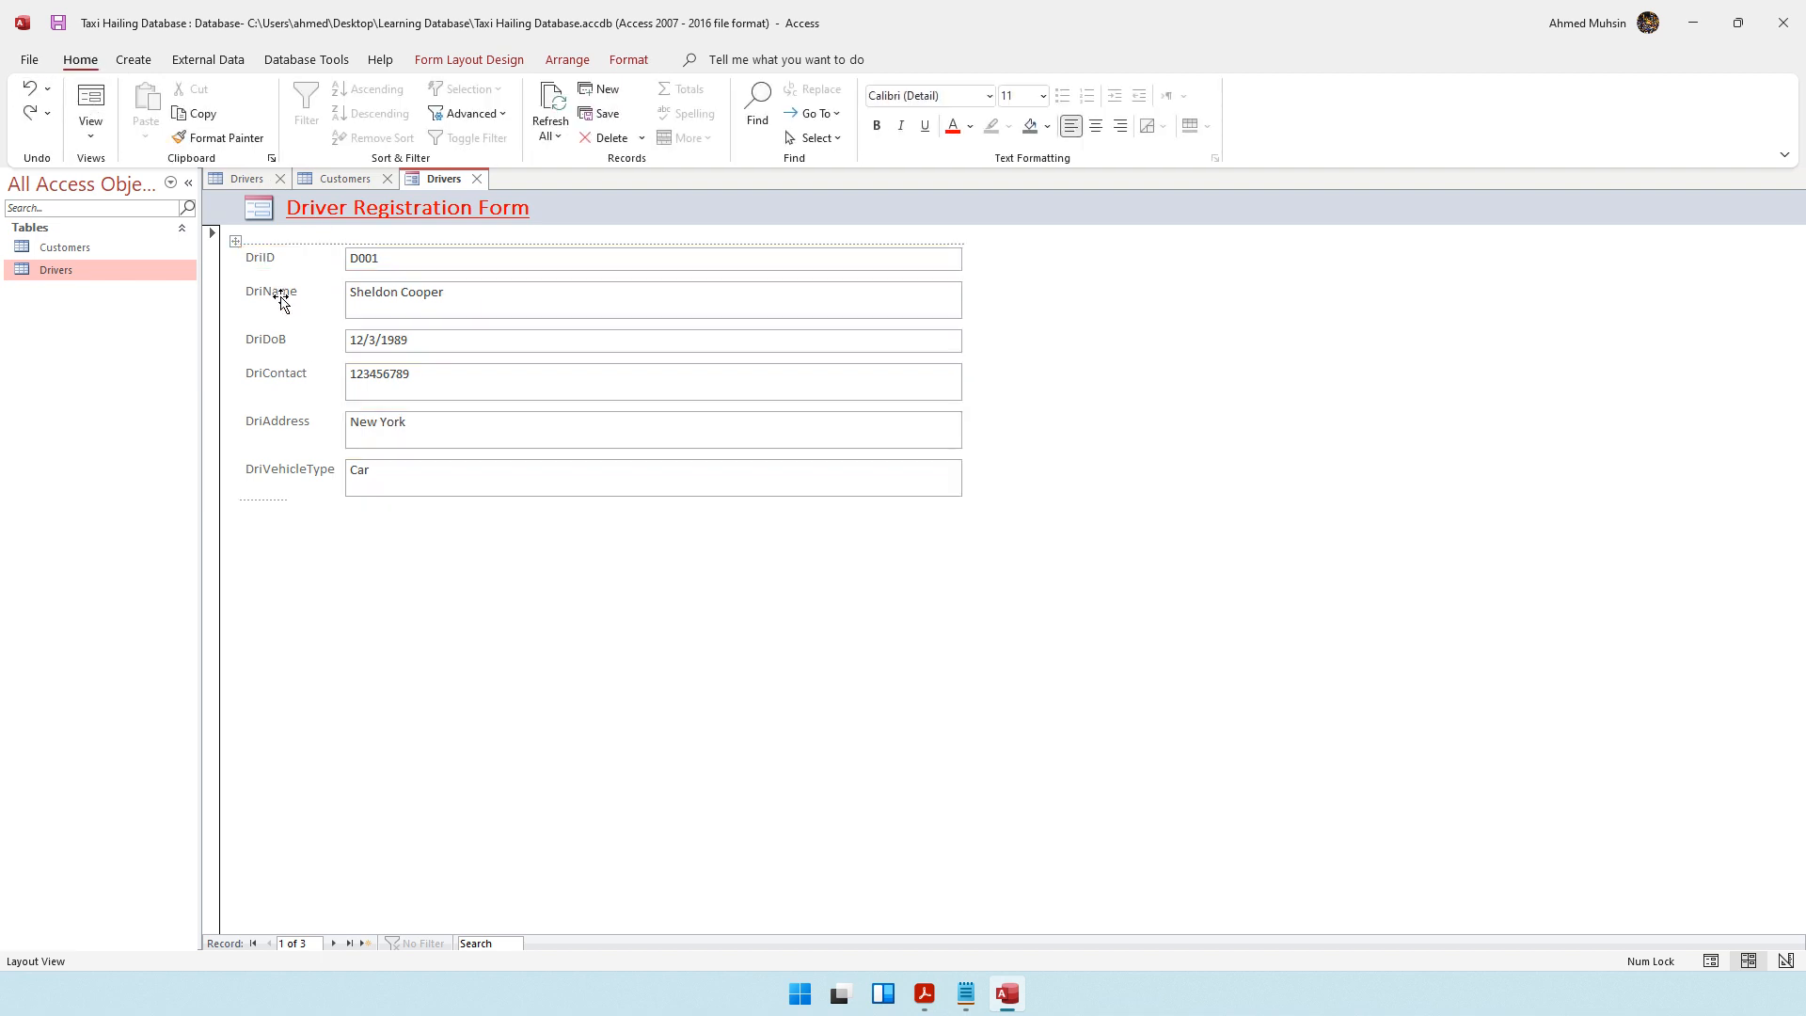
ctrl+click(277, 298)
ctrl+click(262, 341)
ctrl+click(264, 373)
ctrl+click(270, 425)
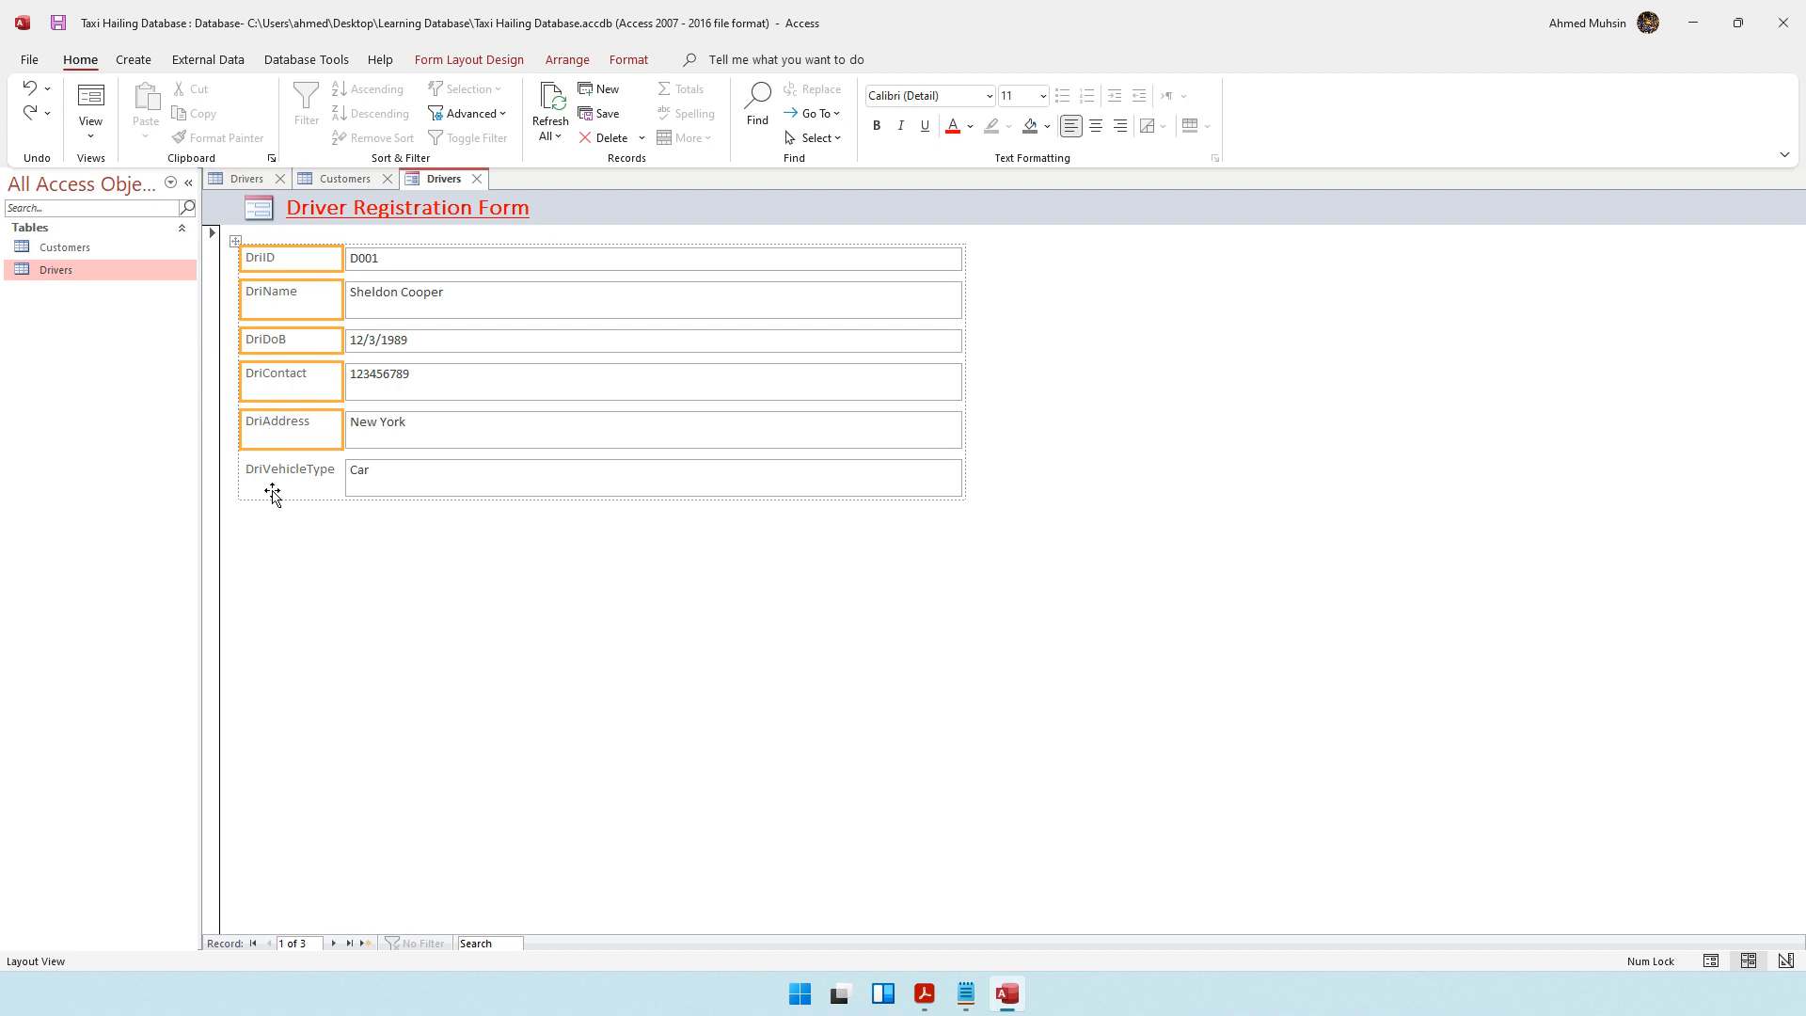
ctrl+click(271, 479)
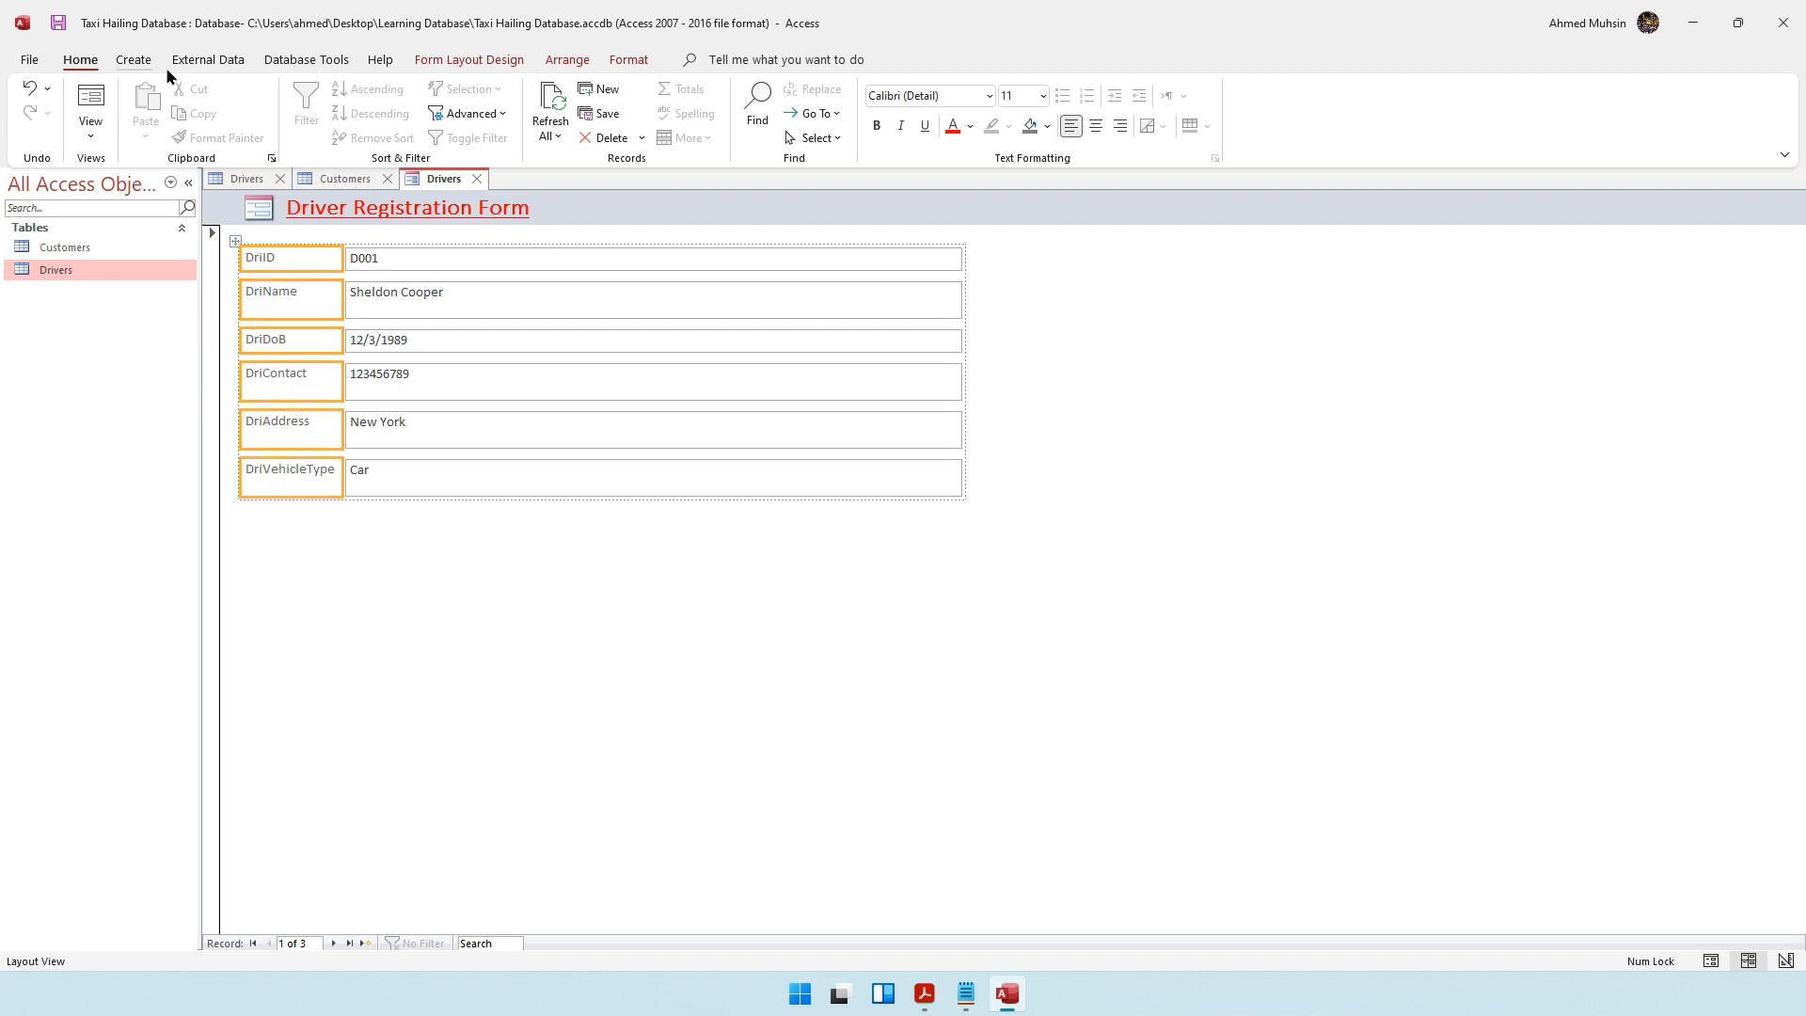
click(629, 59)
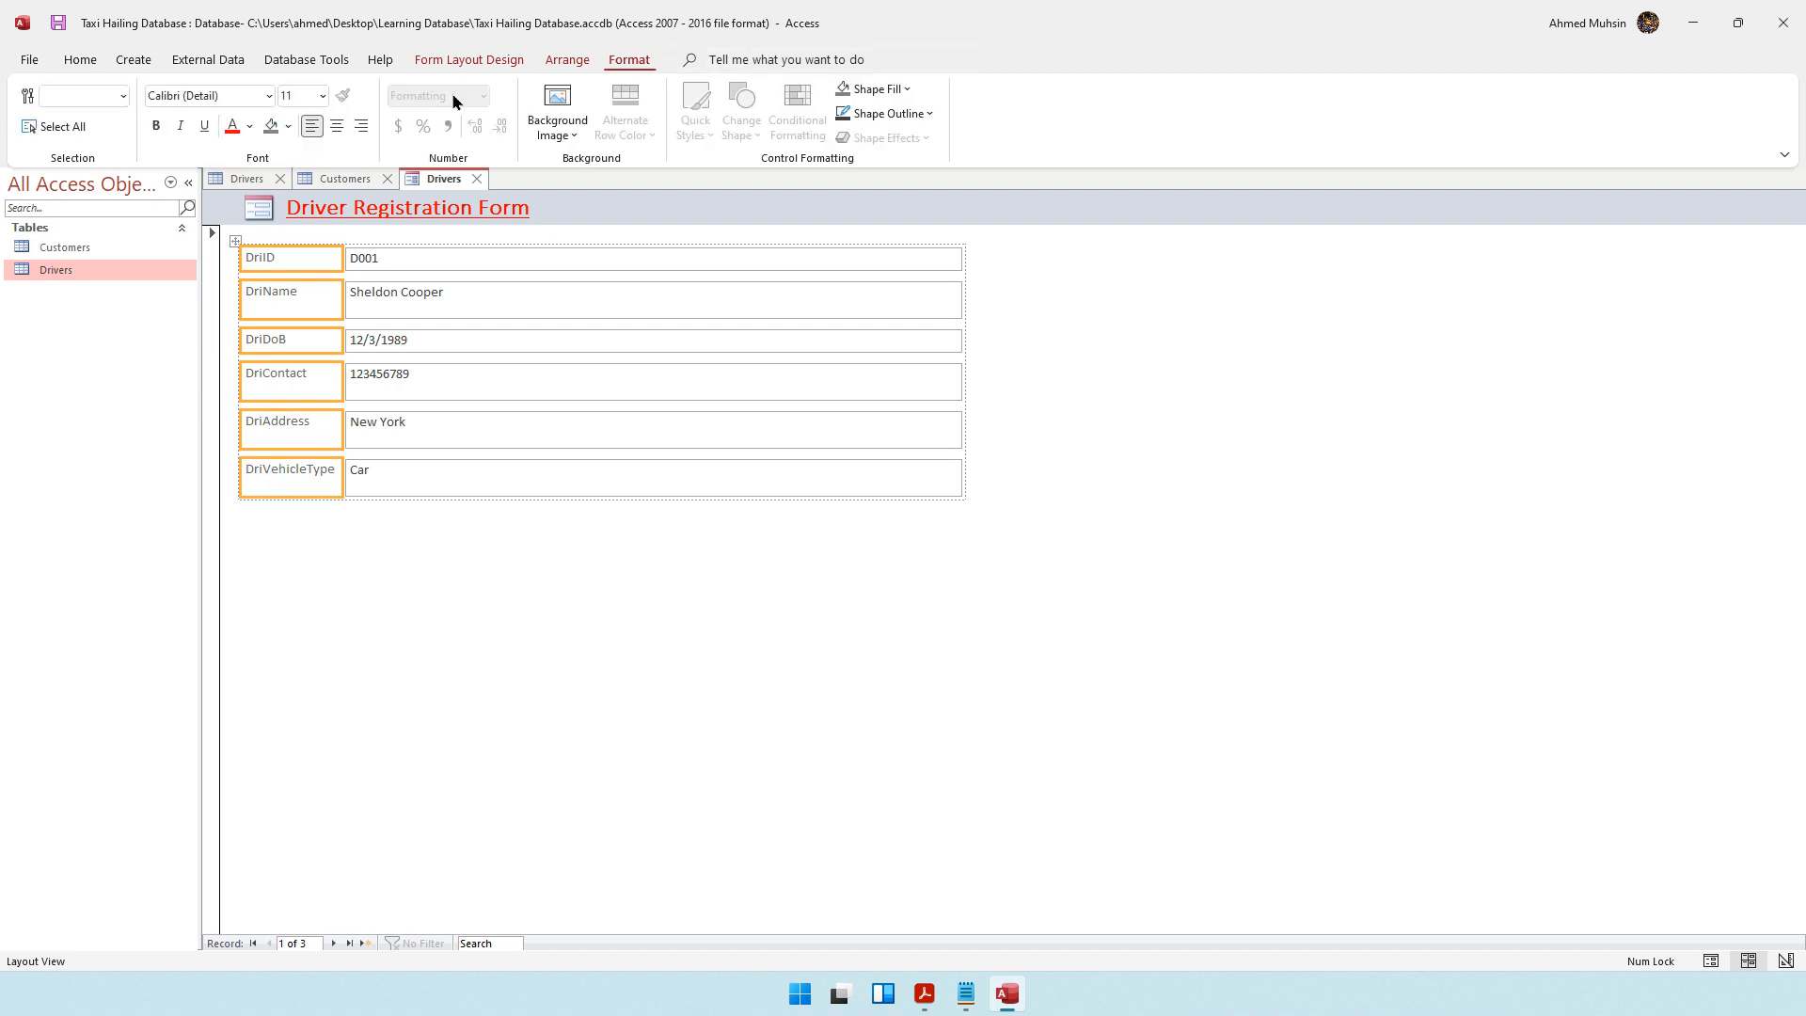
click(156, 125)
click(583, 725)
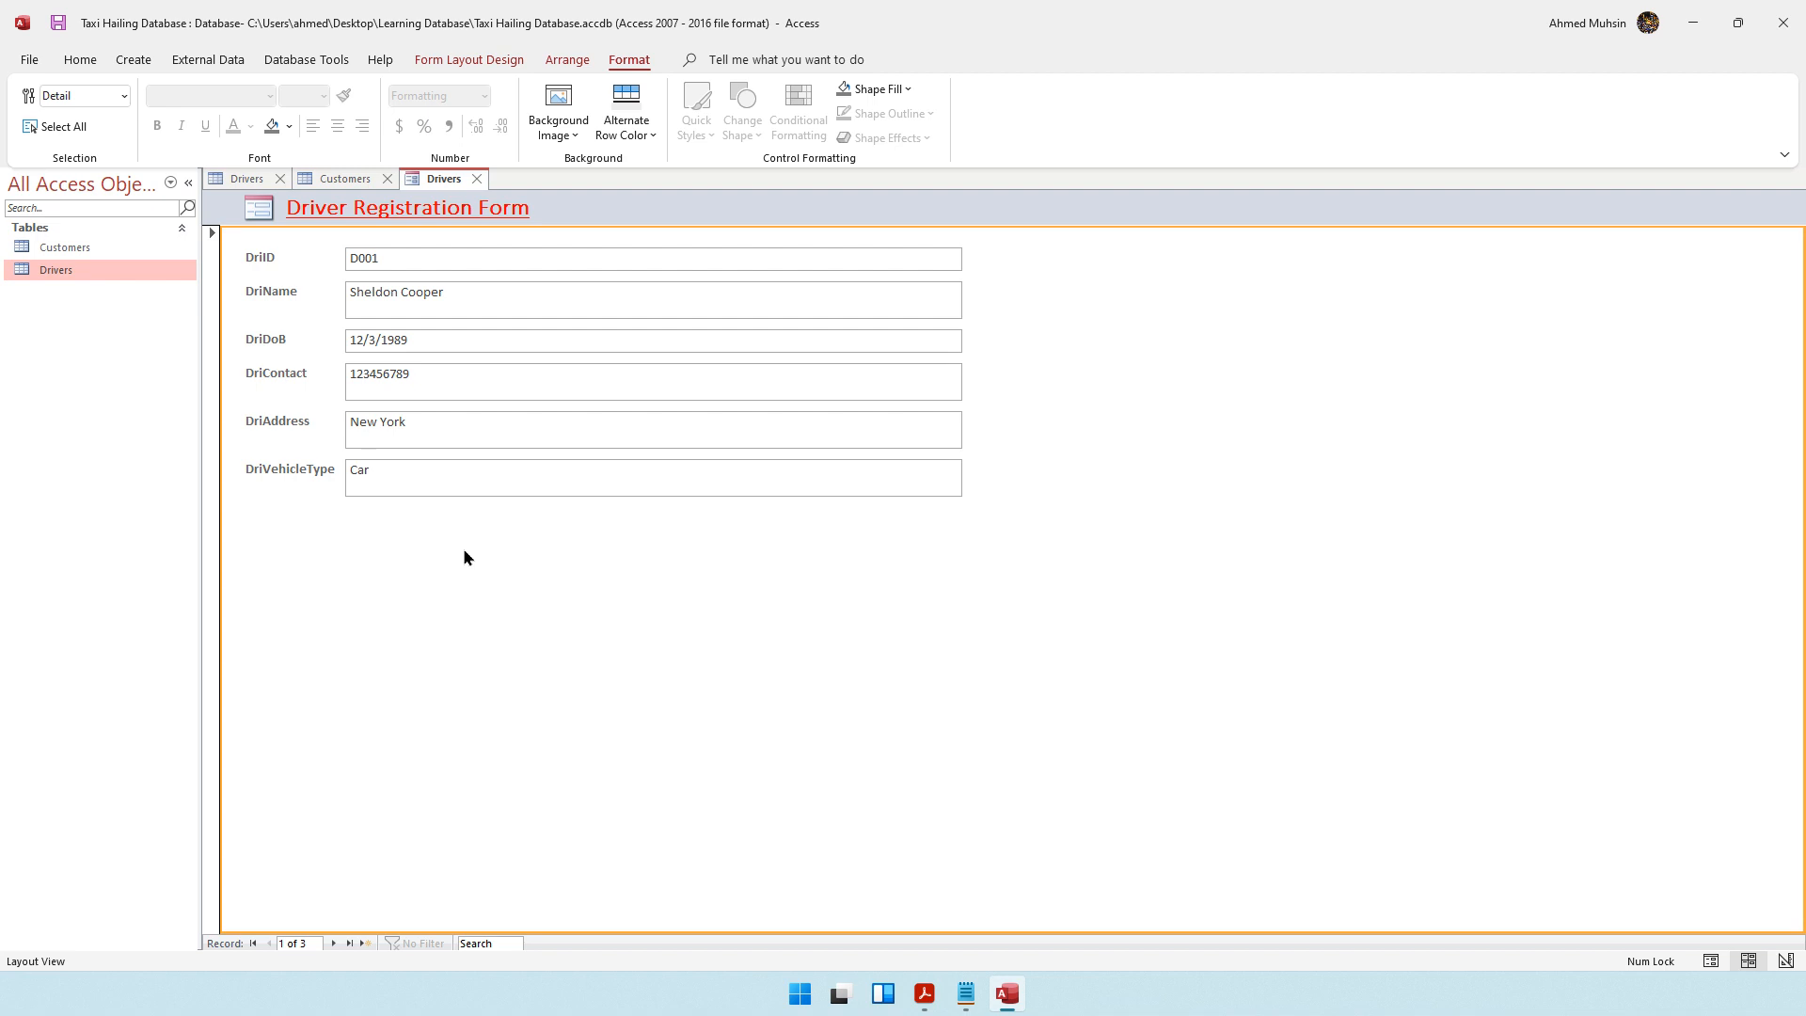
Switch the form to Design View and extend the Detail section down to about 5.9 on the vertical ruler
click(79, 60)
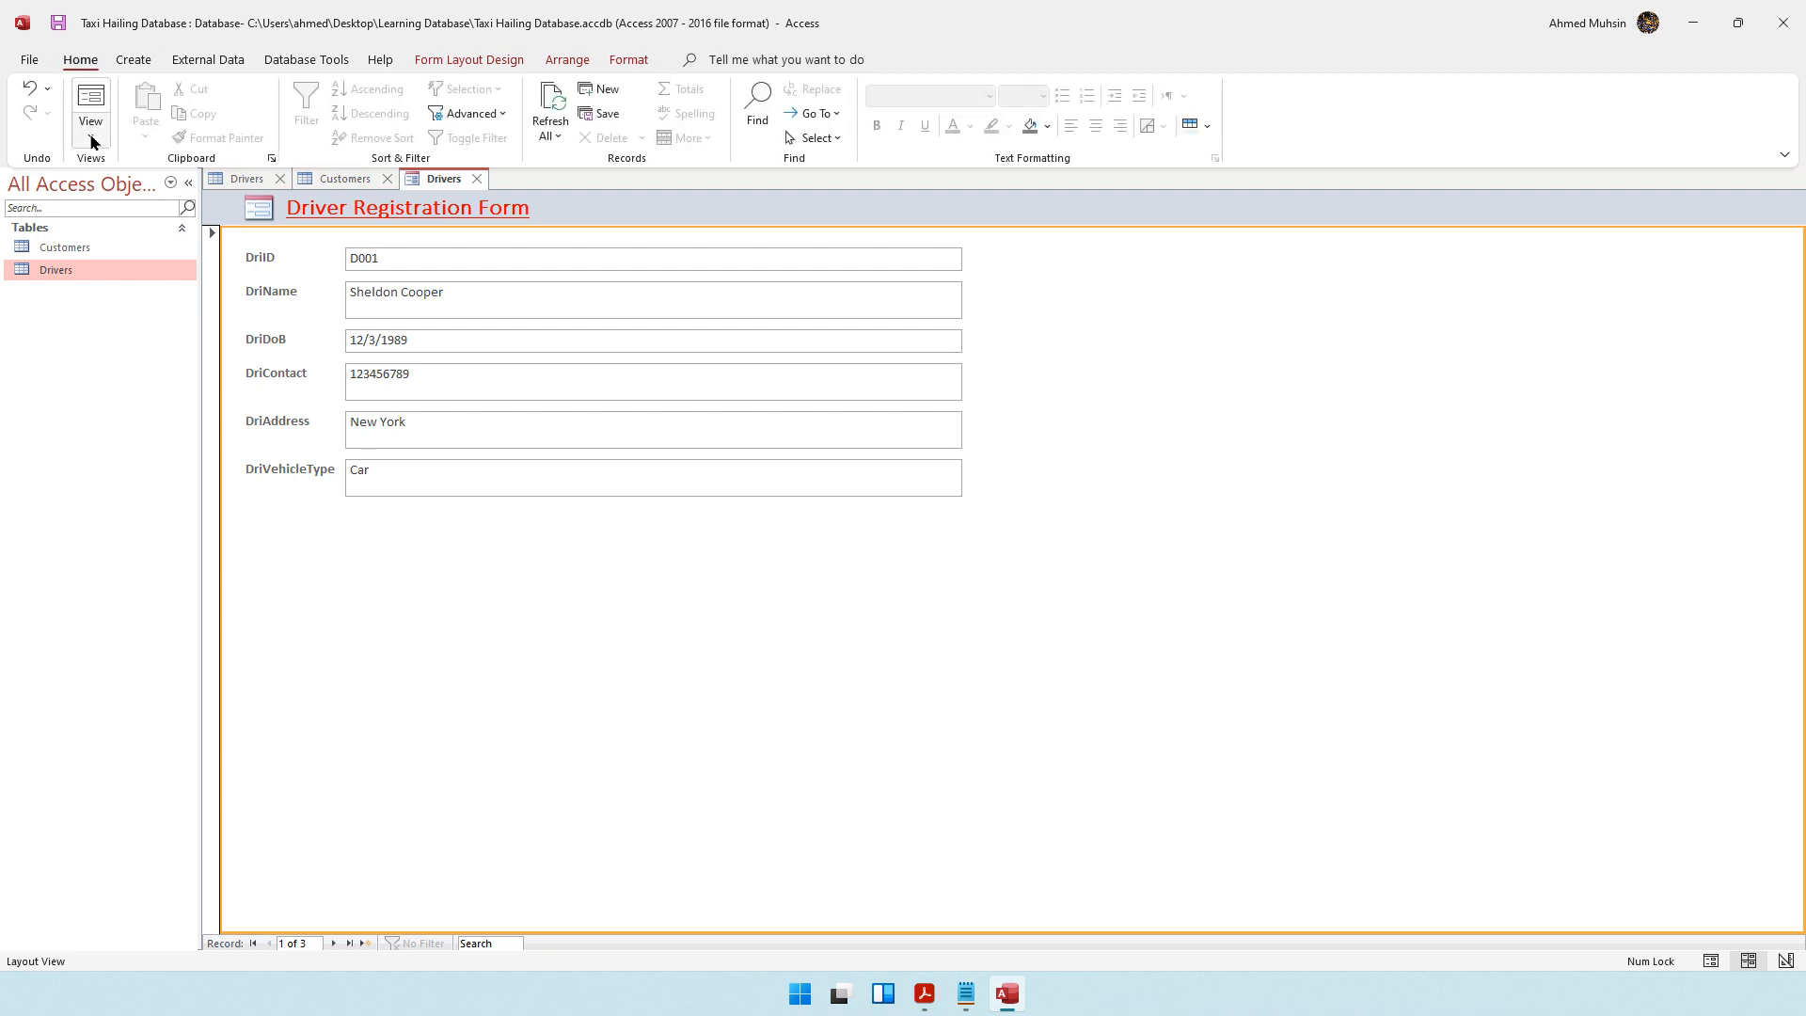
click(91, 142)
click(117, 264)
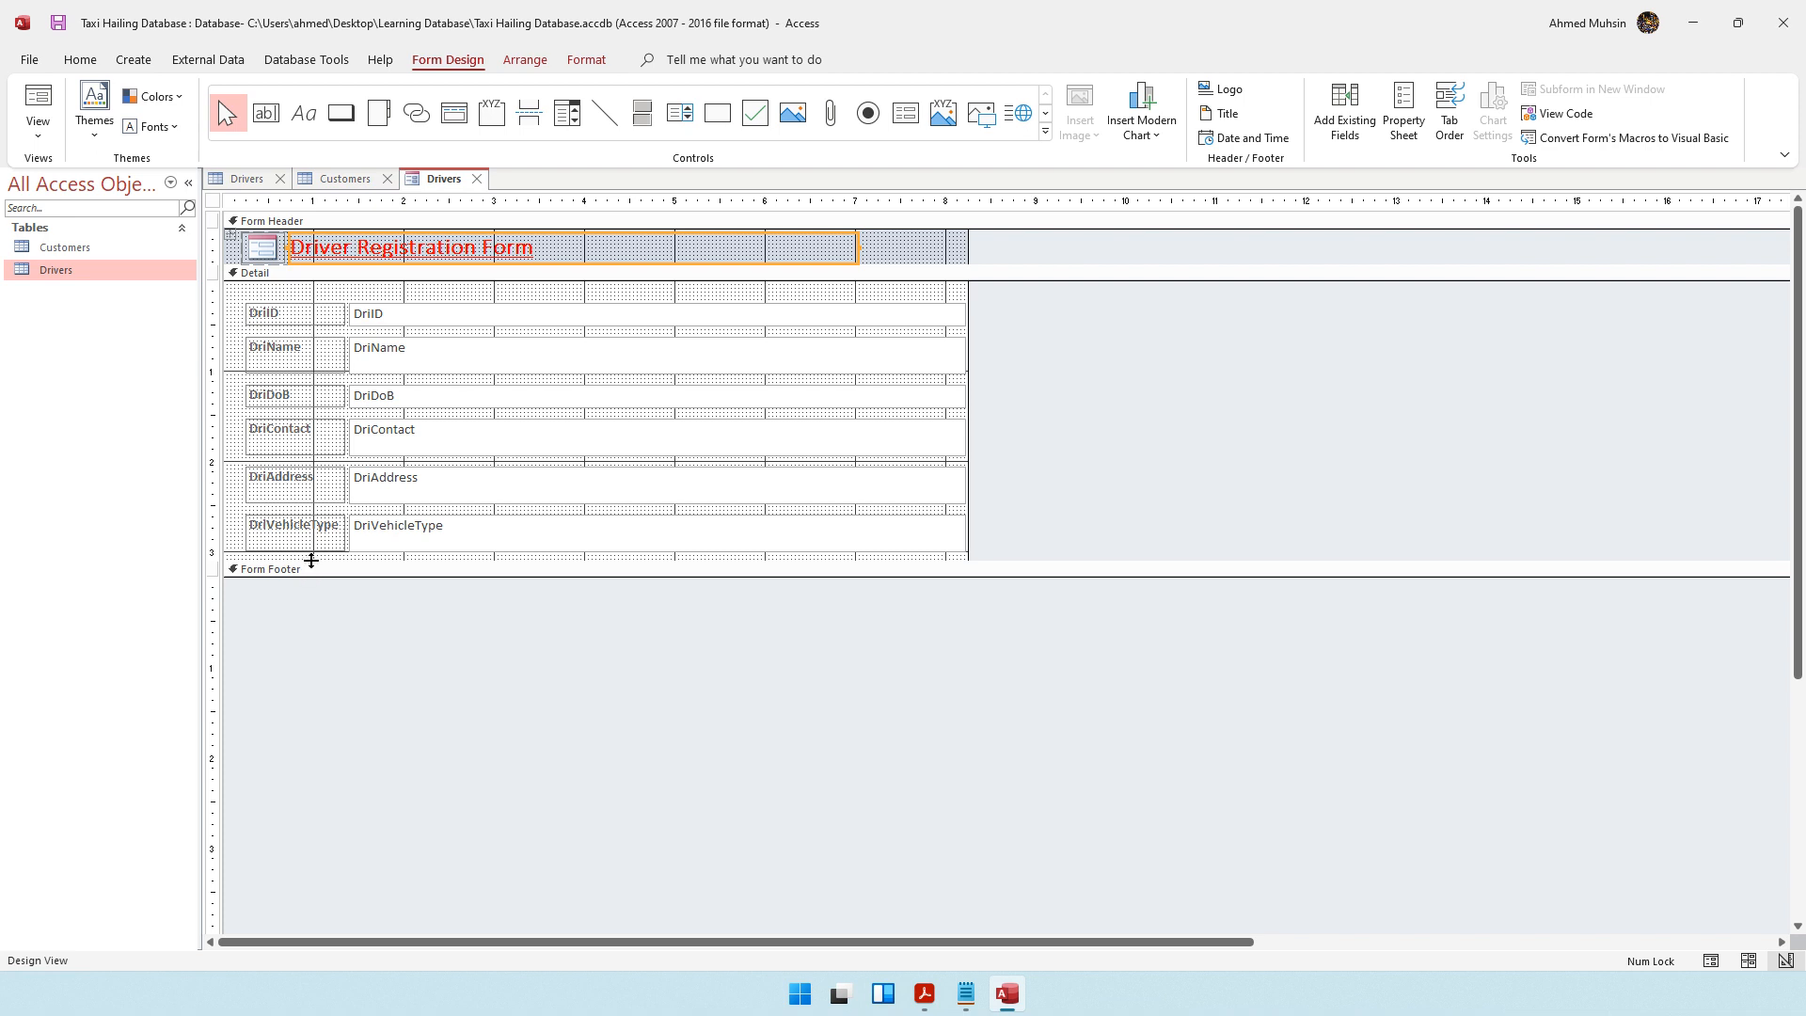
click(314, 602)
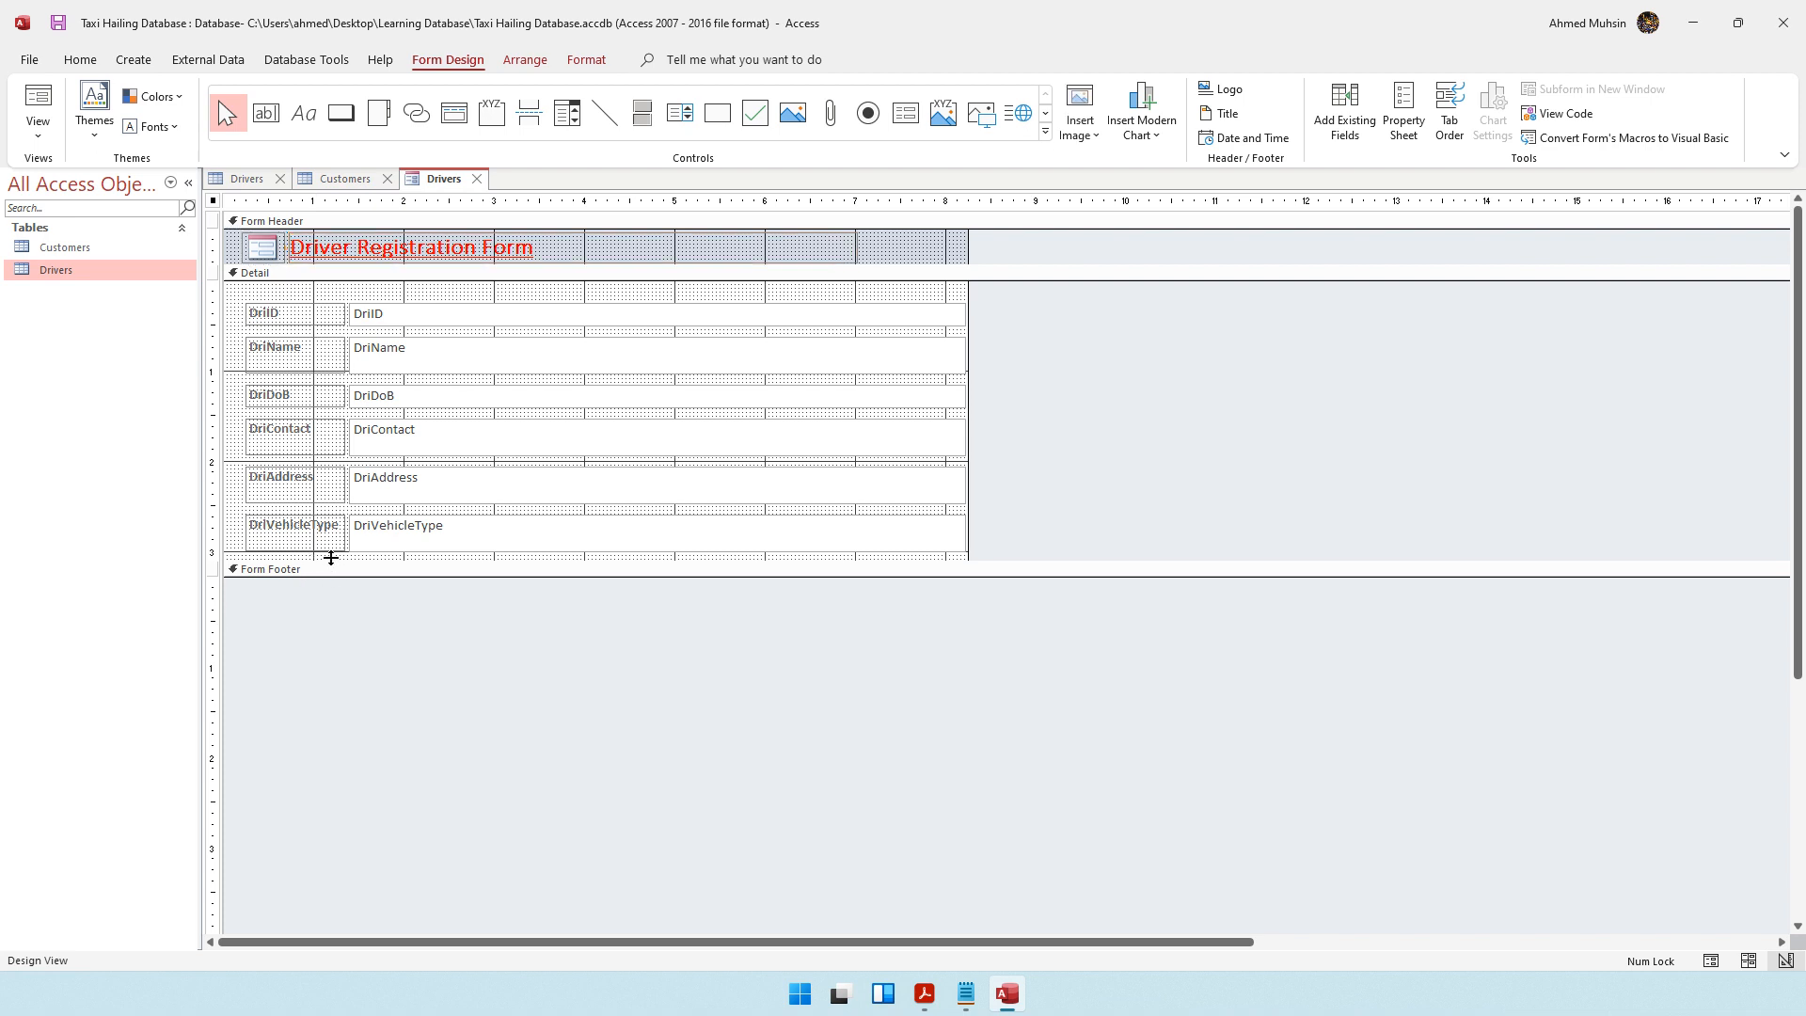
drag(330, 557, 325, 810)
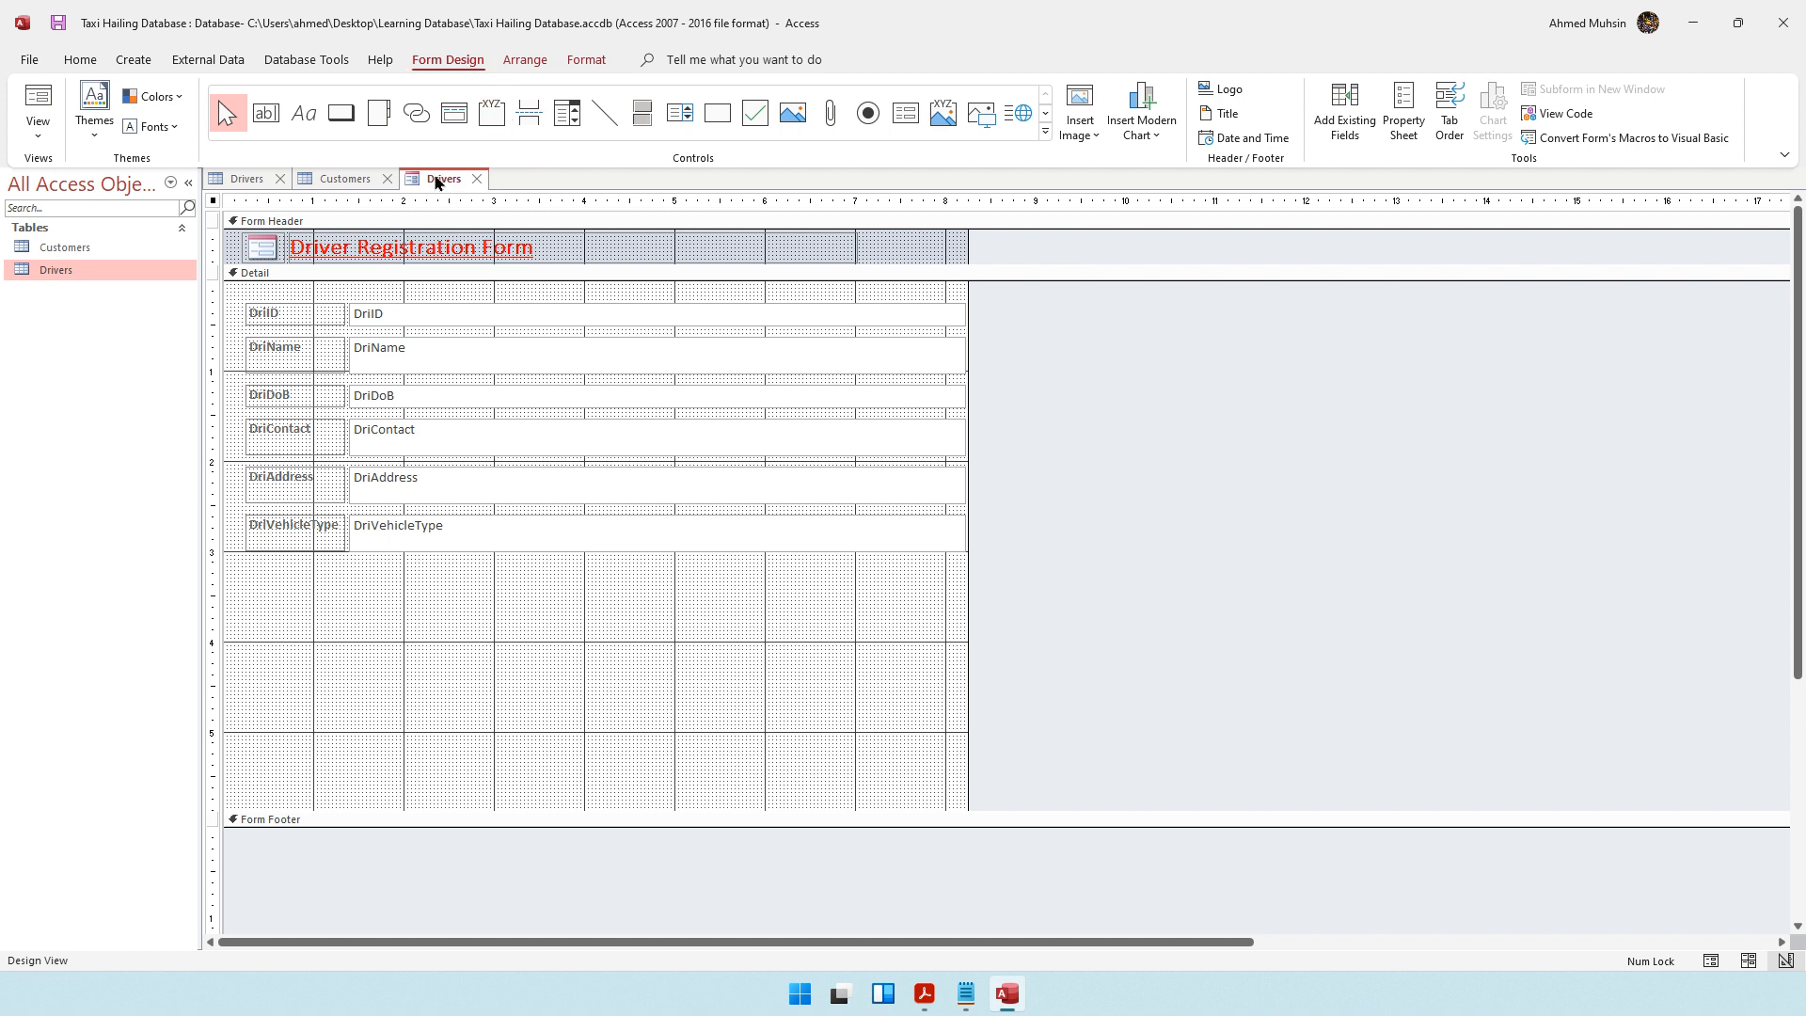
Add a Print Record command button with the Printer picture below DriVehicleType, and enlarge it to about 2 horizontally and 4 vertically on the rulers
click(342, 123)
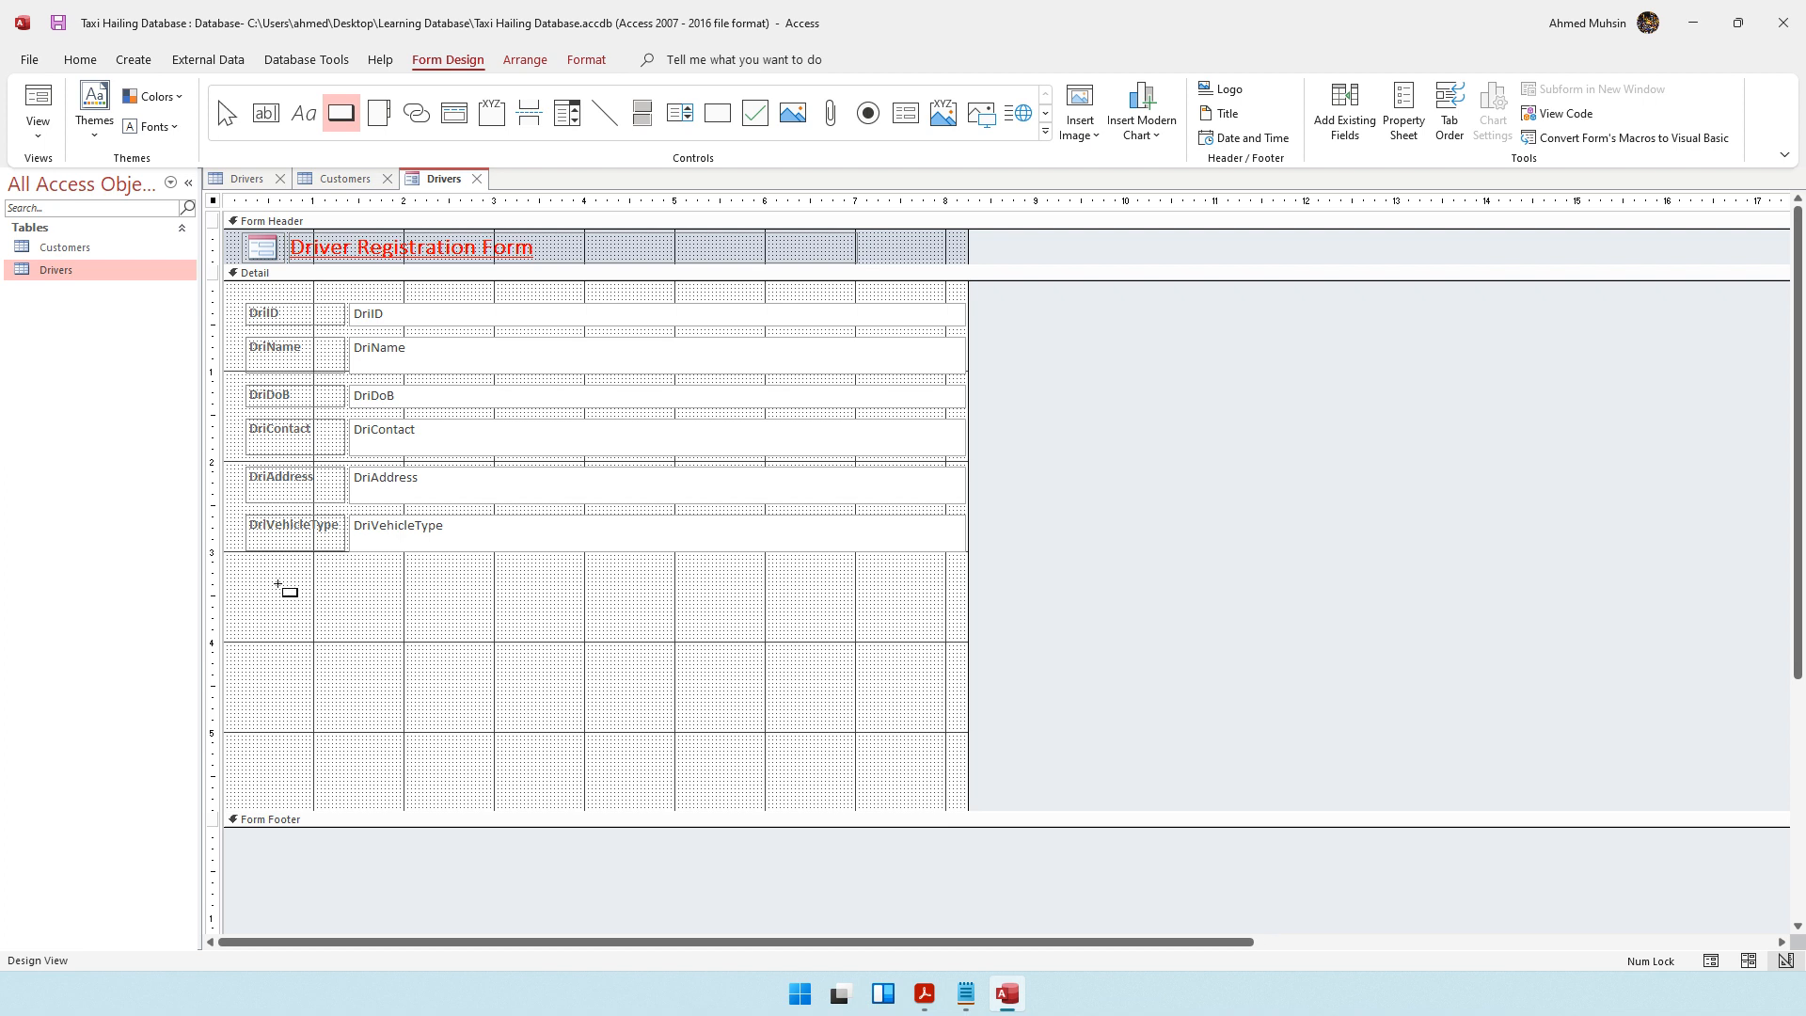
drag(280, 585, 374, 646)
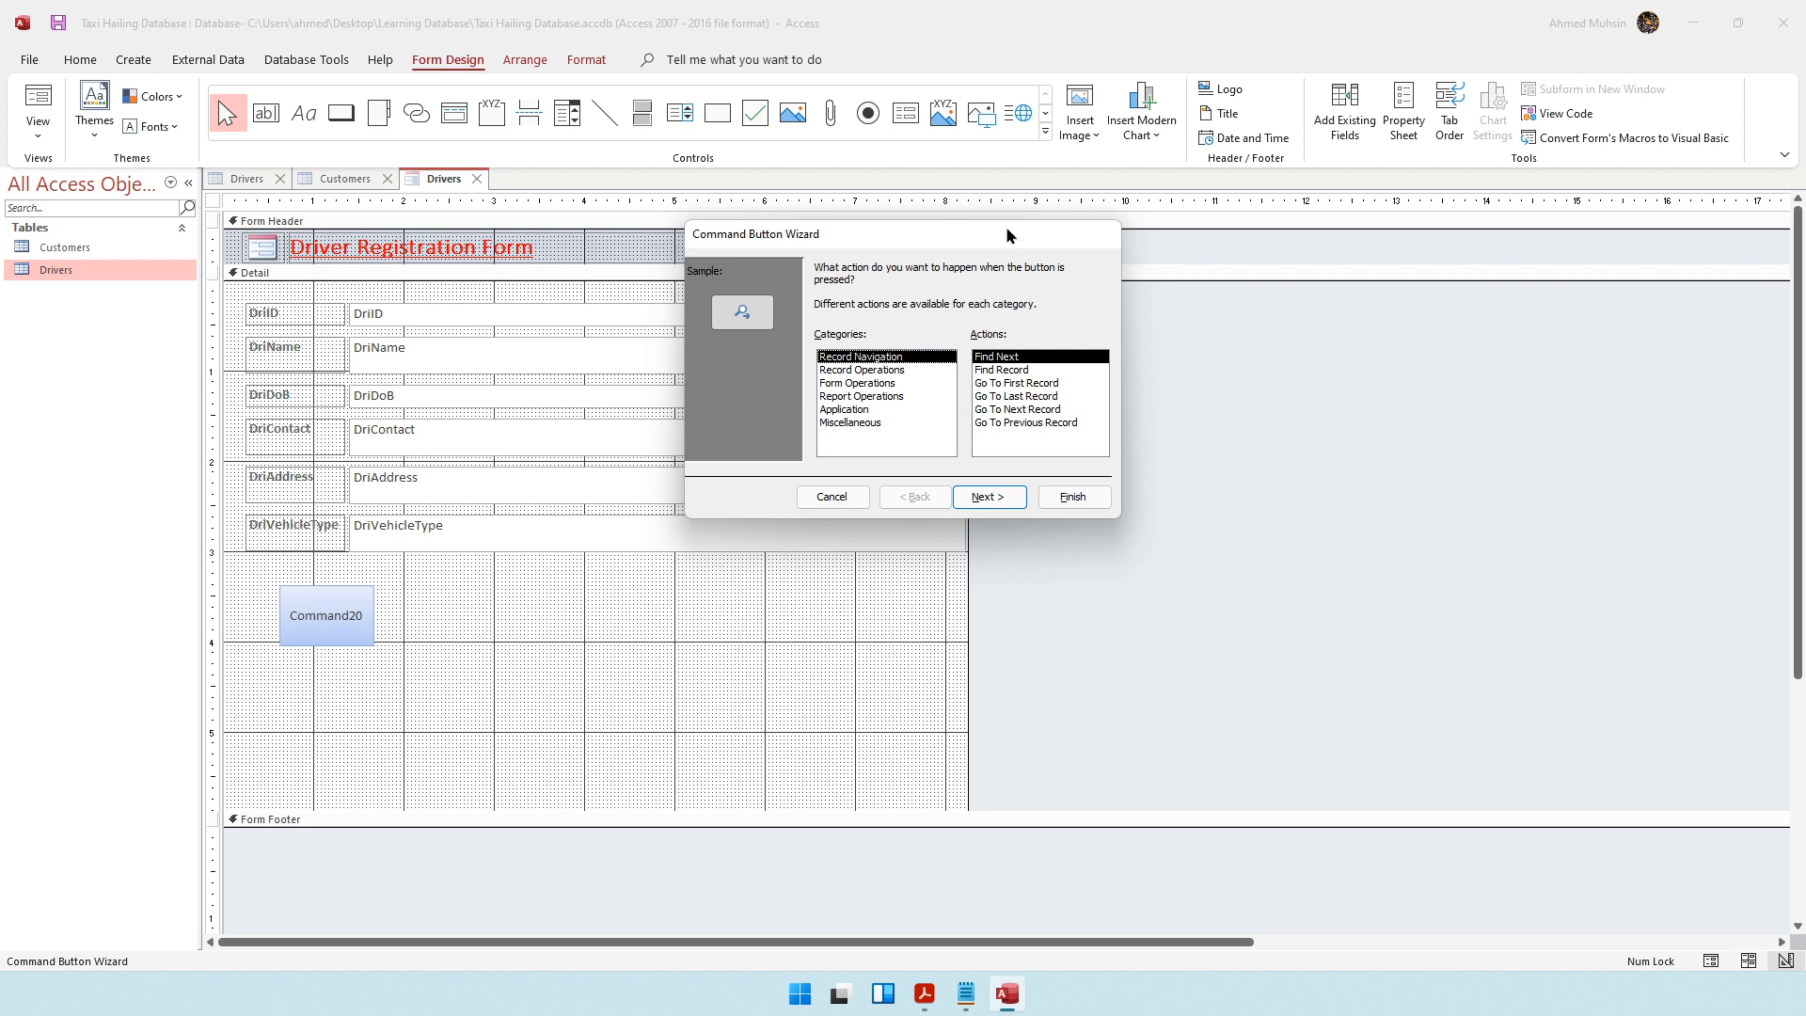
drag(1008, 233, 760, 284)
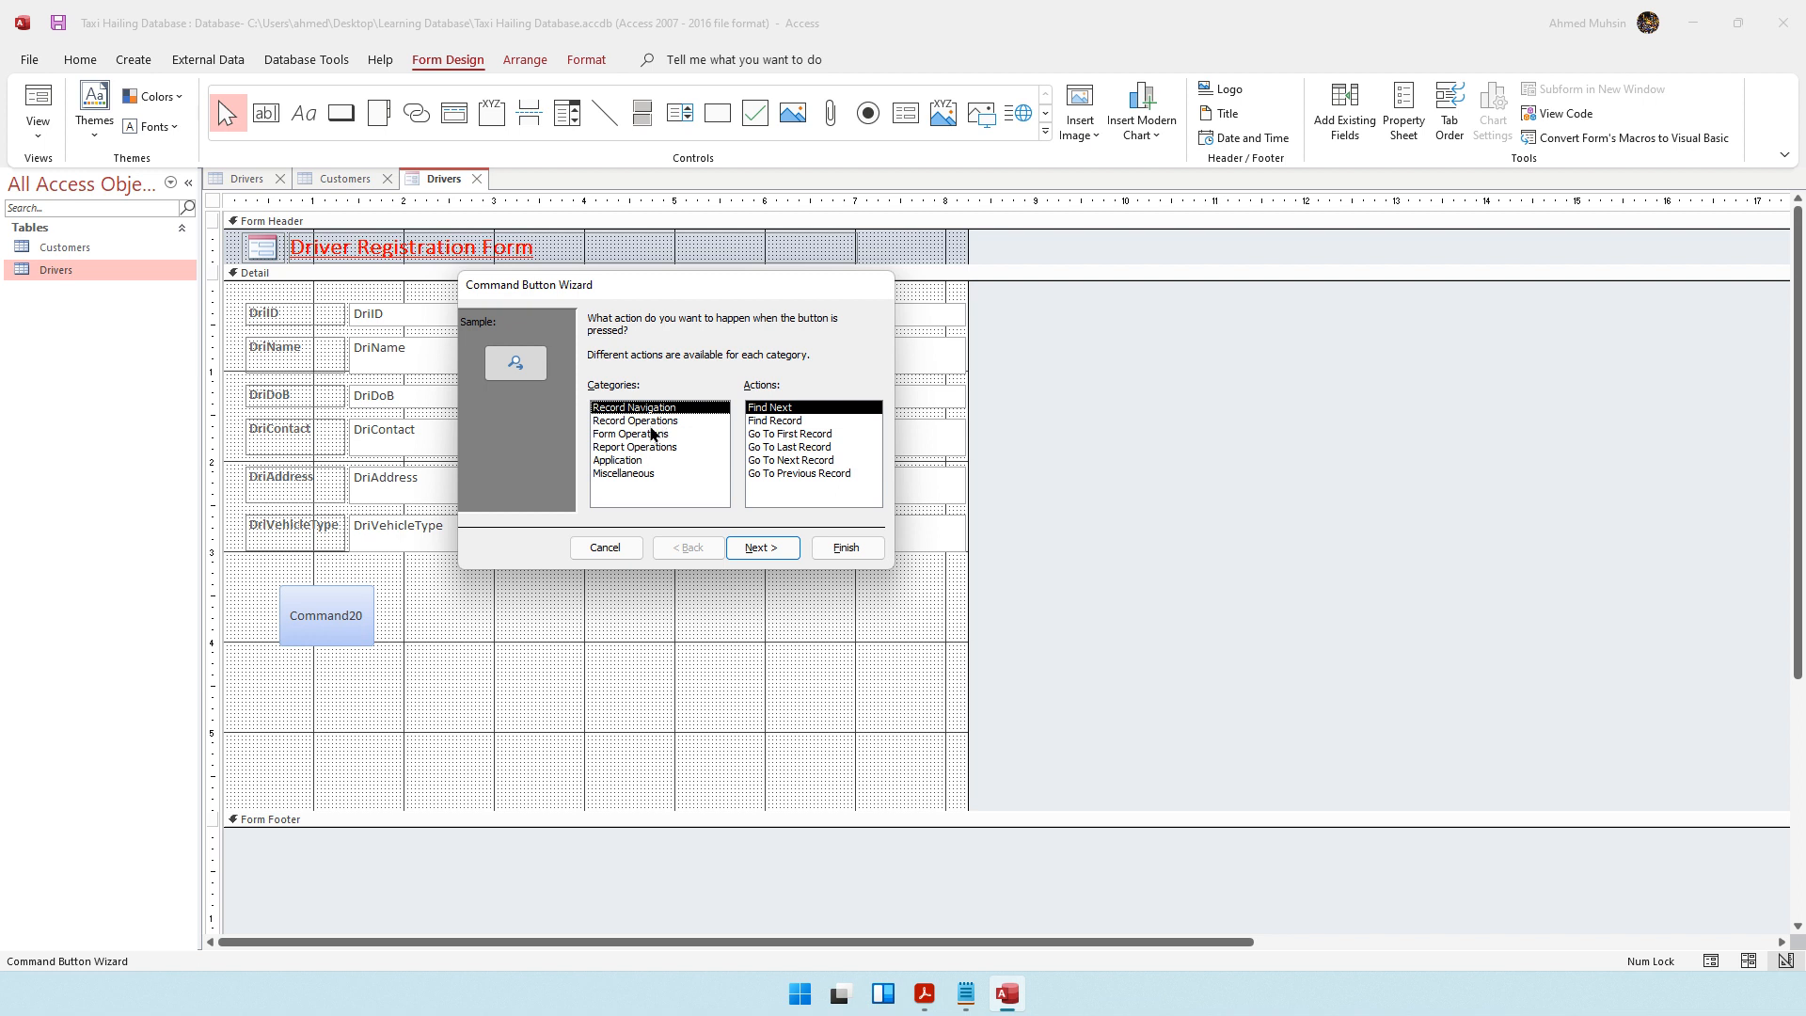
click(652, 423)
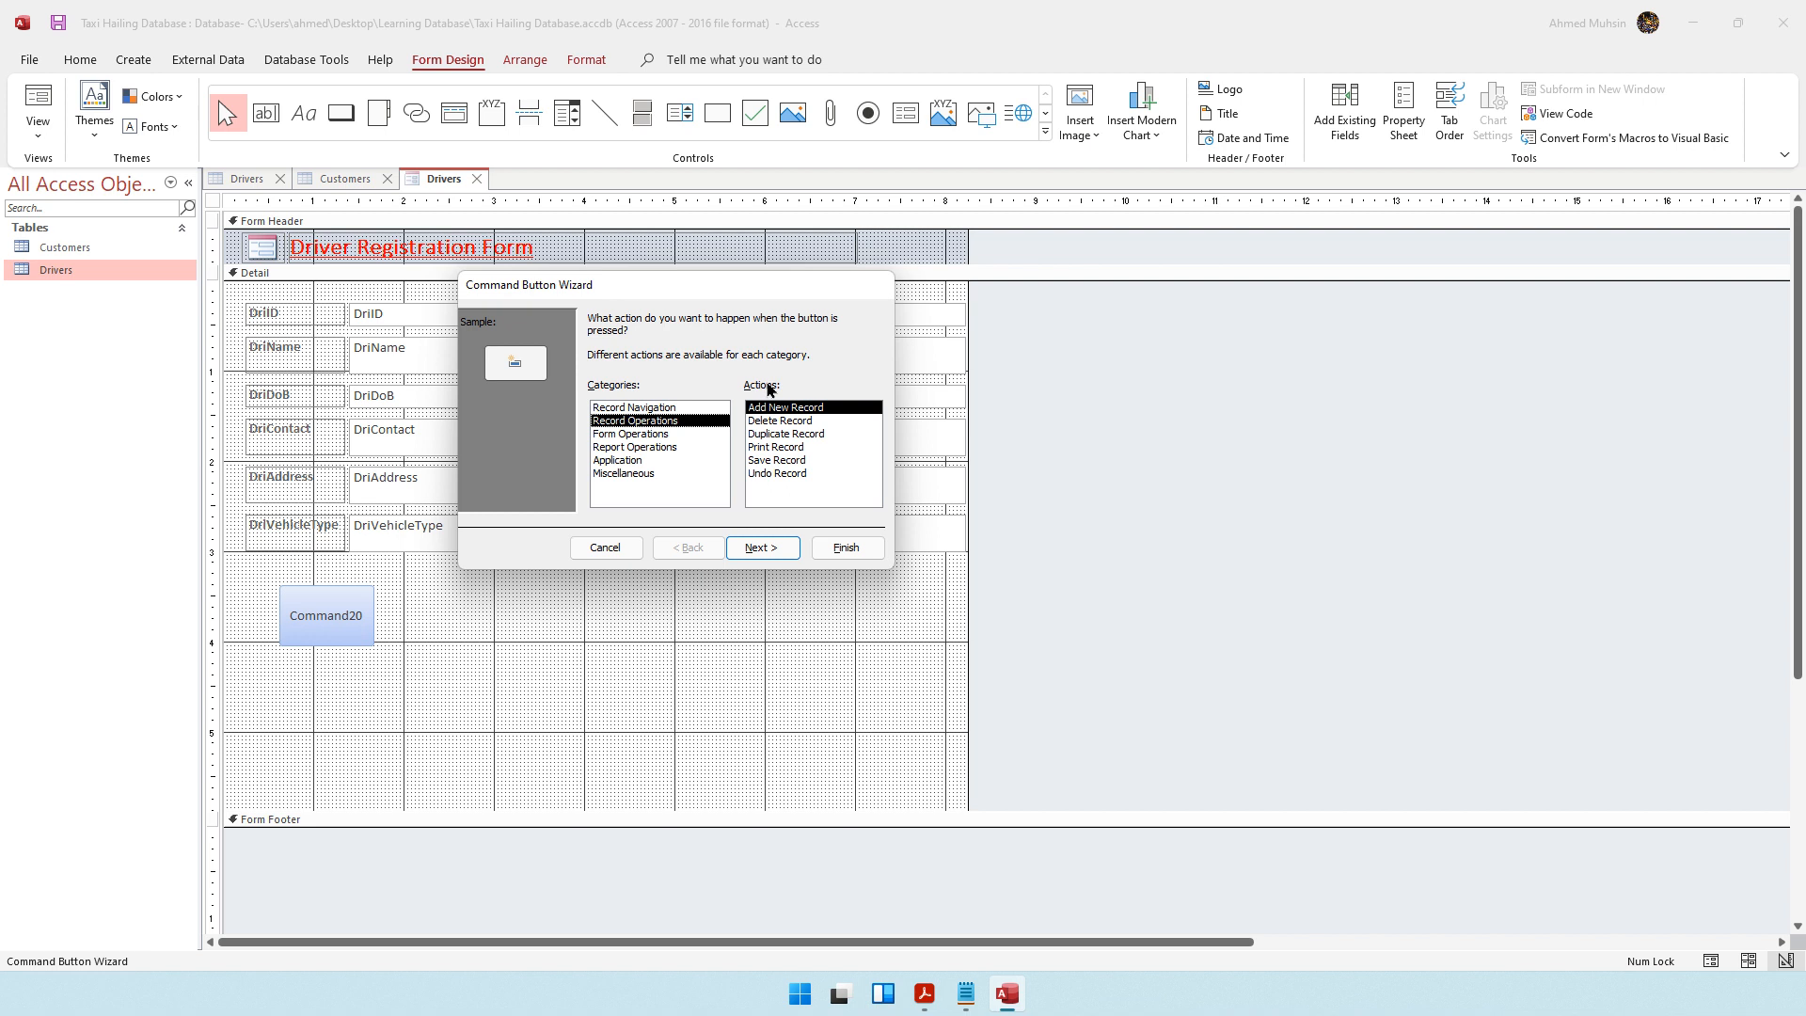
click(760, 449)
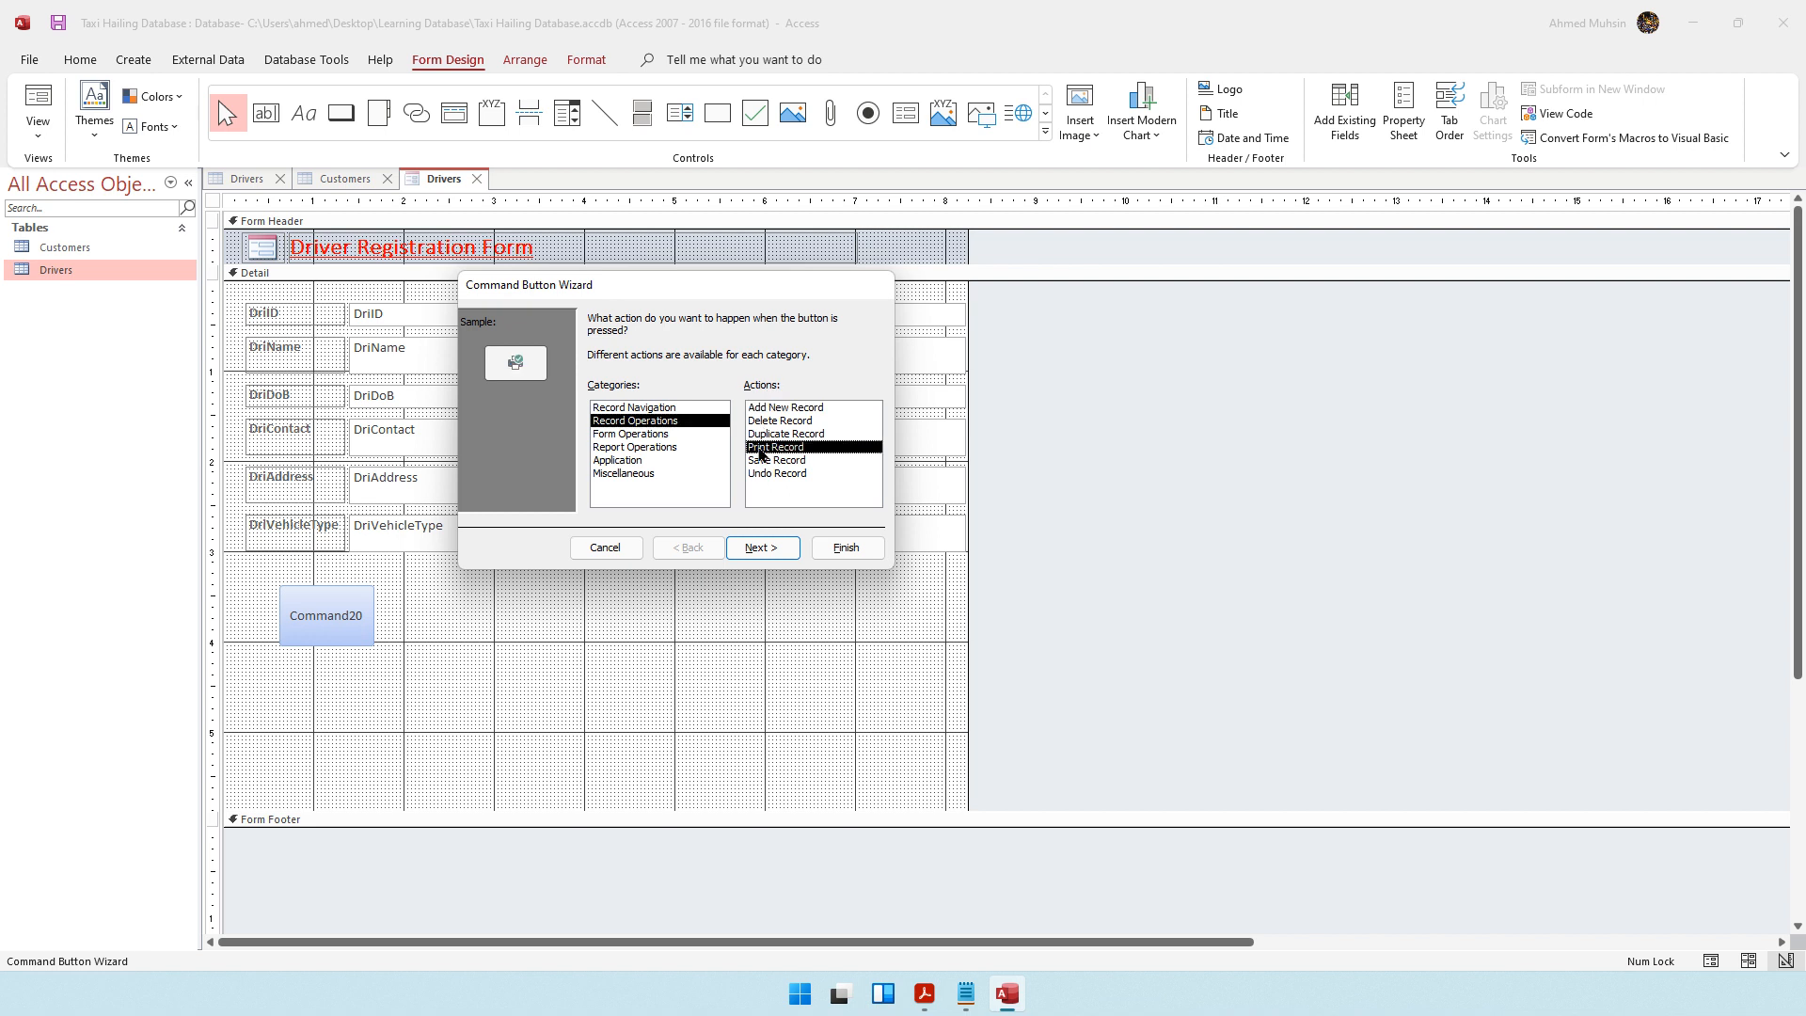
click(750, 551)
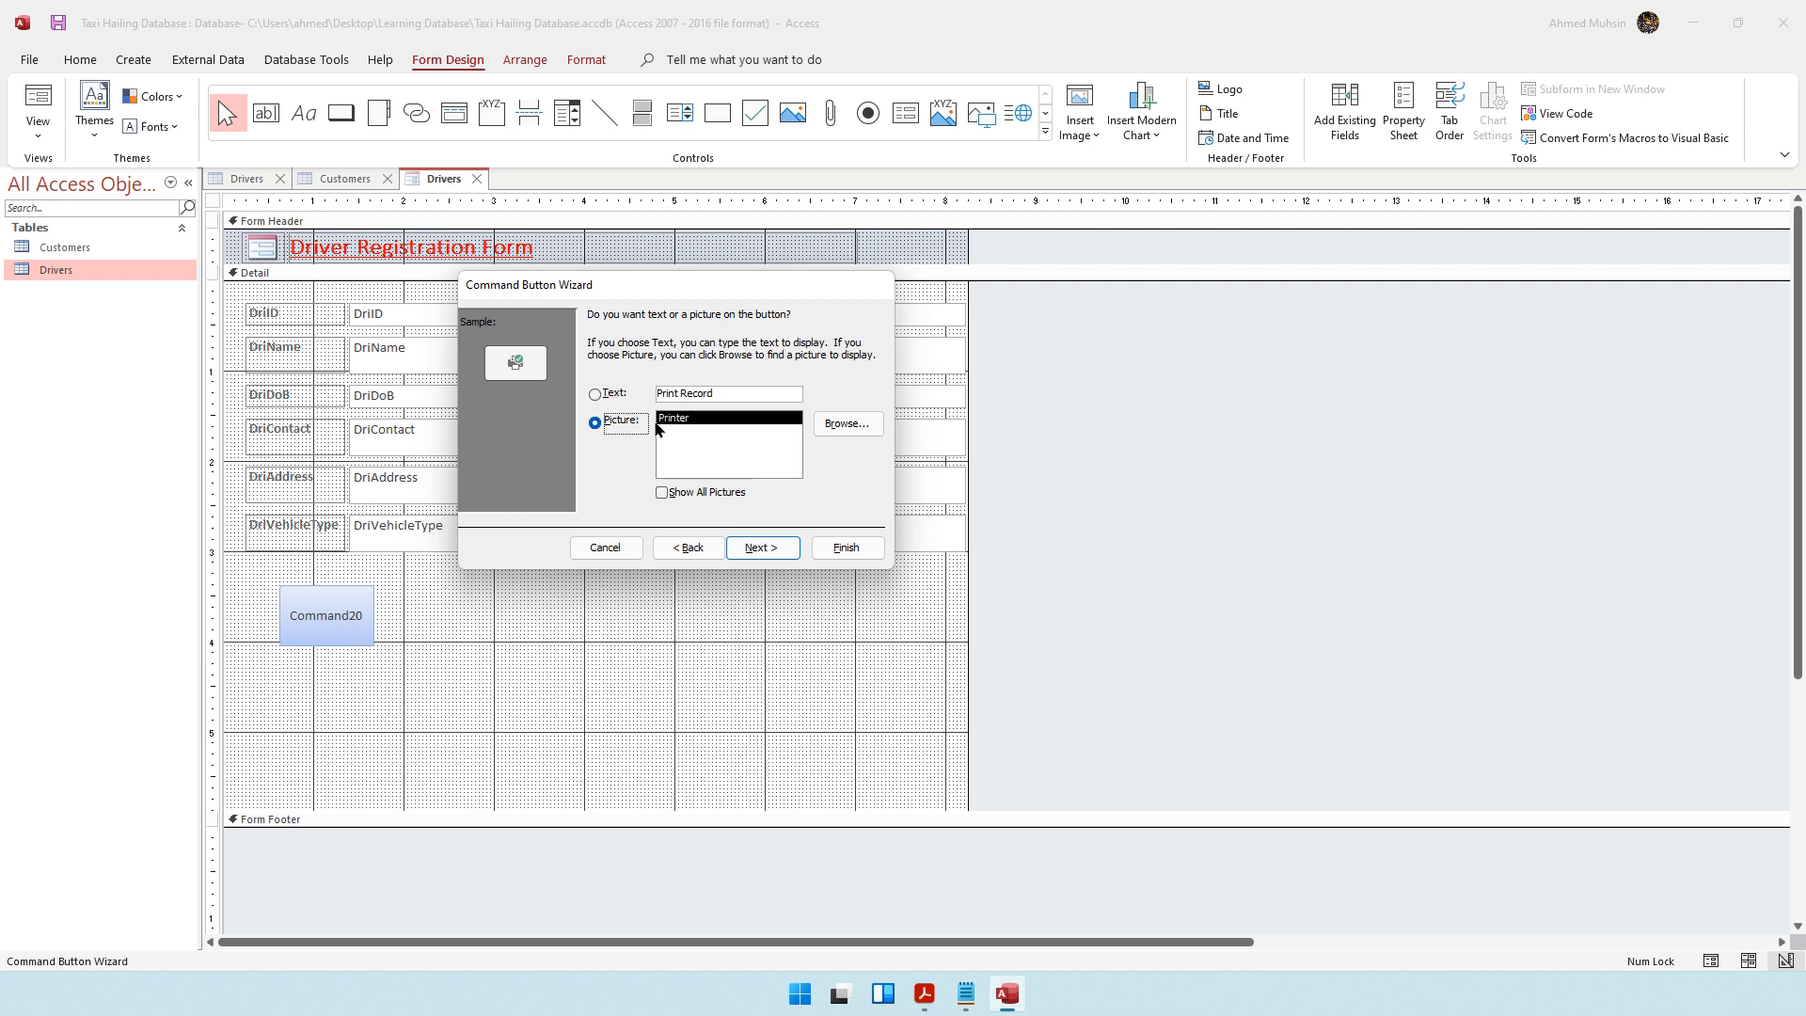
click(761, 551)
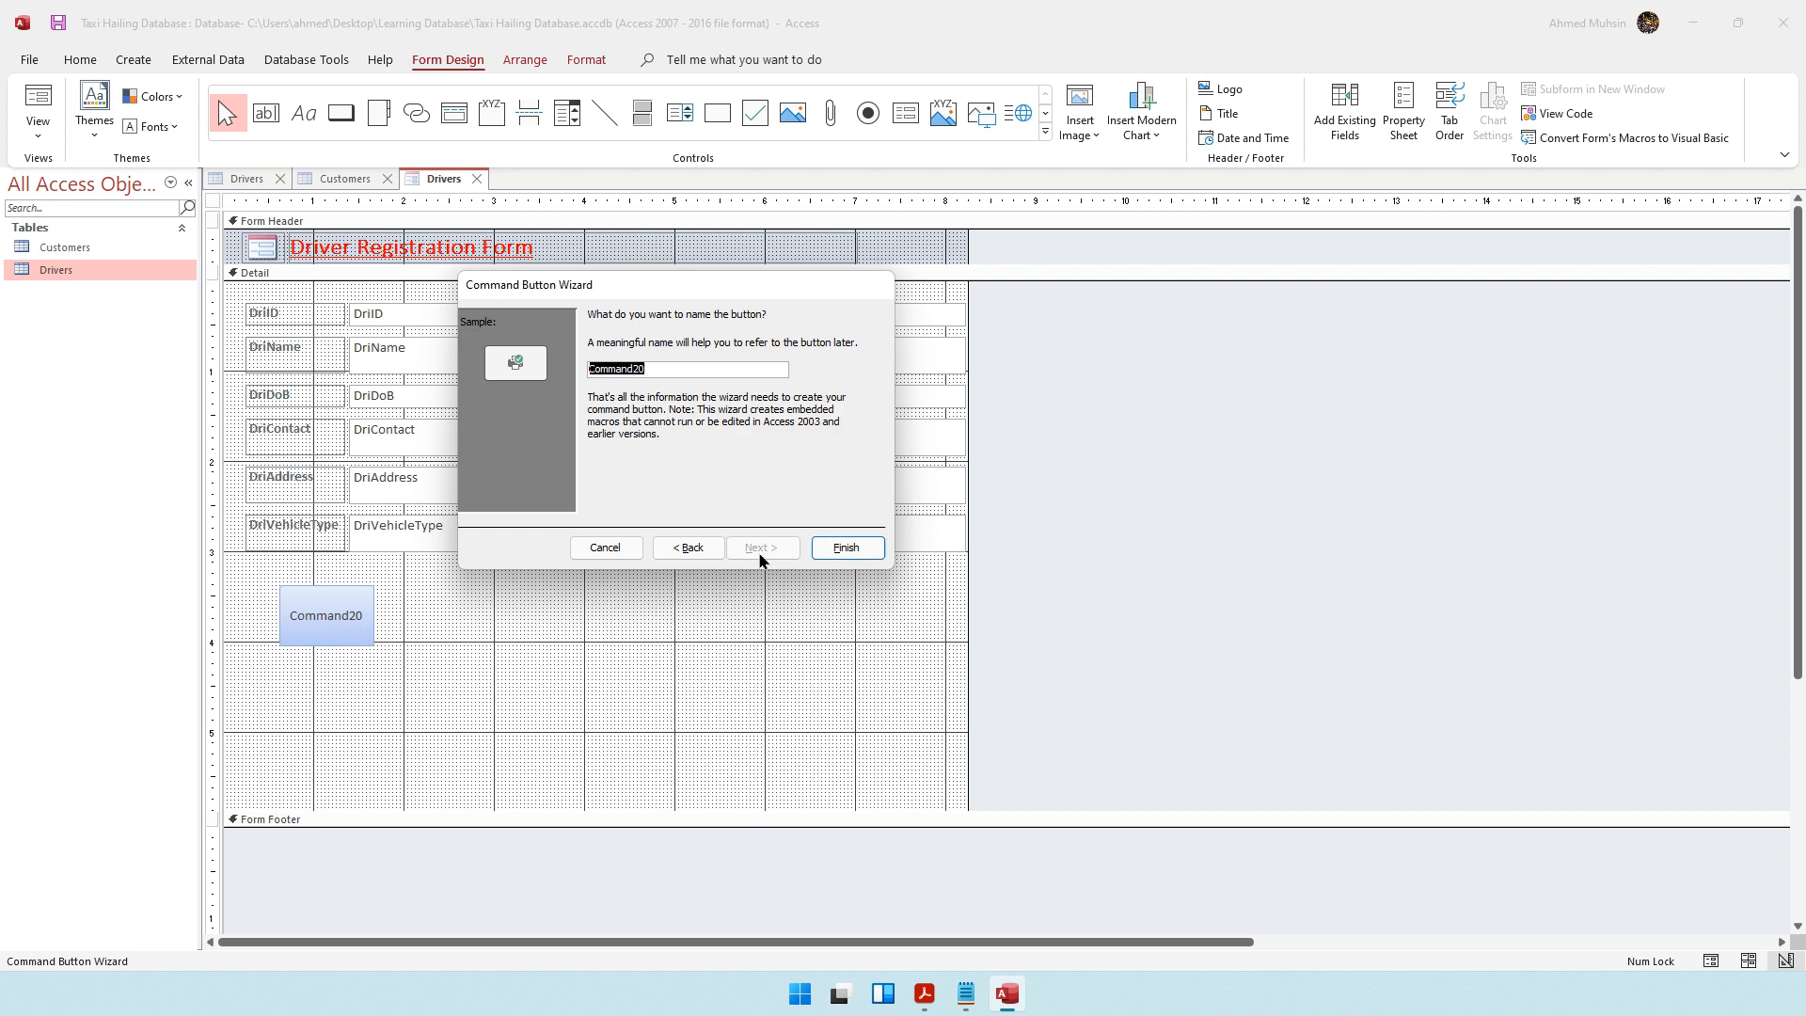
click(844, 548)
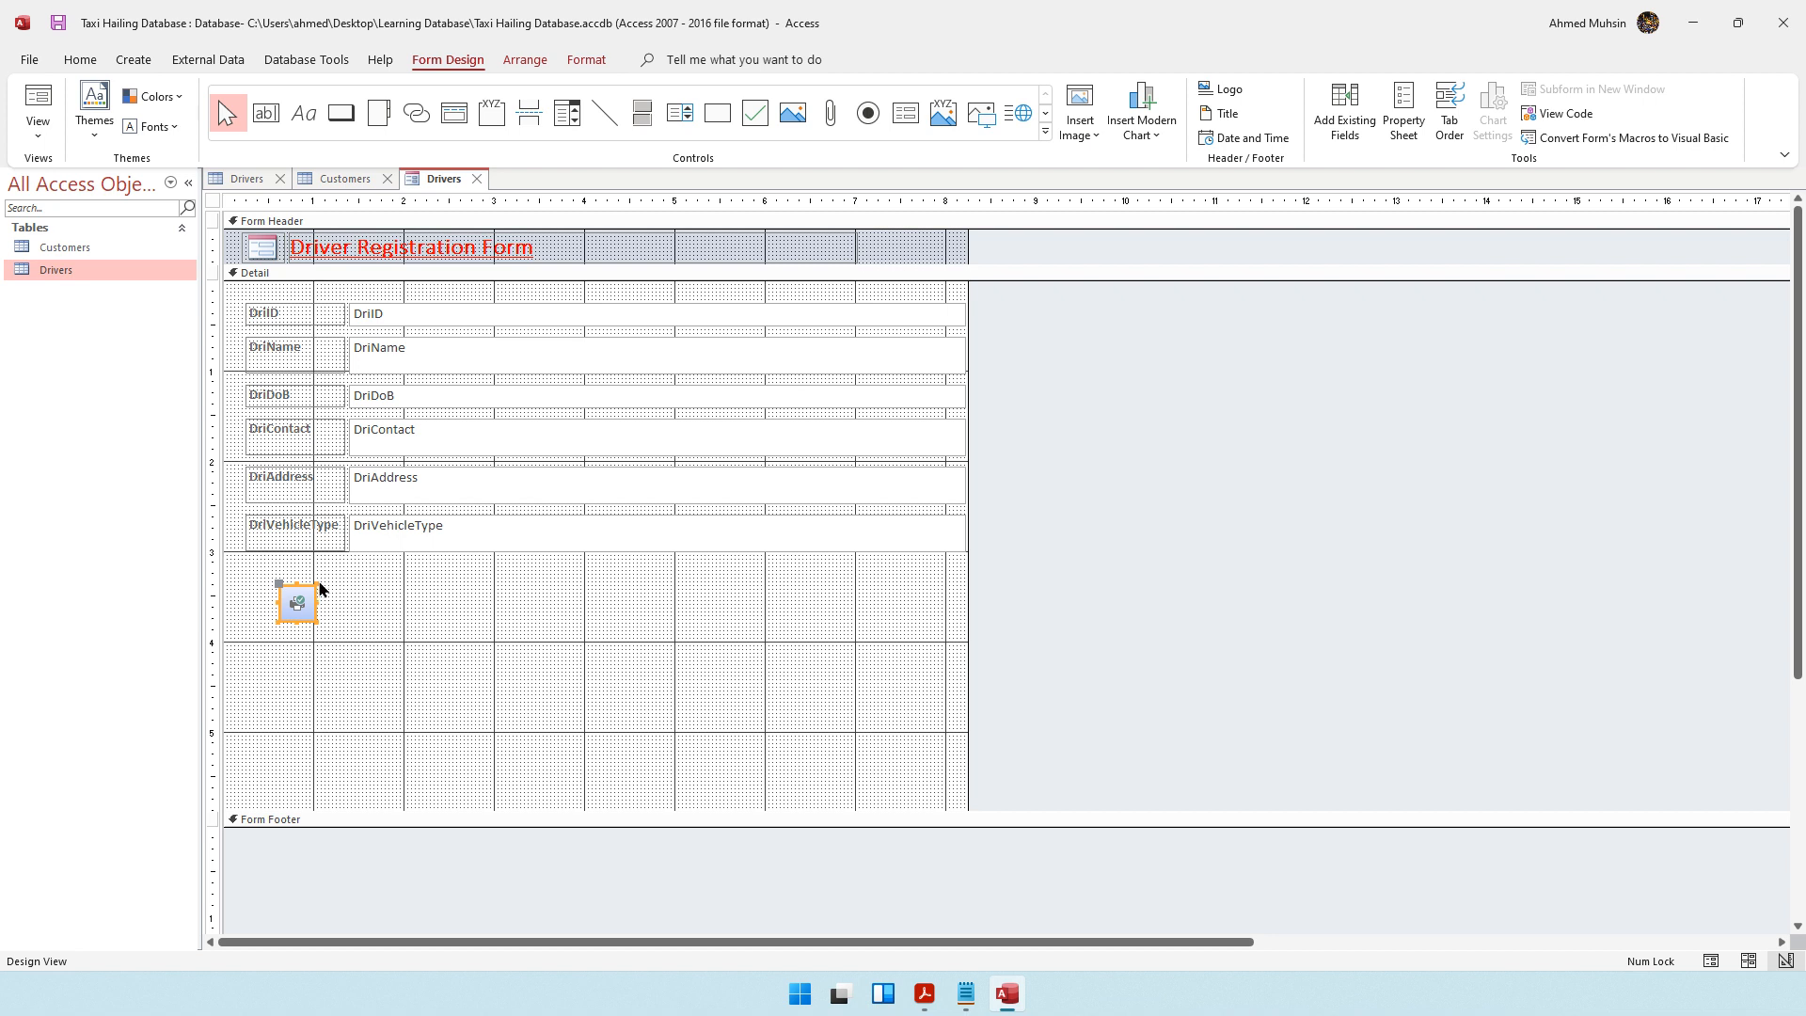
drag(316, 622, 404, 643)
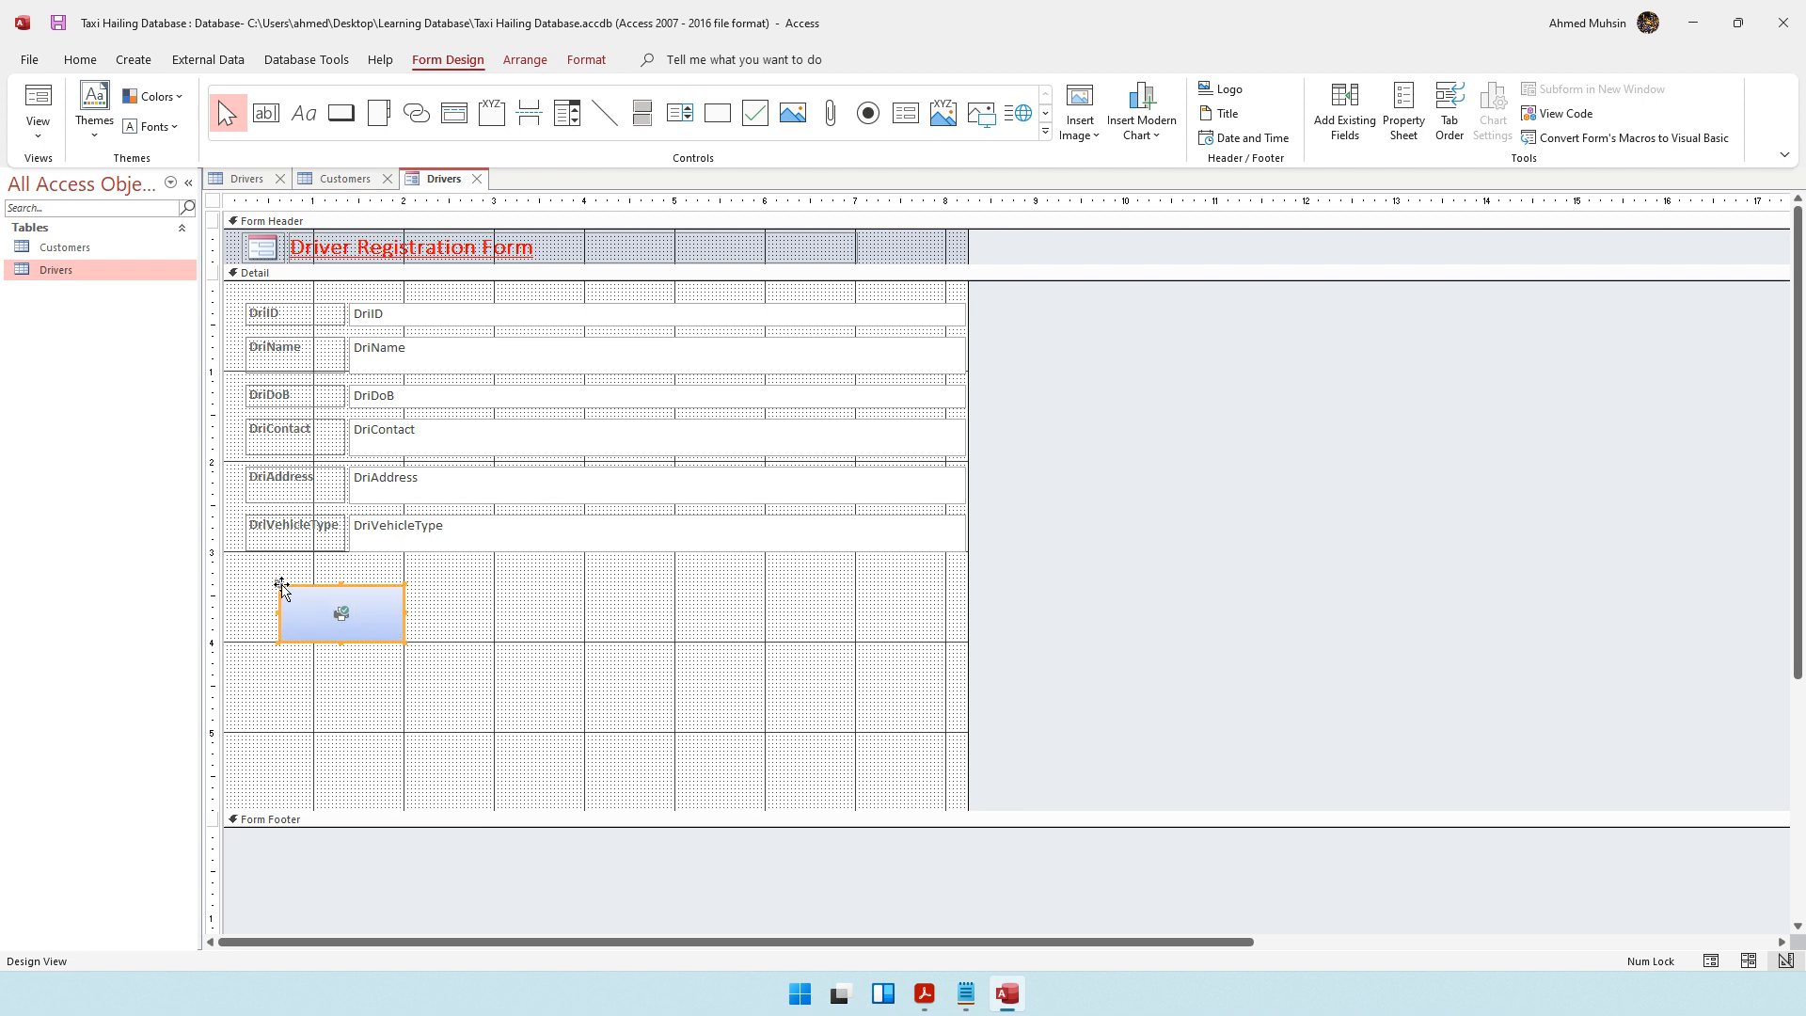
Test the print button in Form View, cancel the printing, and return to Design View
click(38, 124)
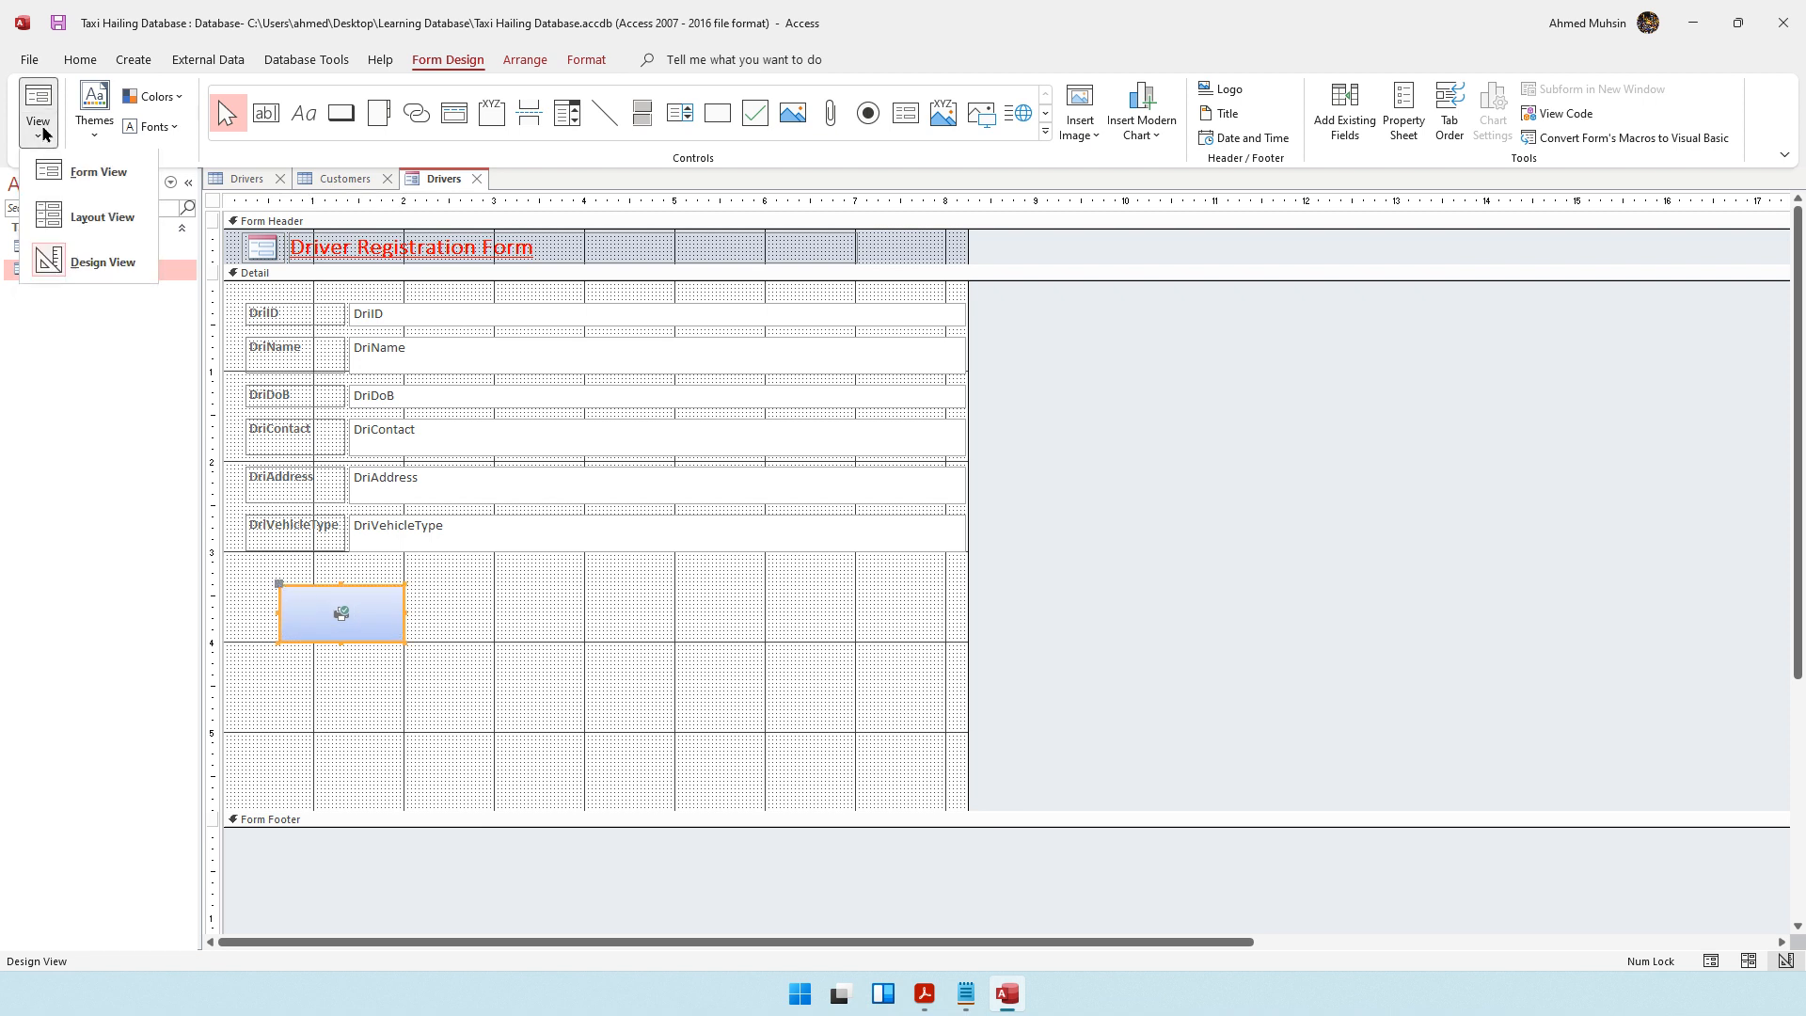
click(62, 181)
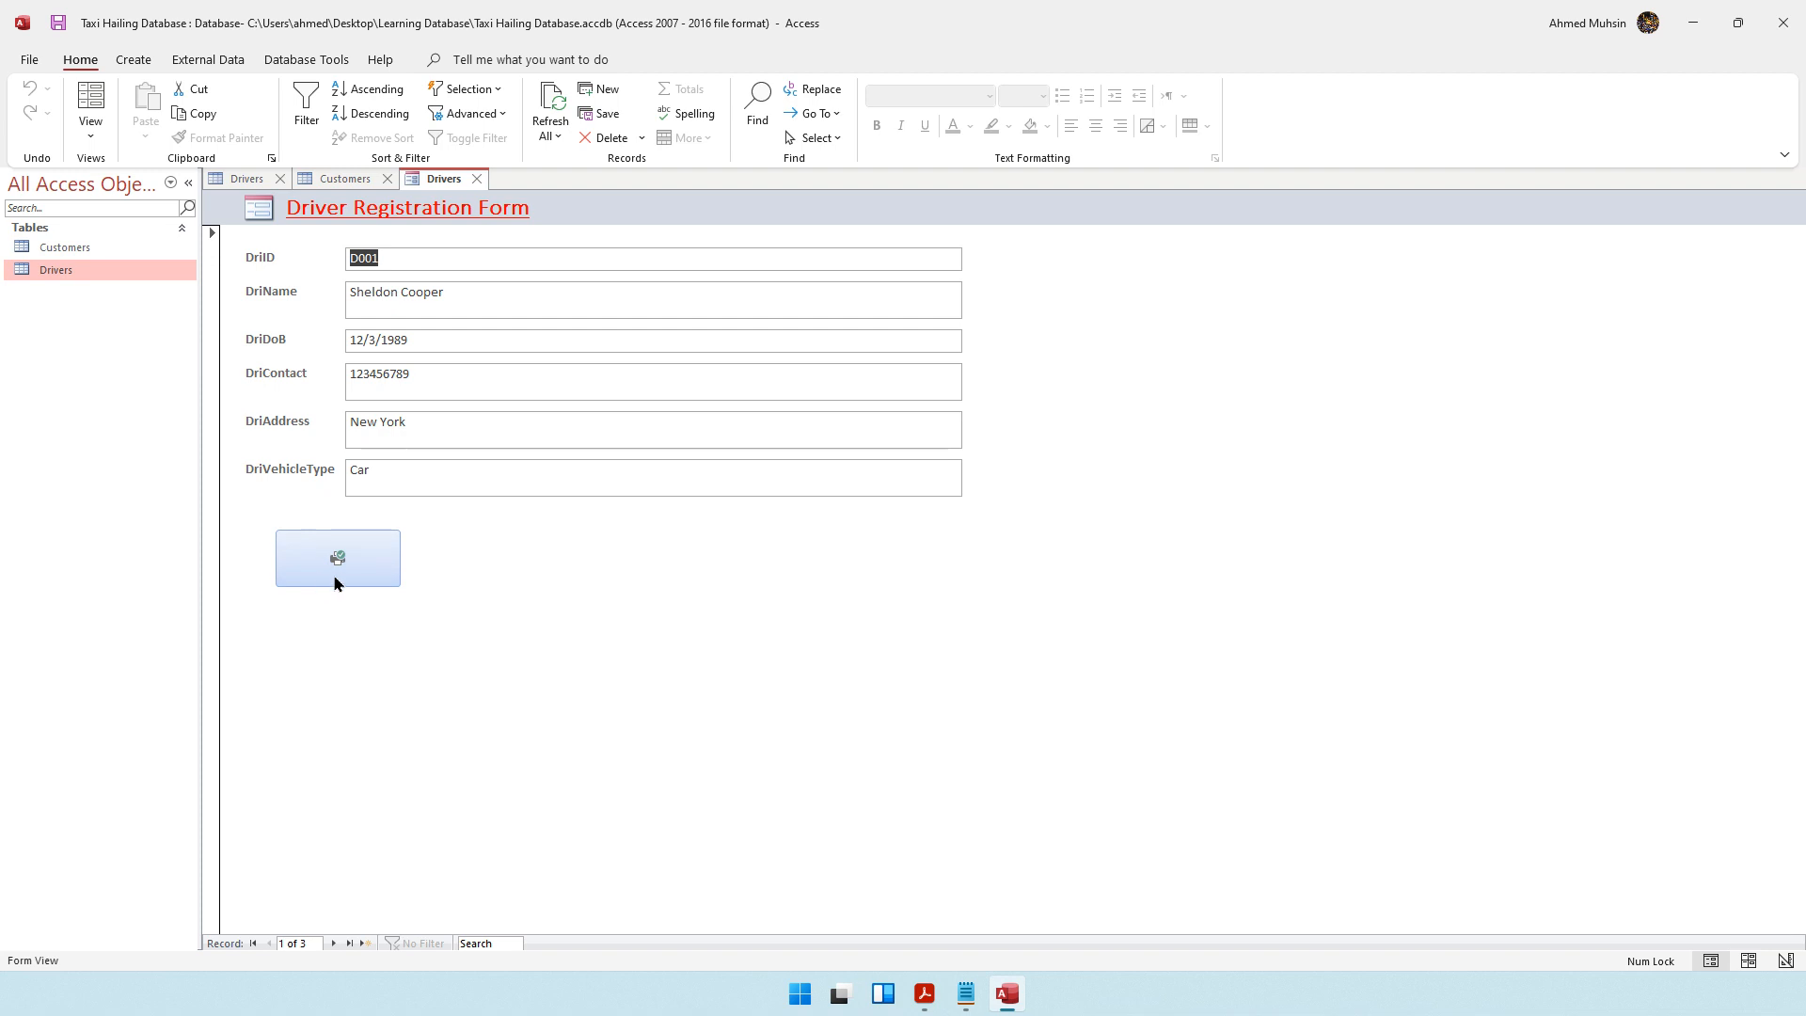
click(342, 572)
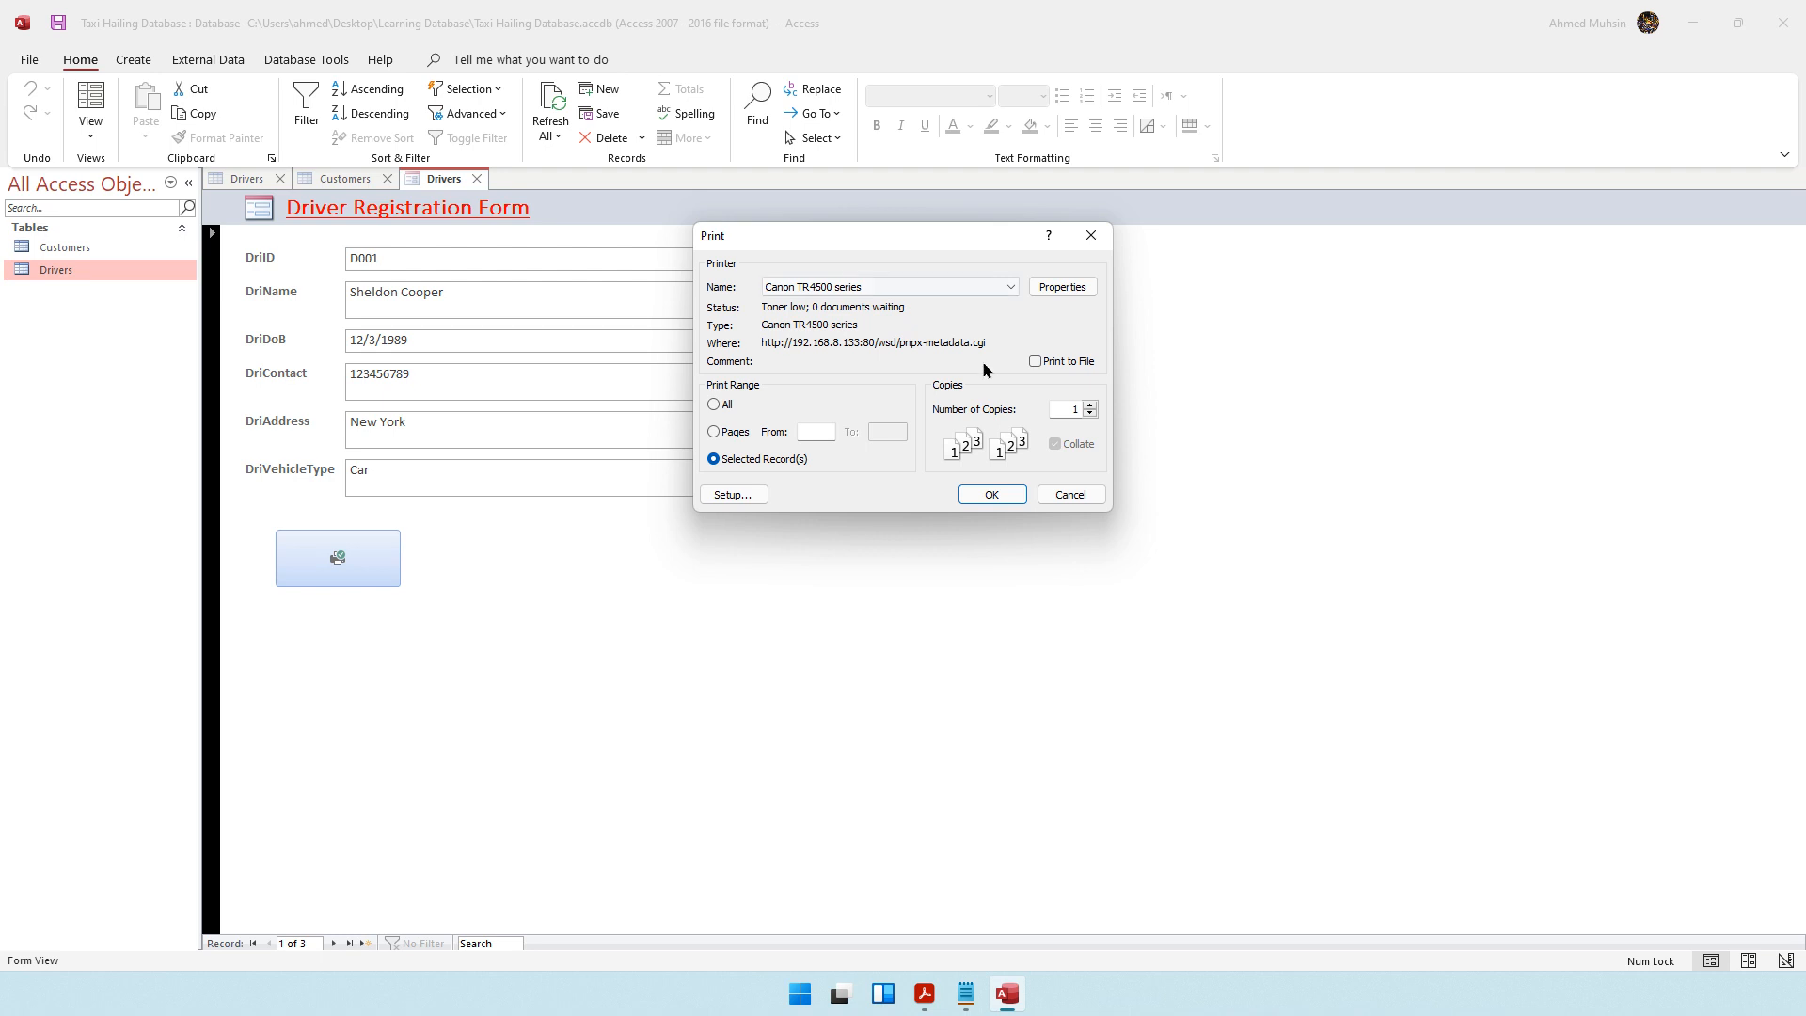
click(1070, 493)
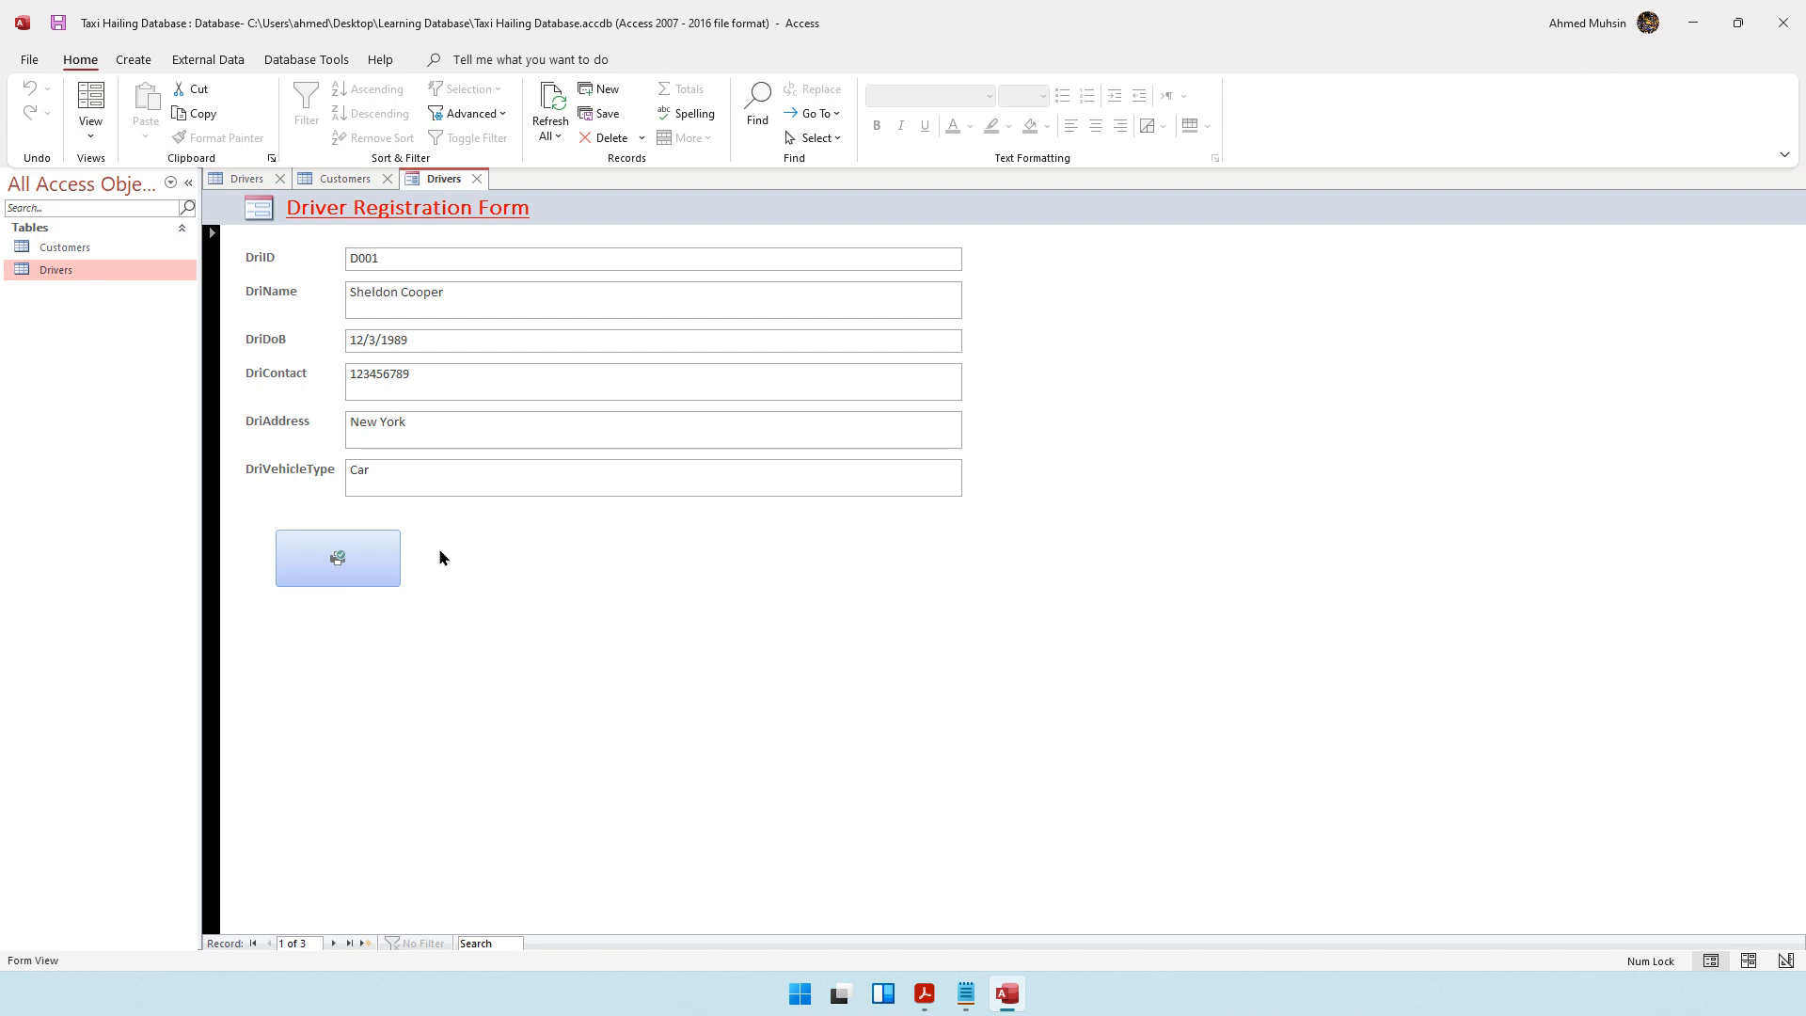
click(90, 139)
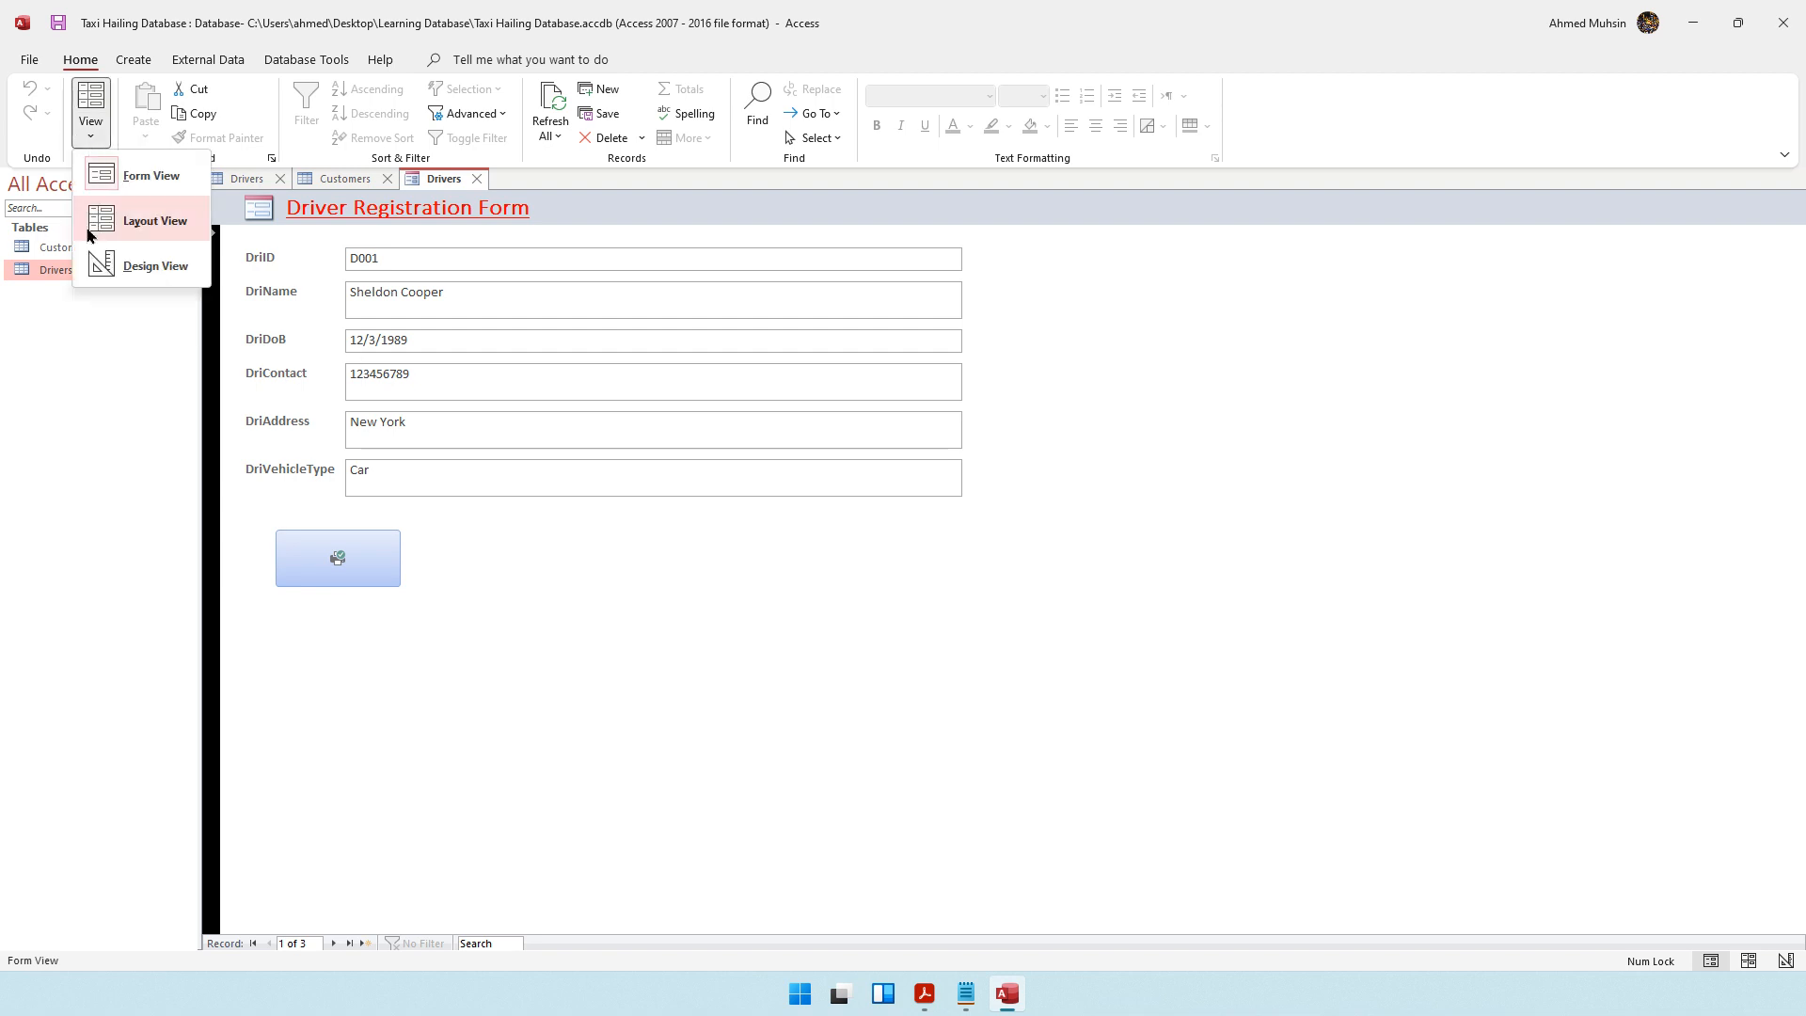
click(114, 270)
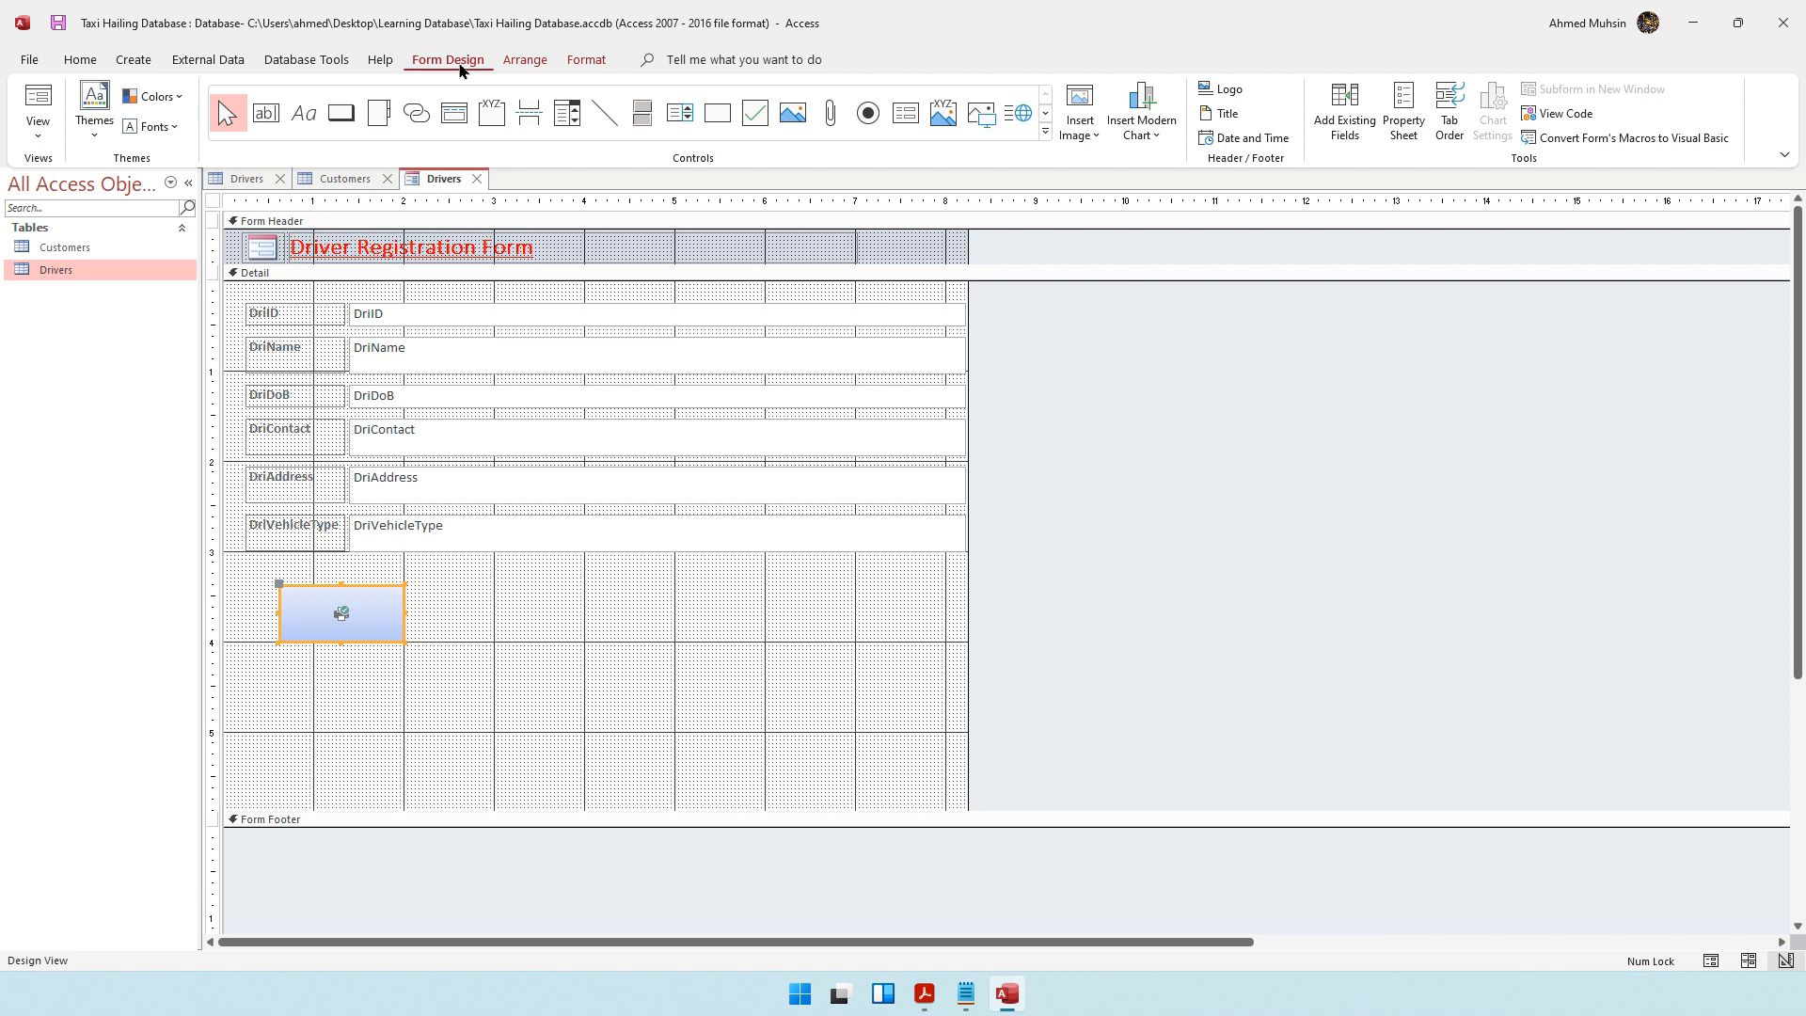
Add a Save Record command button with the Save Record picture beside the print button
click(342, 116)
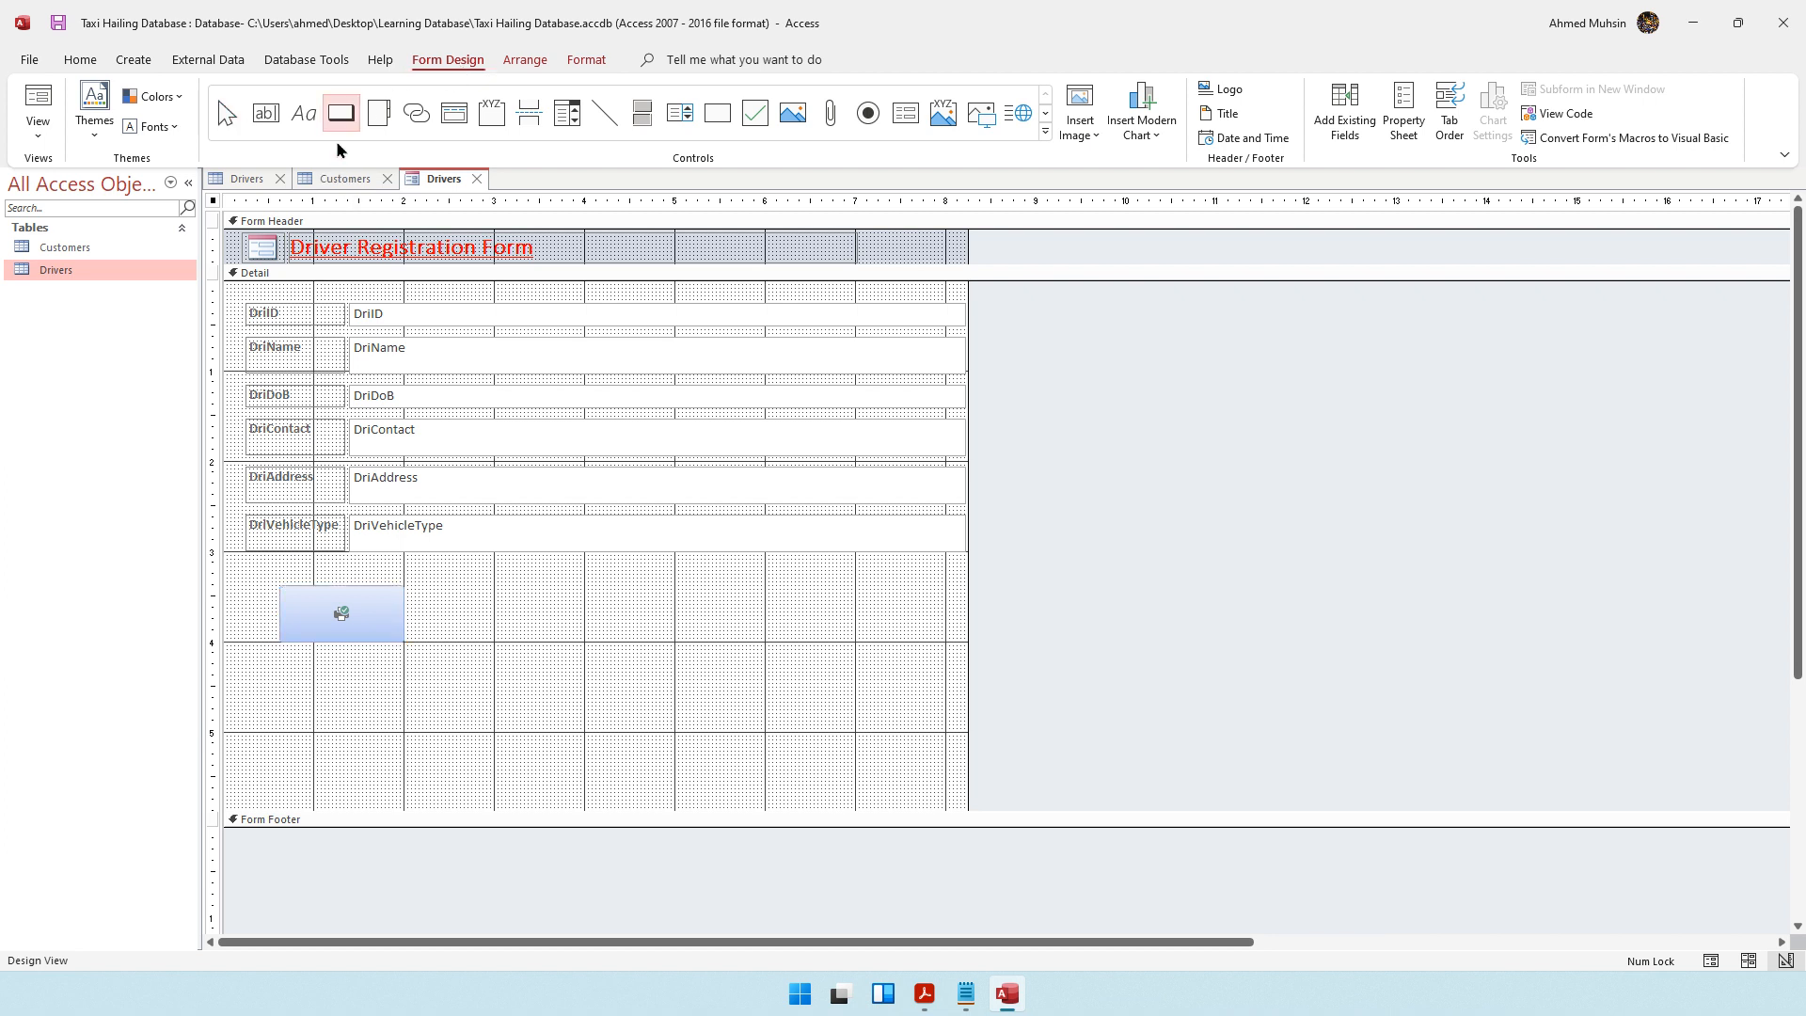
drag(414, 591, 539, 642)
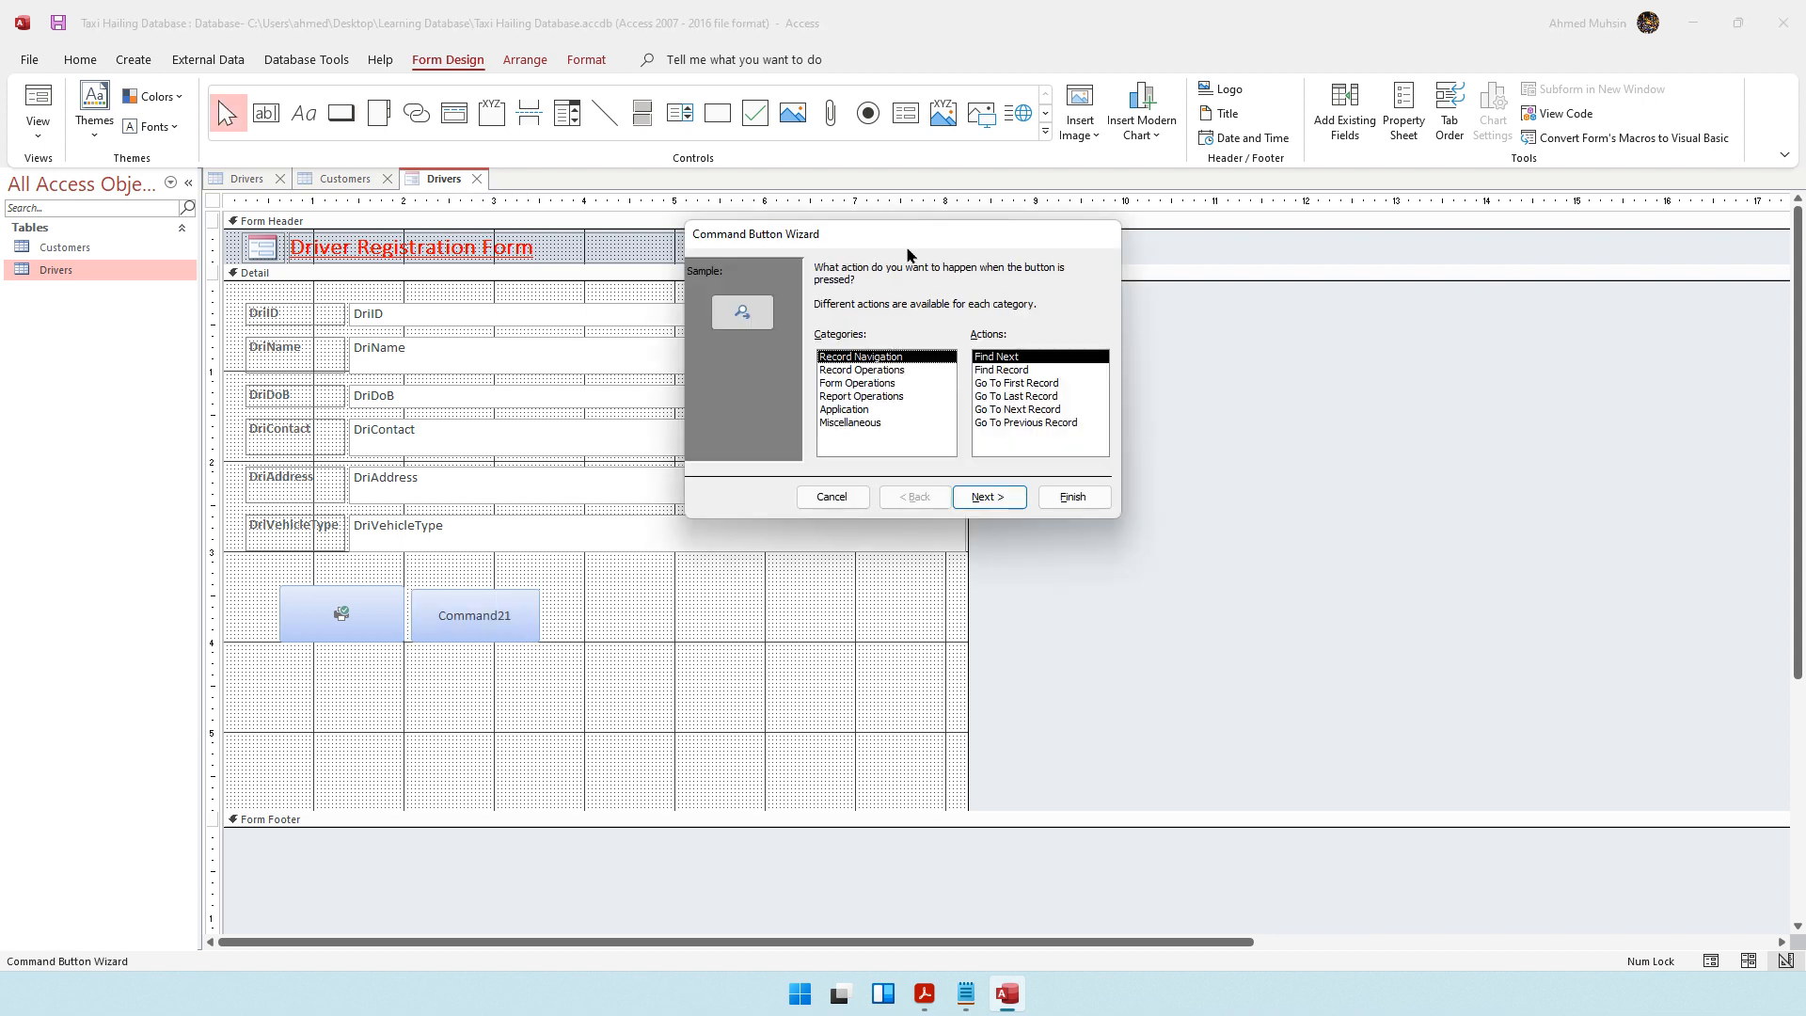
click(870, 372)
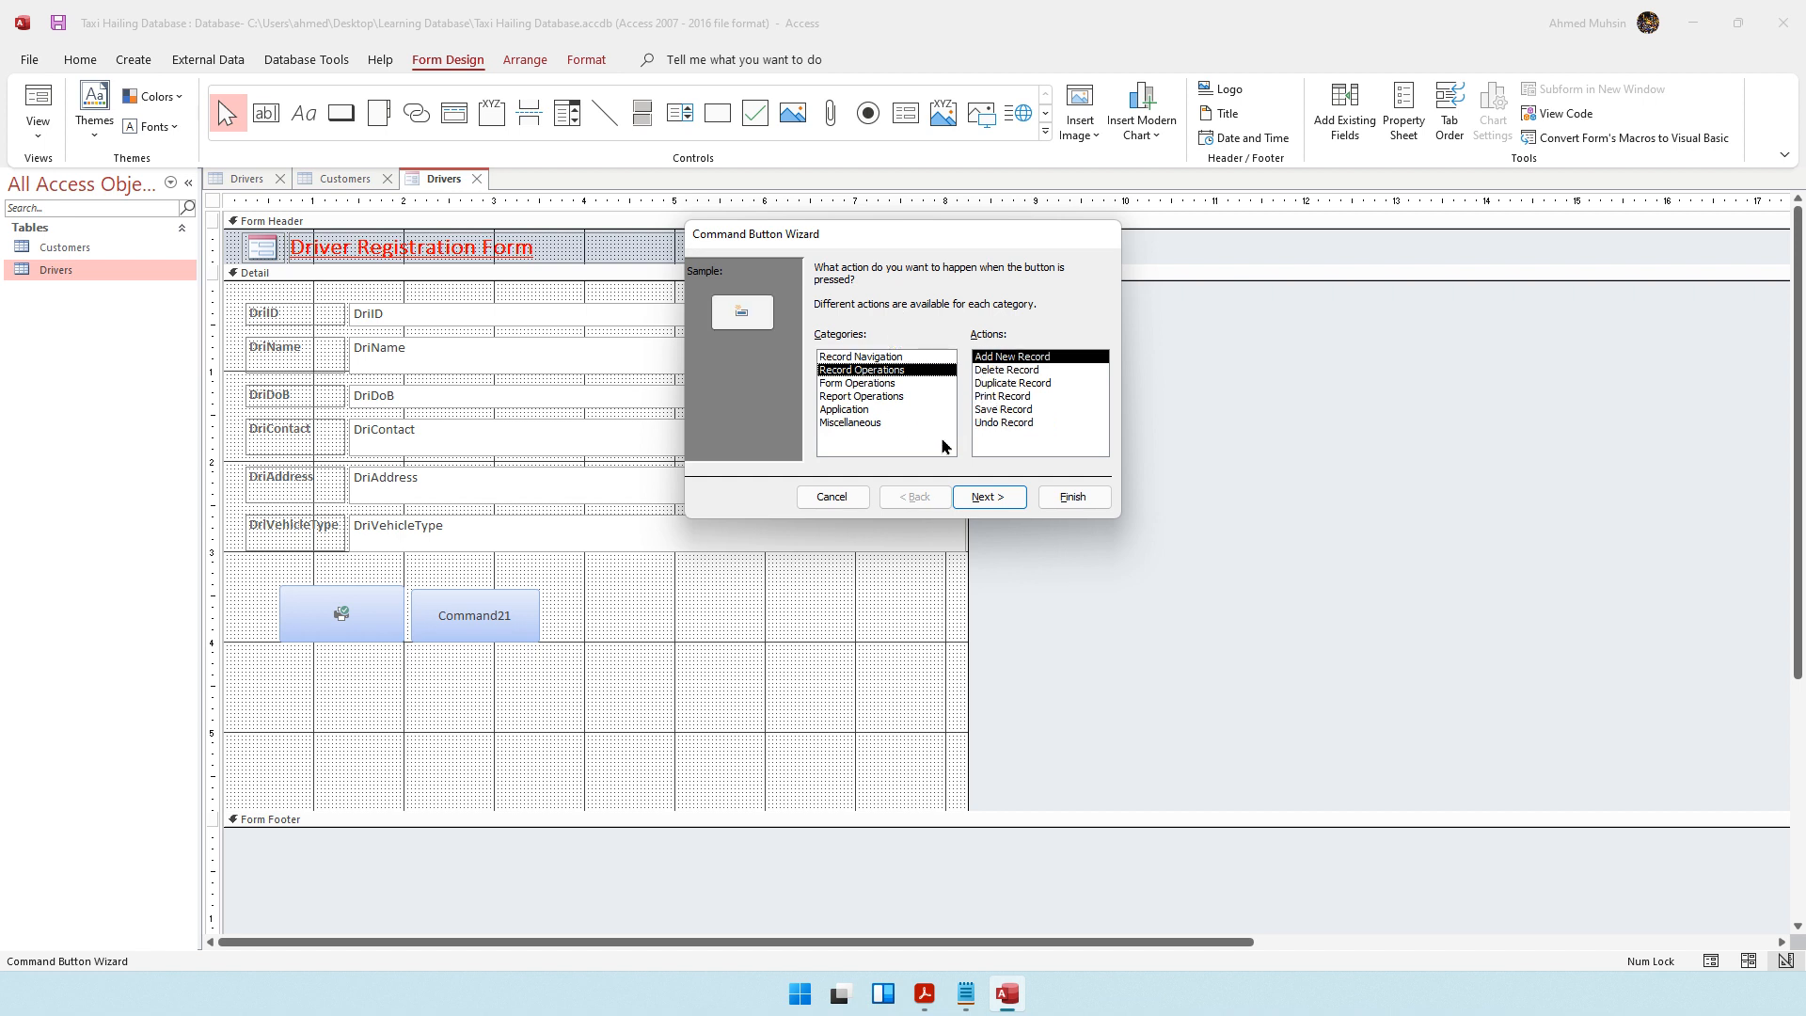
click(1020, 412)
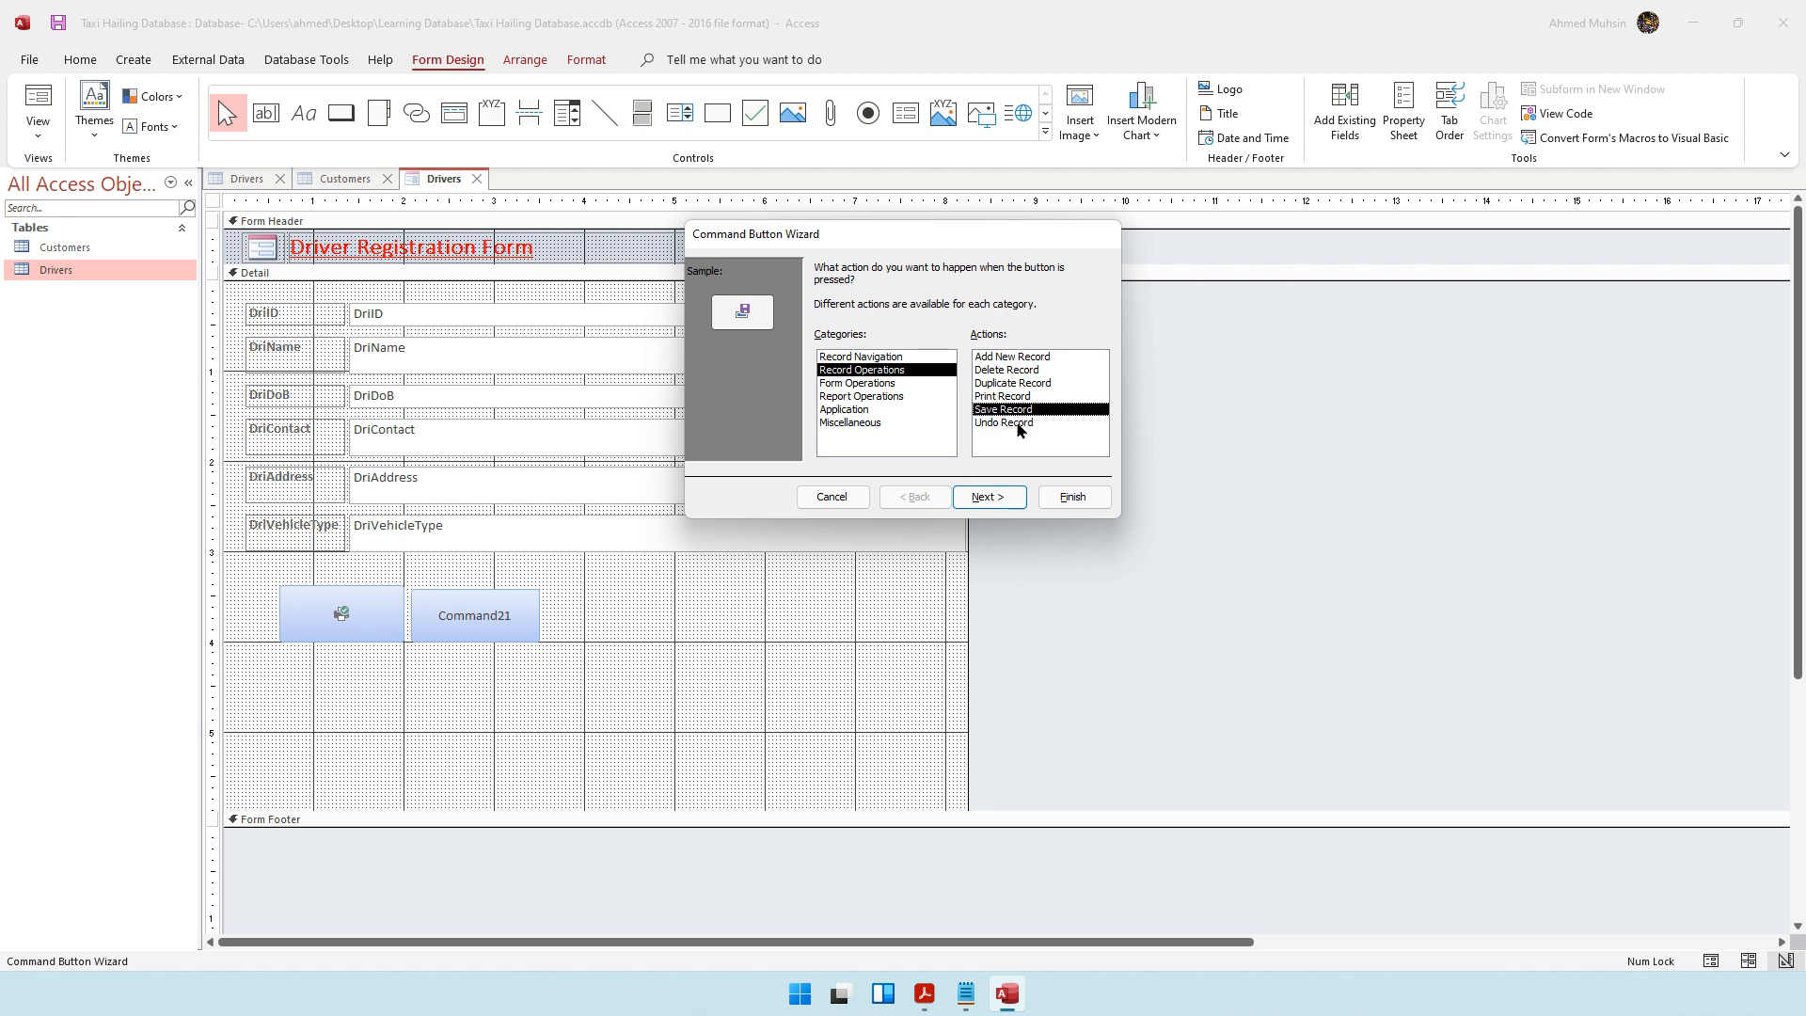
click(988, 504)
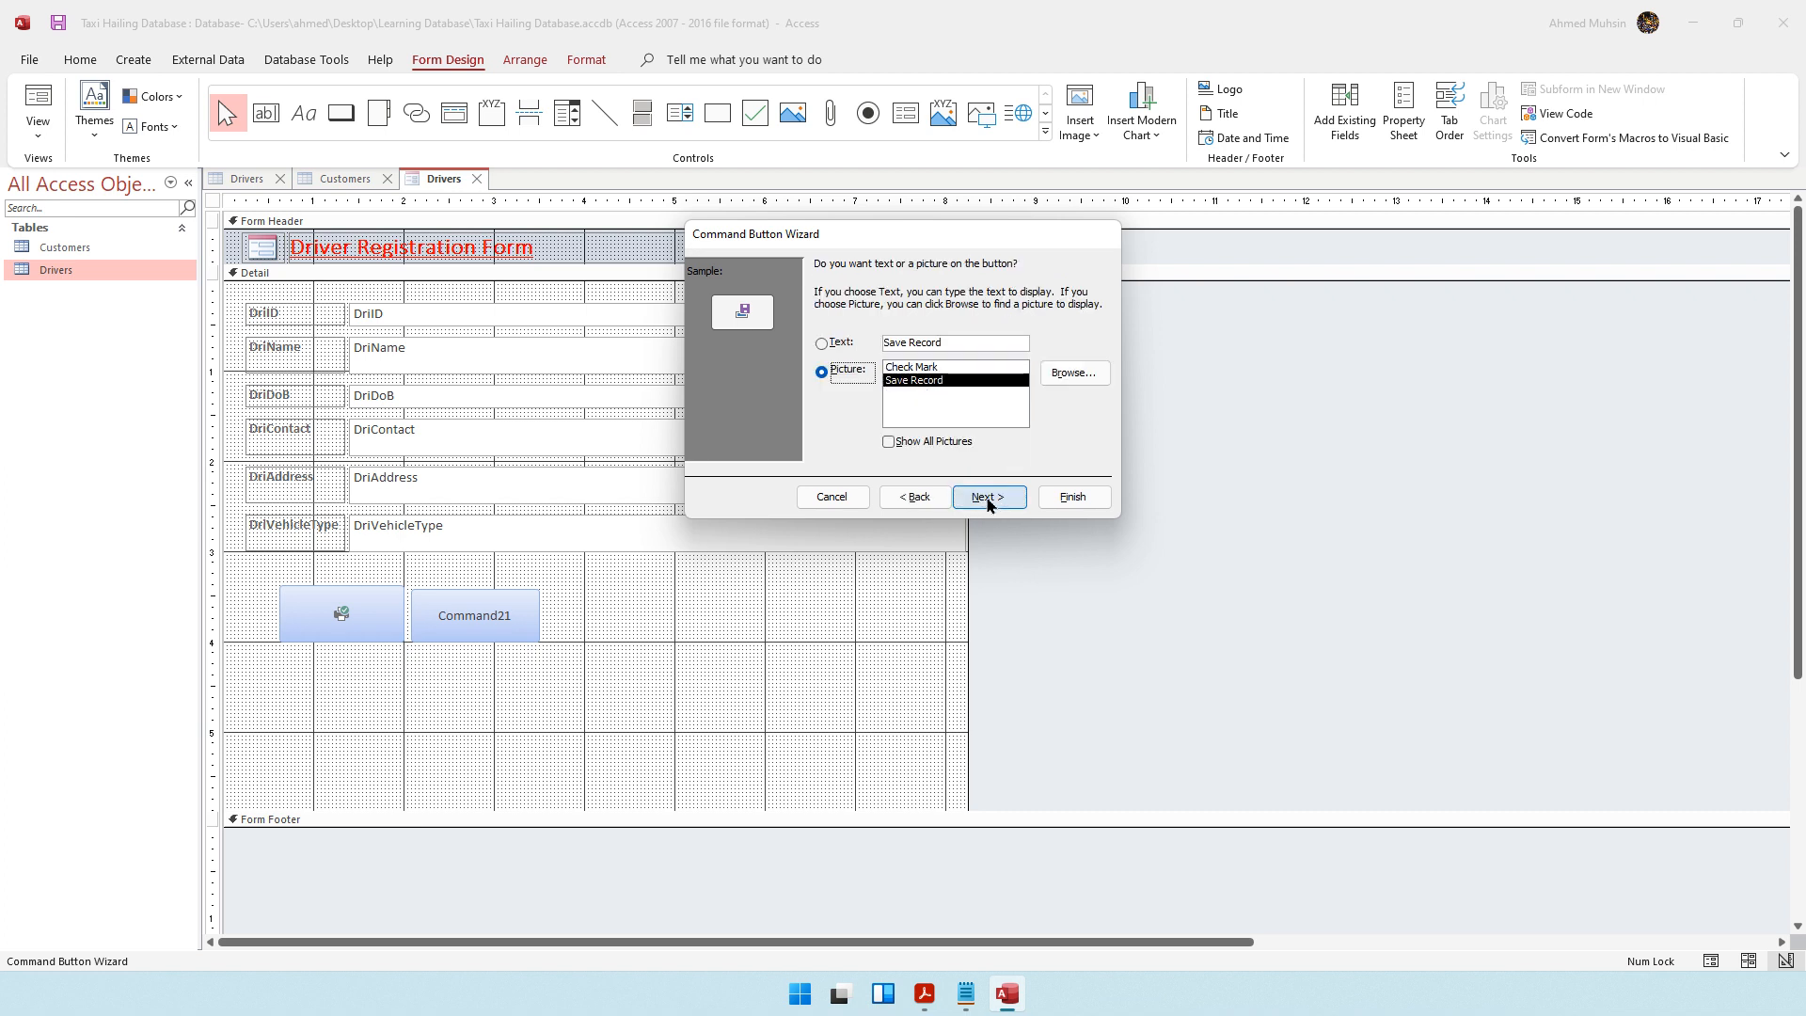
click(917, 367)
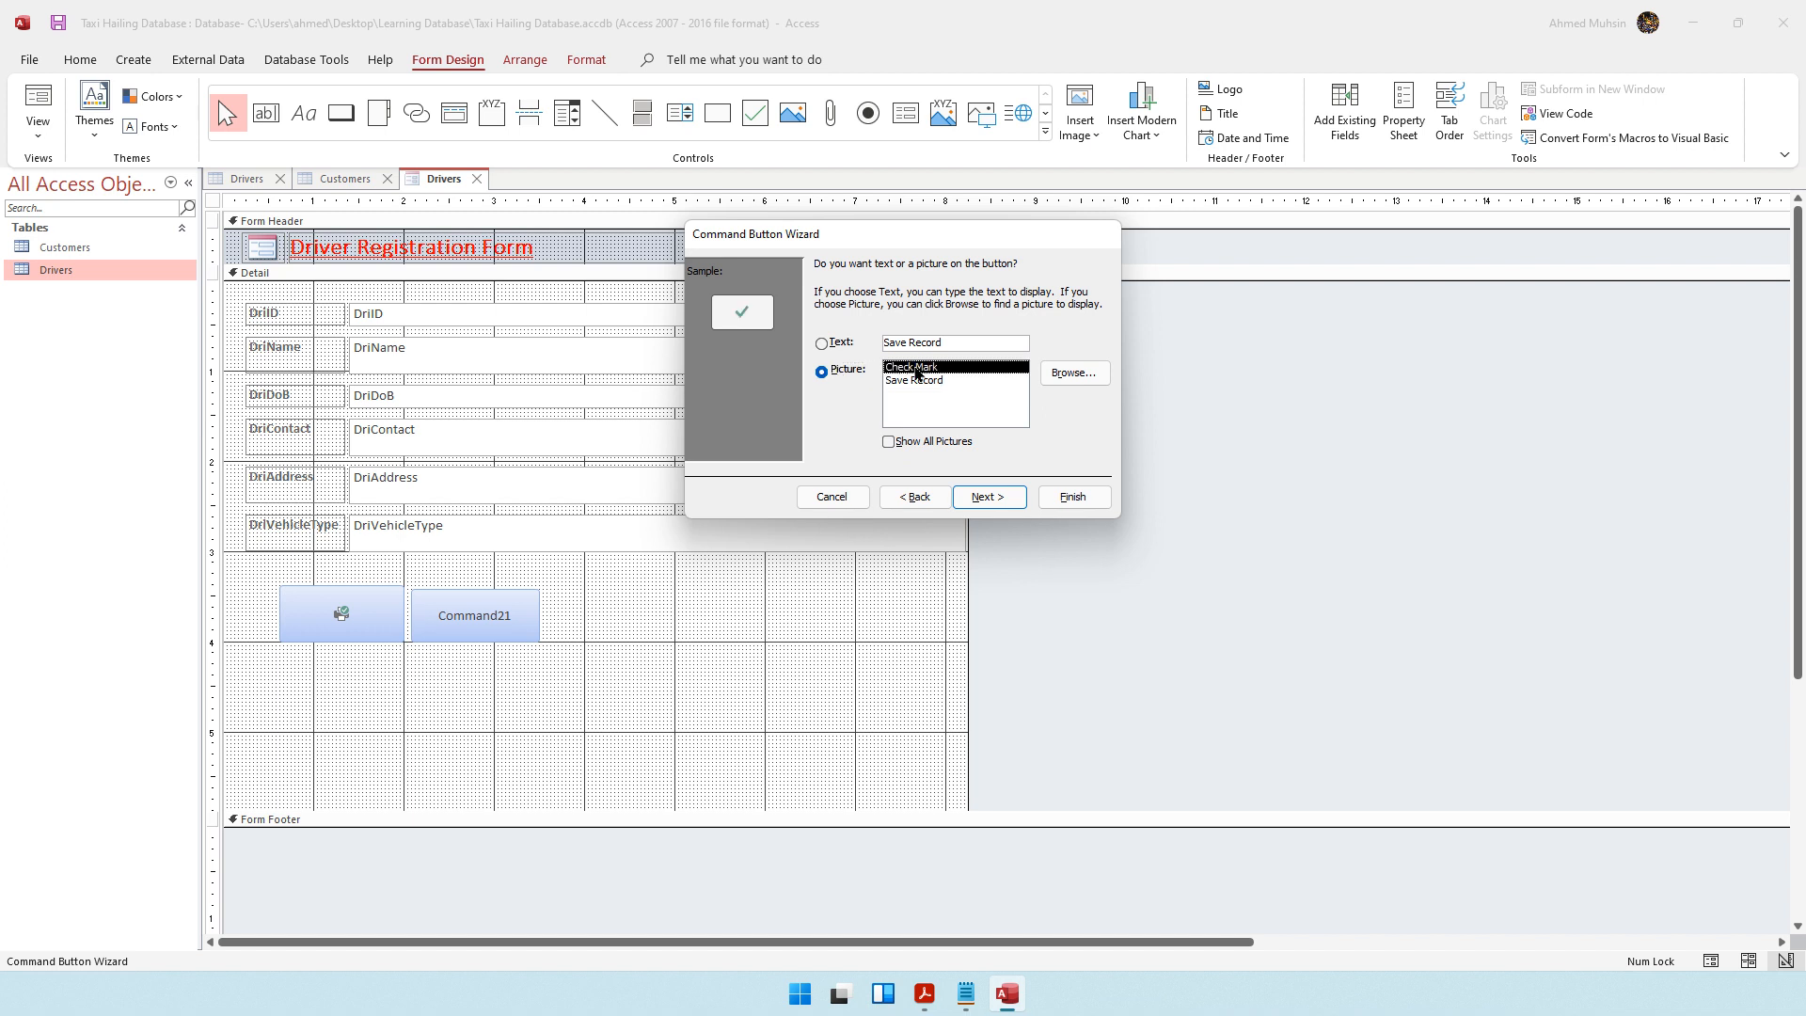
click(918, 379)
click(916, 368)
click(913, 382)
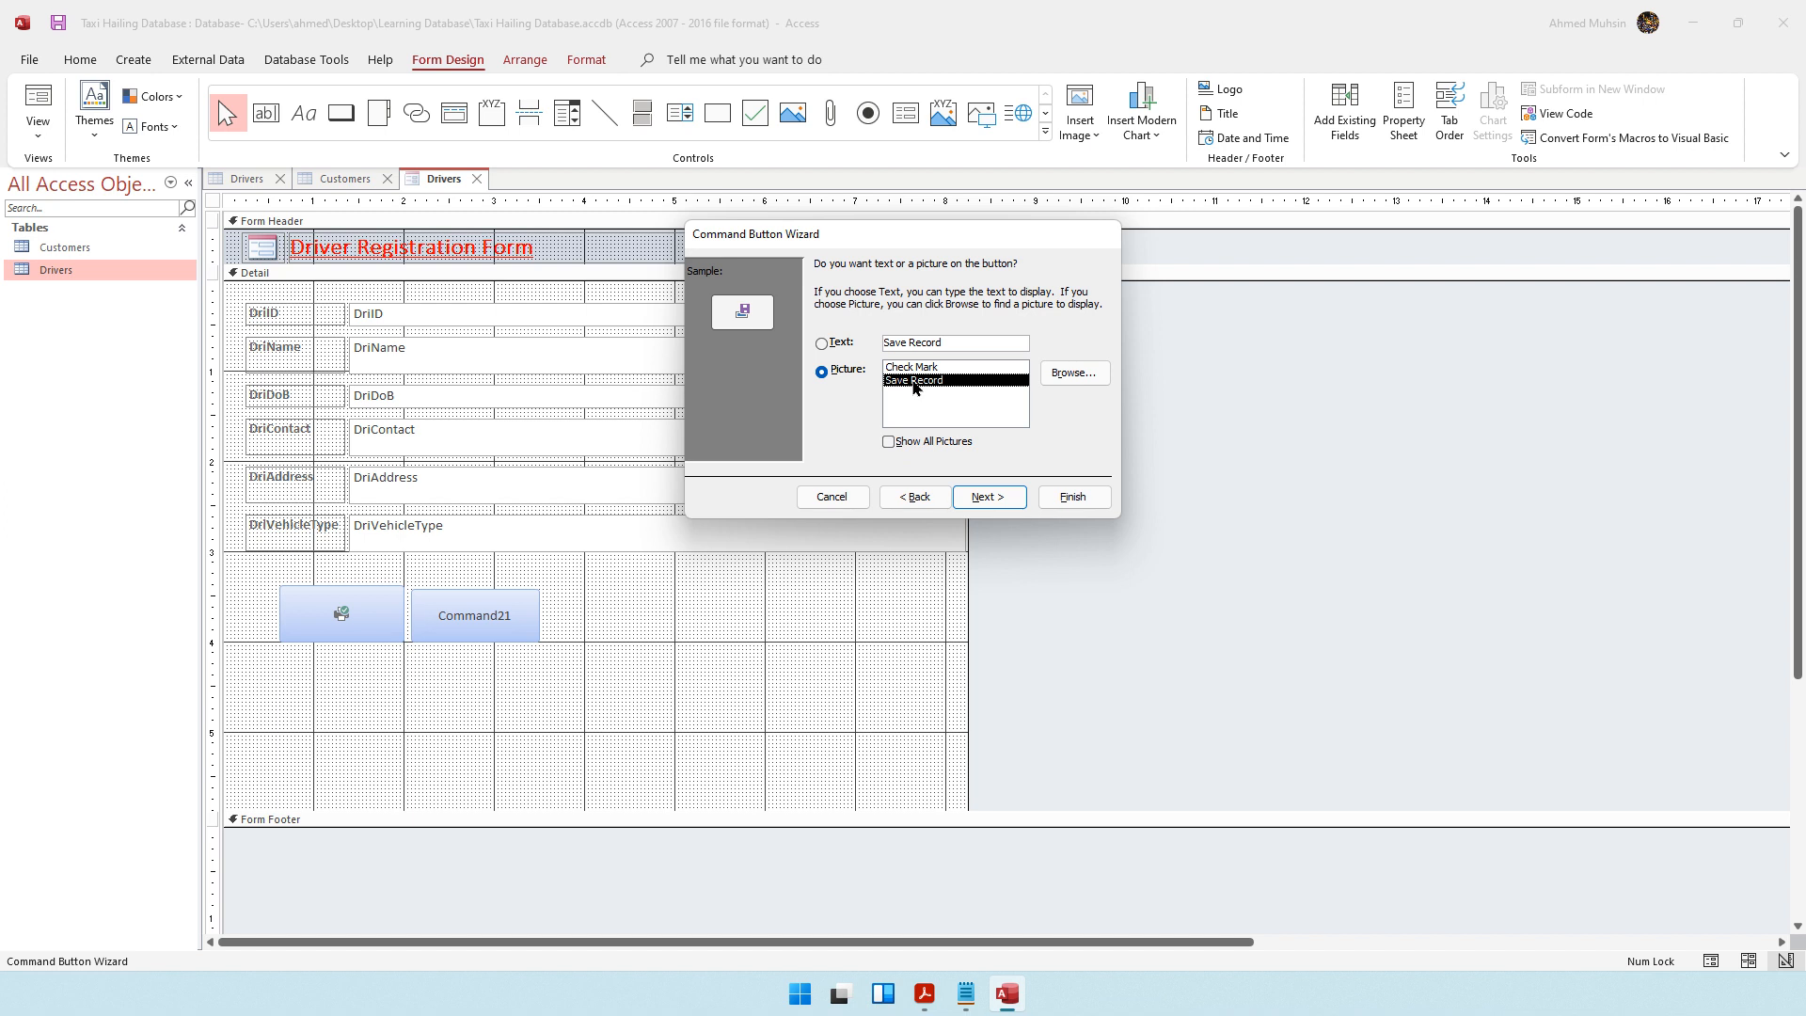
click(988, 497)
click(1074, 496)
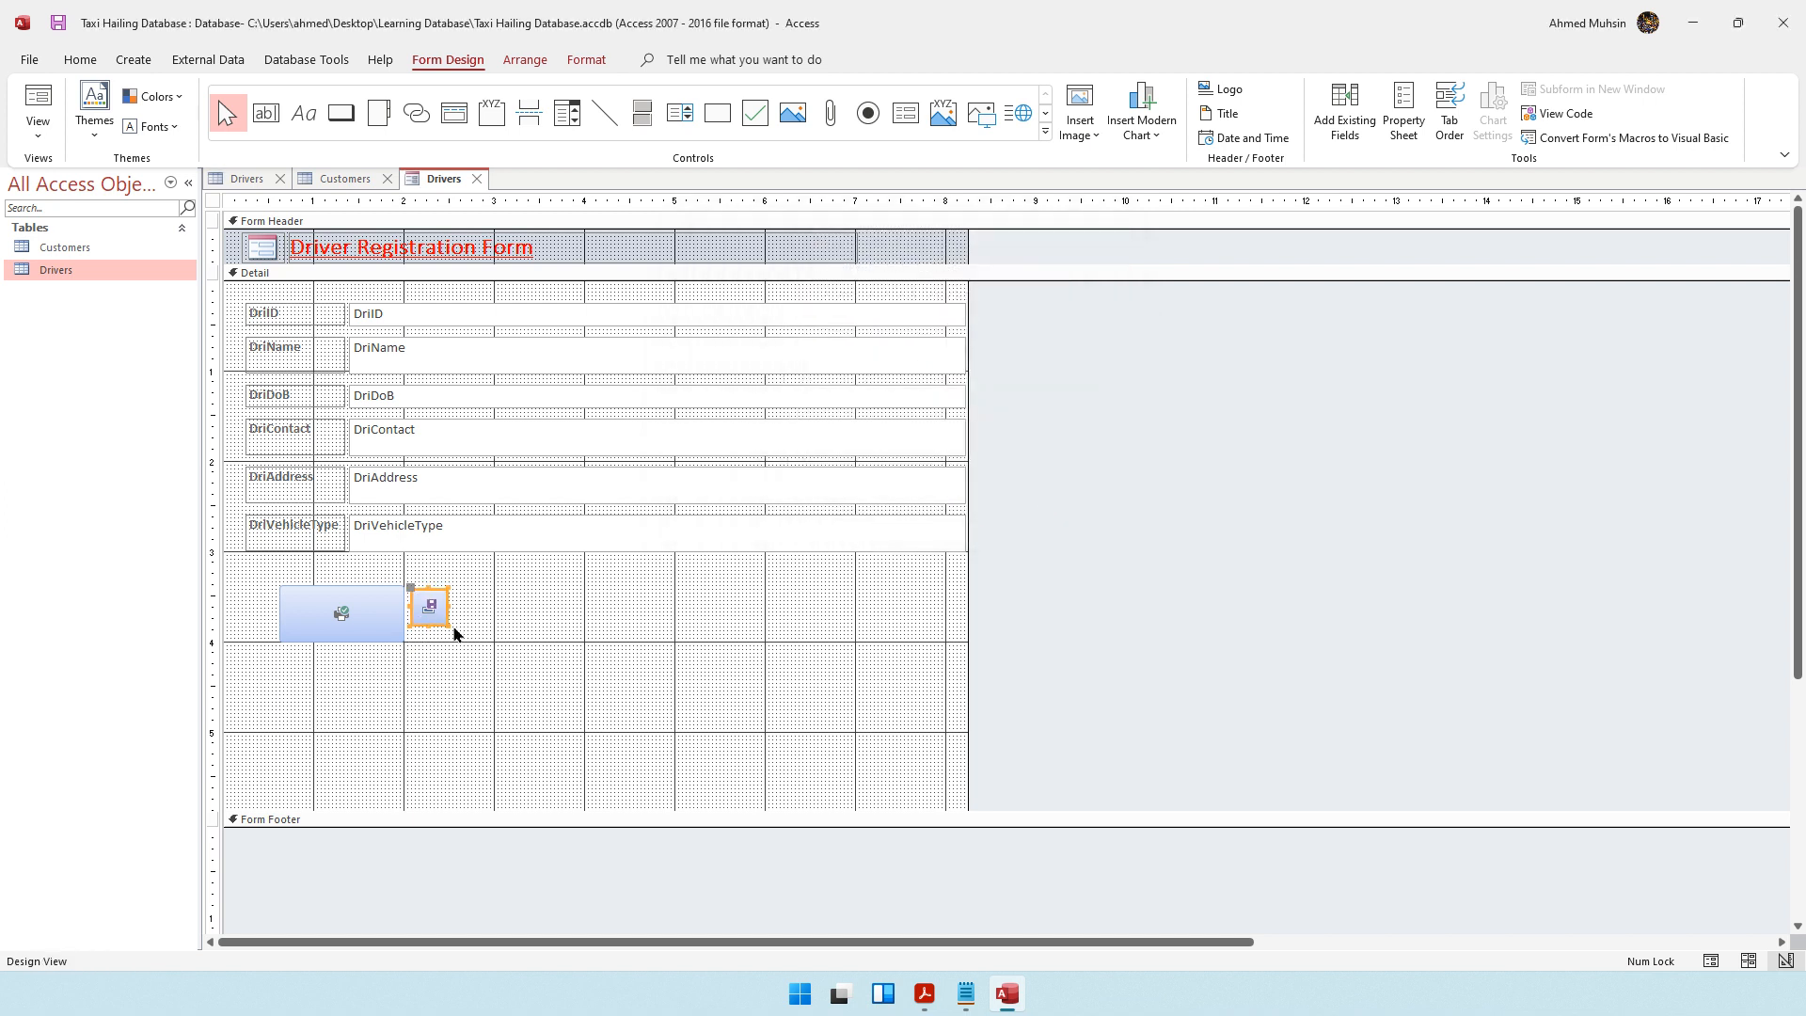
Enlarge the save button to roughly the print button's size, extending it to about 3.5 on the horizontal ruler
drag(448, 625, 543, 642)
click(621, 610)
click(449, 590)
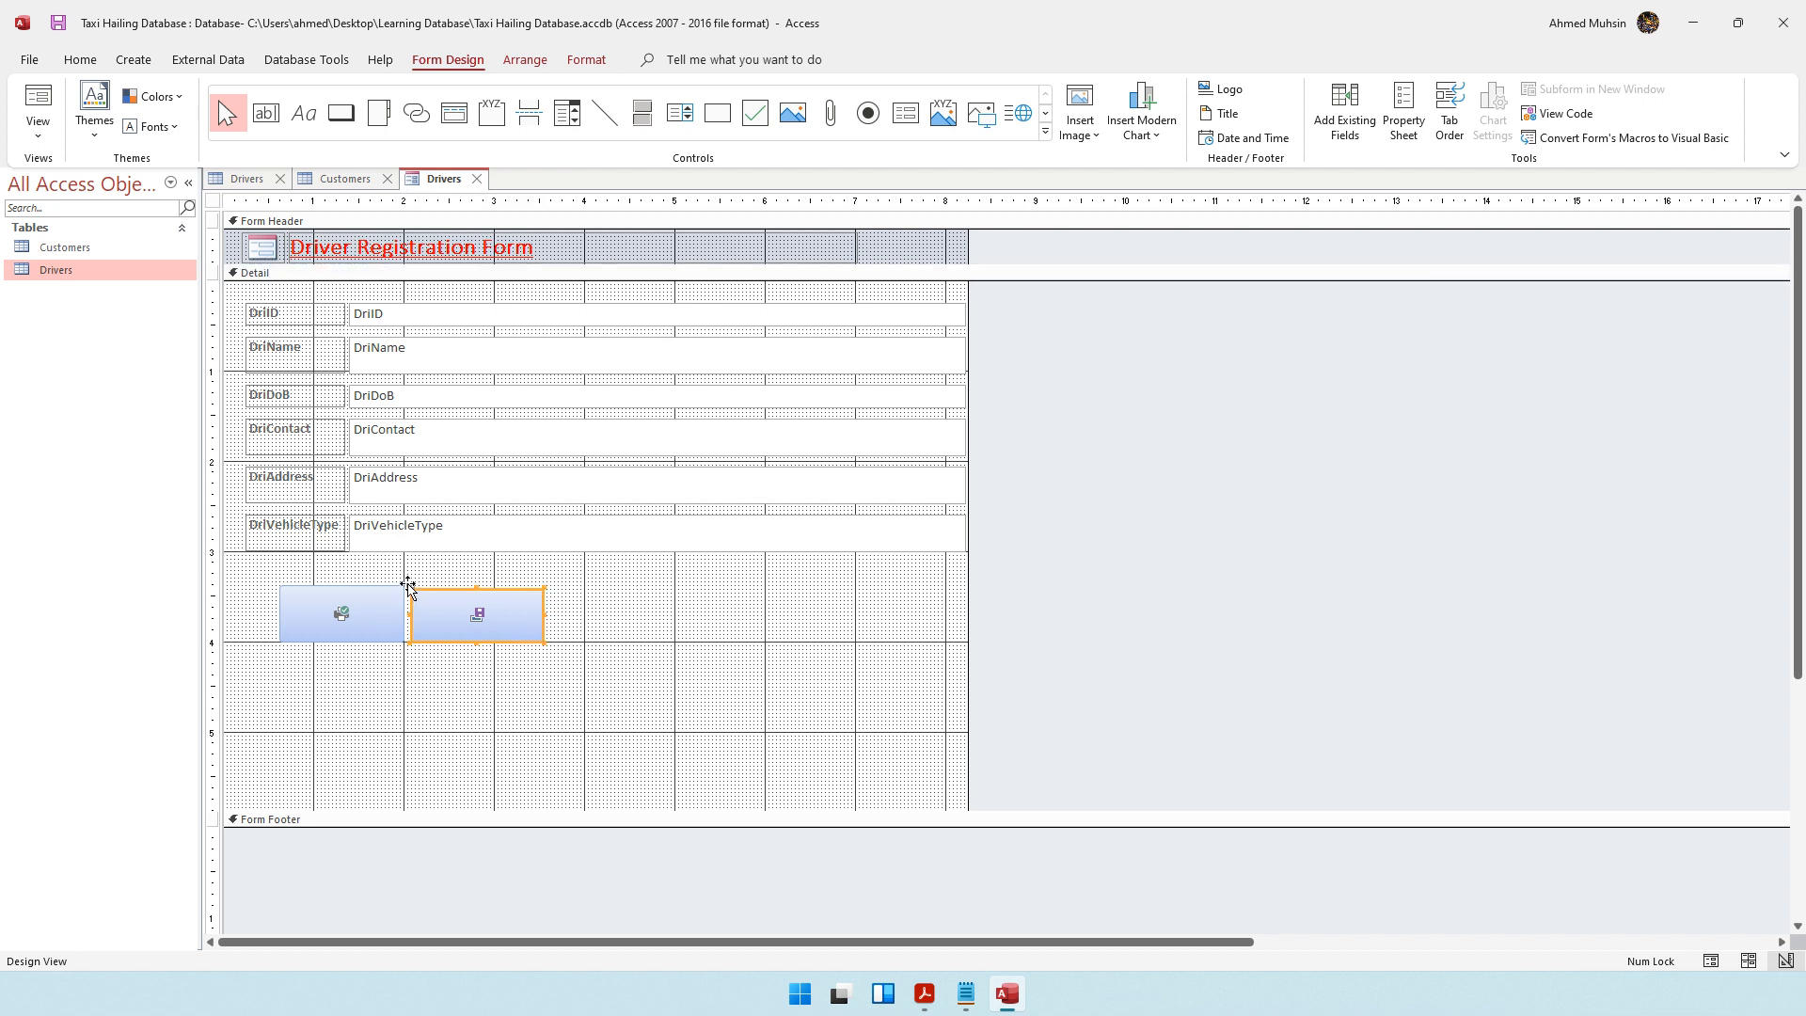
click(645, 613)
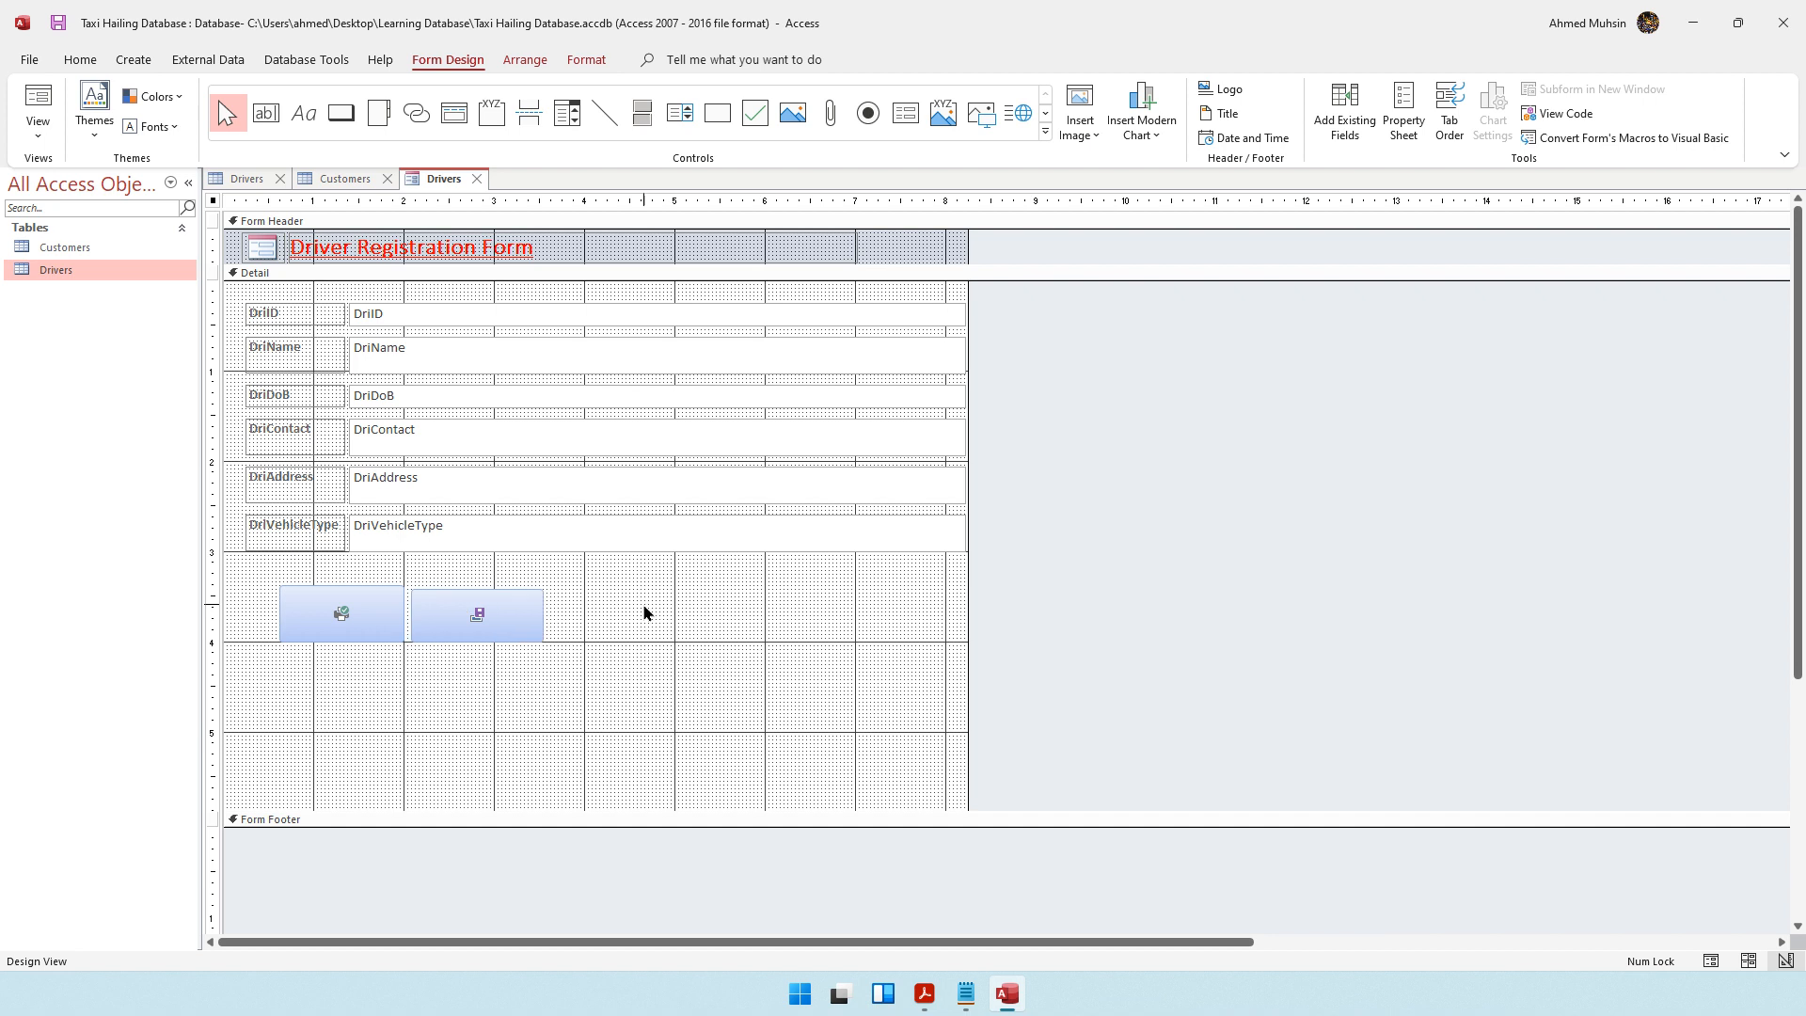
click(644, 613)
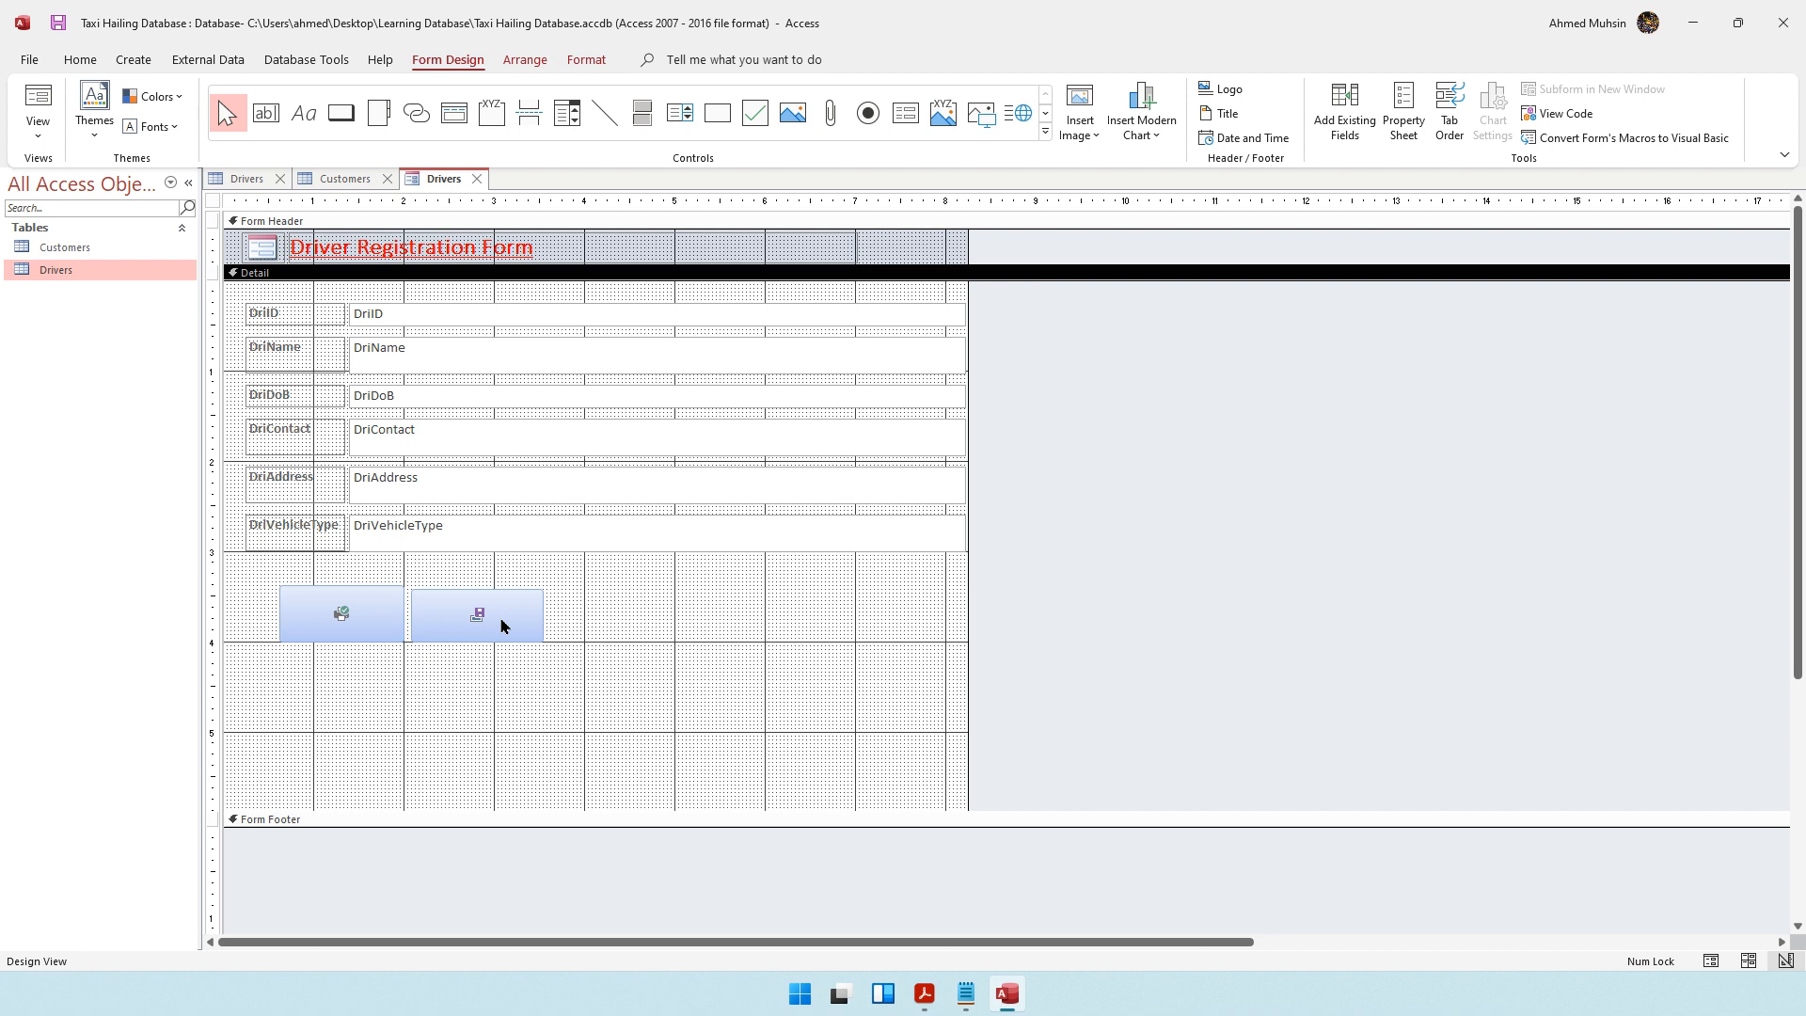
click(407, 543)
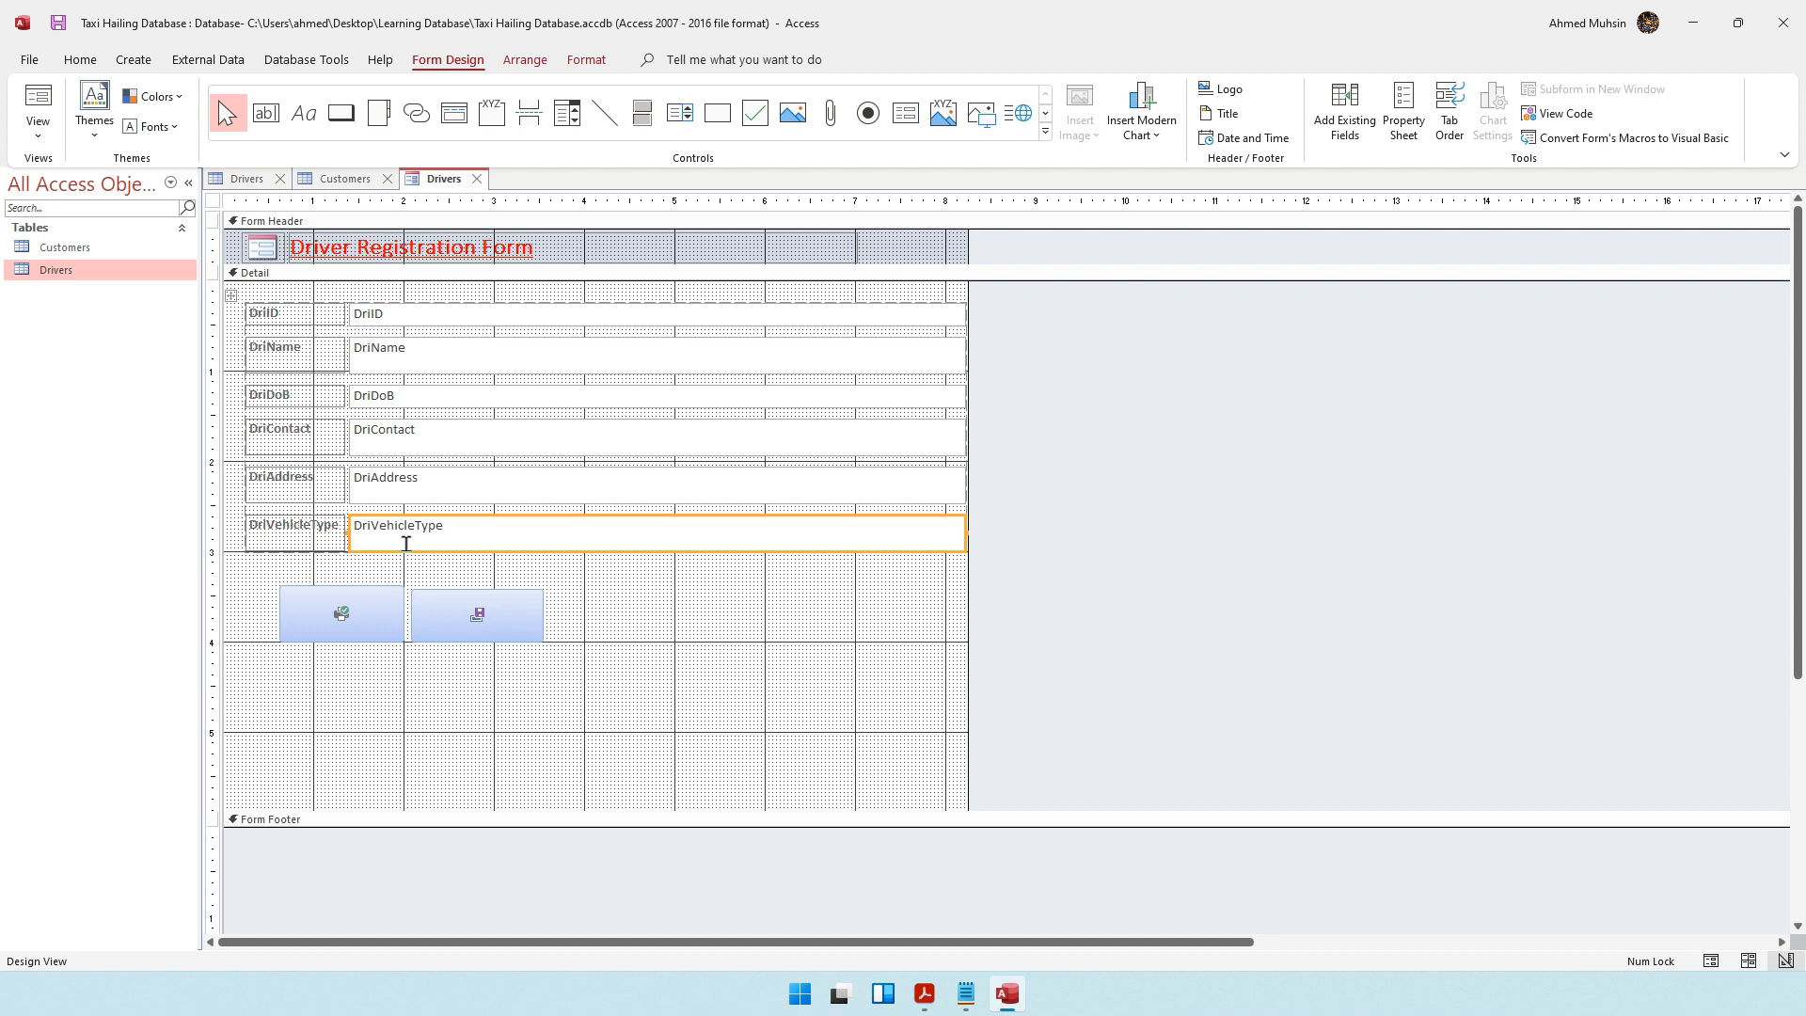
click(566, 124)
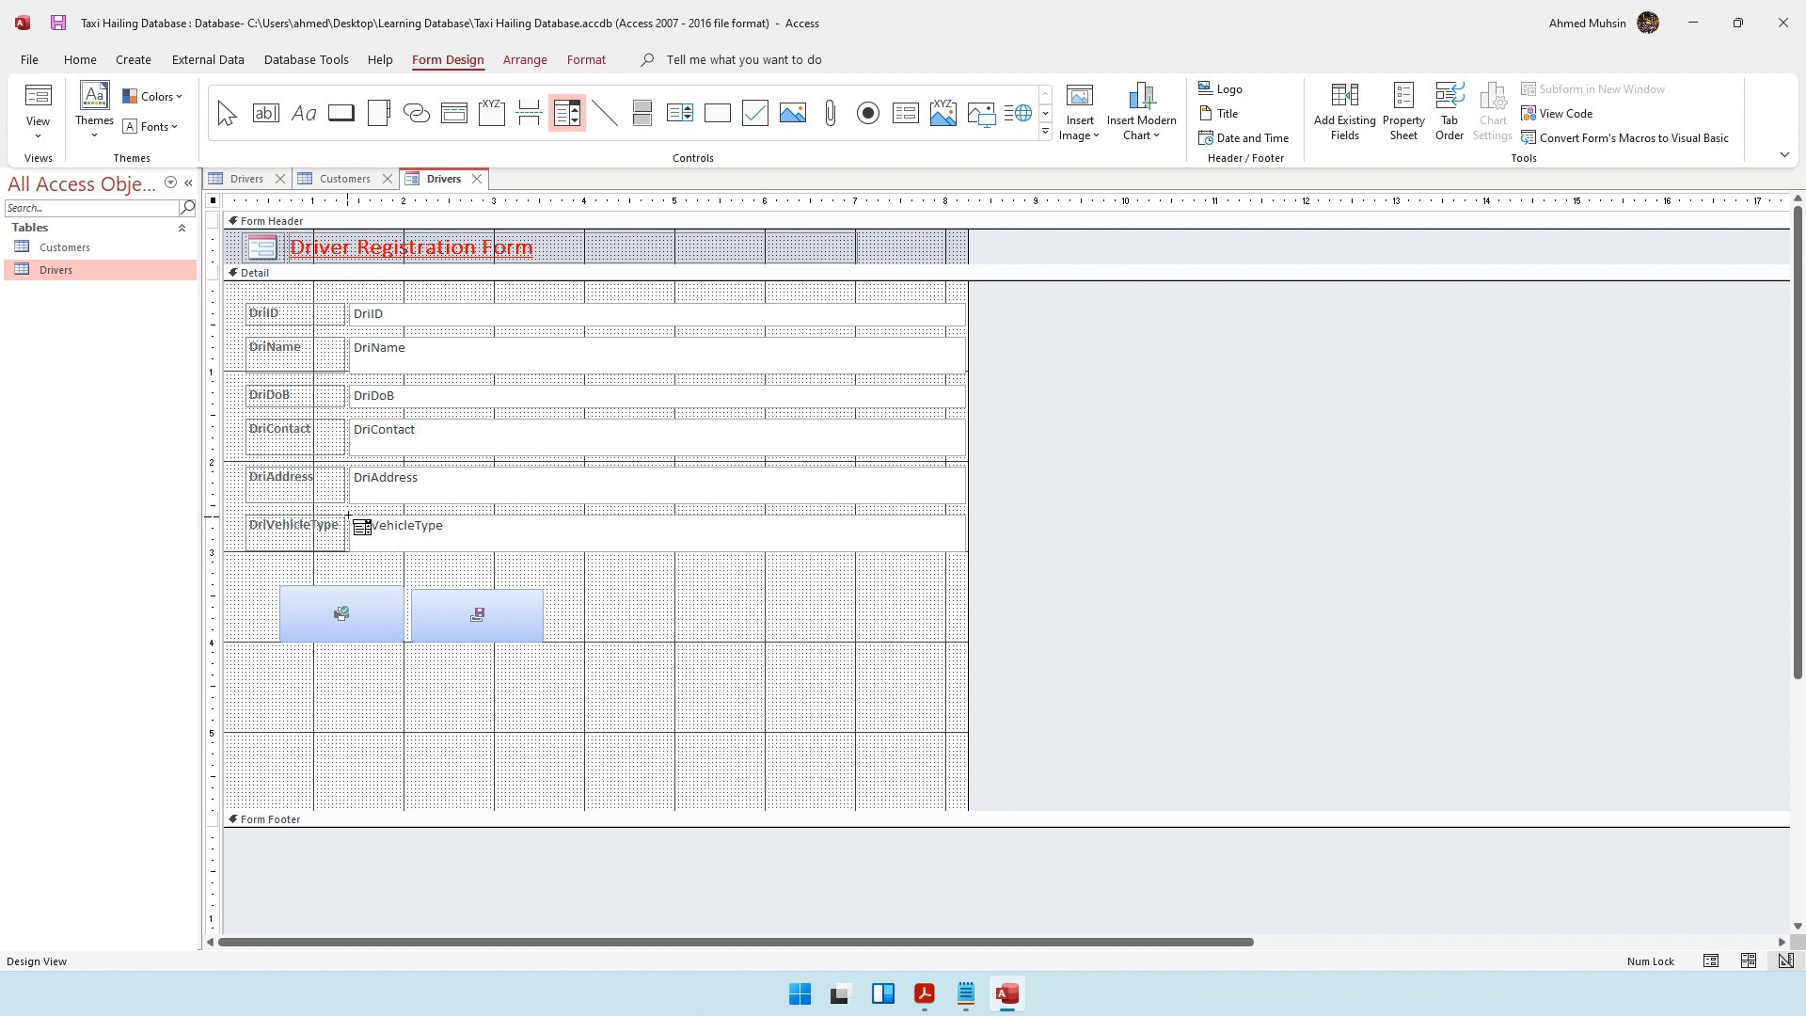
drag(348, 515, 505, 571)
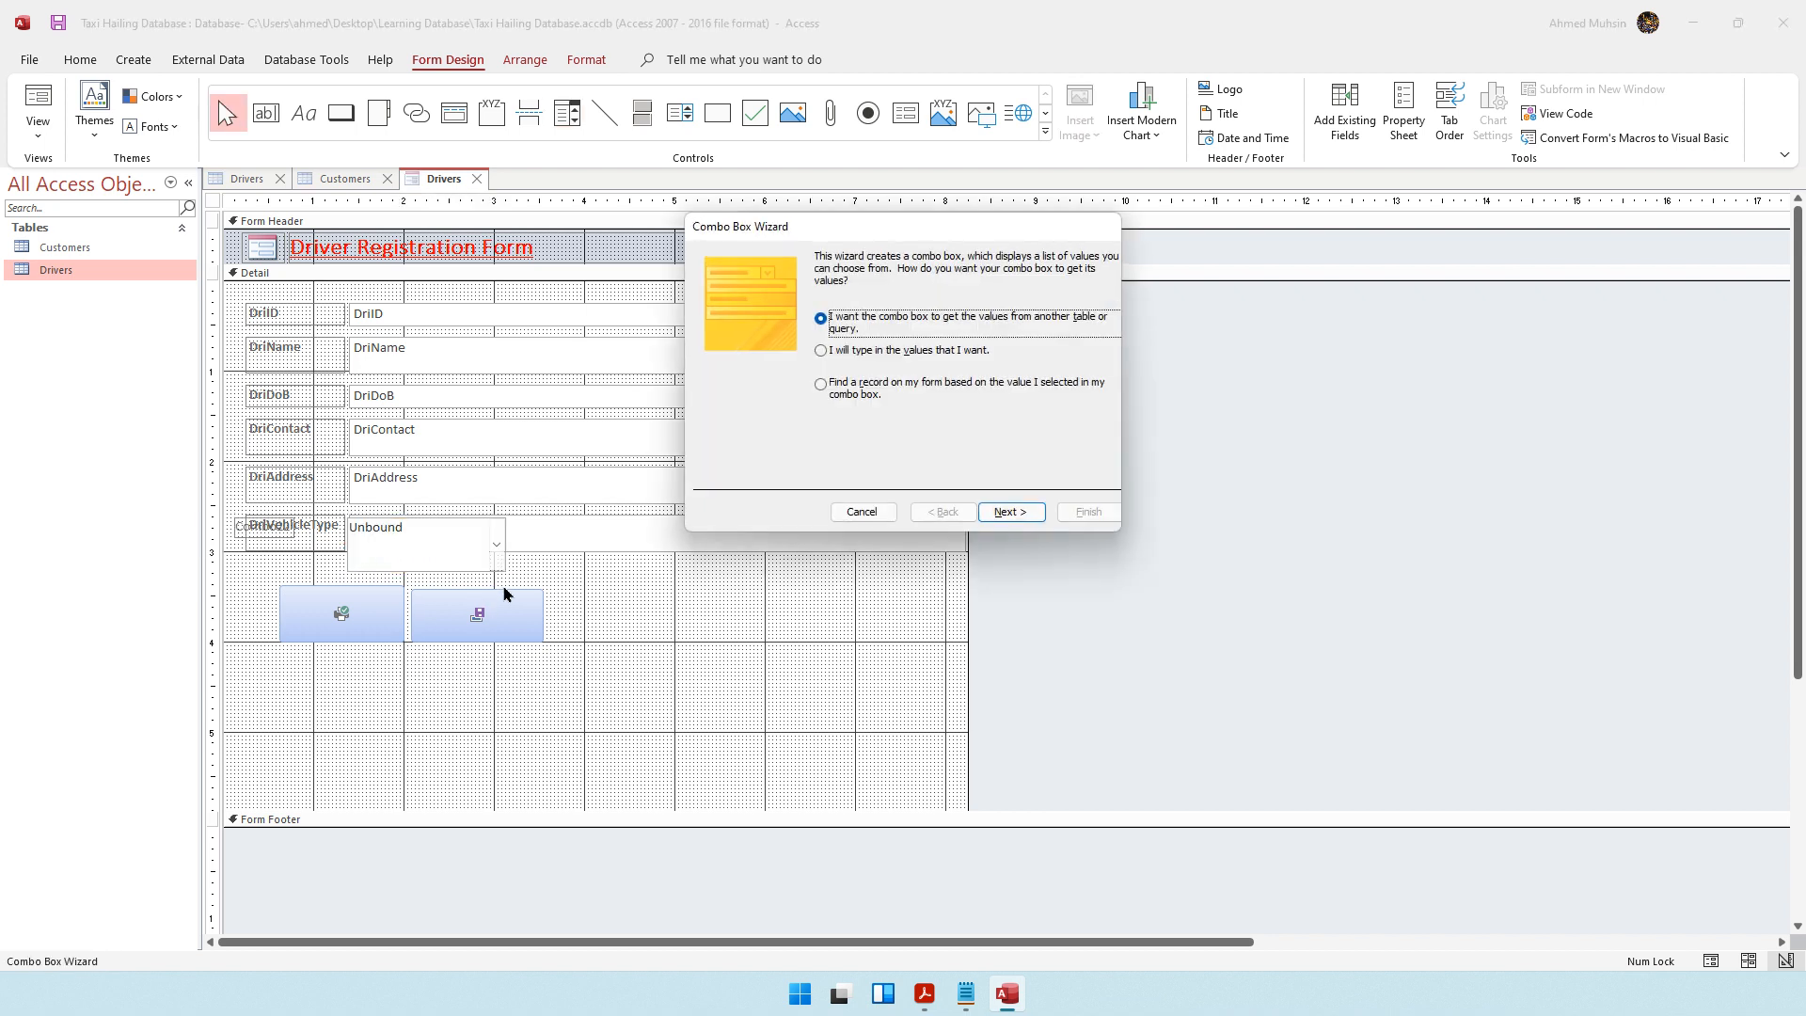
click(858, 515)
key(Delete)
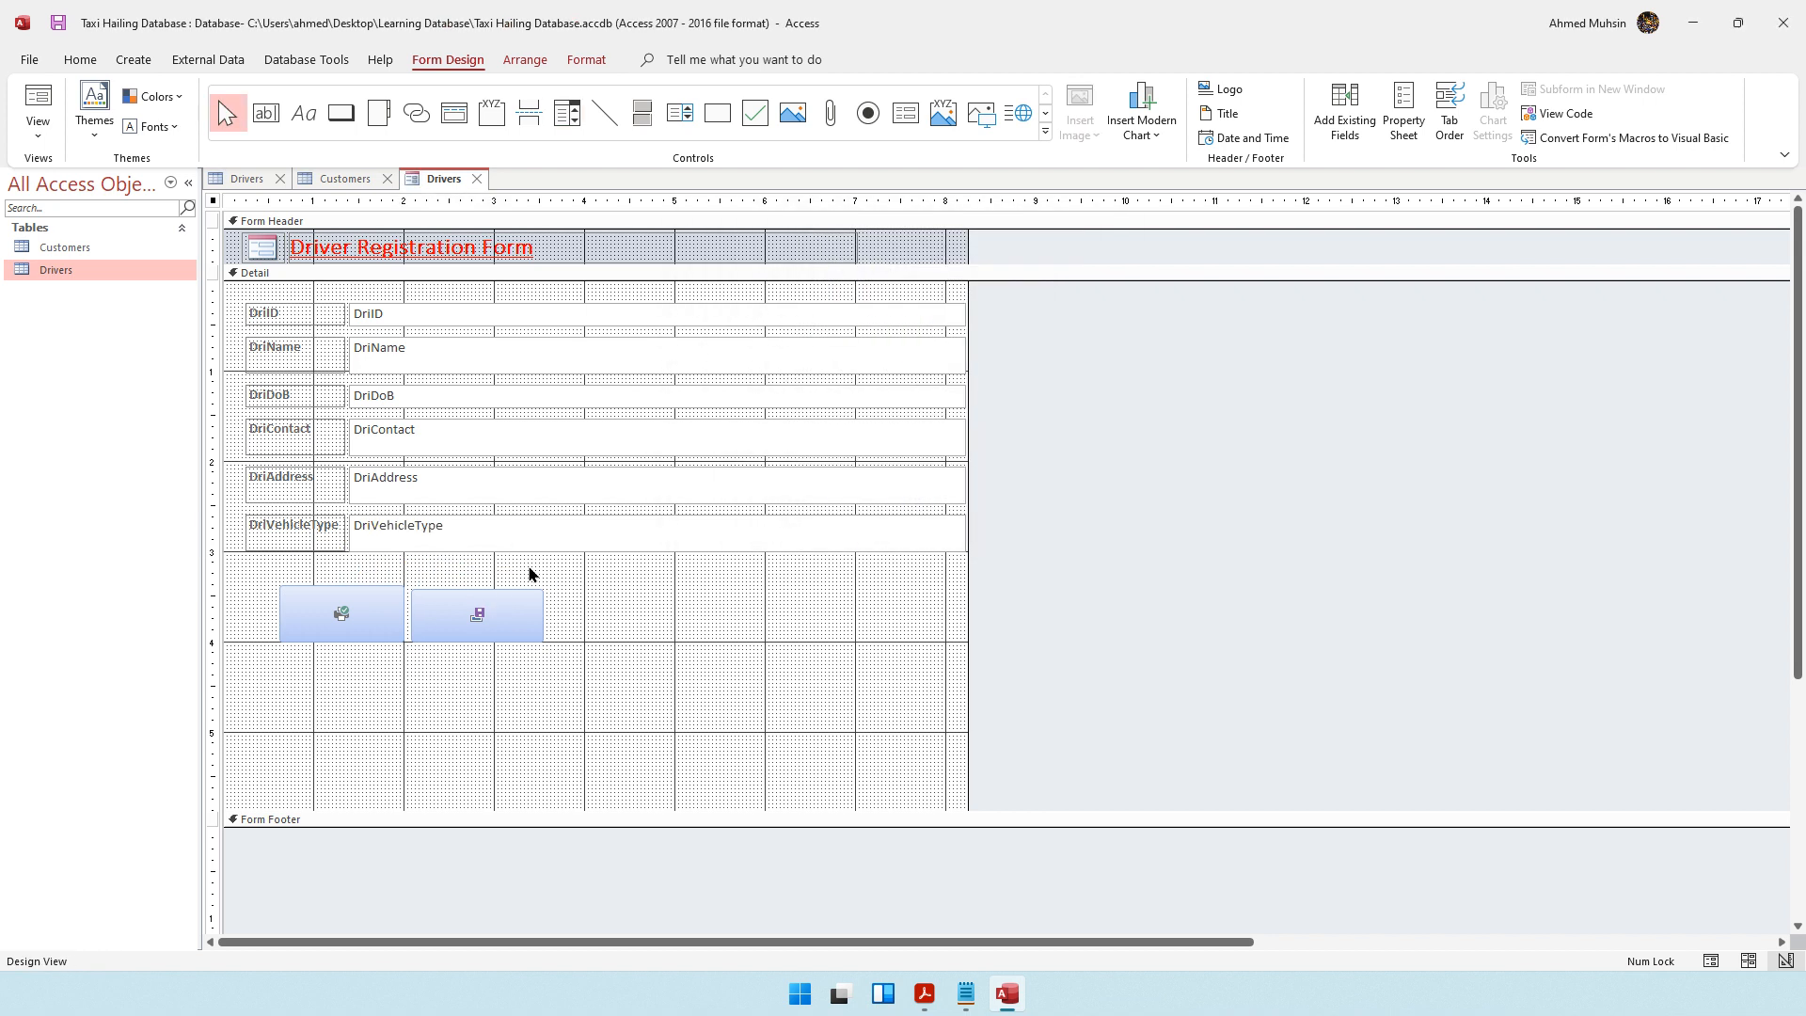
Draw a combo box over the full DriVehicleType value box and choose to type in its list values
click(570, 113)
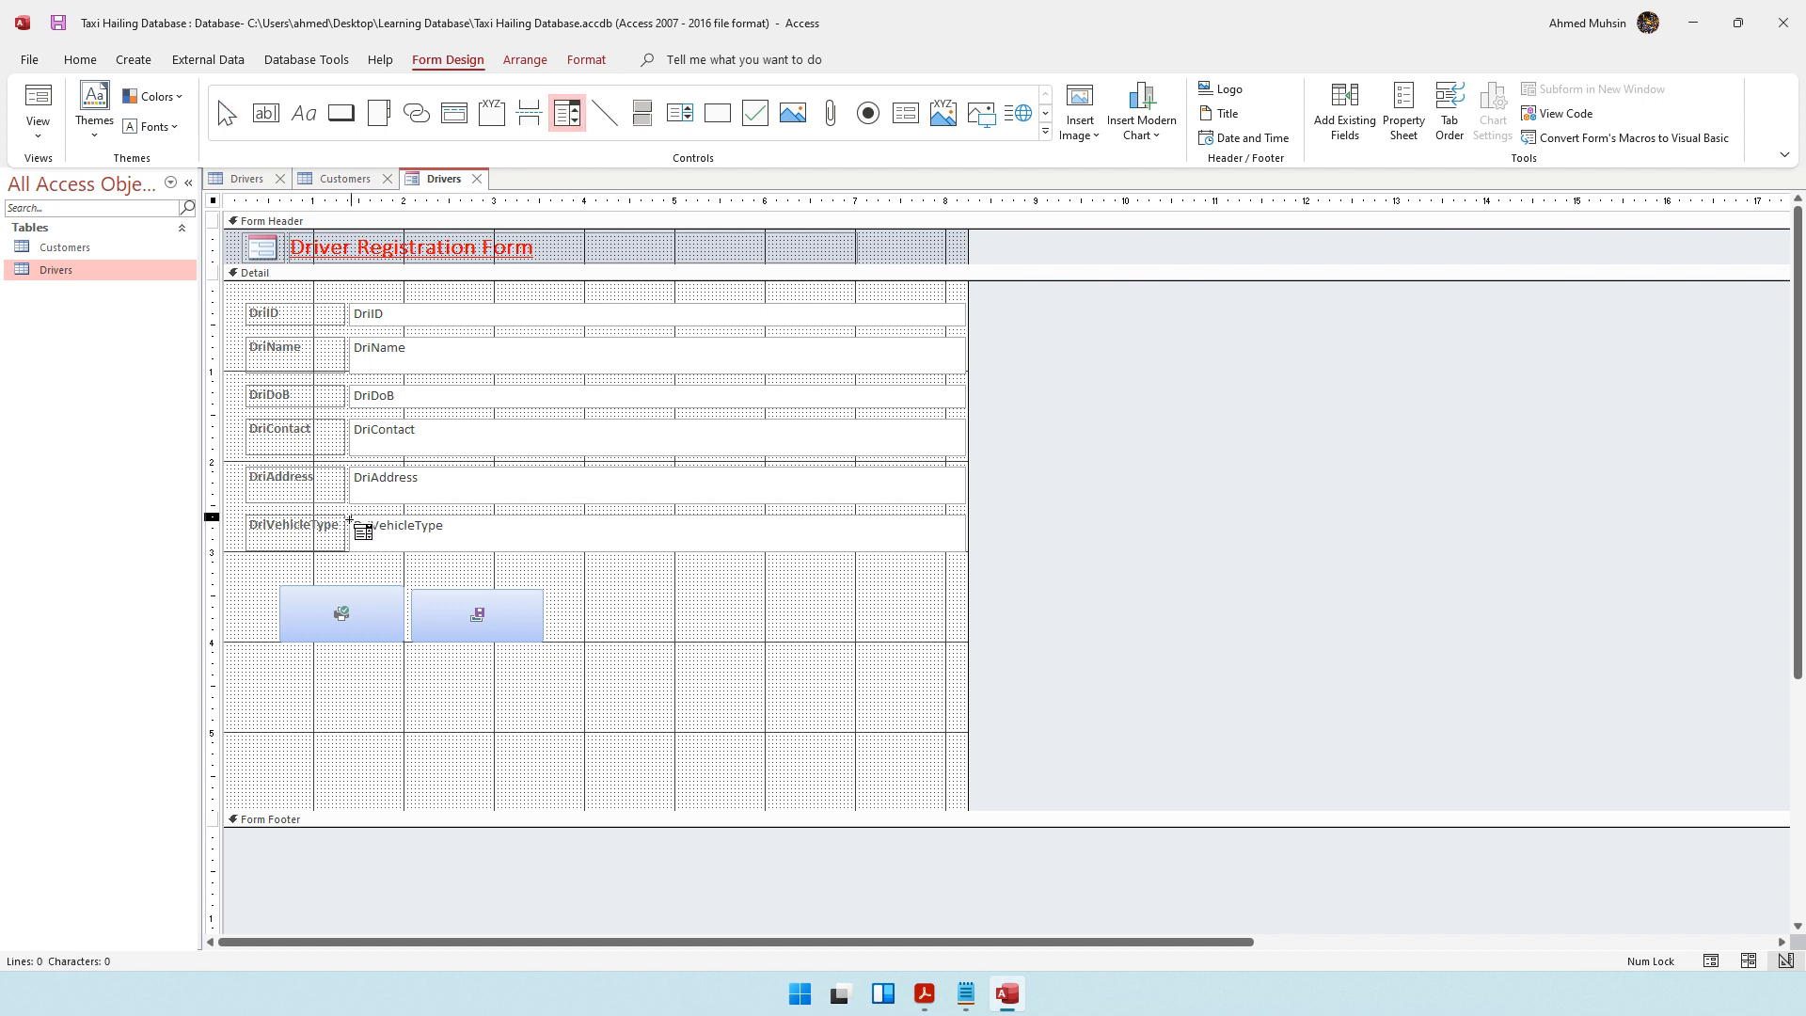
drag(351, 511, 961, 551)
key(Up)
key(Up)
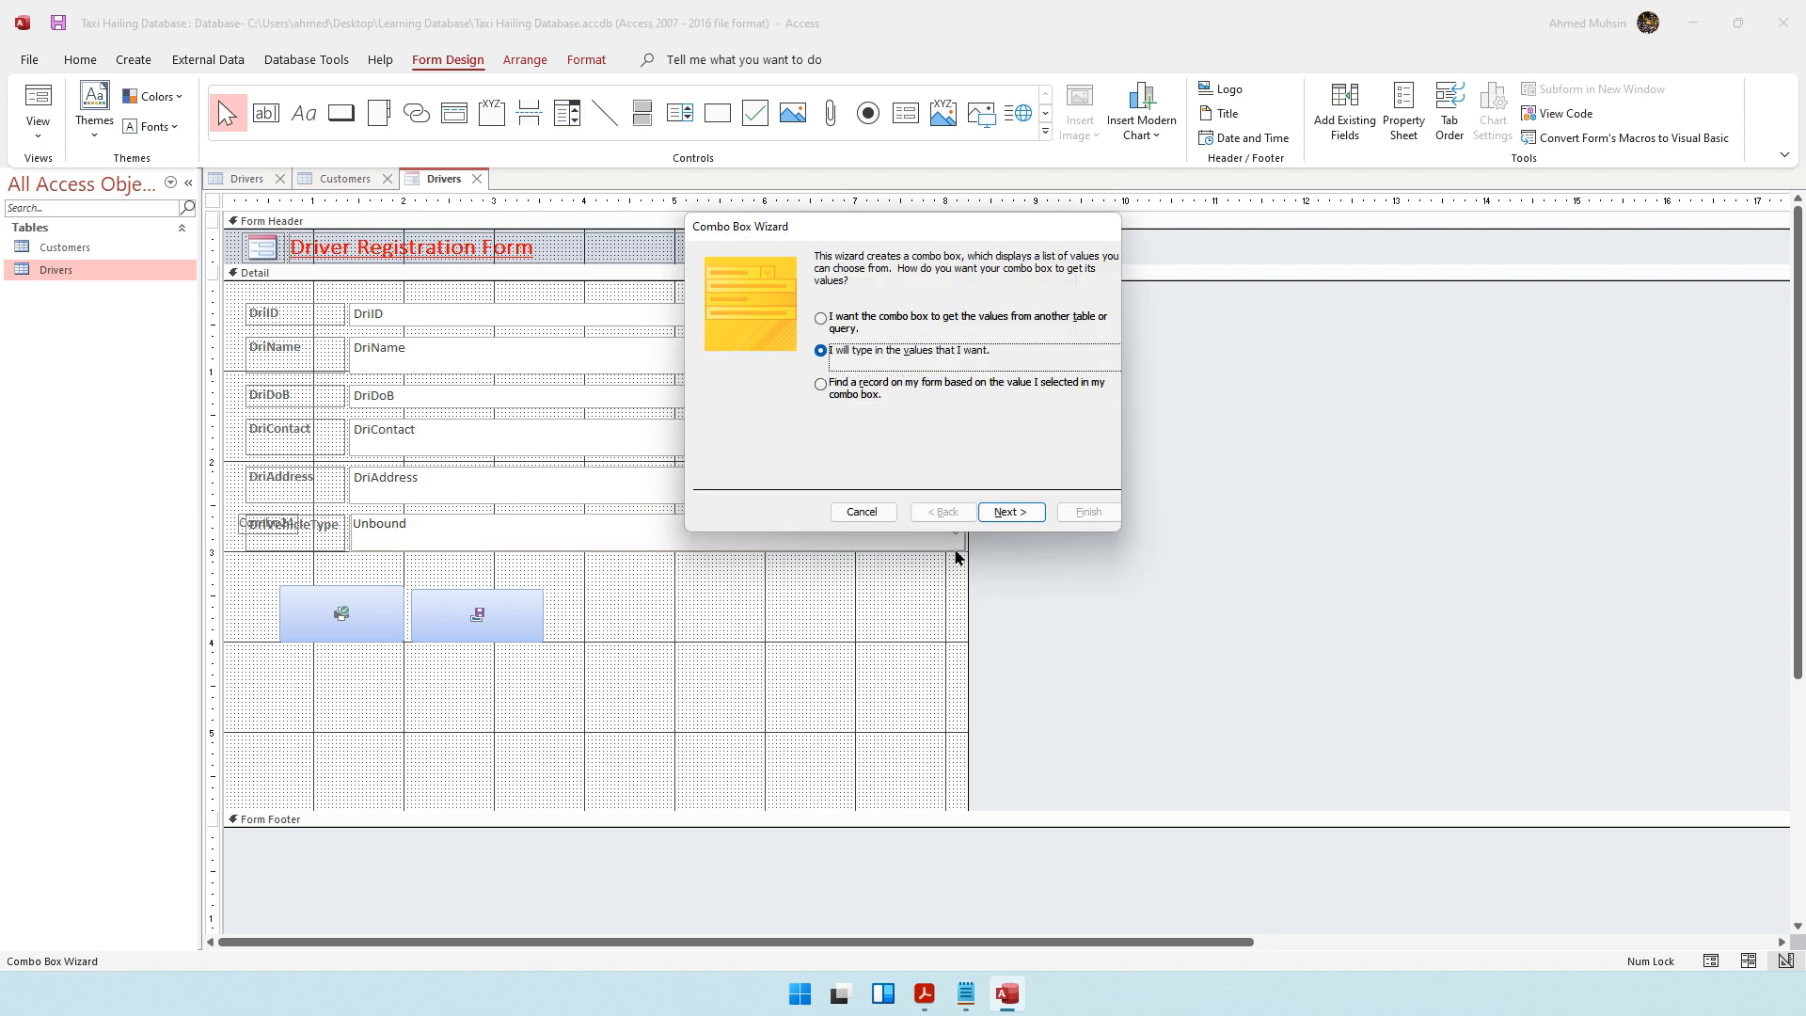
click(850, 320)
drag(856, 241, 667, 301)
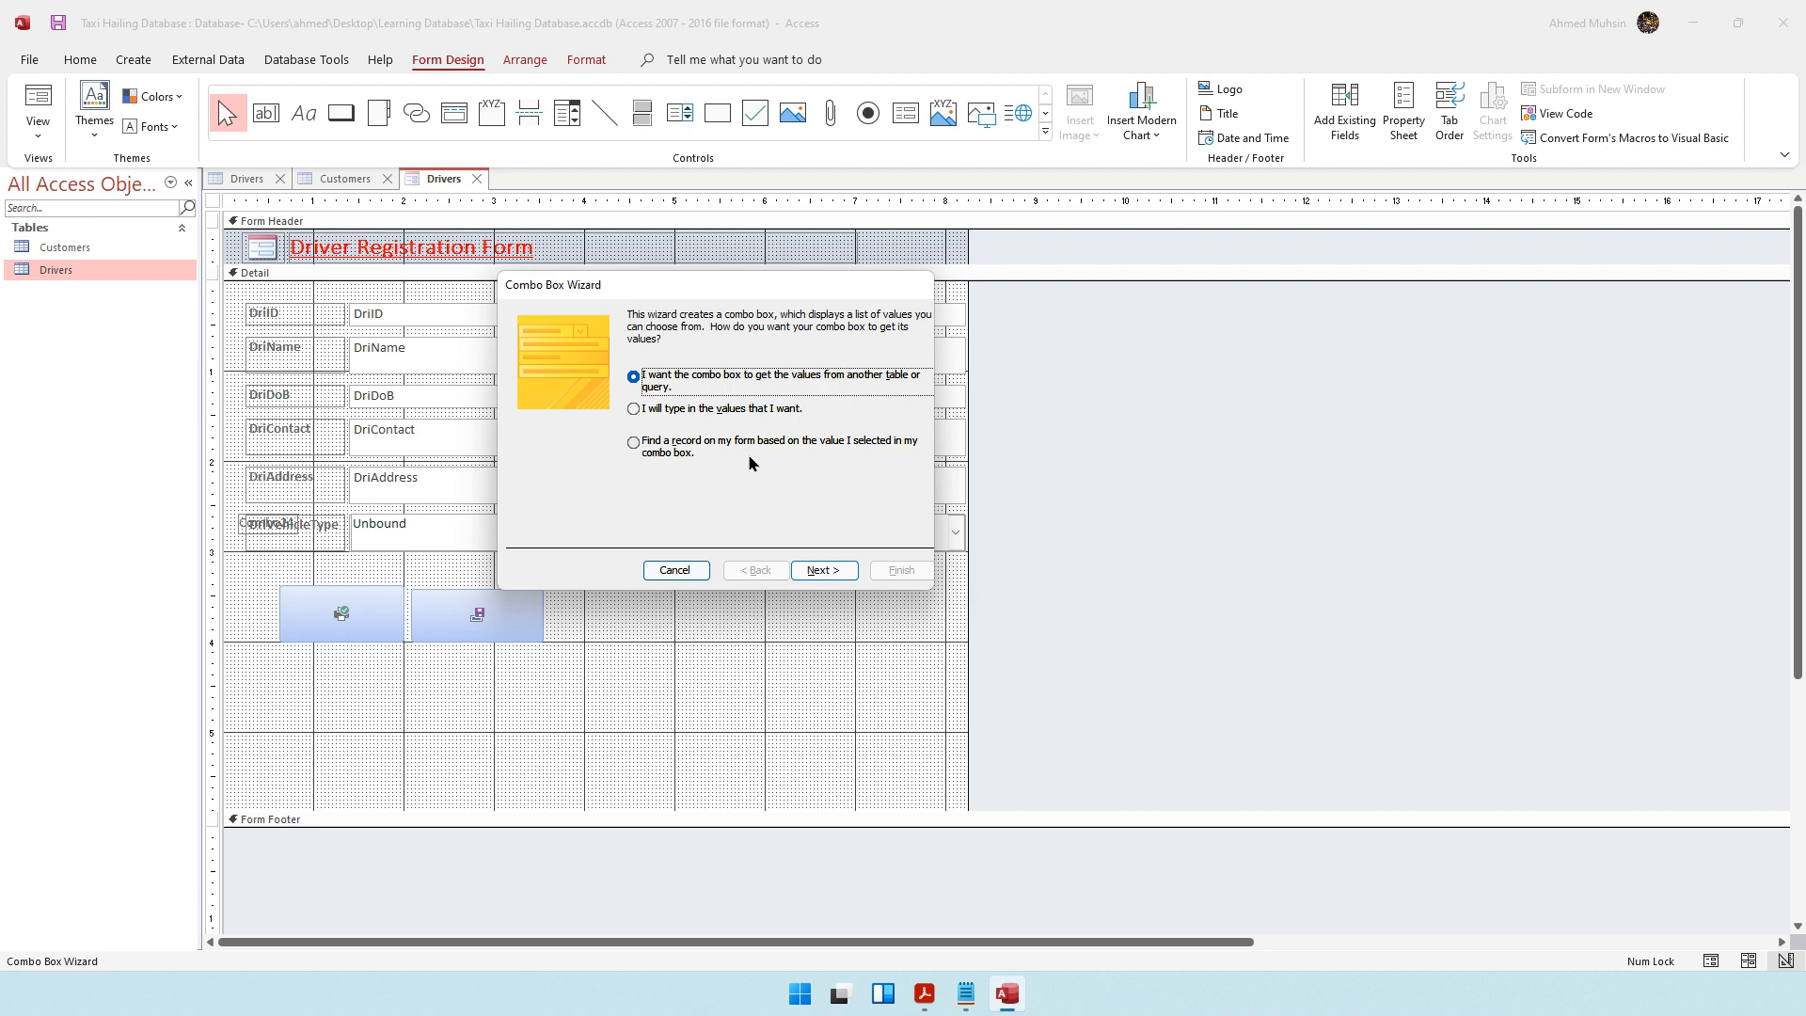
click(736, 409)
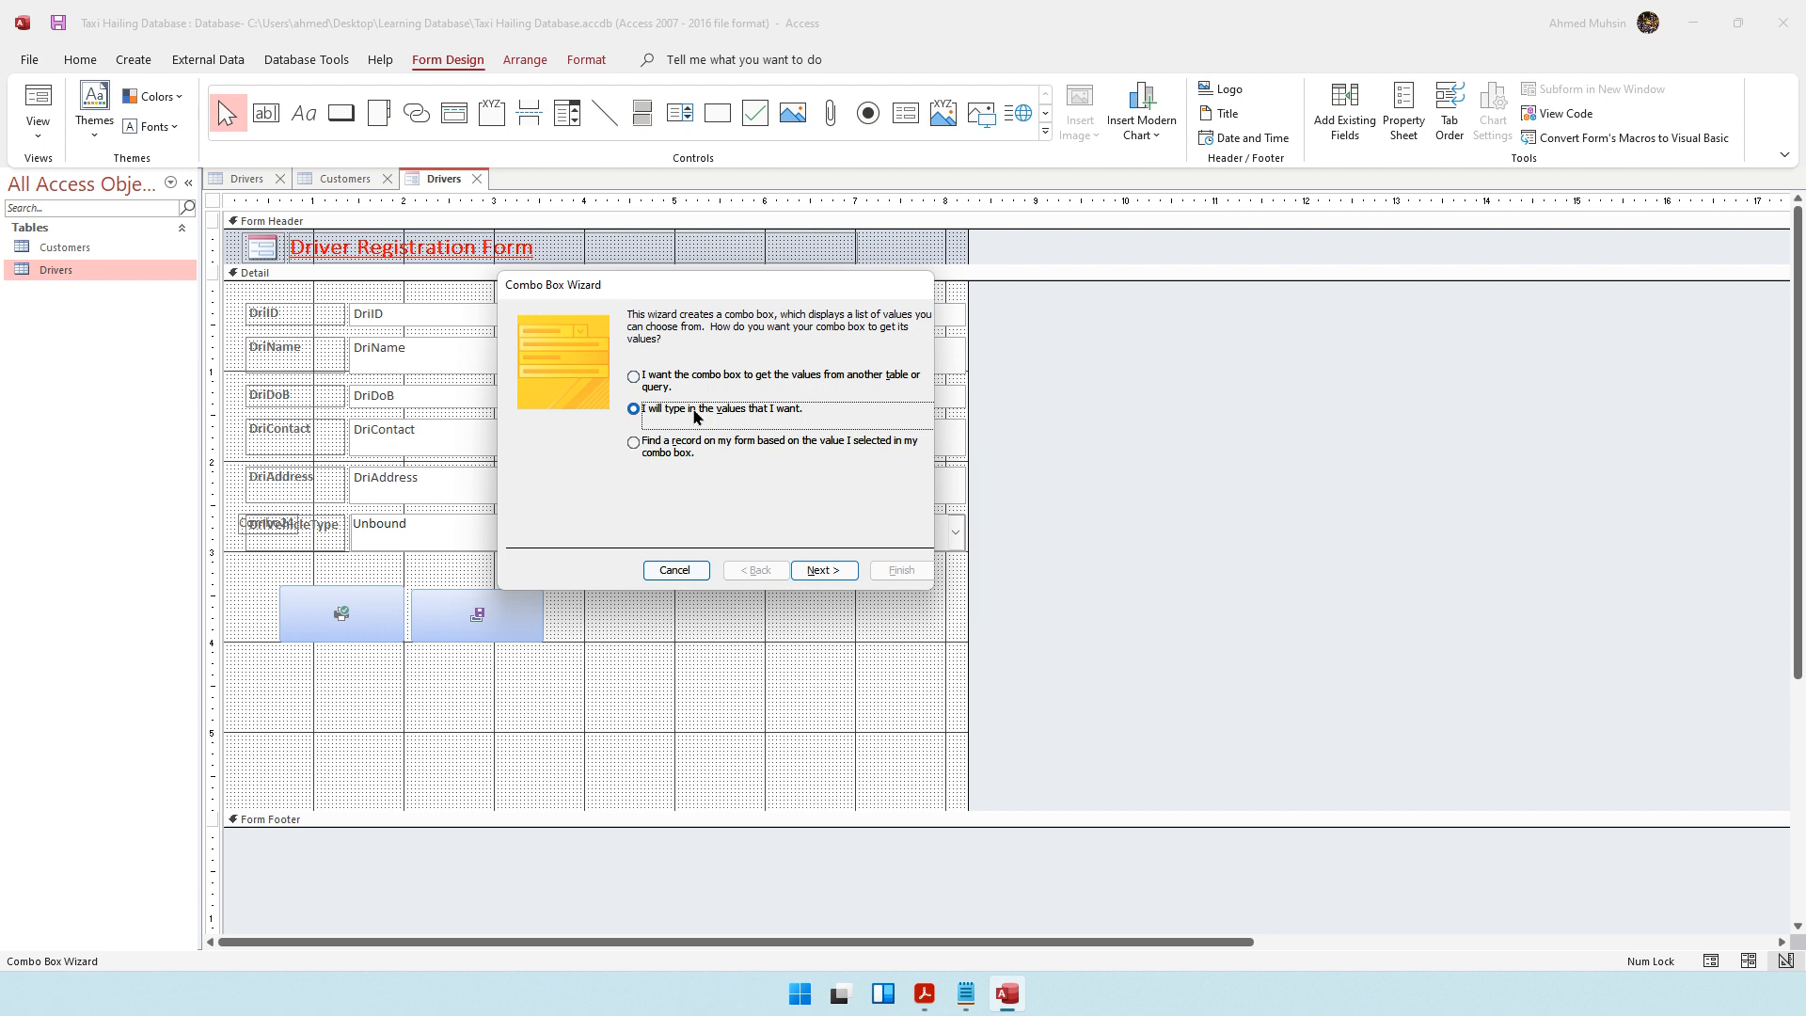
click(820, 571)
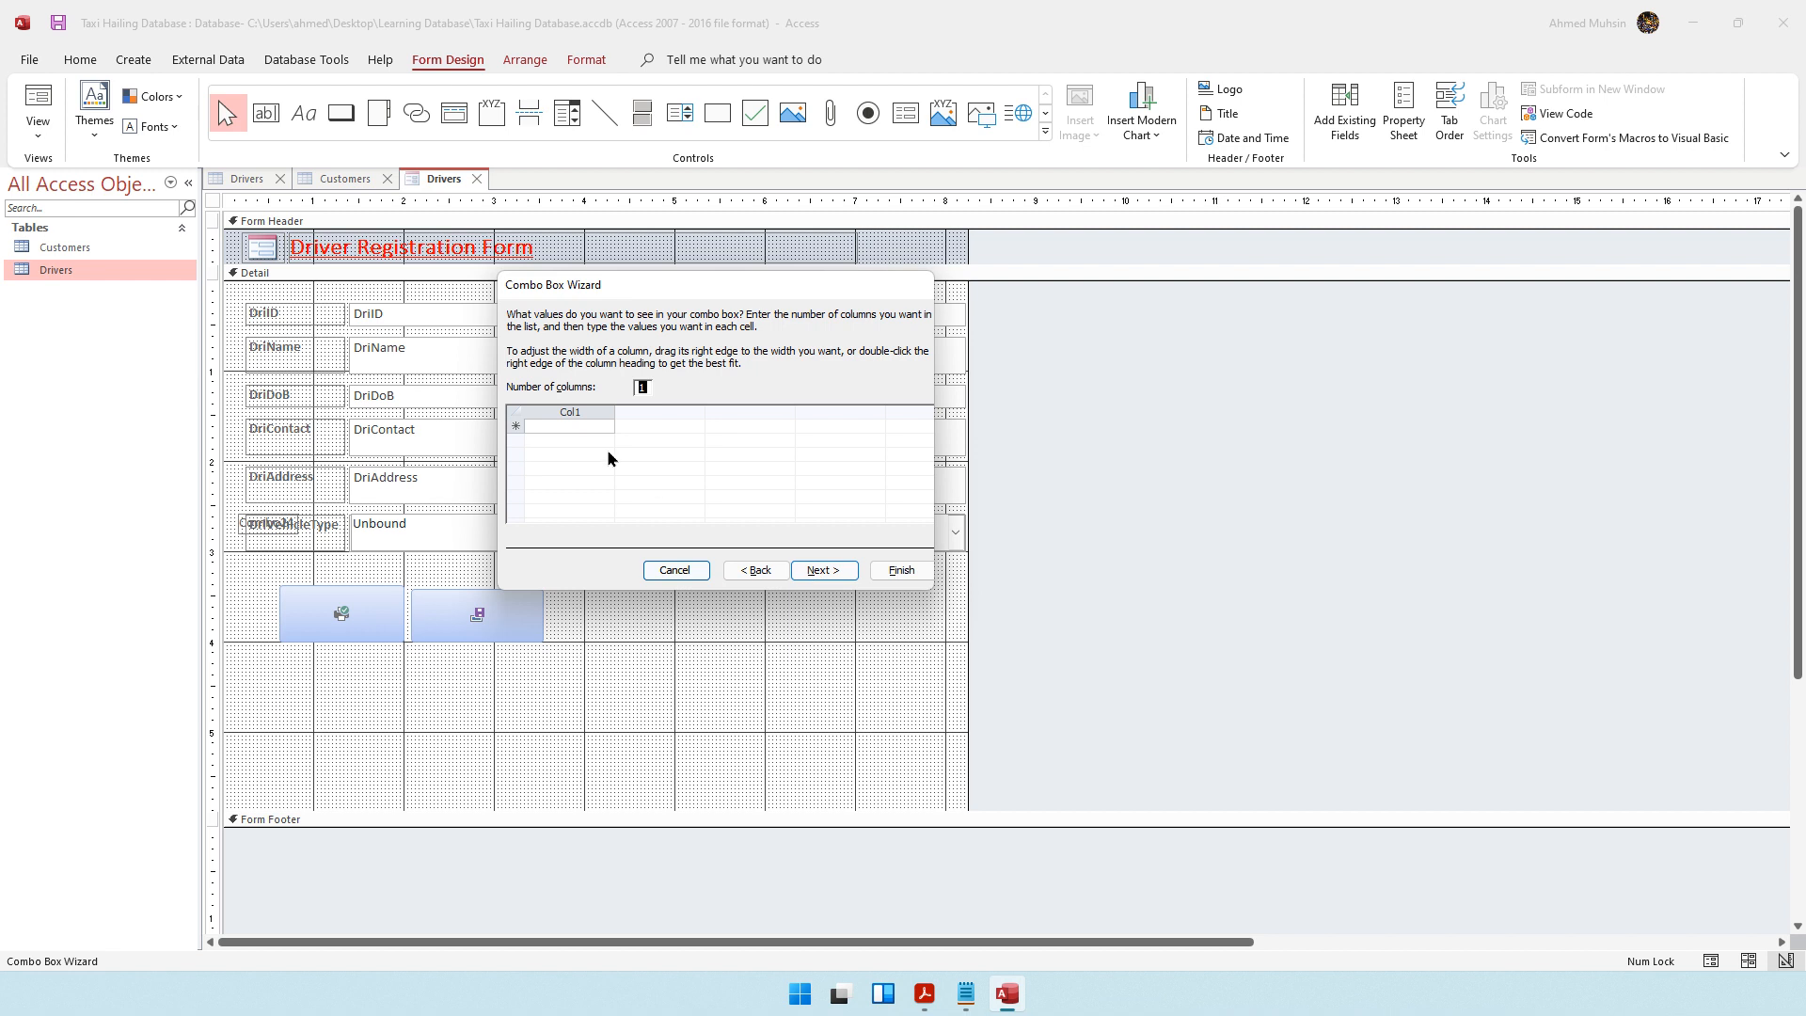
Enter Tuk, Car and Van as the combo box's list values, remember the value for later use, and finish with the default label
click(579, 424)
text(Tuk)
key(Tab)
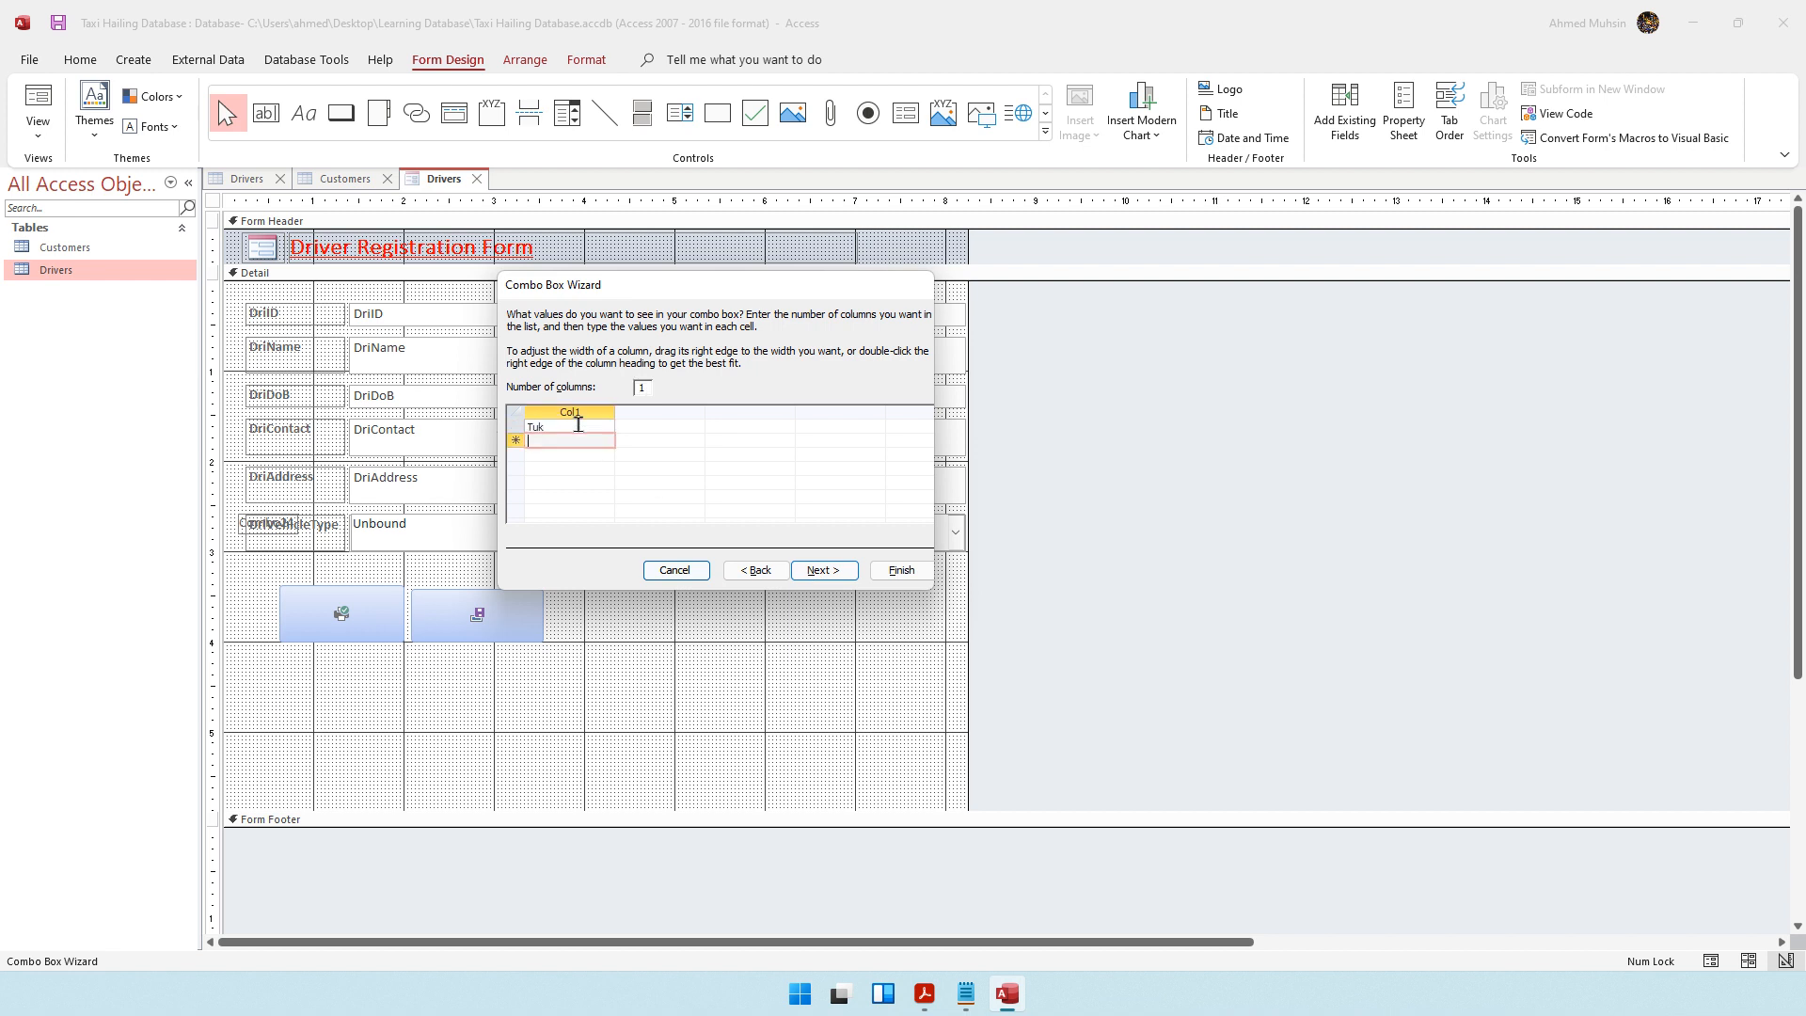
text(Car)
key(Tab)
text(Van)
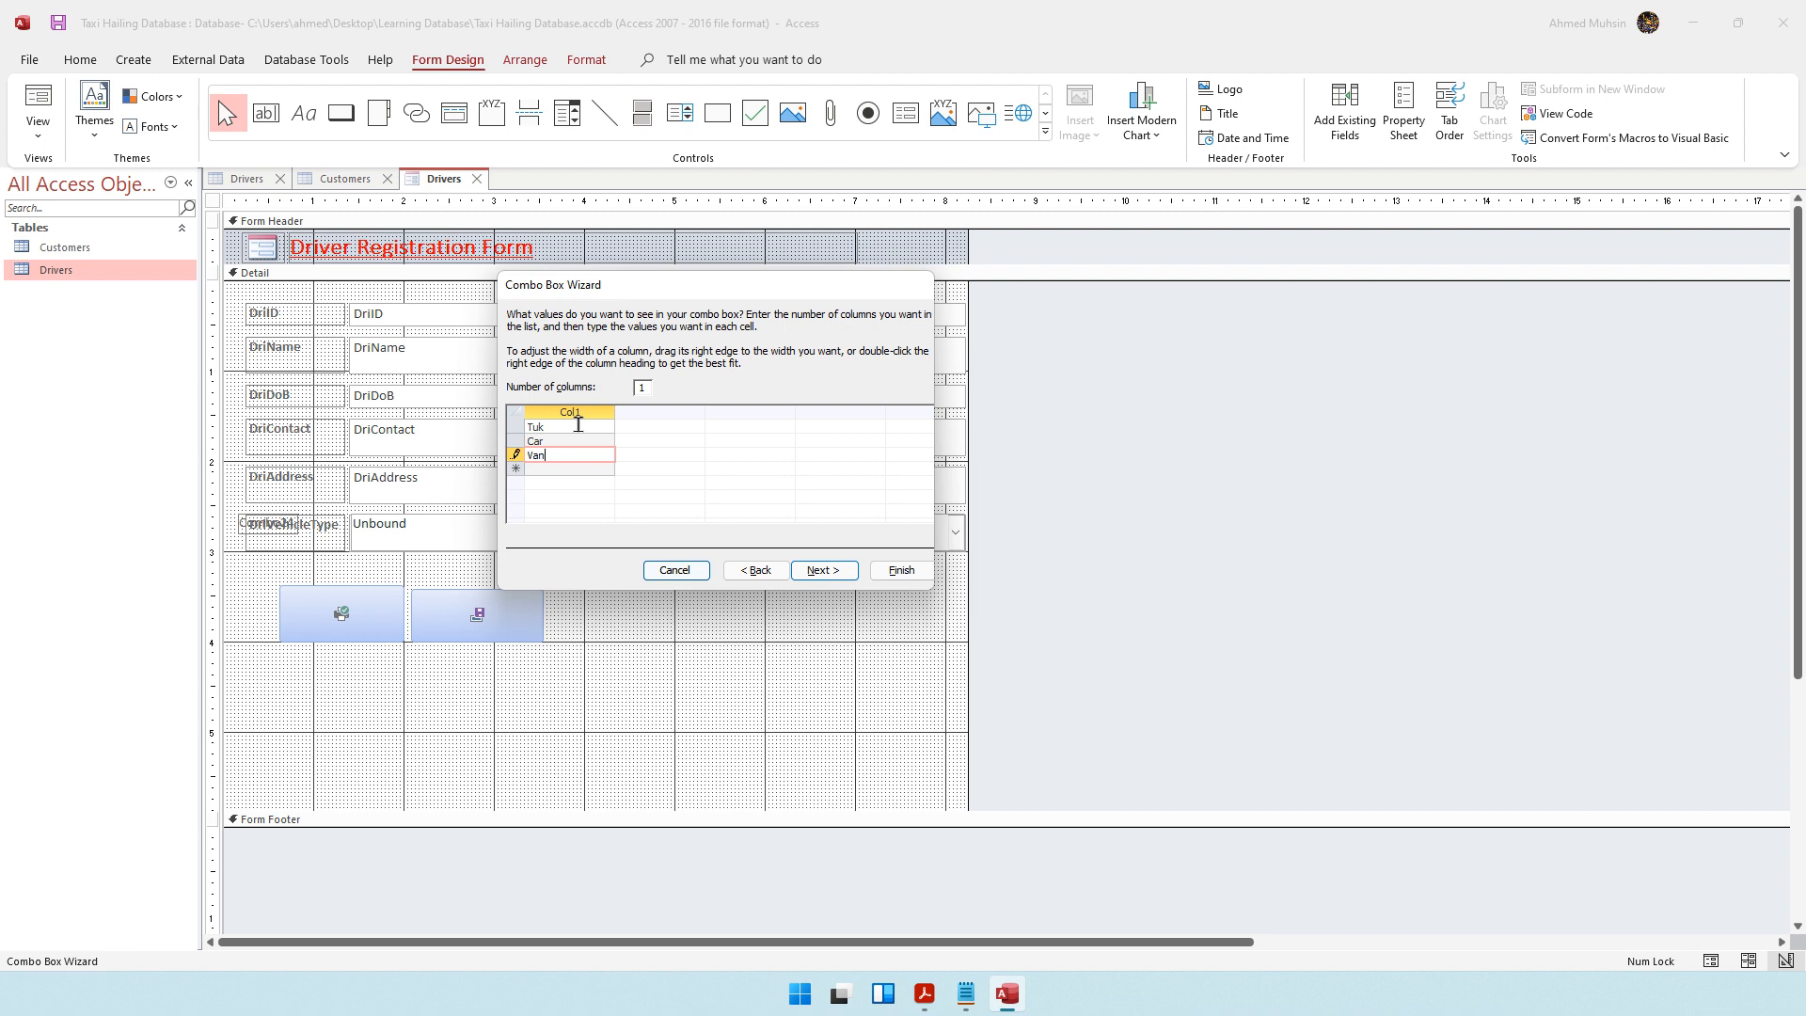
click(809, 576)
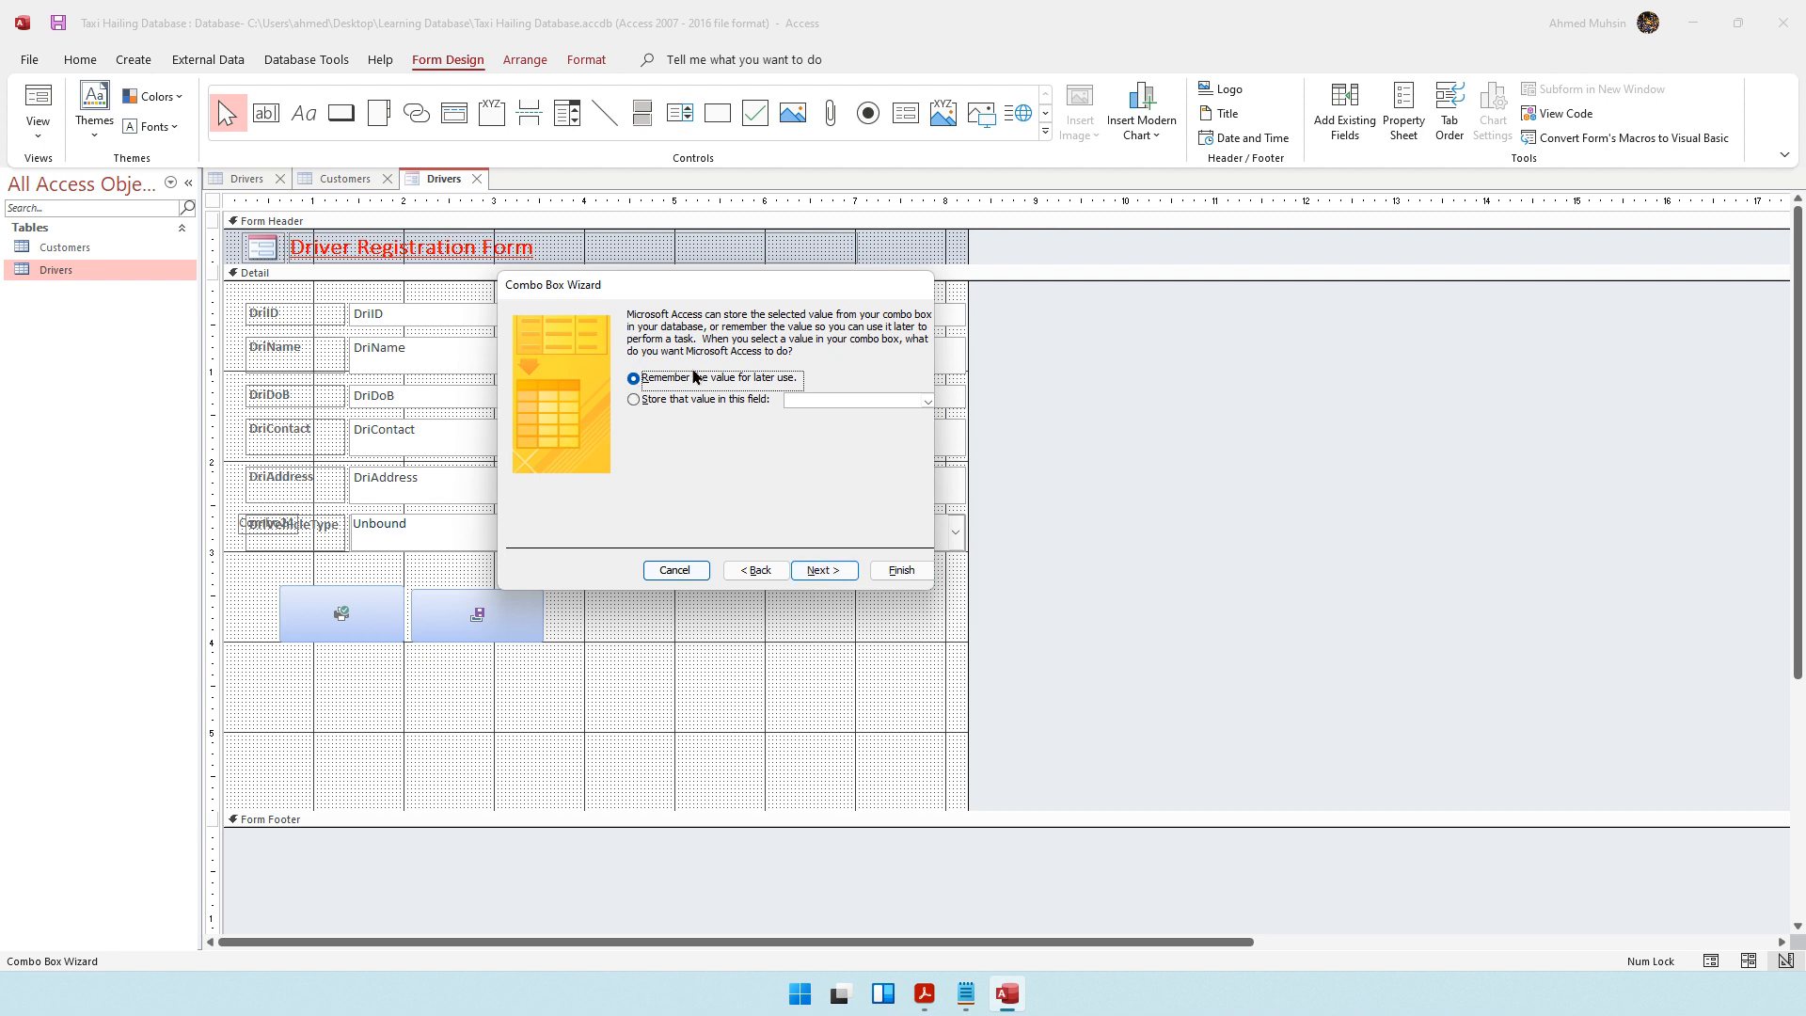
click(824, 570)
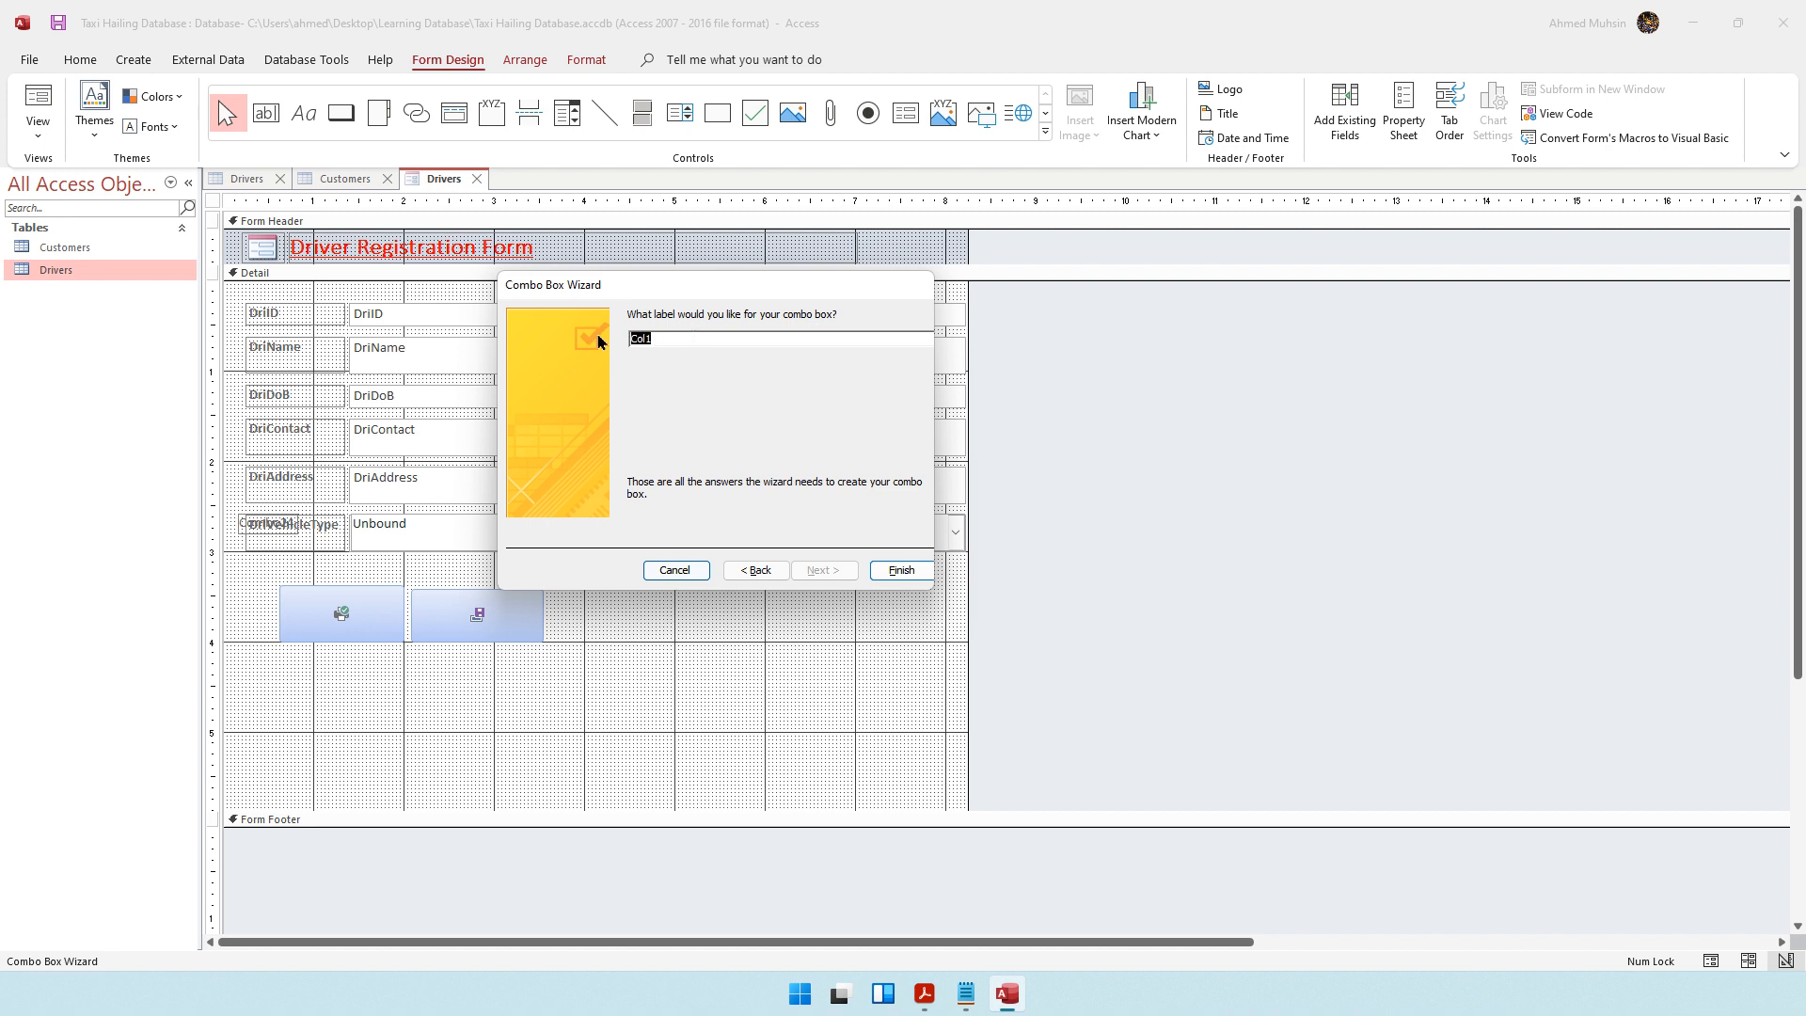
click(877, 571)
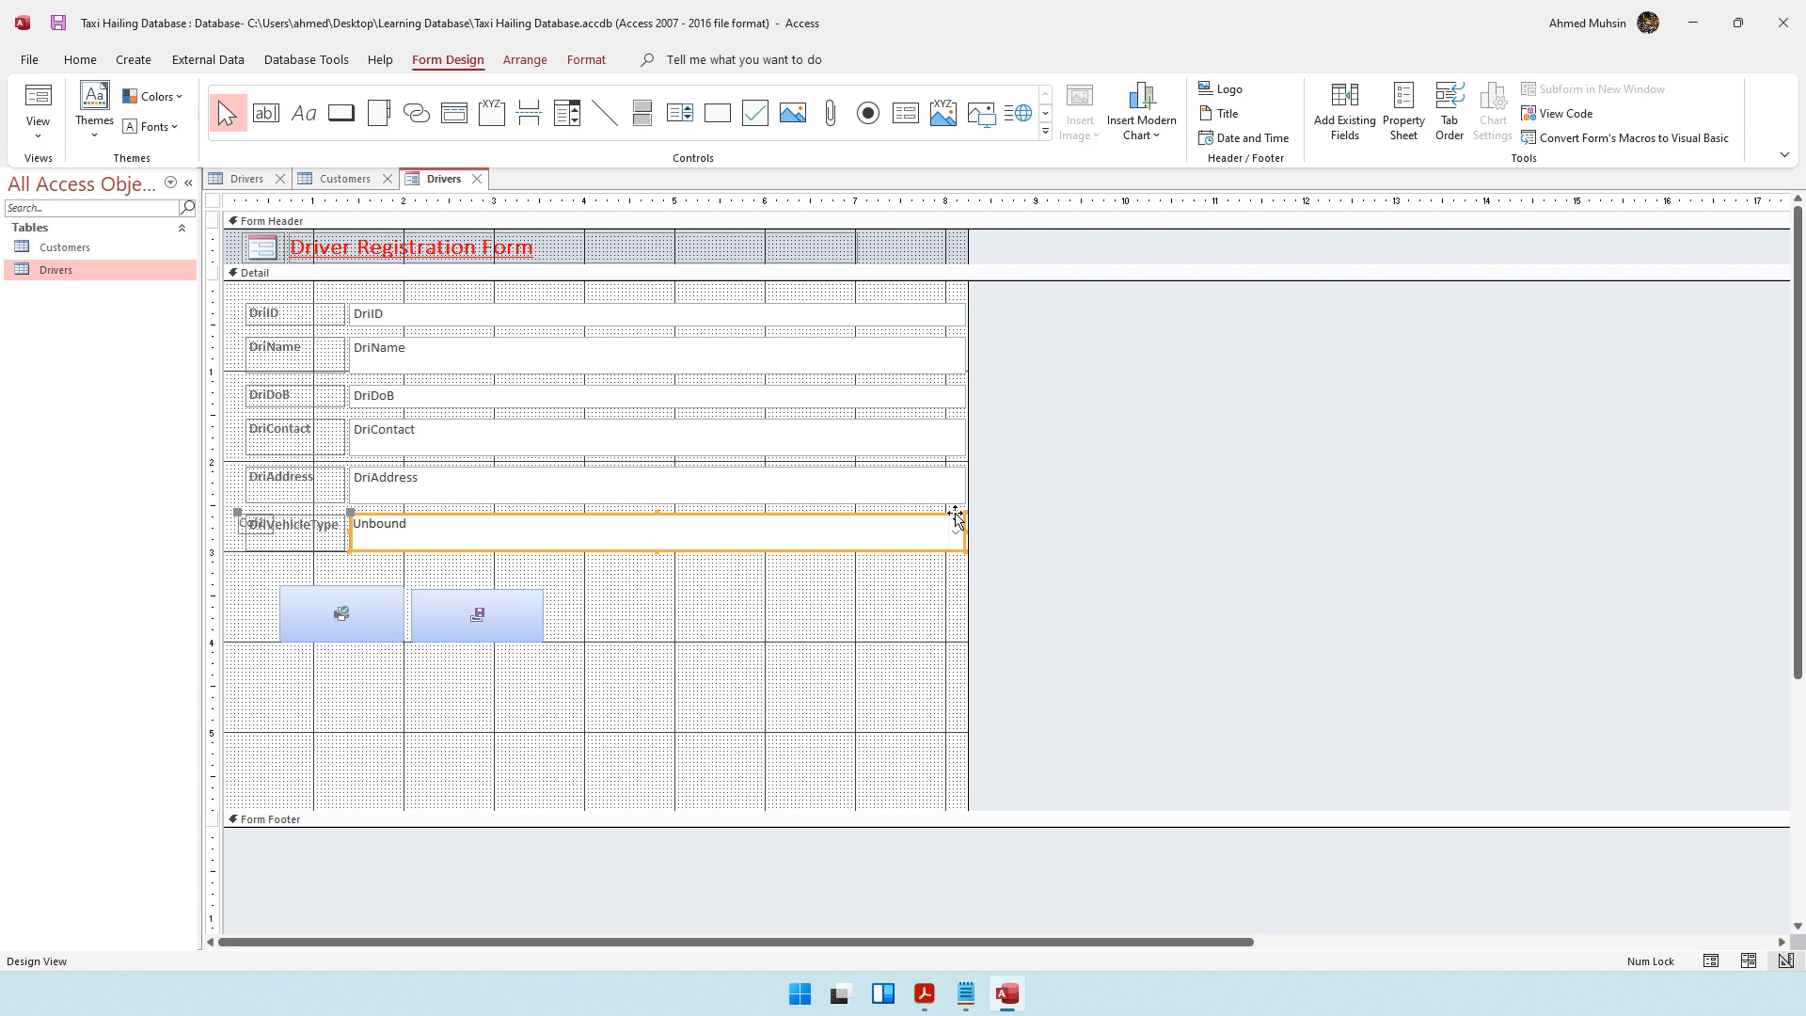
Check the vehicle type combo box's list choices in Form View without selecting one
click(38, 129)
click(57, 187)
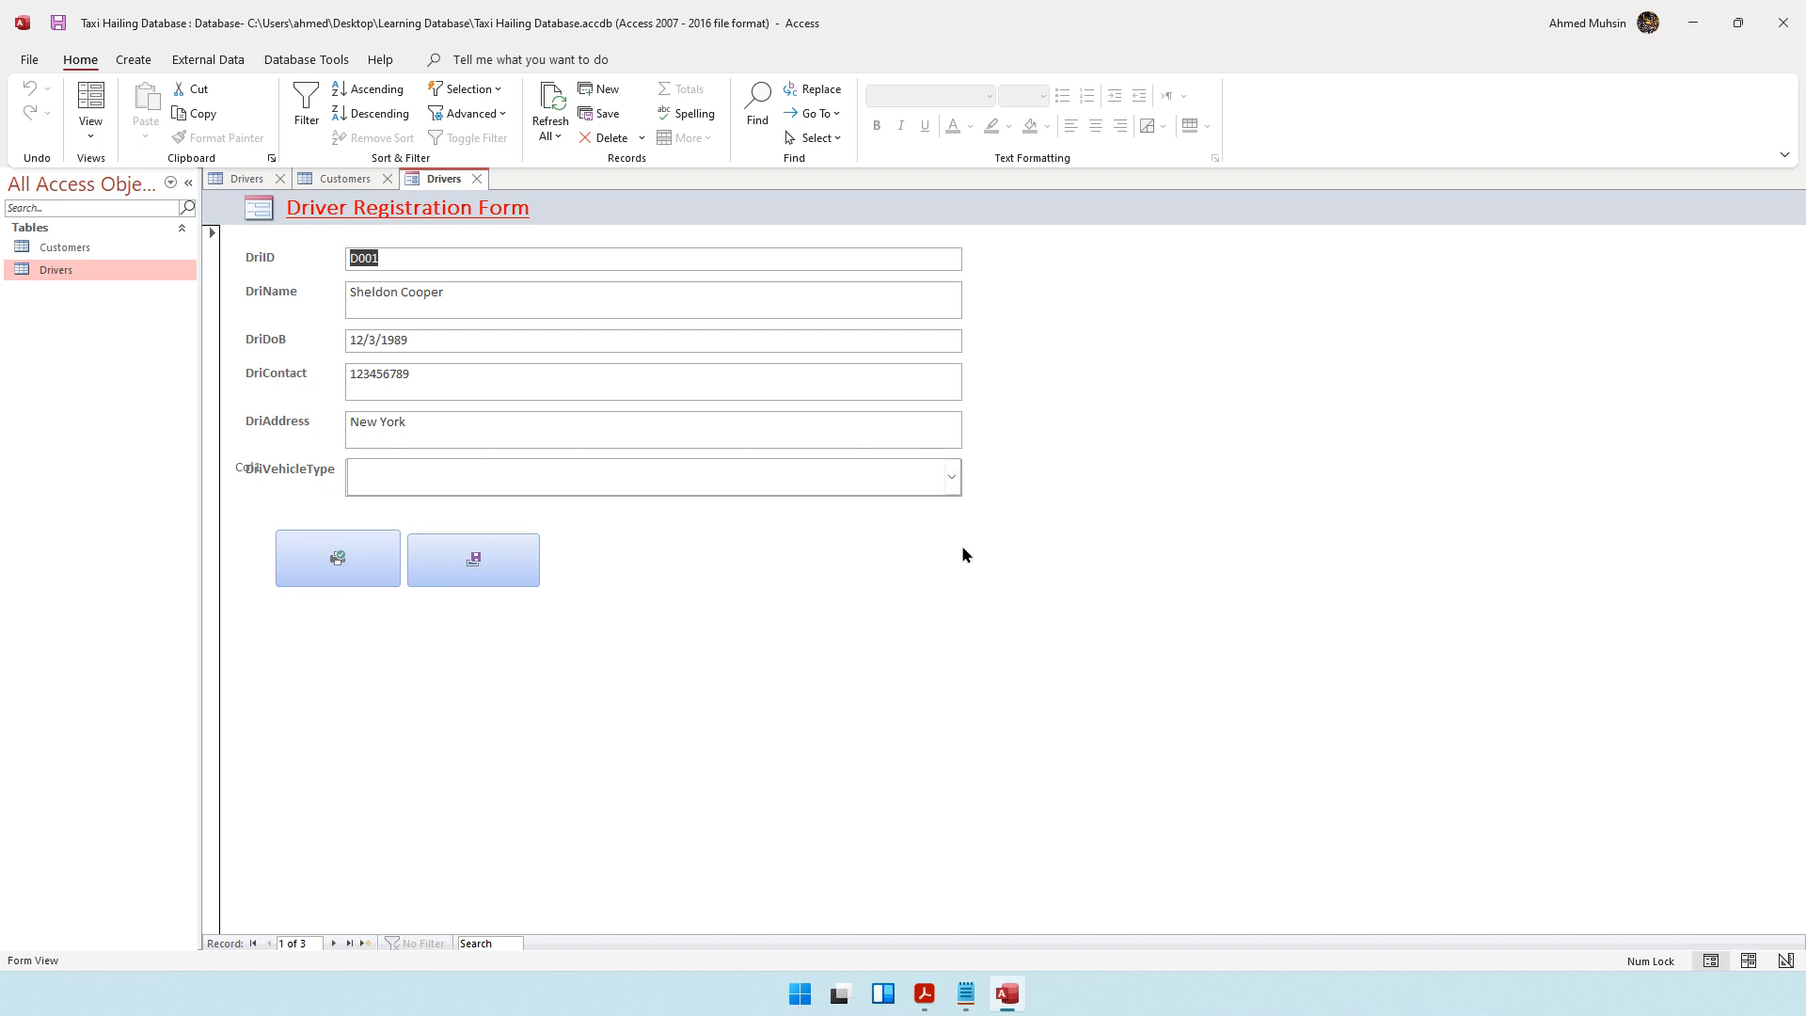
click(952, 478)
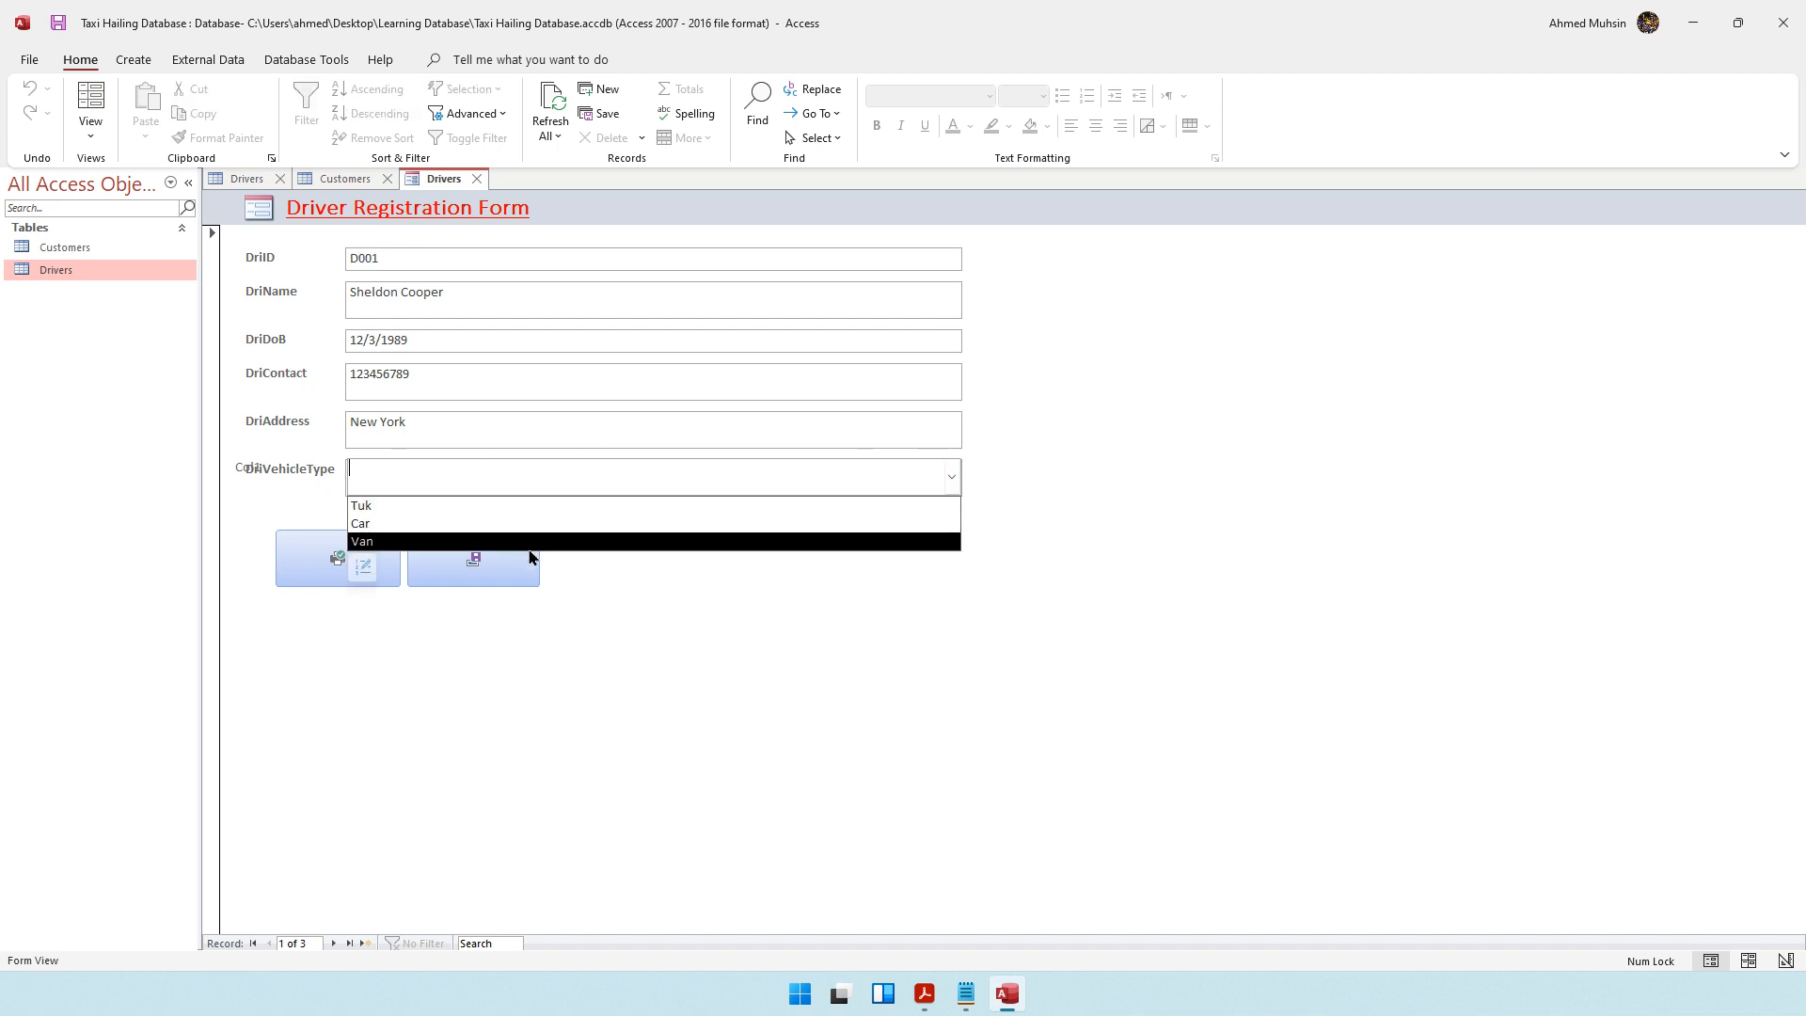
click(642, 597)
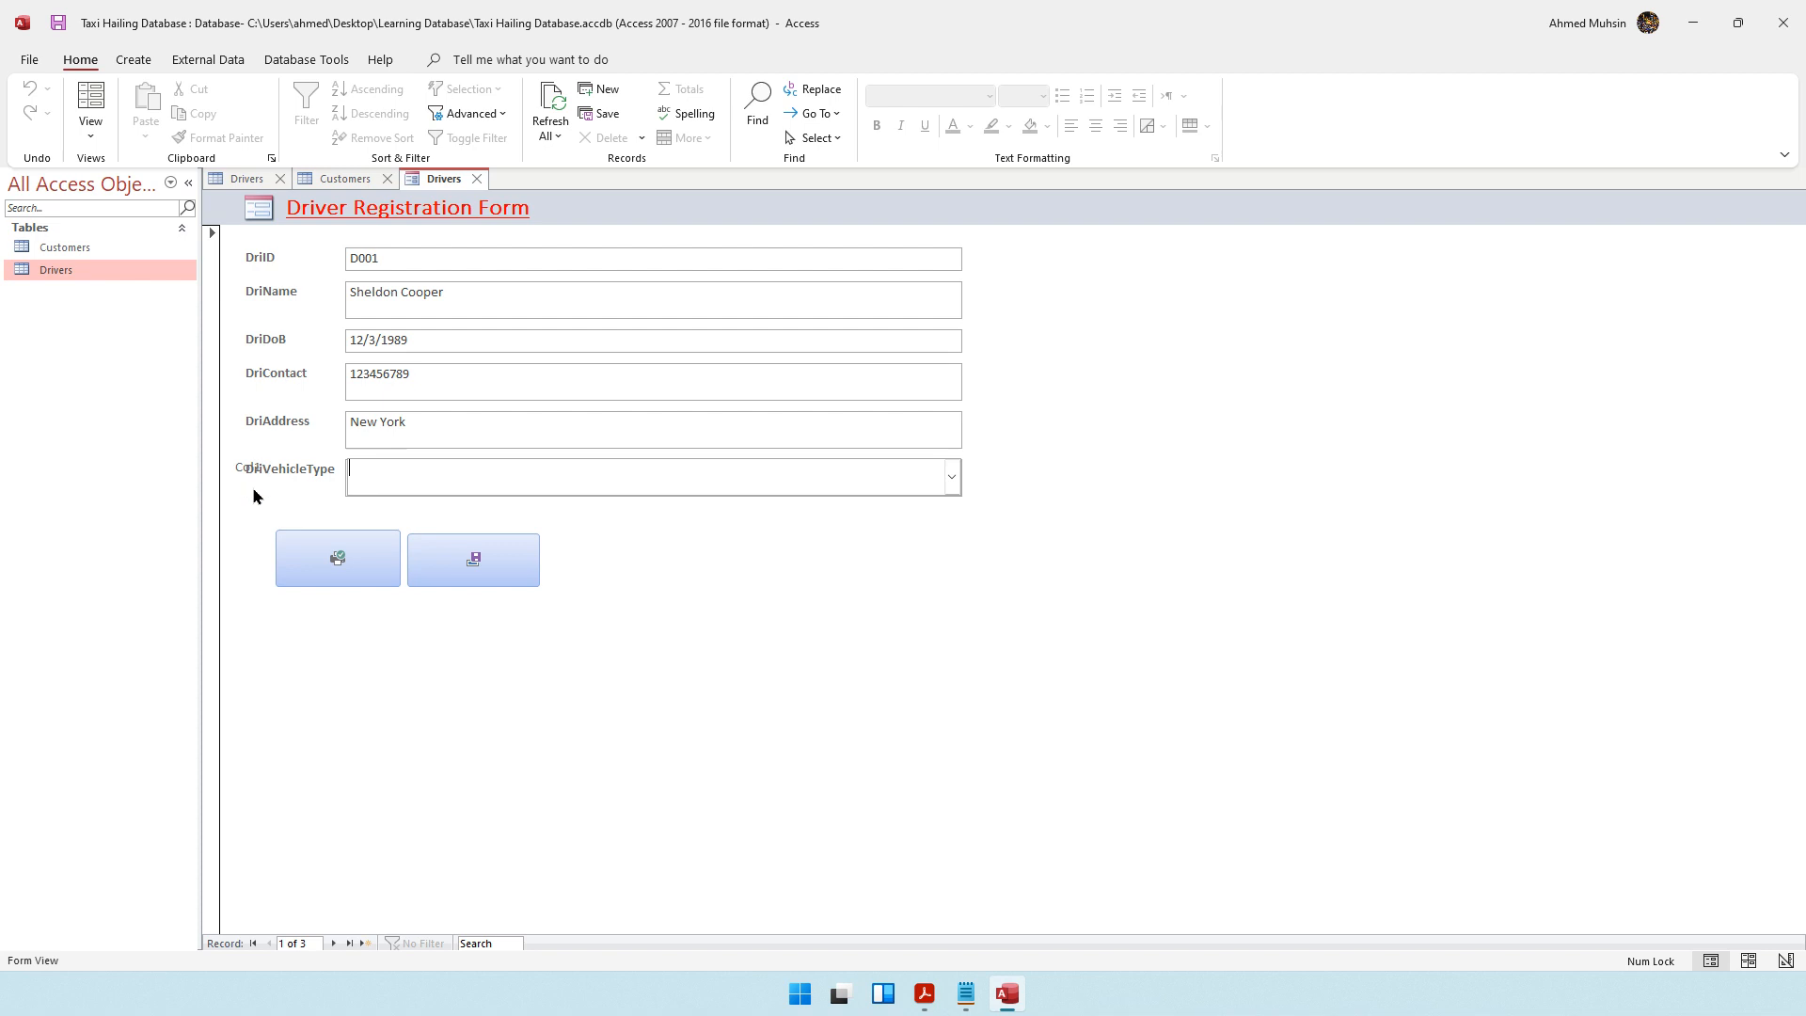
Return to Design View and delete the combo box's own label overlapping the DriVehicleType label
click(90, 130)
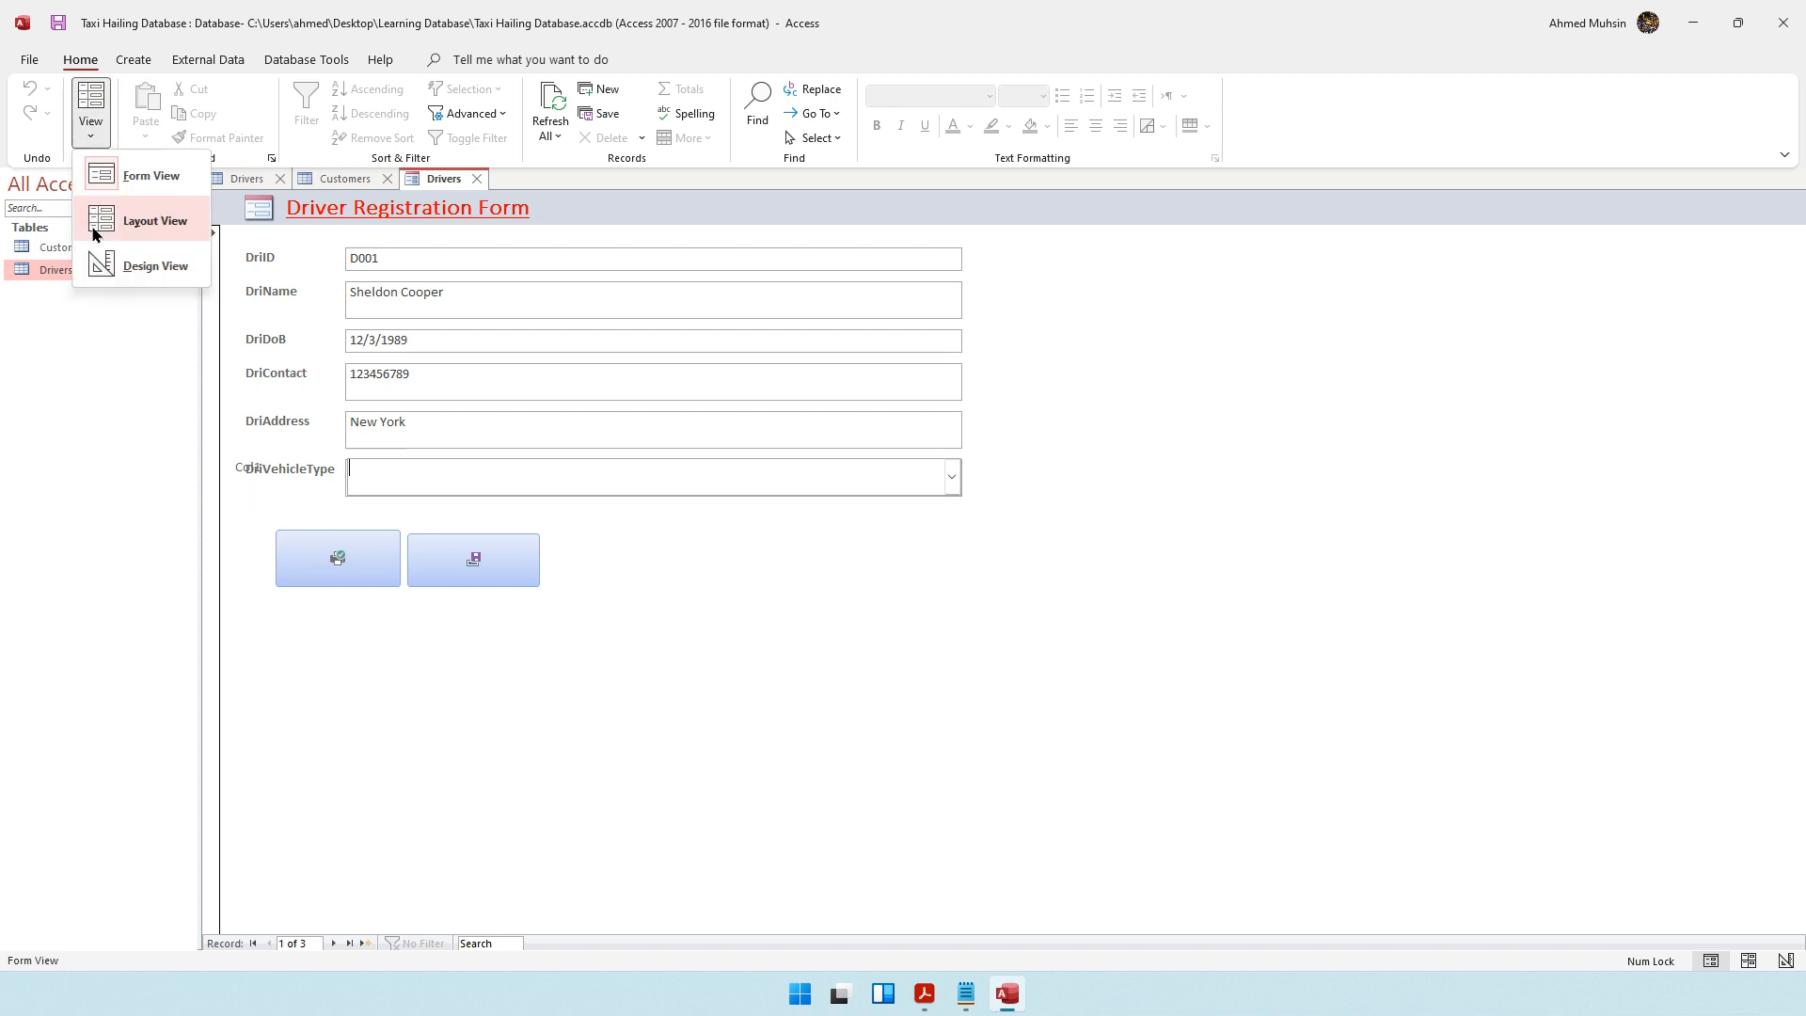
click(102, 265)
click(252, 524)
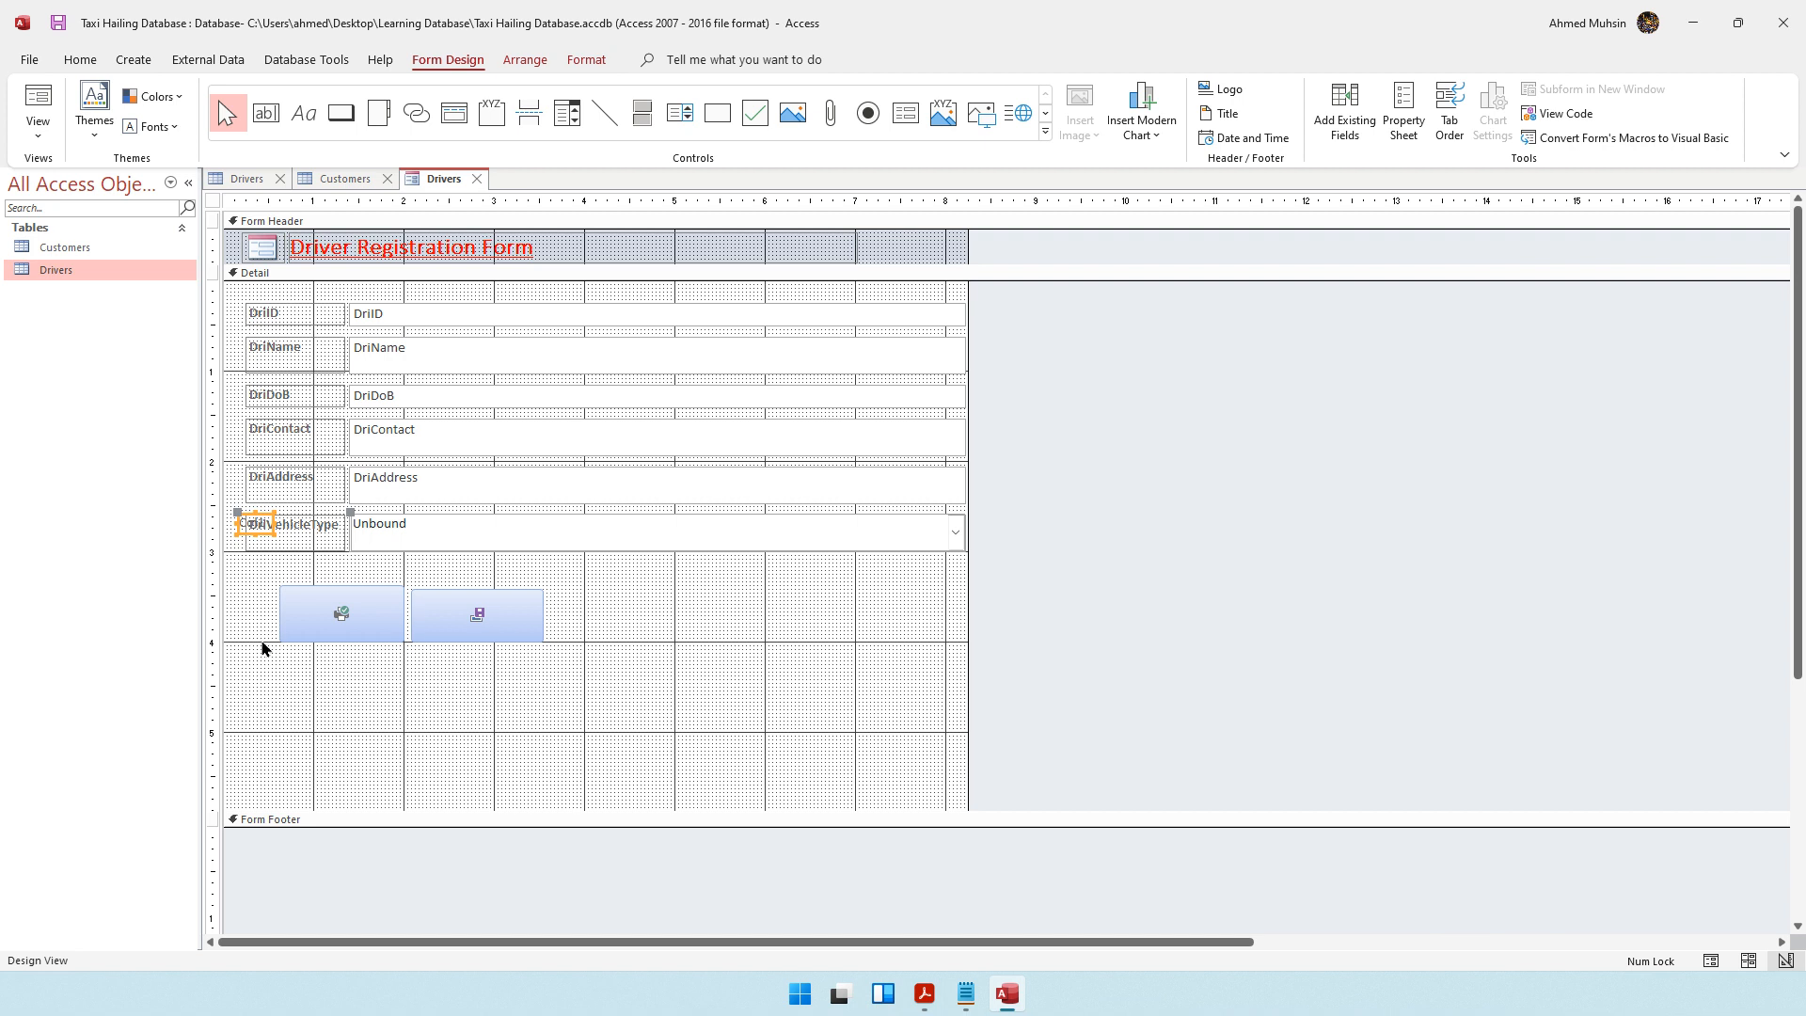
key(Delete)
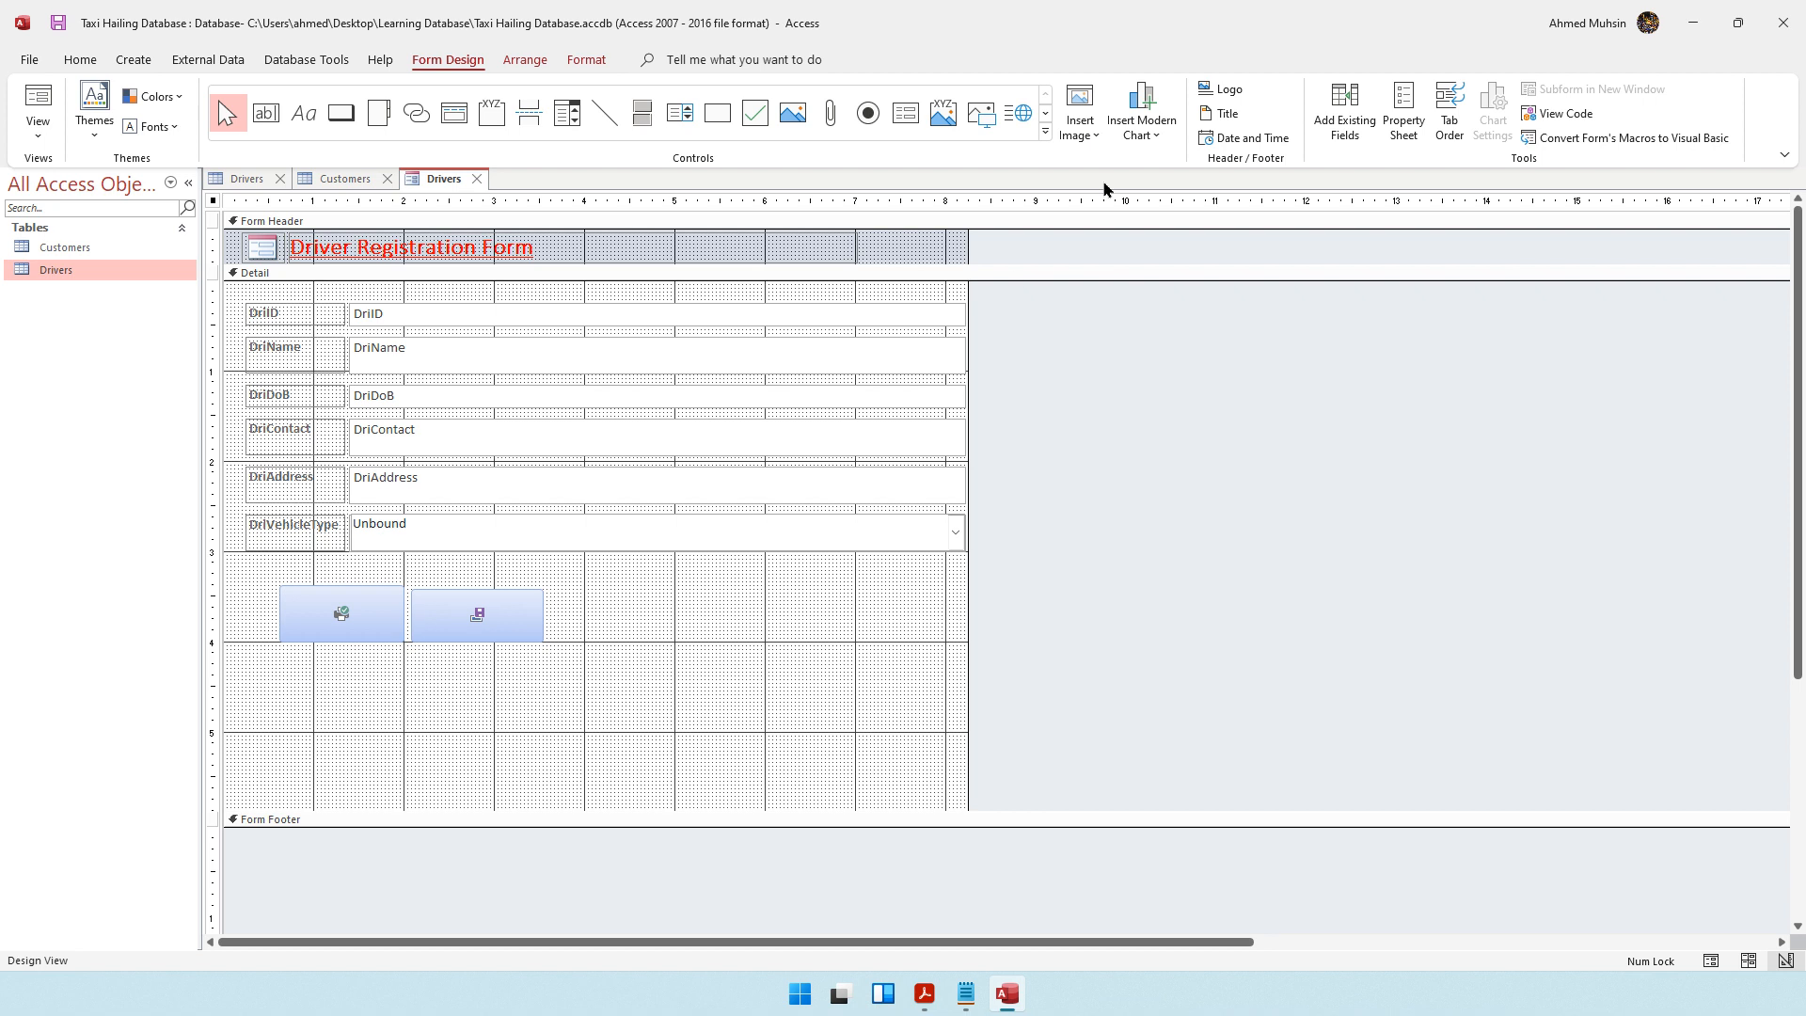
Bind the unbound combo box to the DriVehicleType field by setting it as the Control Source in its properties
click(1398, 141)
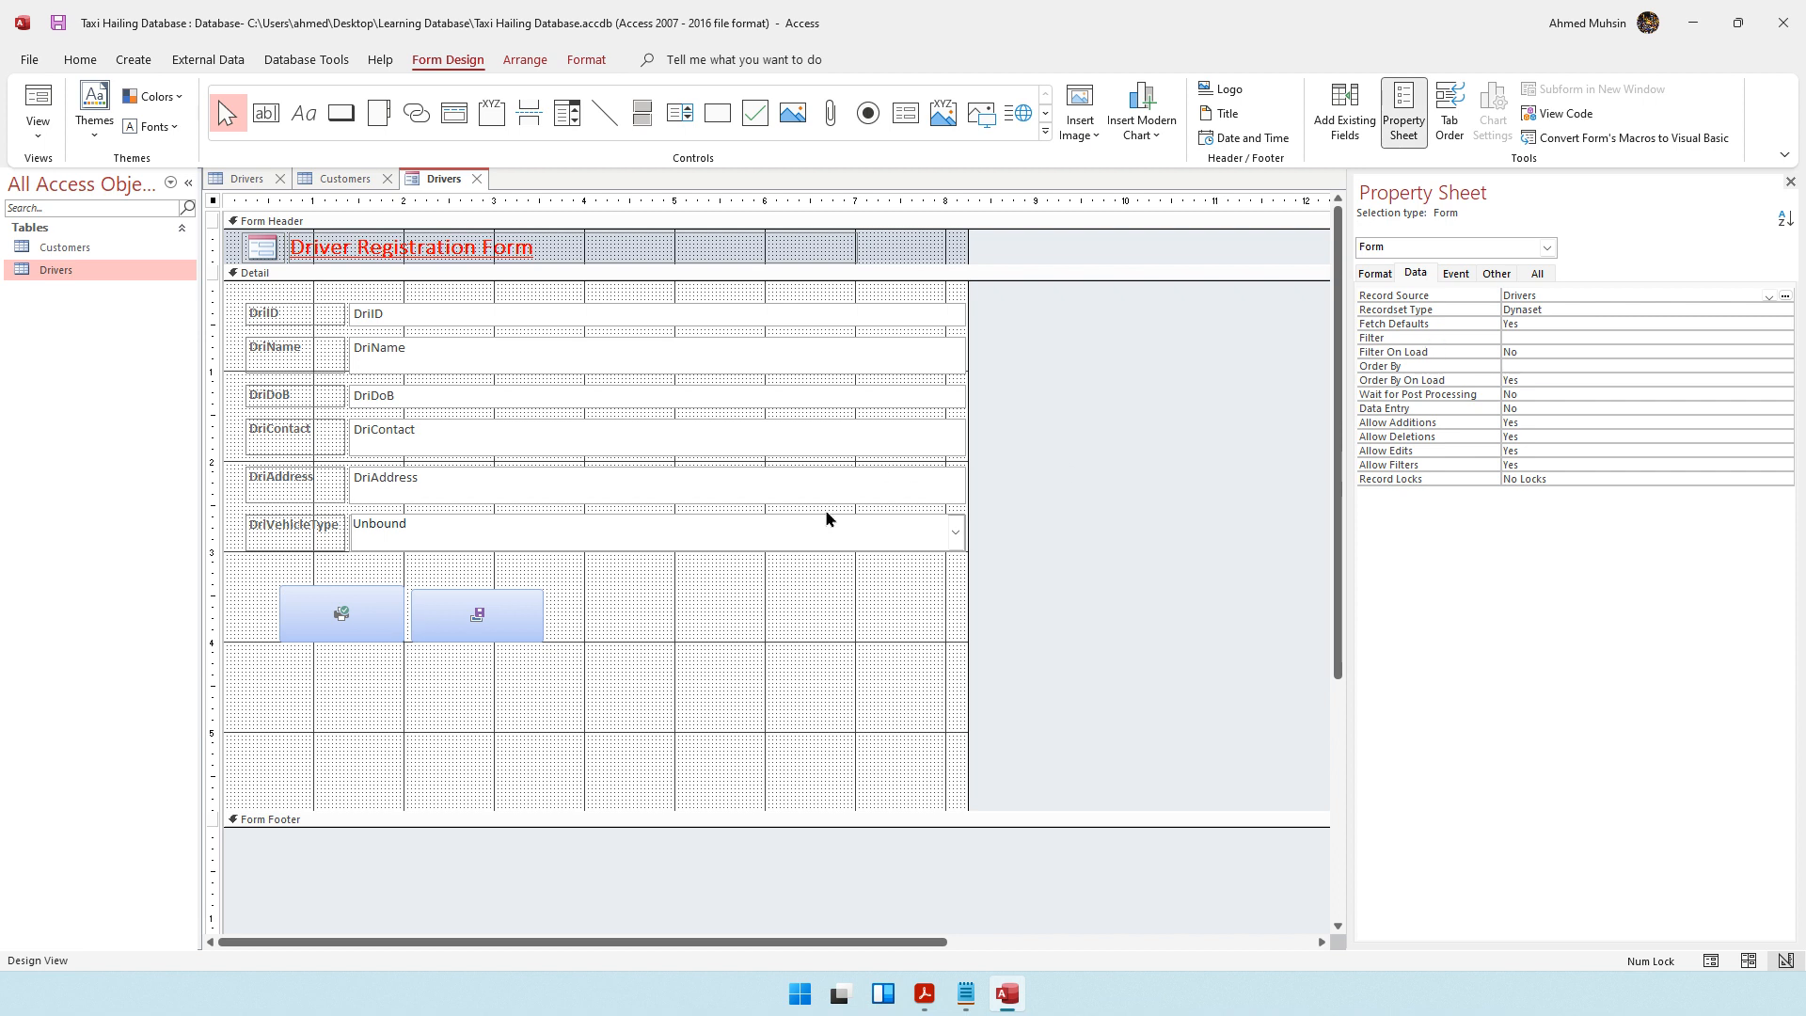
click(809, 545)
click(809, 544)
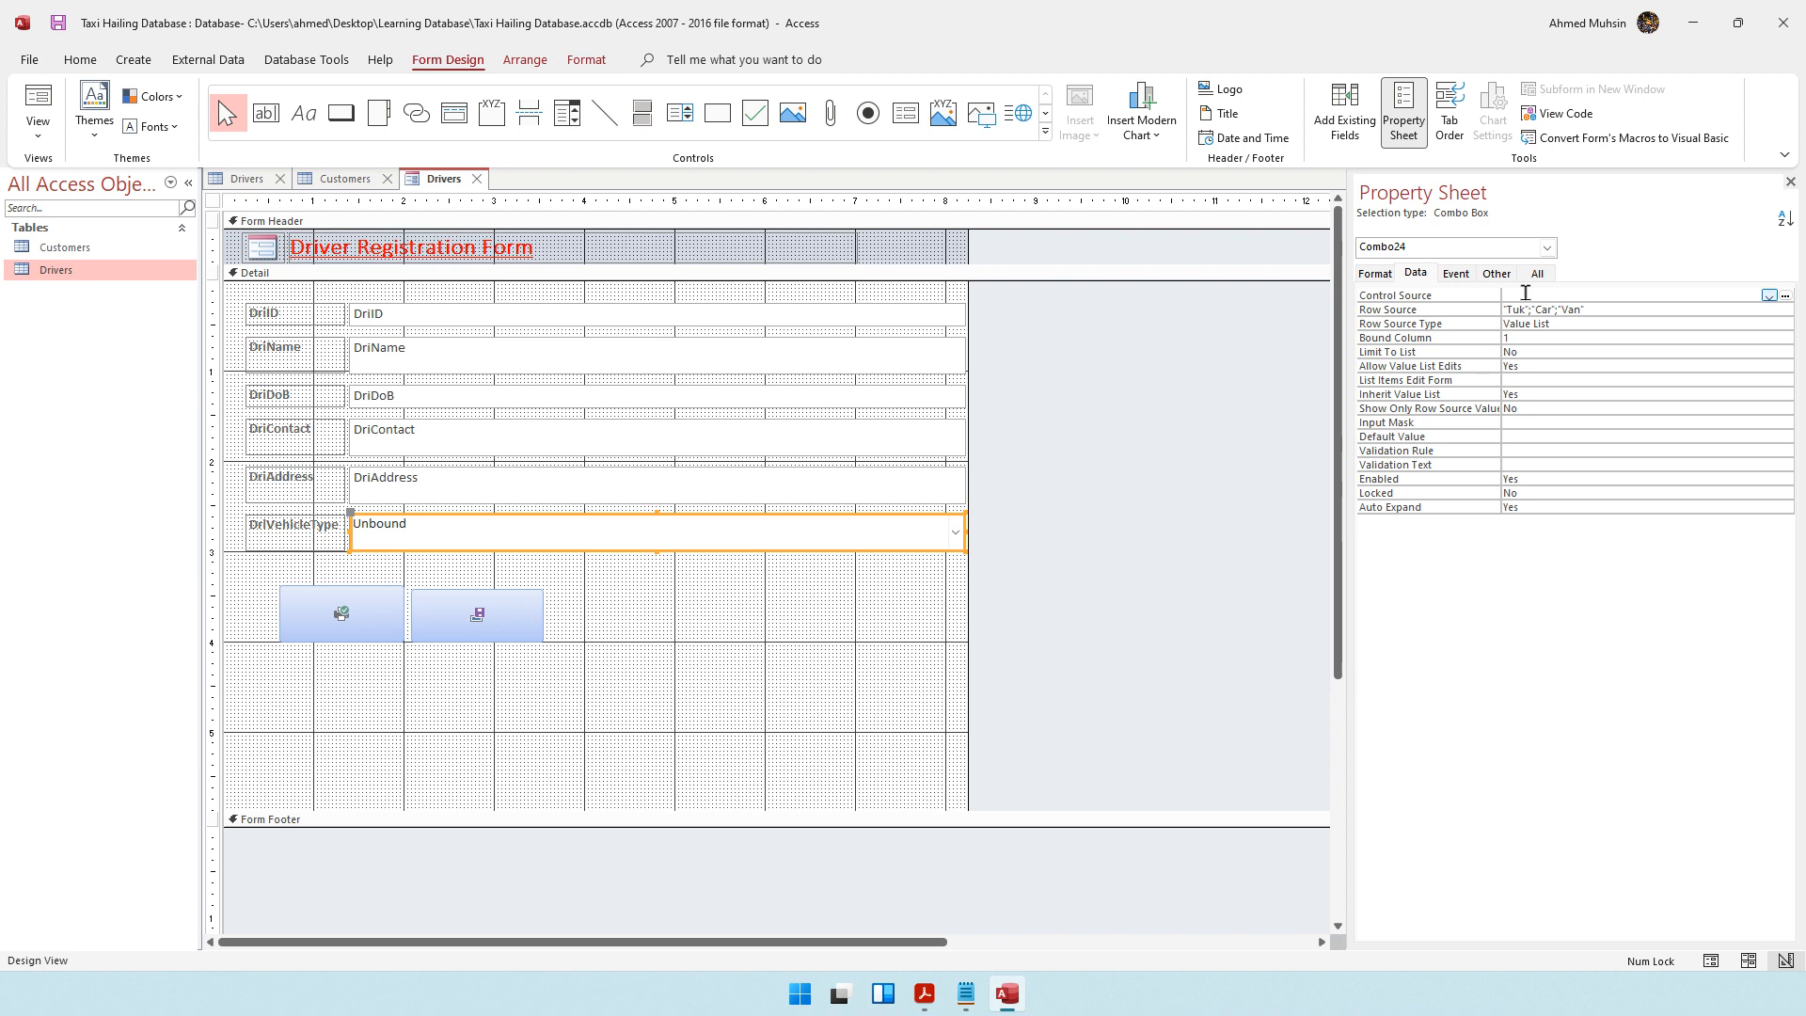
click(1525, 294)
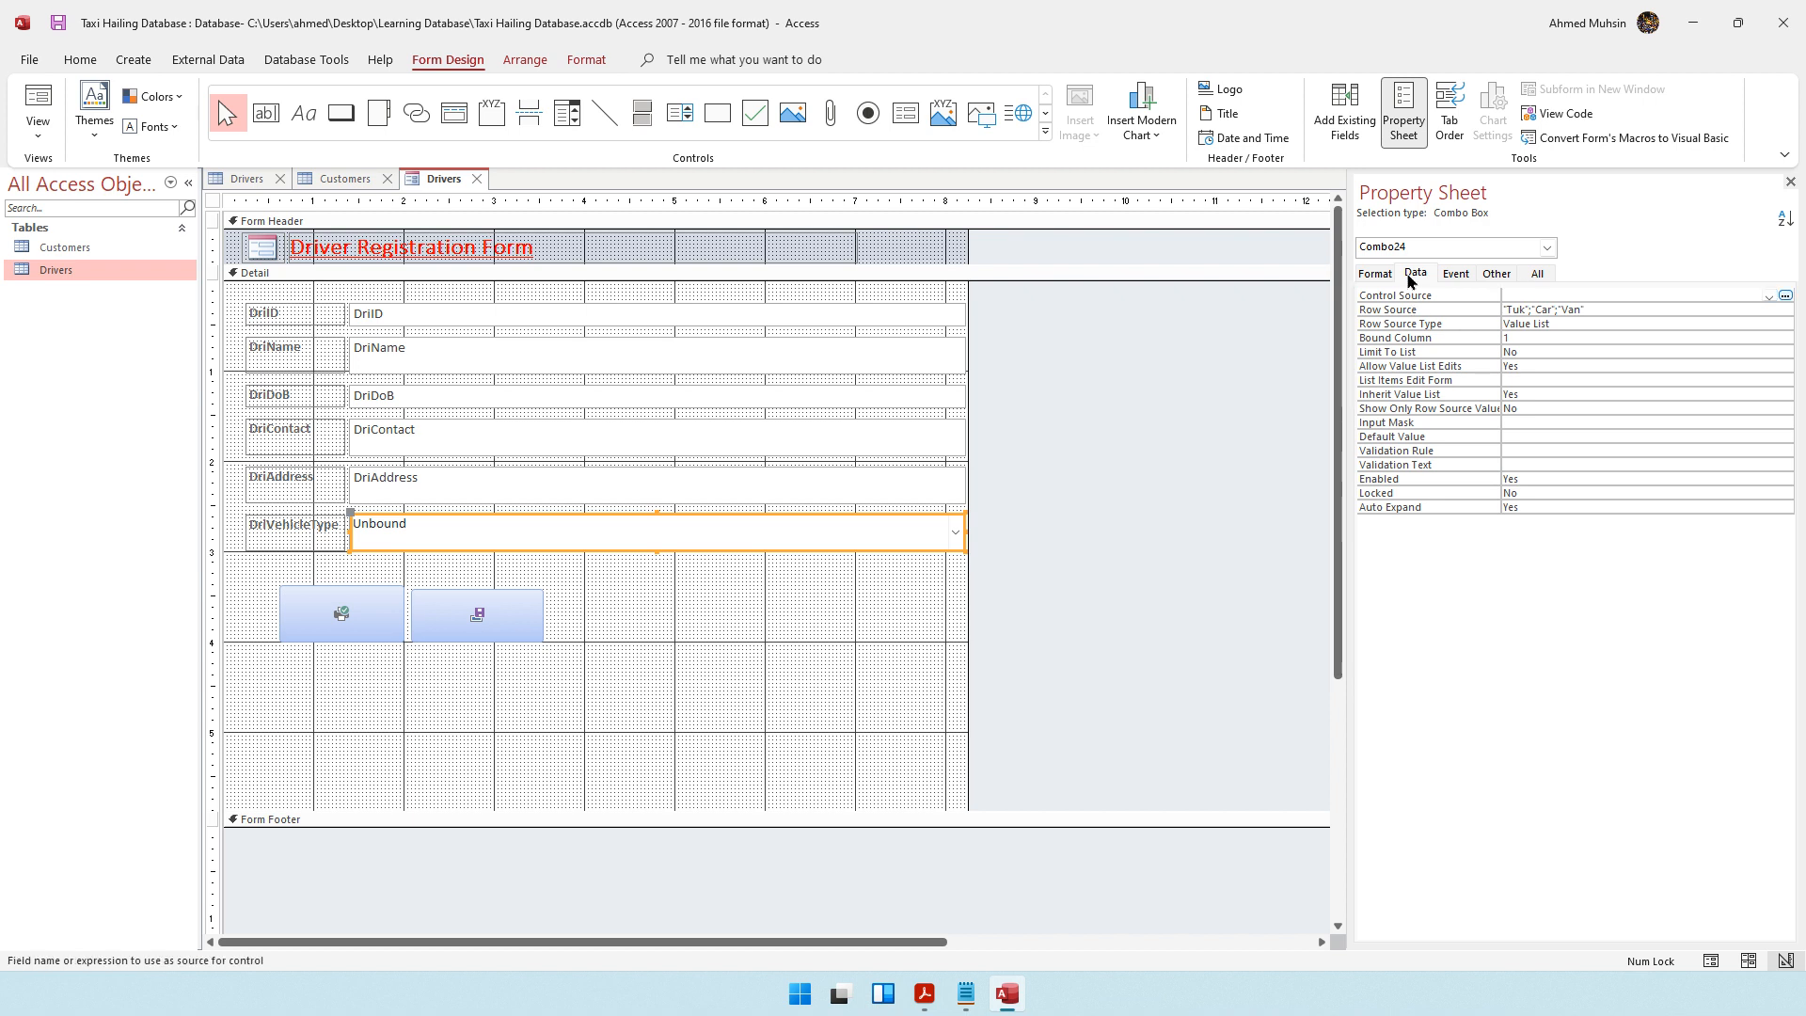
click(1767, 299)
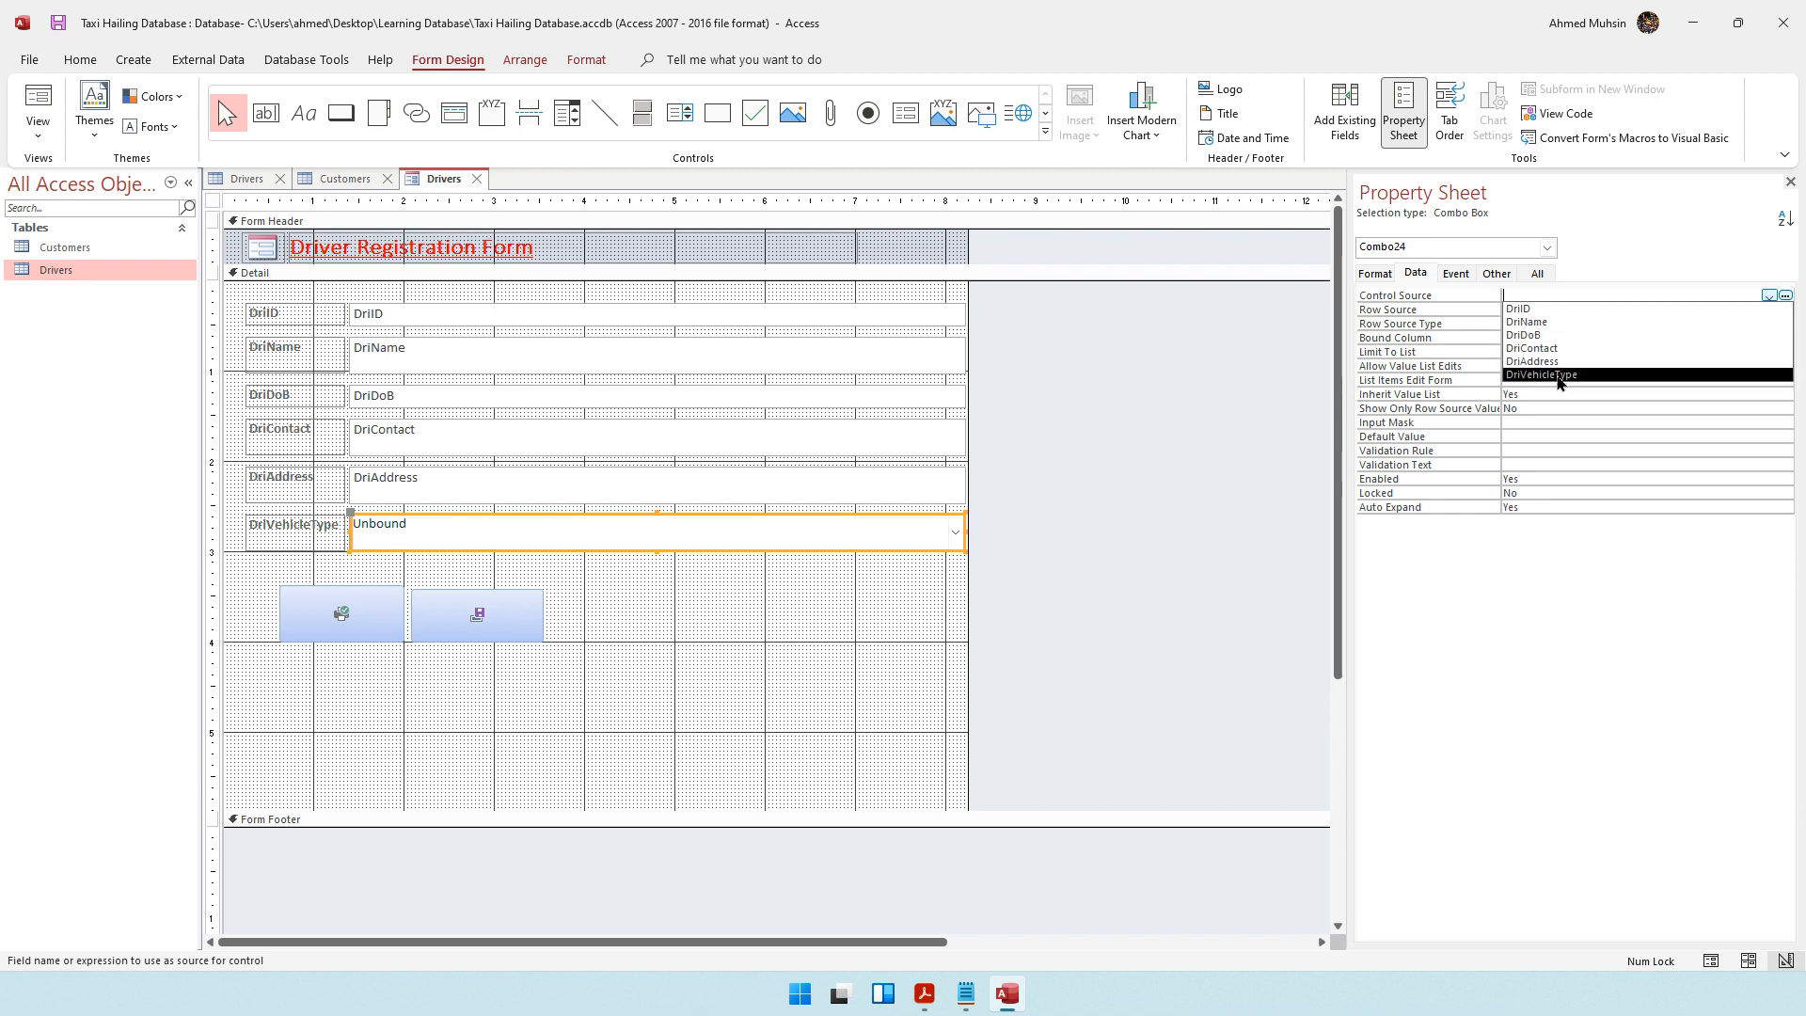
click(1557, 375)
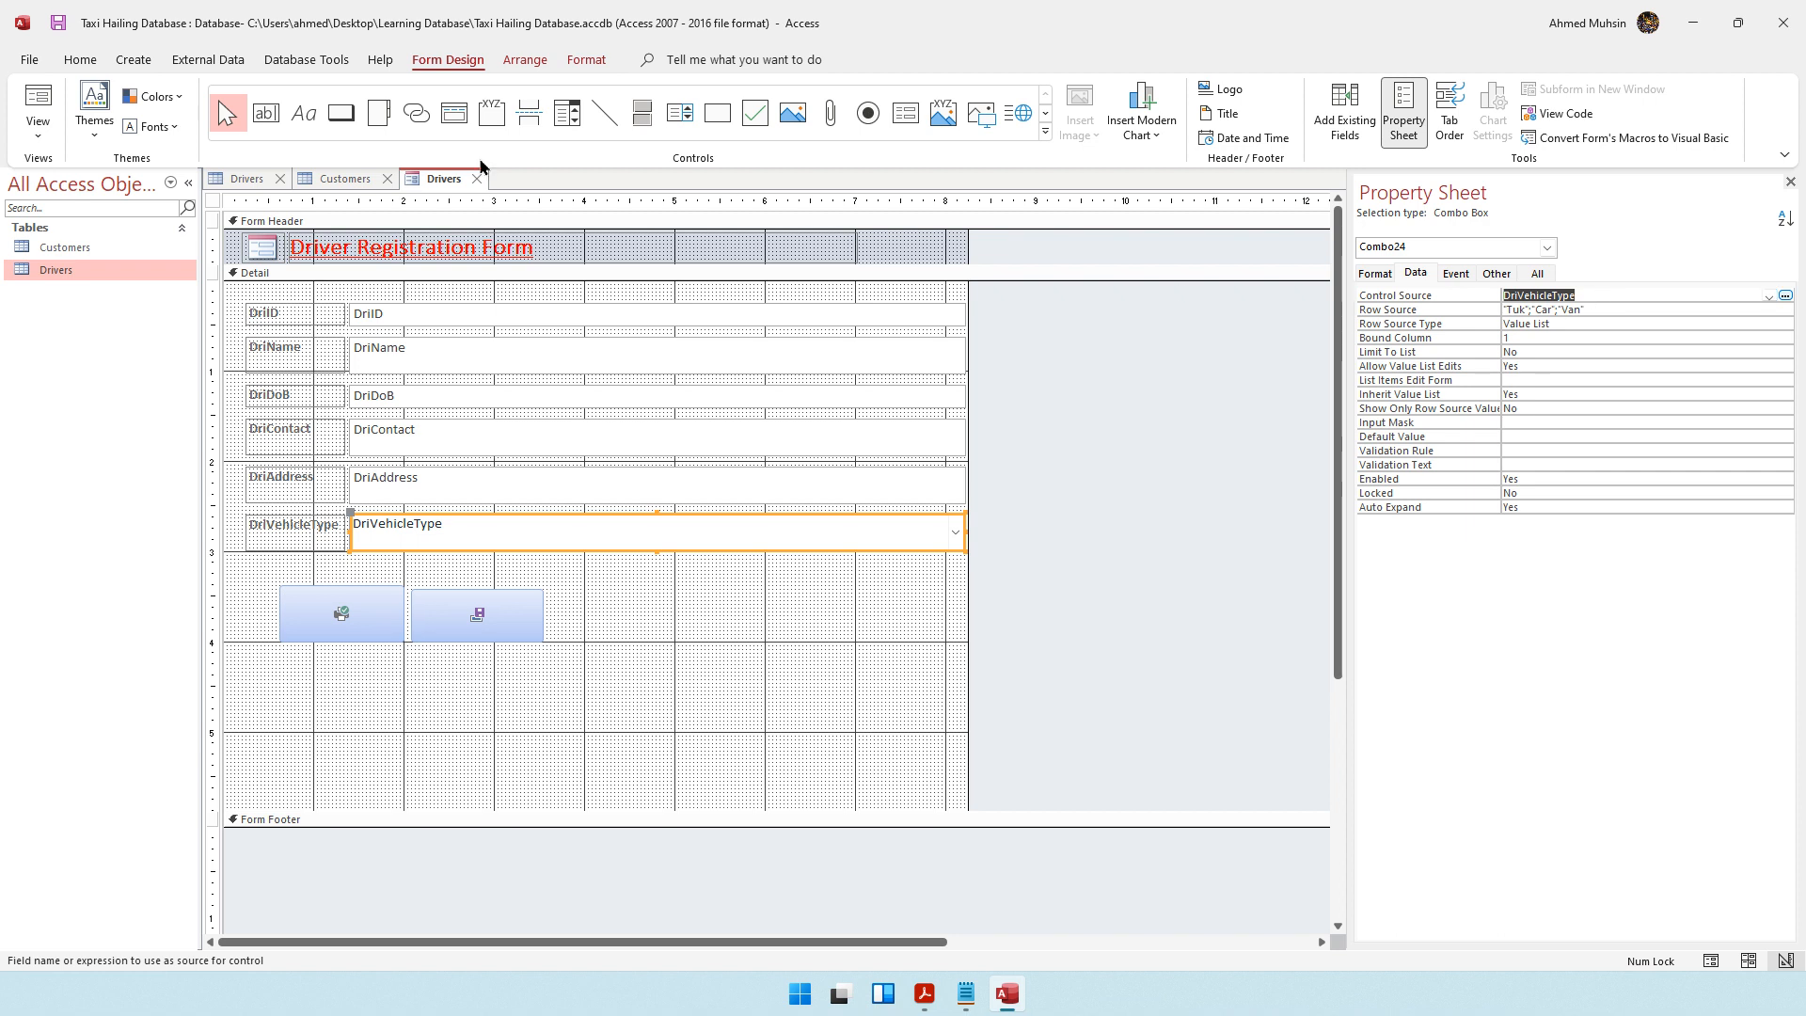
Check the vehicle type across all driver records and its list on a blank record in Form View, then return to Design View
click(38, 127)
click(63, 186)
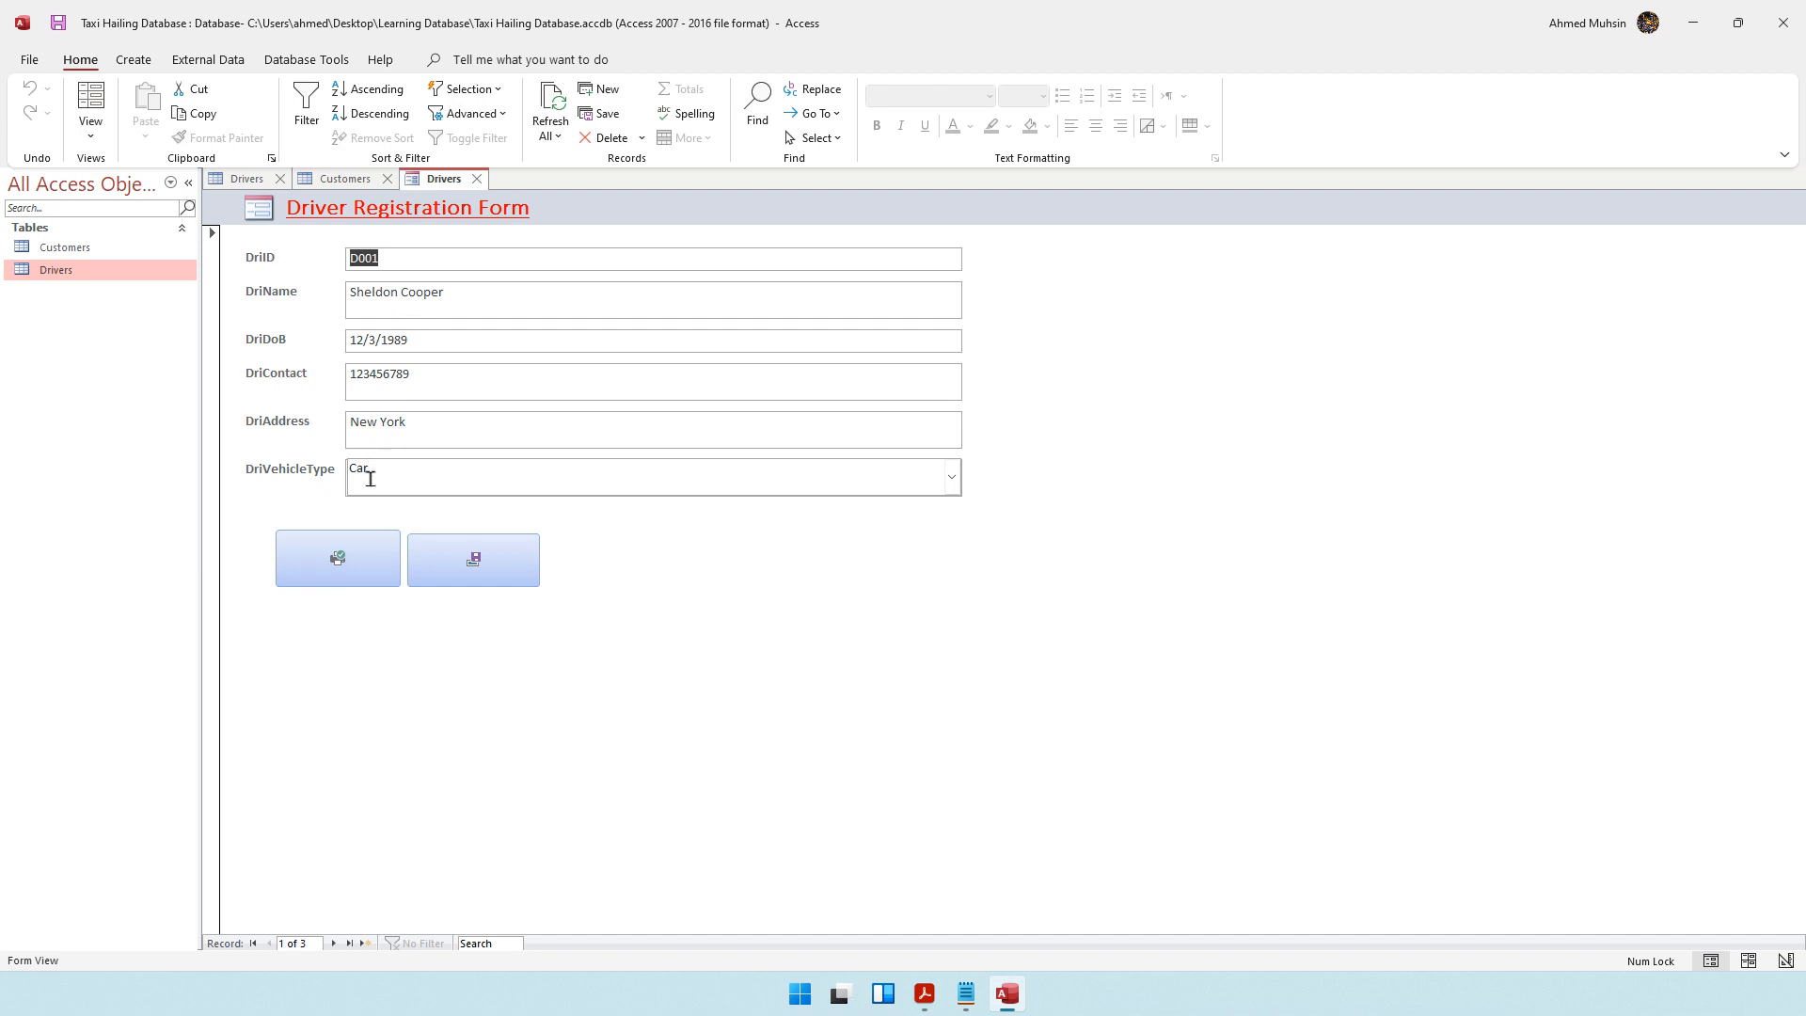
click(333, 943)
click(333, 943)
click(333, 943)
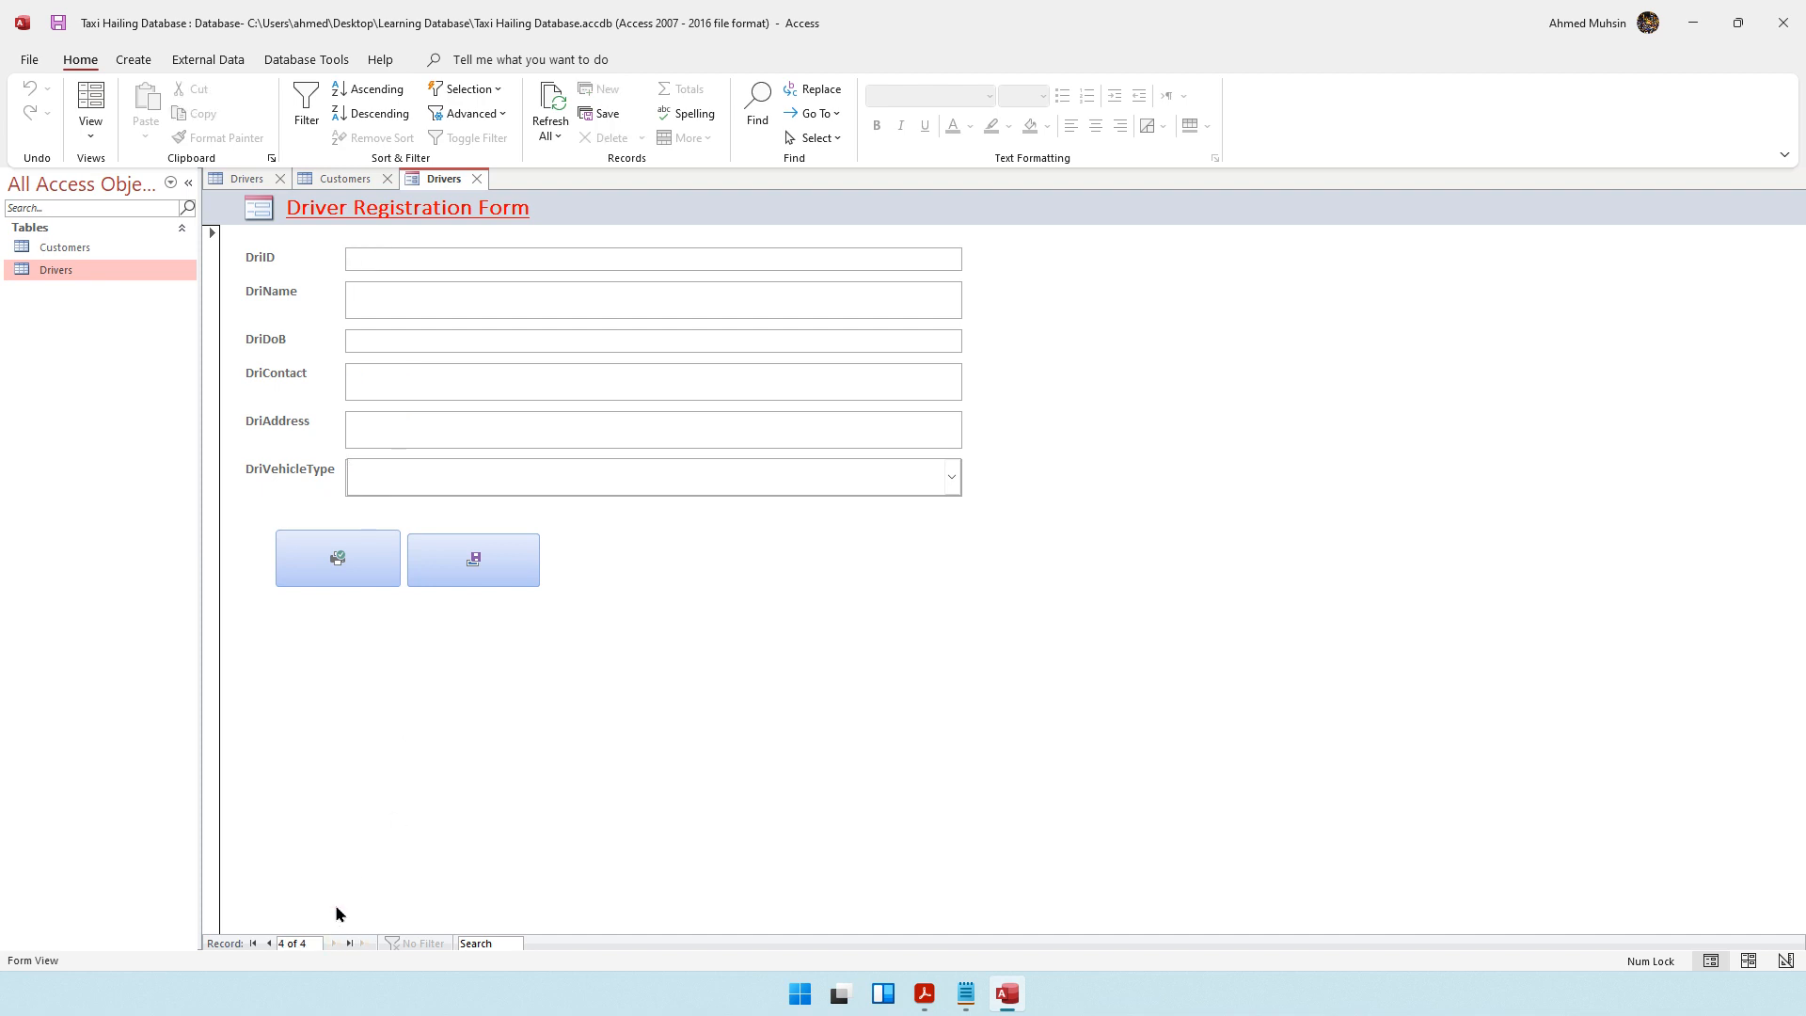
click(952, 477)
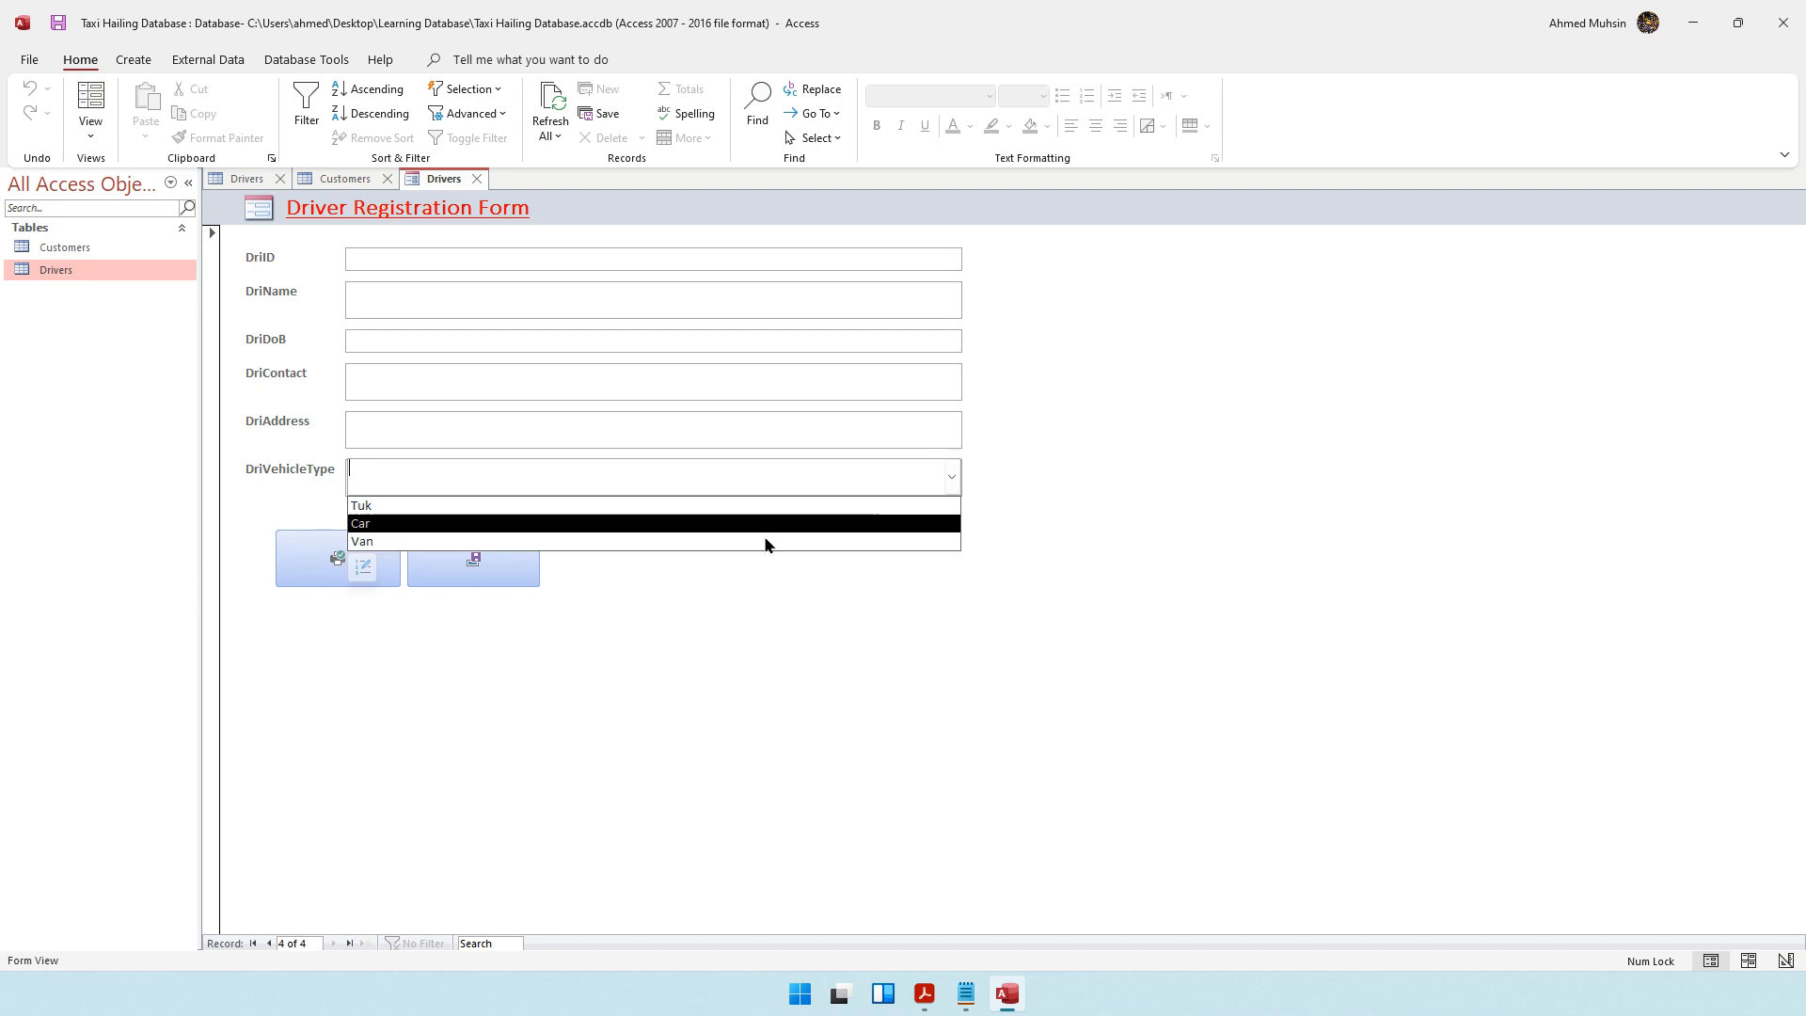
click(603, 613)
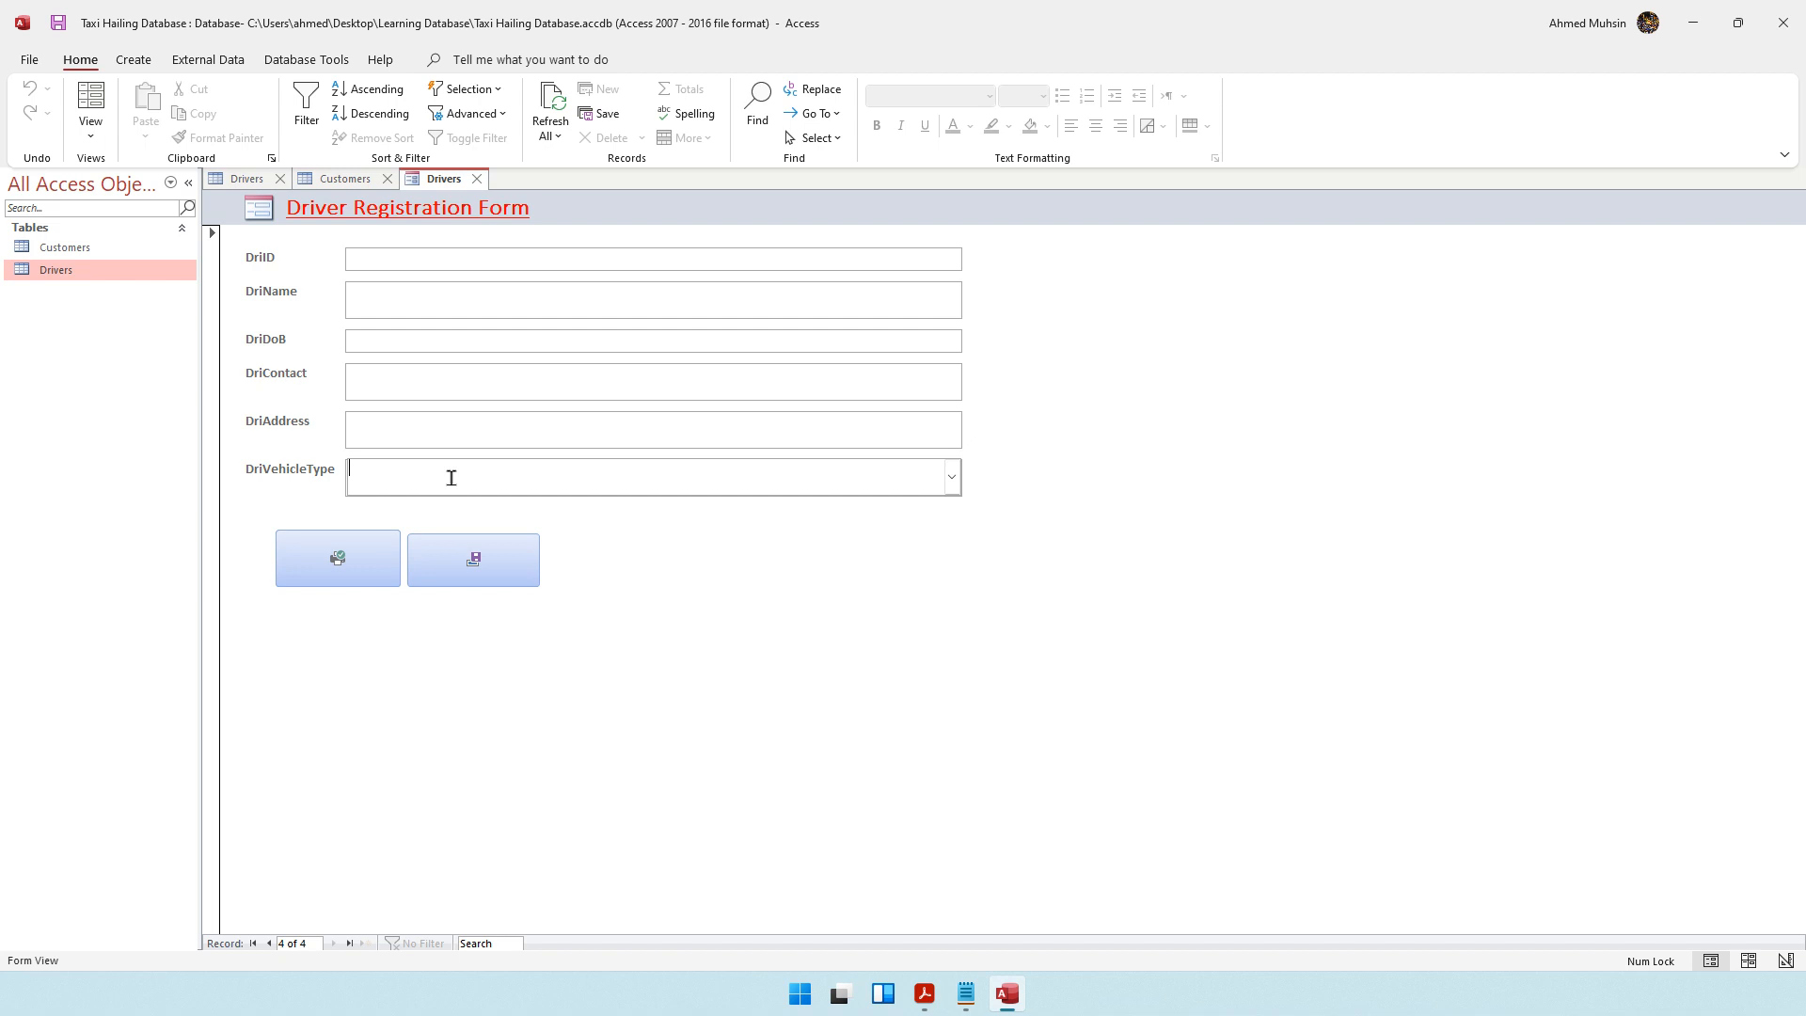
click(92, 130)
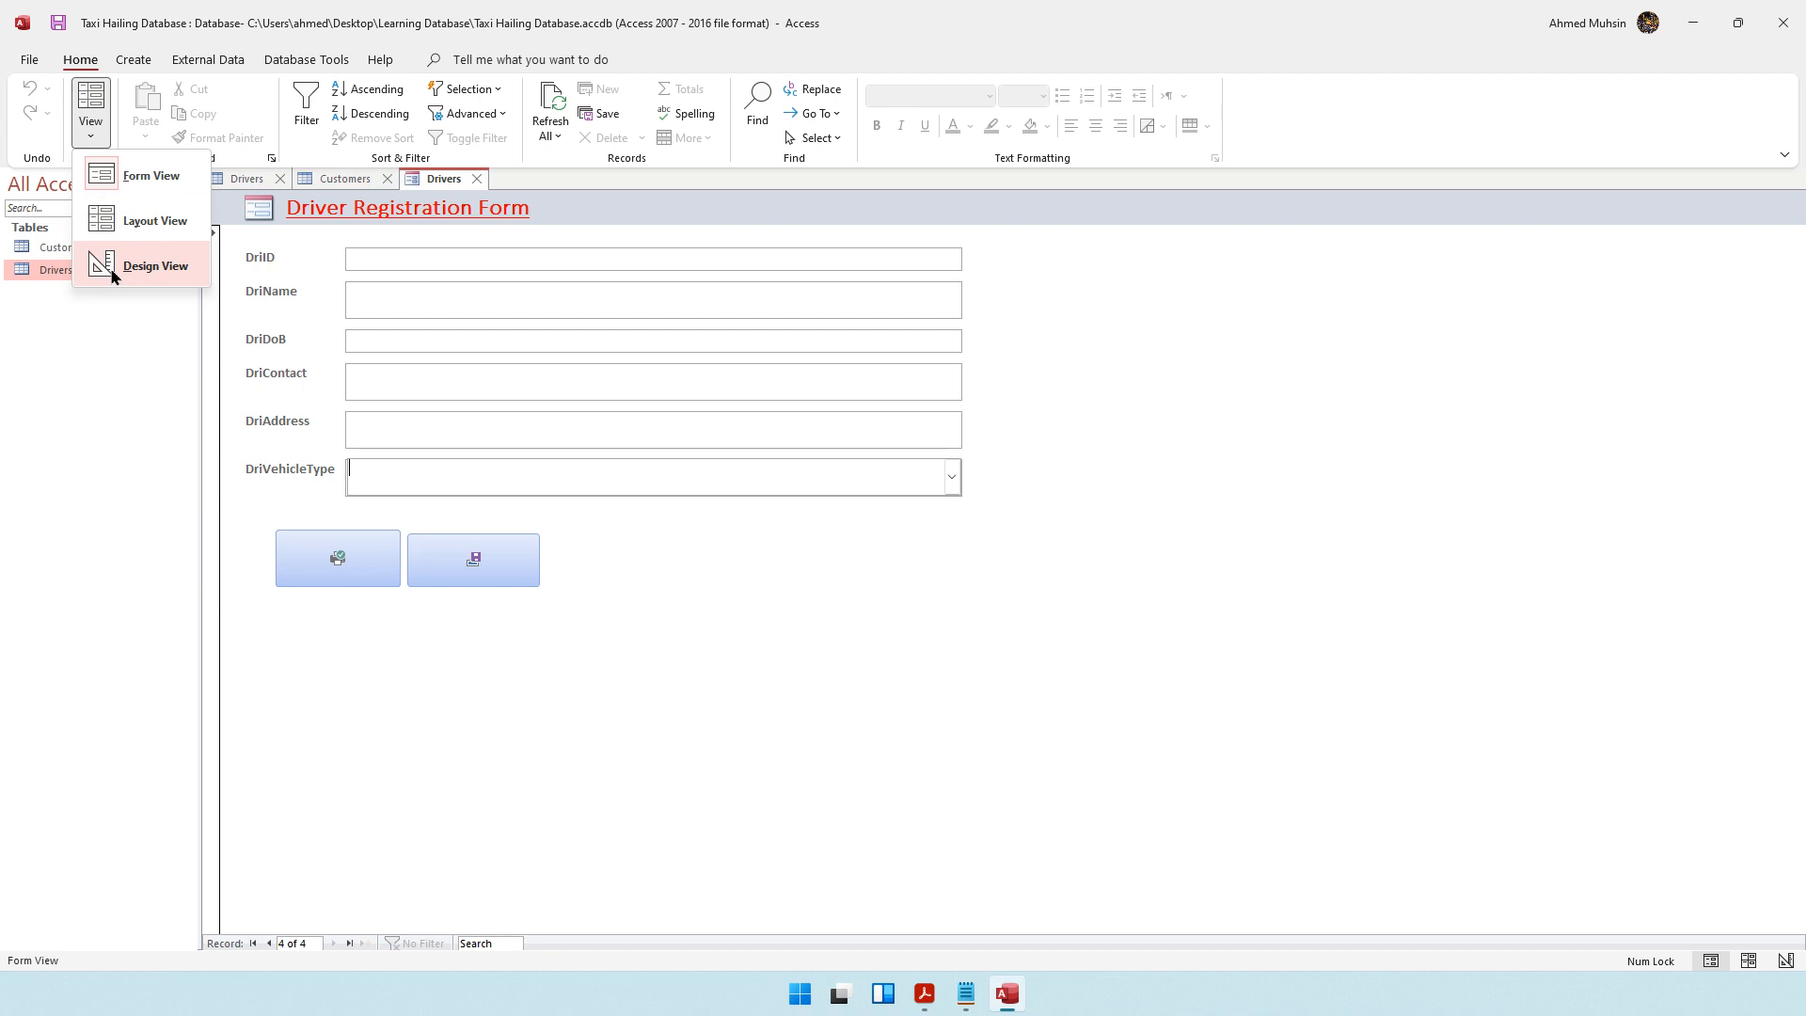
click(113, 274)
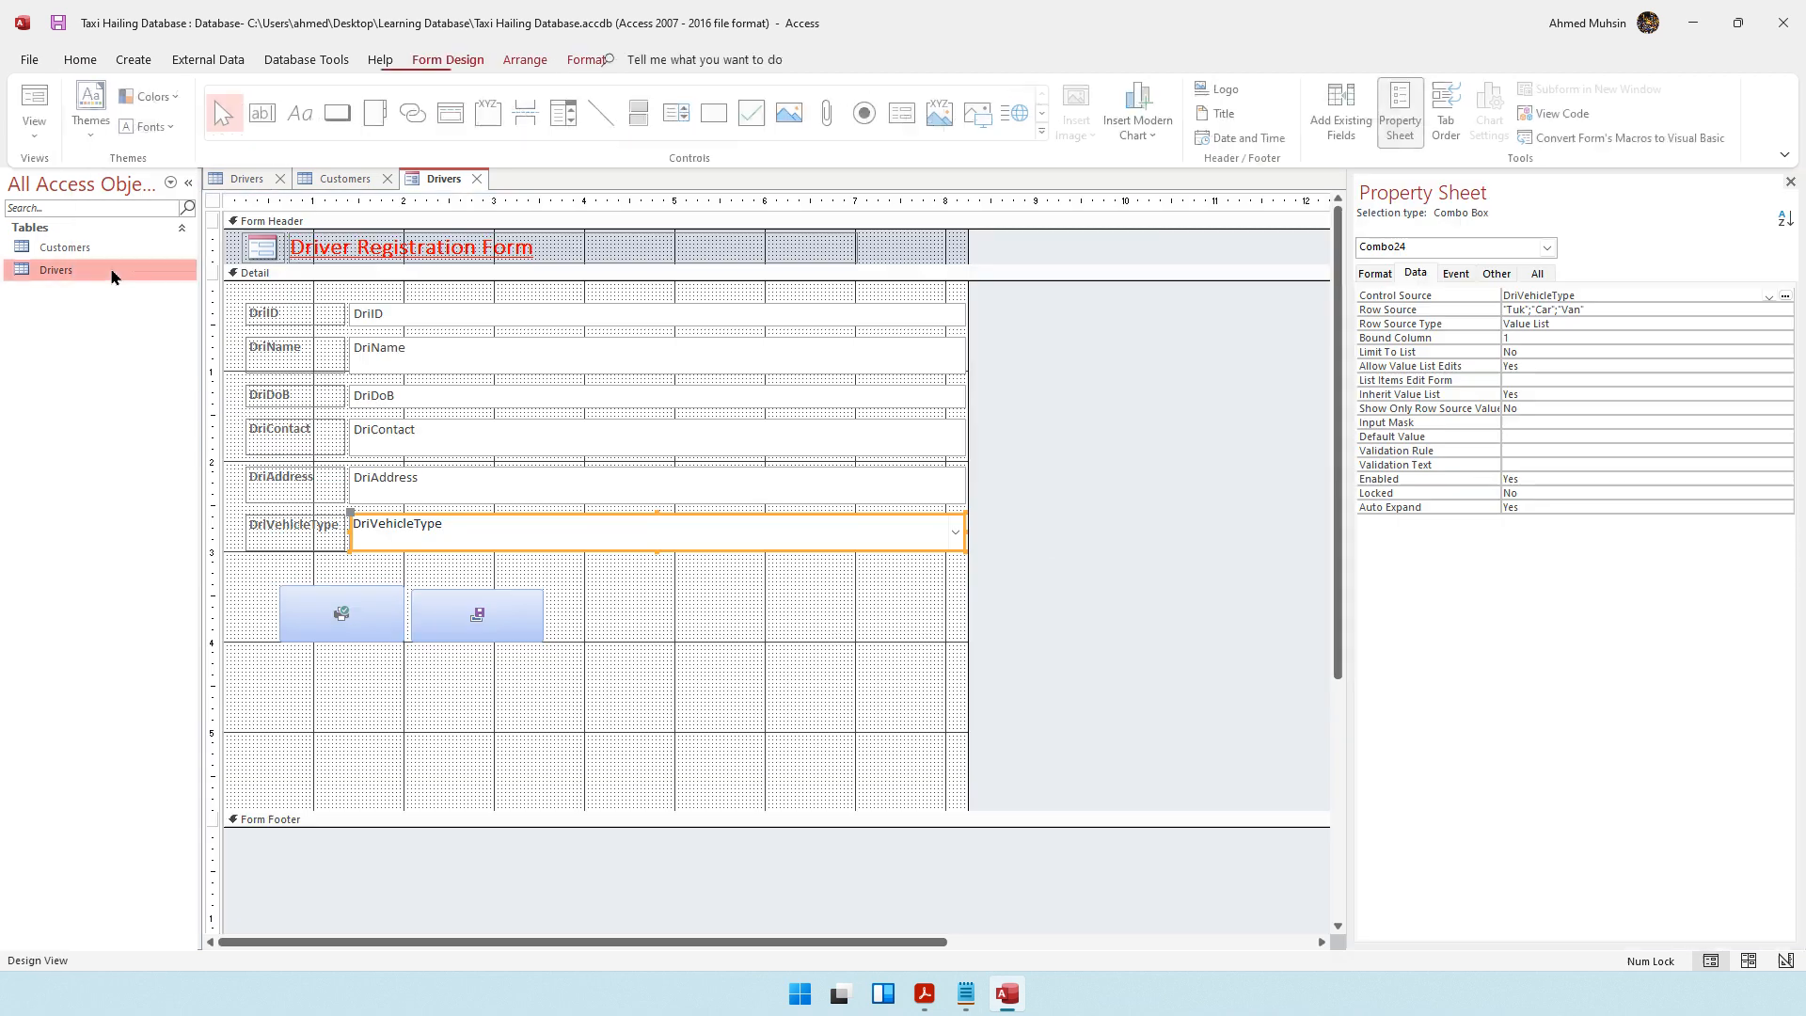
click(1056, 559)
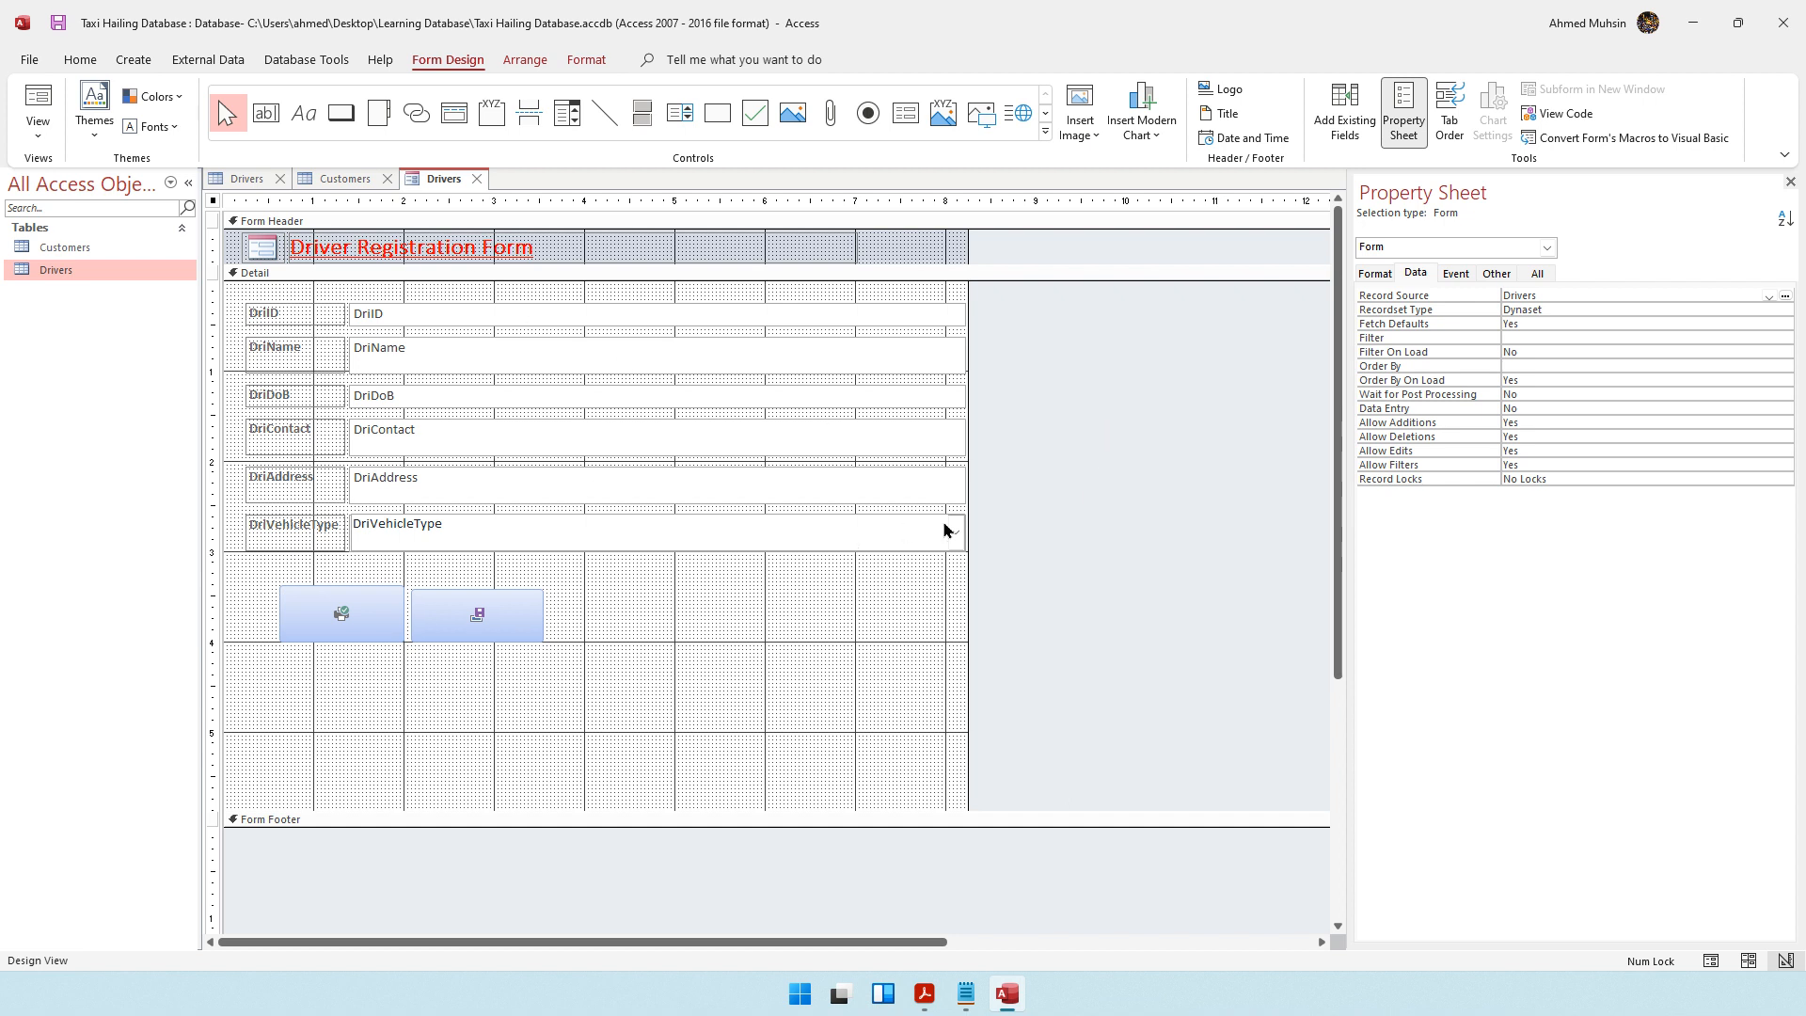
Examine the records in the Customers and Drivers tables
double_click(81, 250)
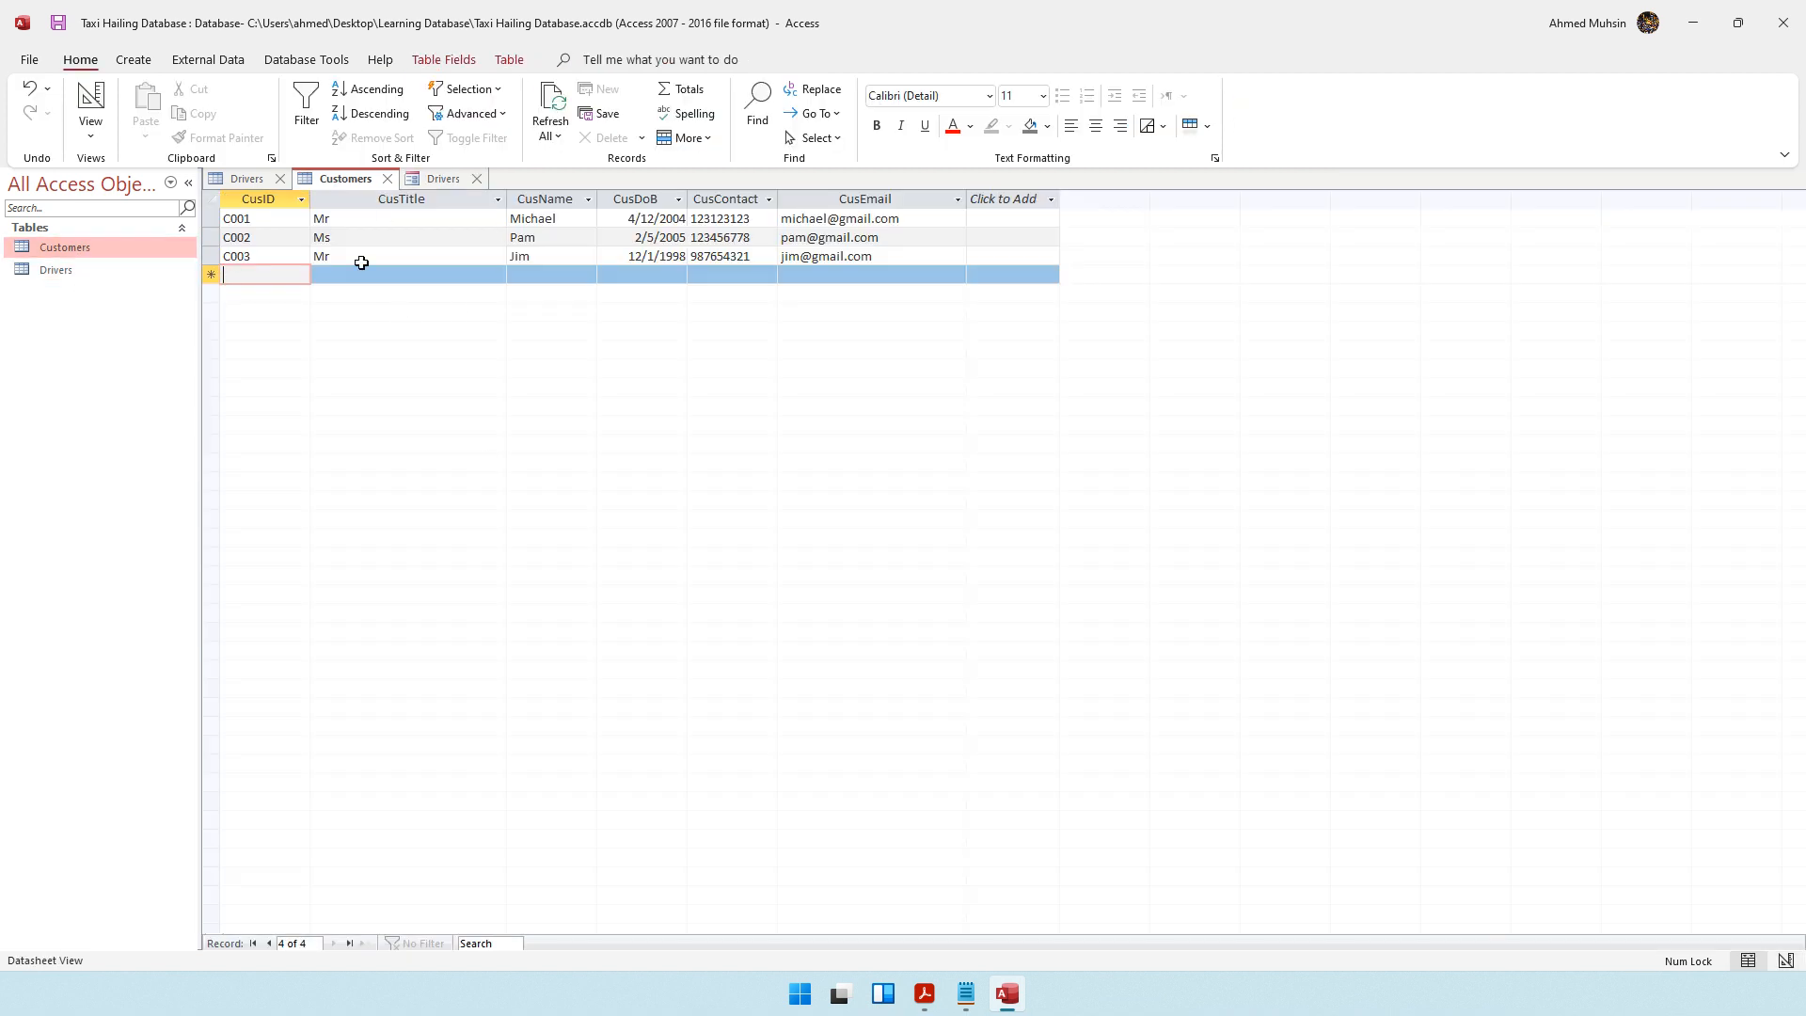
click(53, 276)
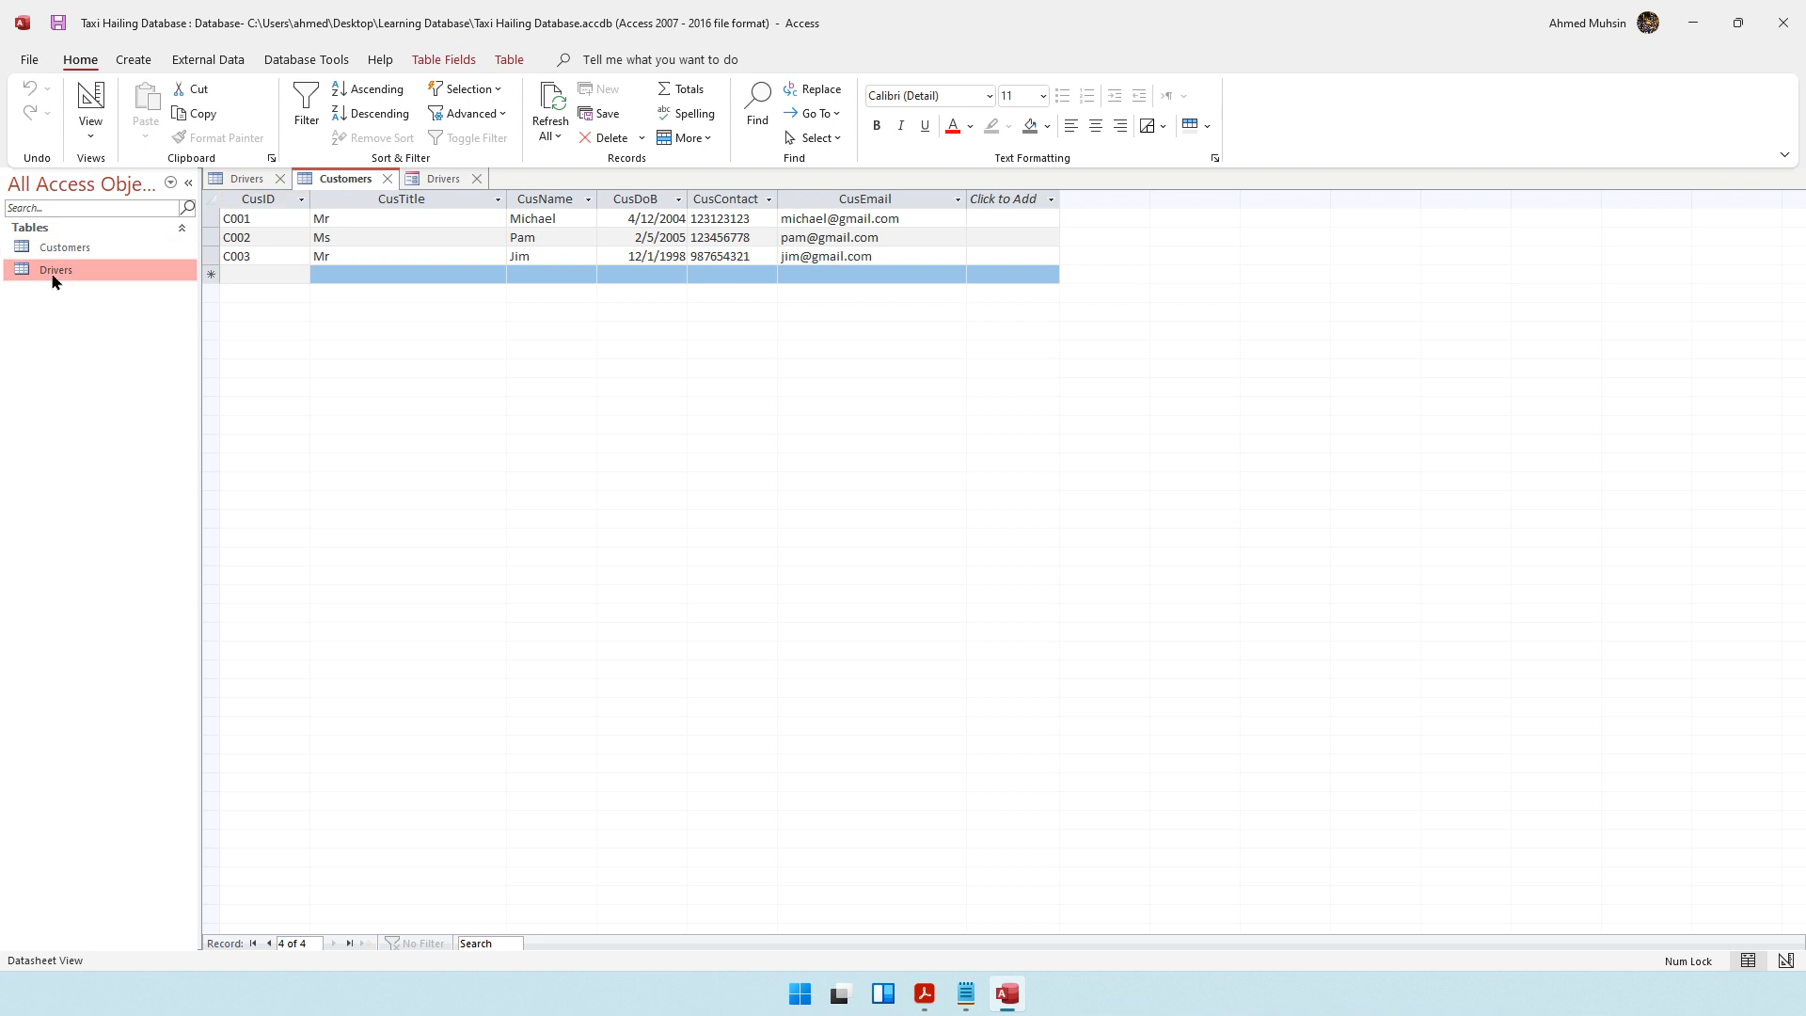
double_click(54, 272)
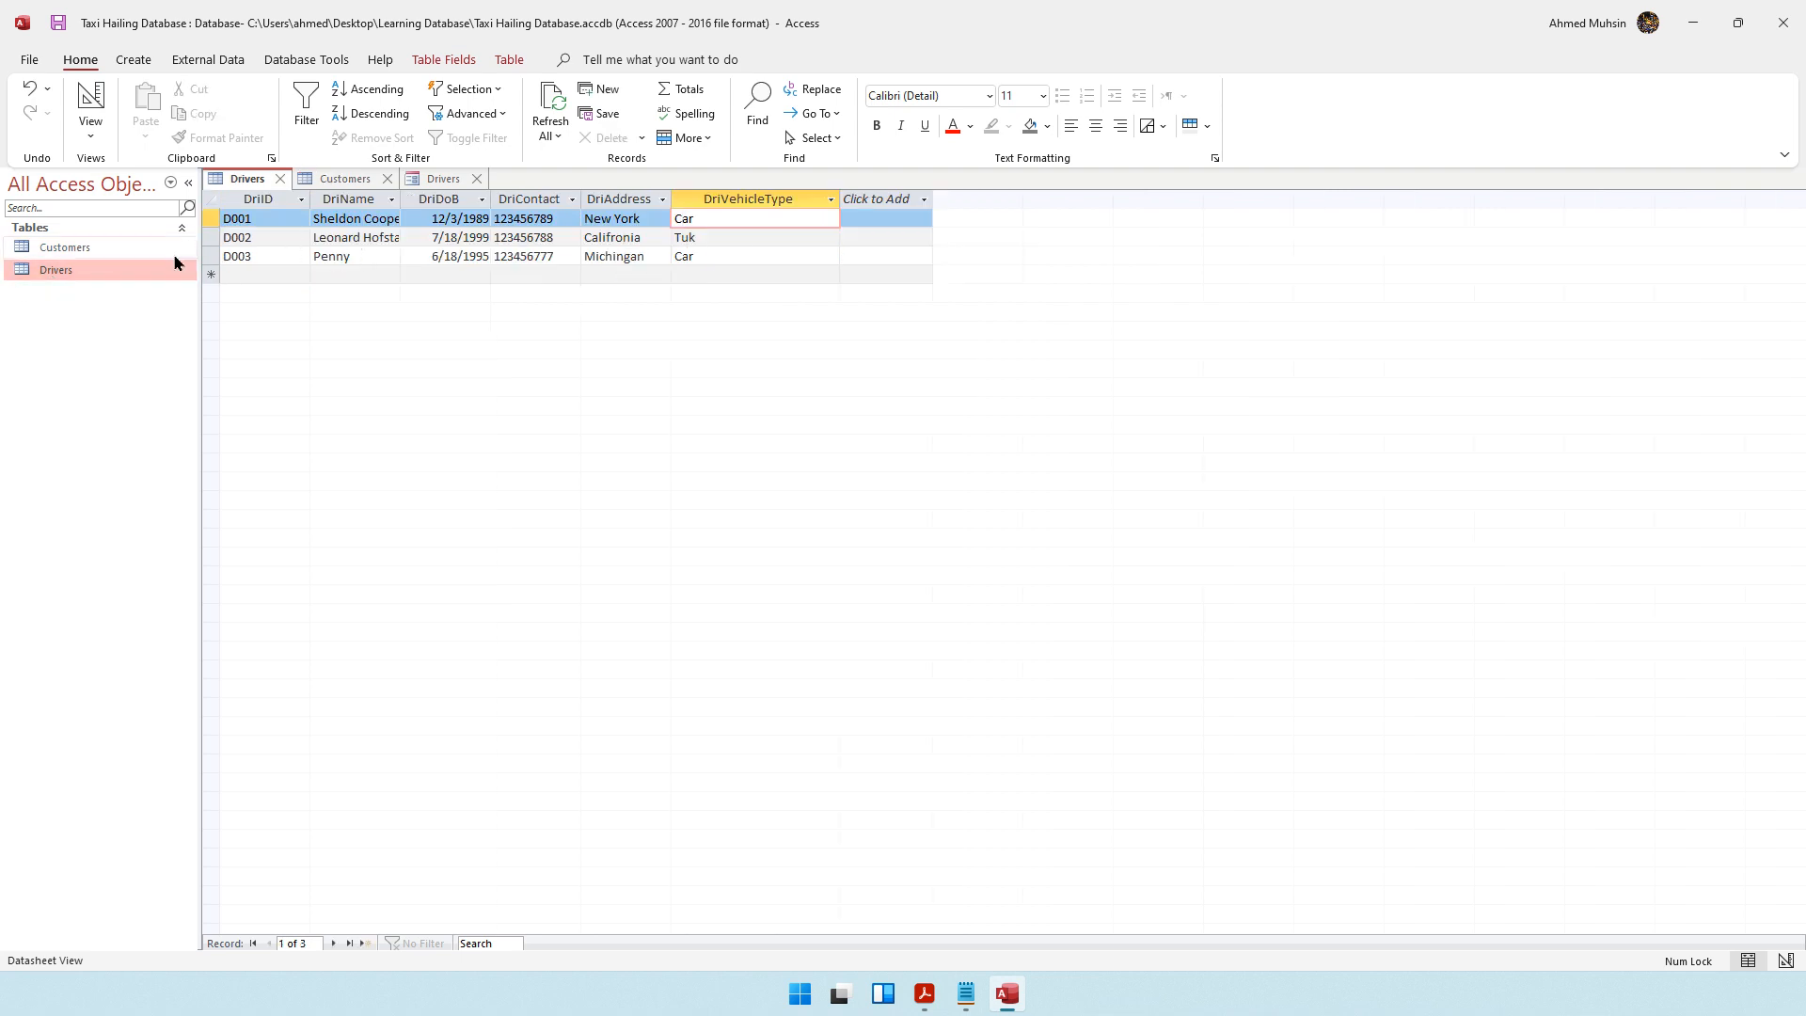
click(114, 255)
double_click(114, 252)
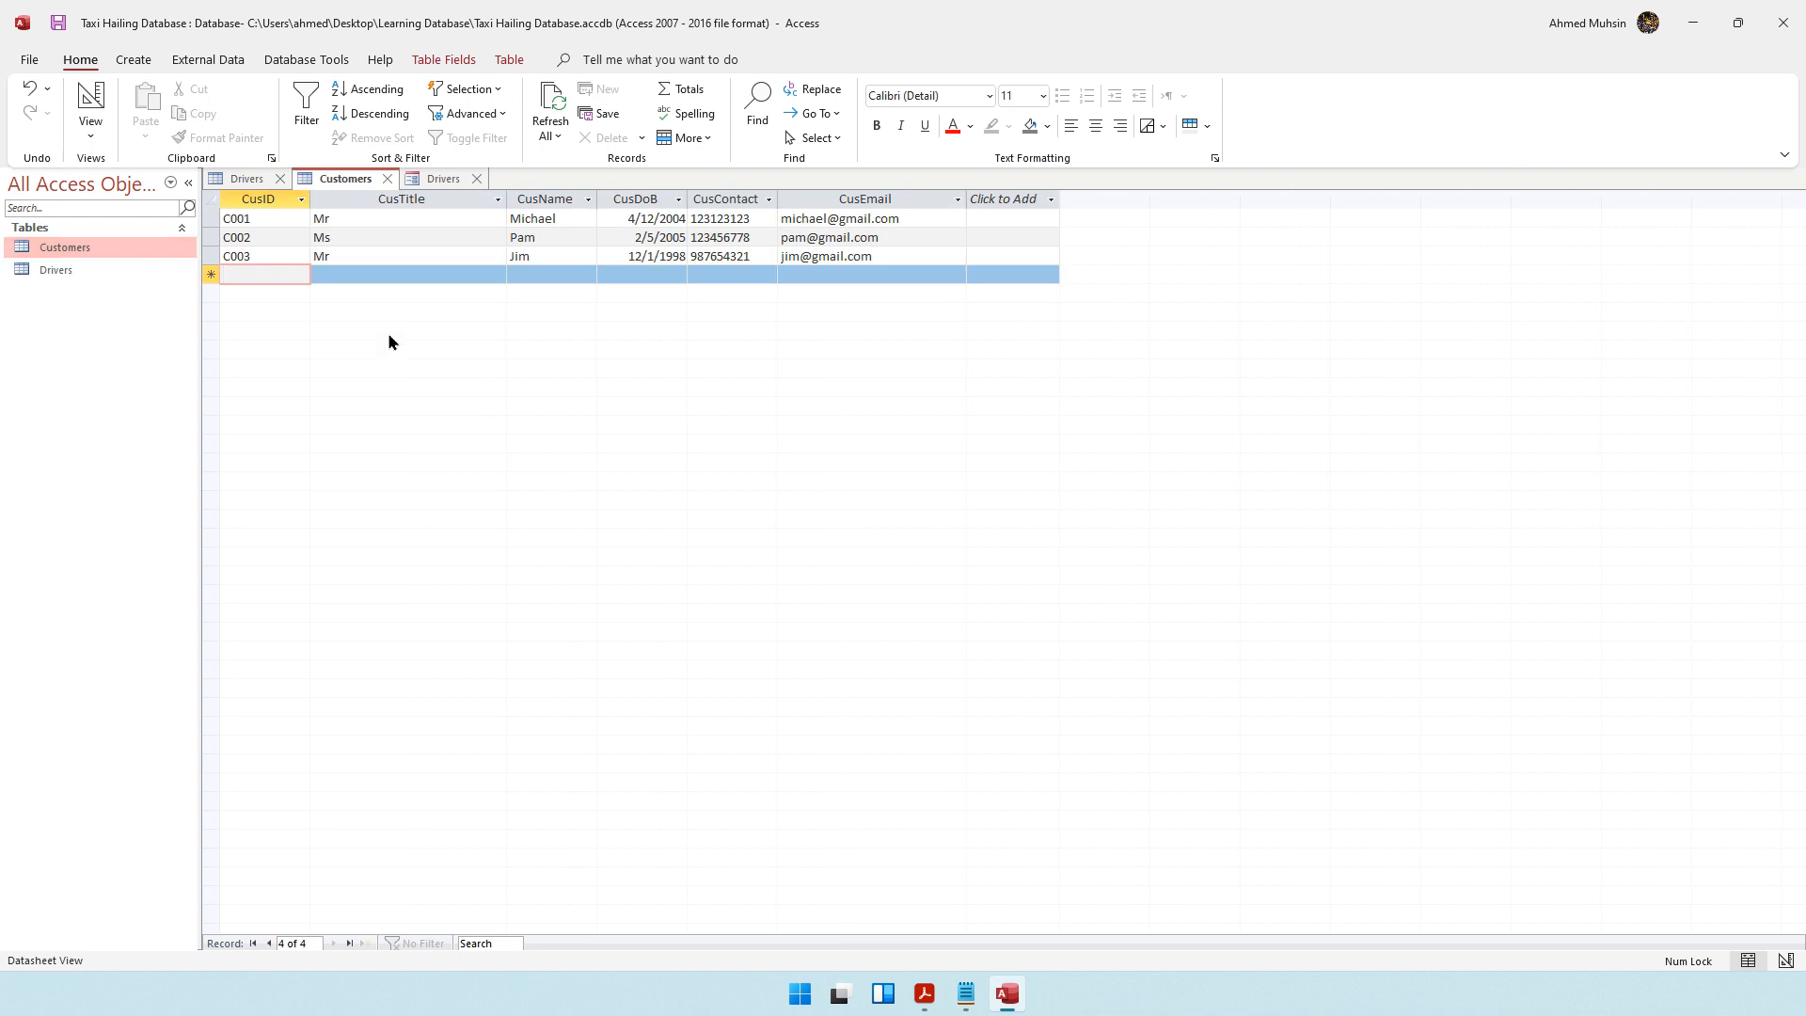
Return to the driver form and save it under the name Drivers Registration Form
click(438, 188)
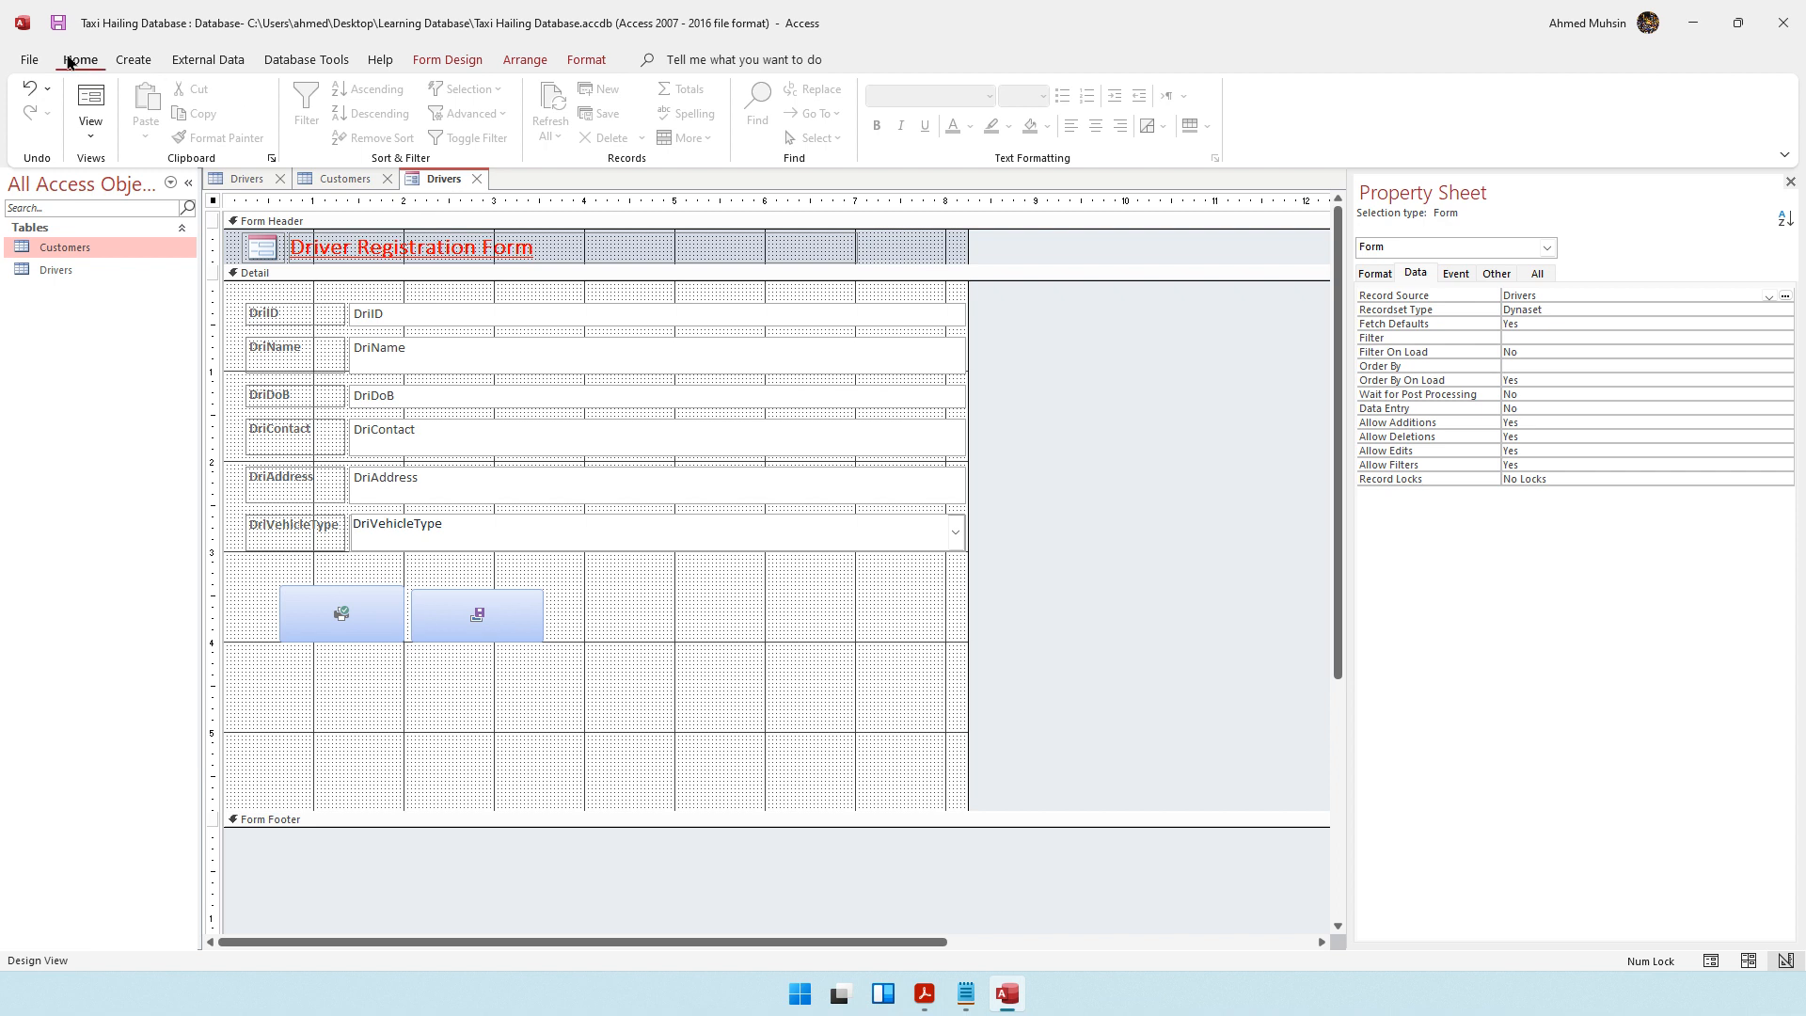
click(58, 23)
click(844, 344)
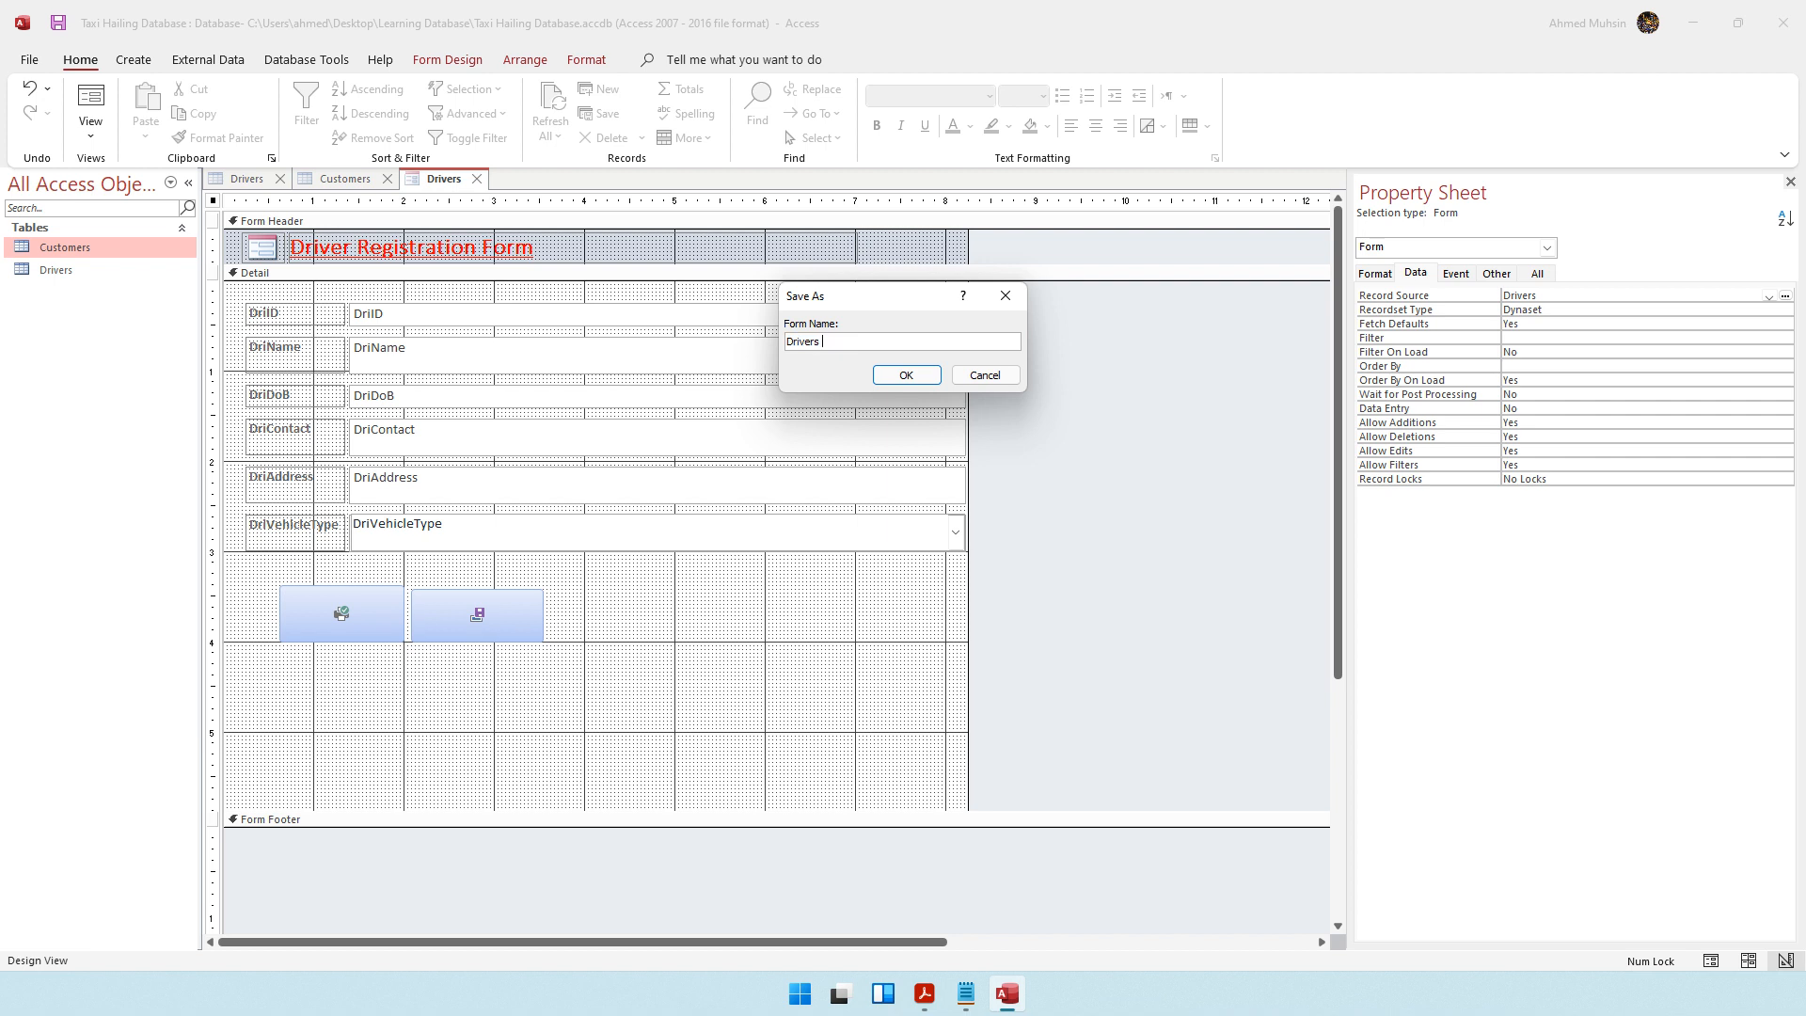
text(Registration Form)
click(884, 379)
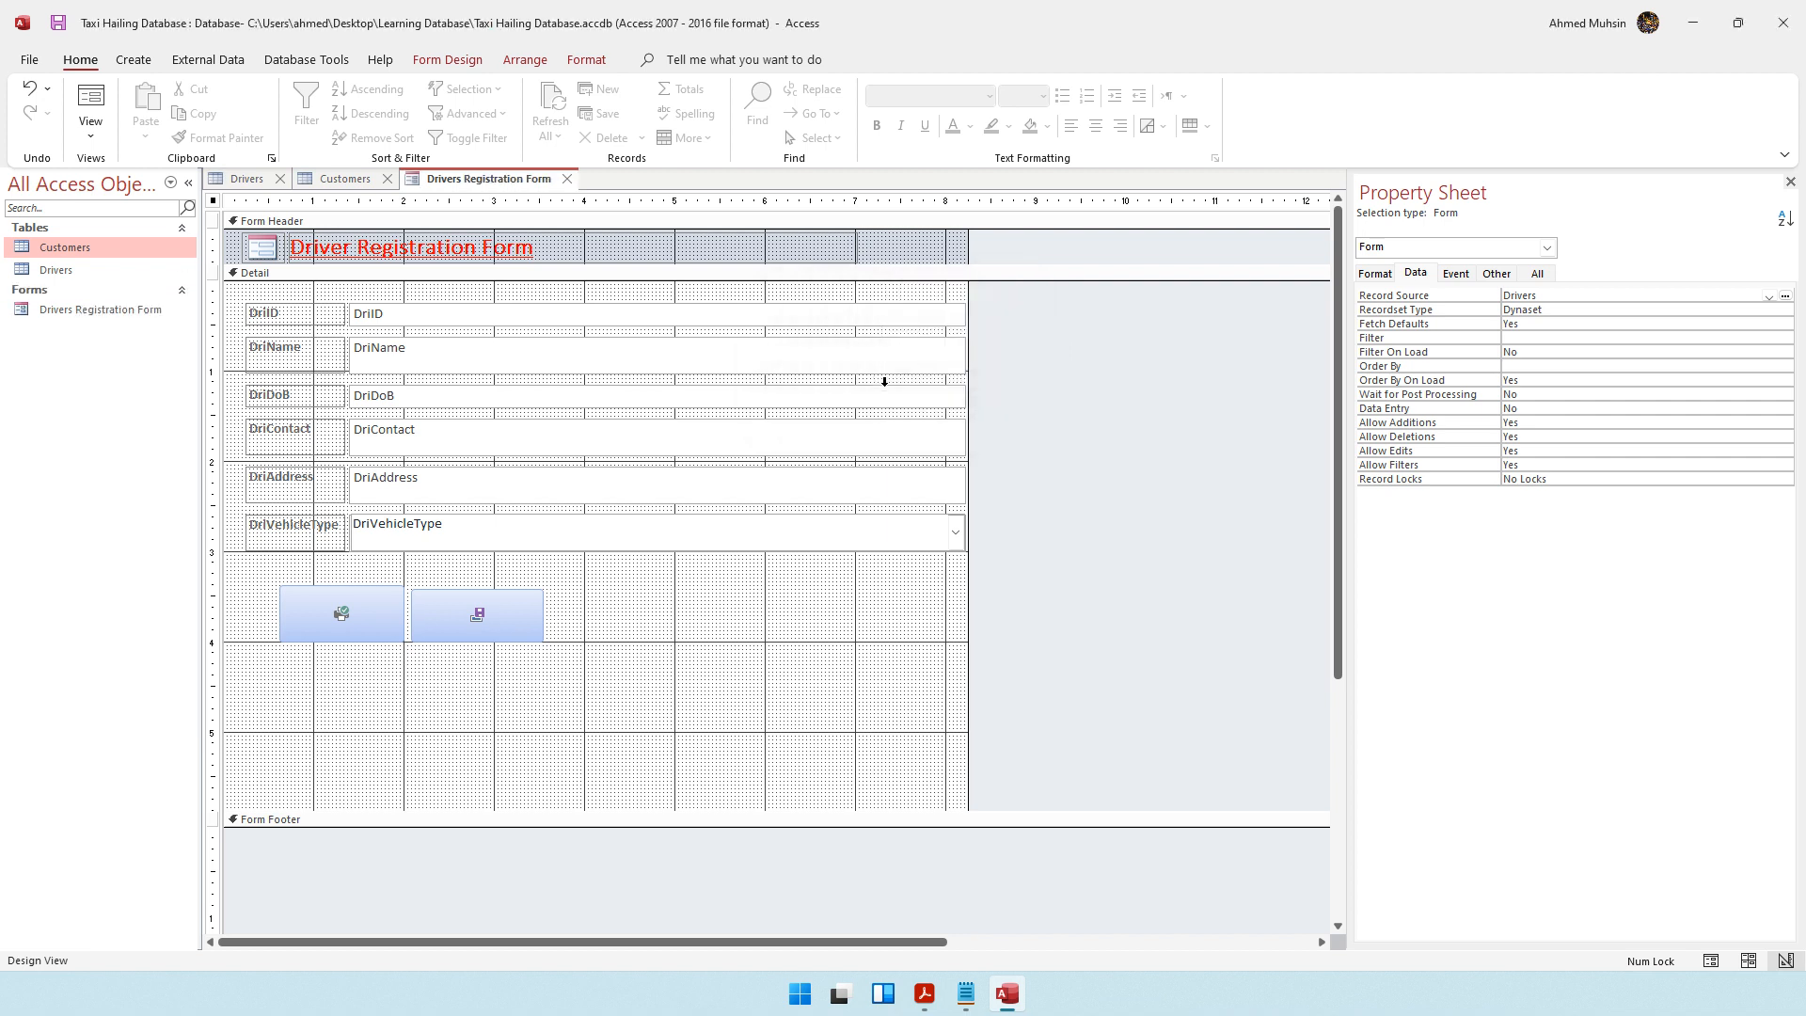
click(91, 317)
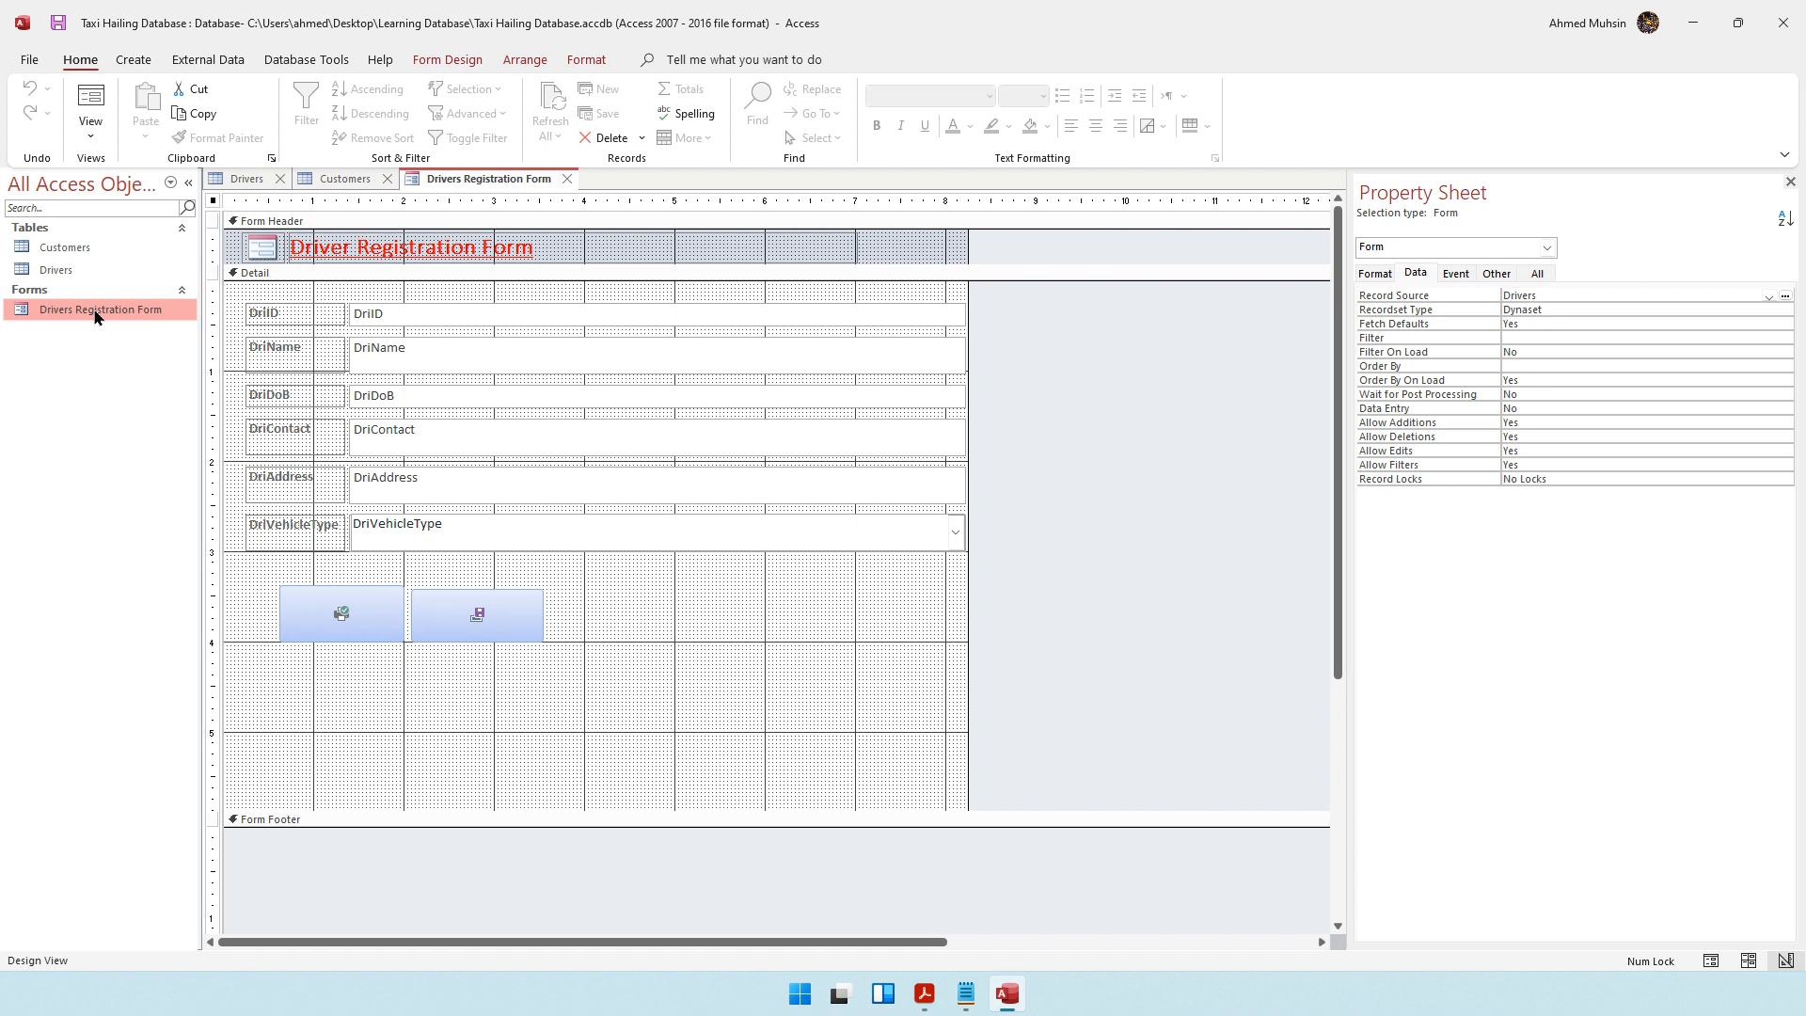
click(170, 184)
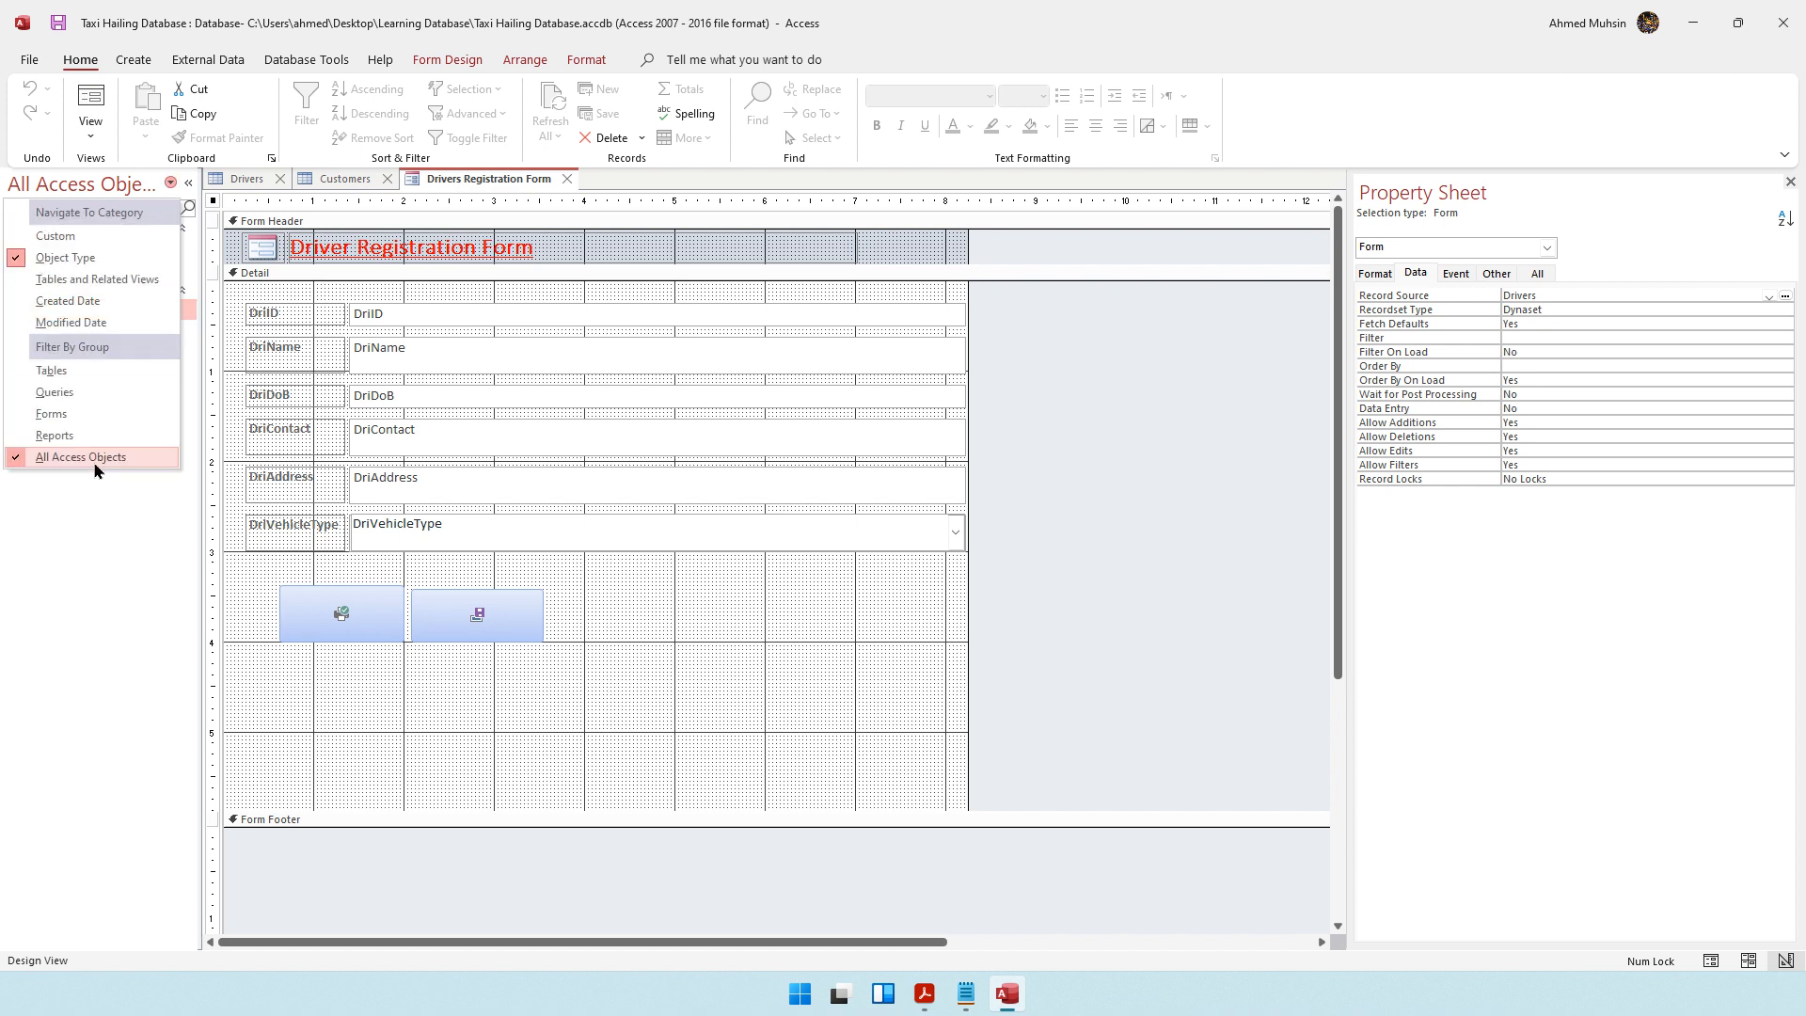
click(115, 523)
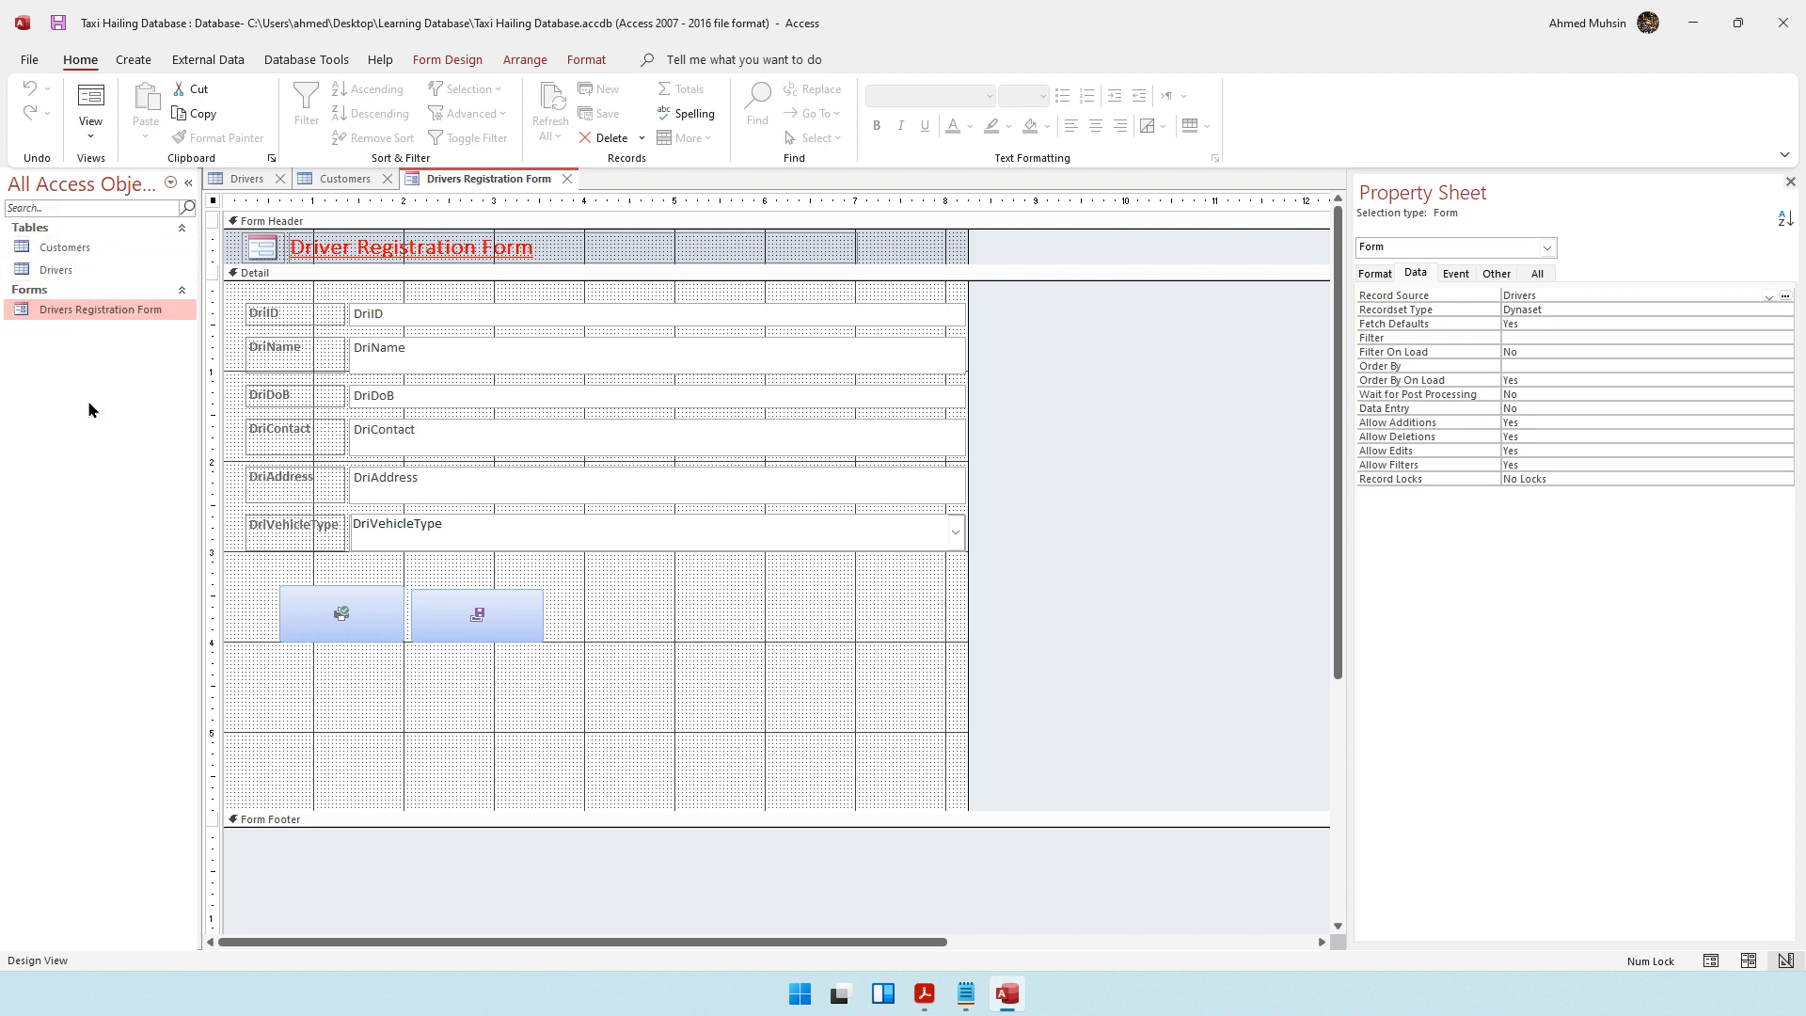
click(170, 182)
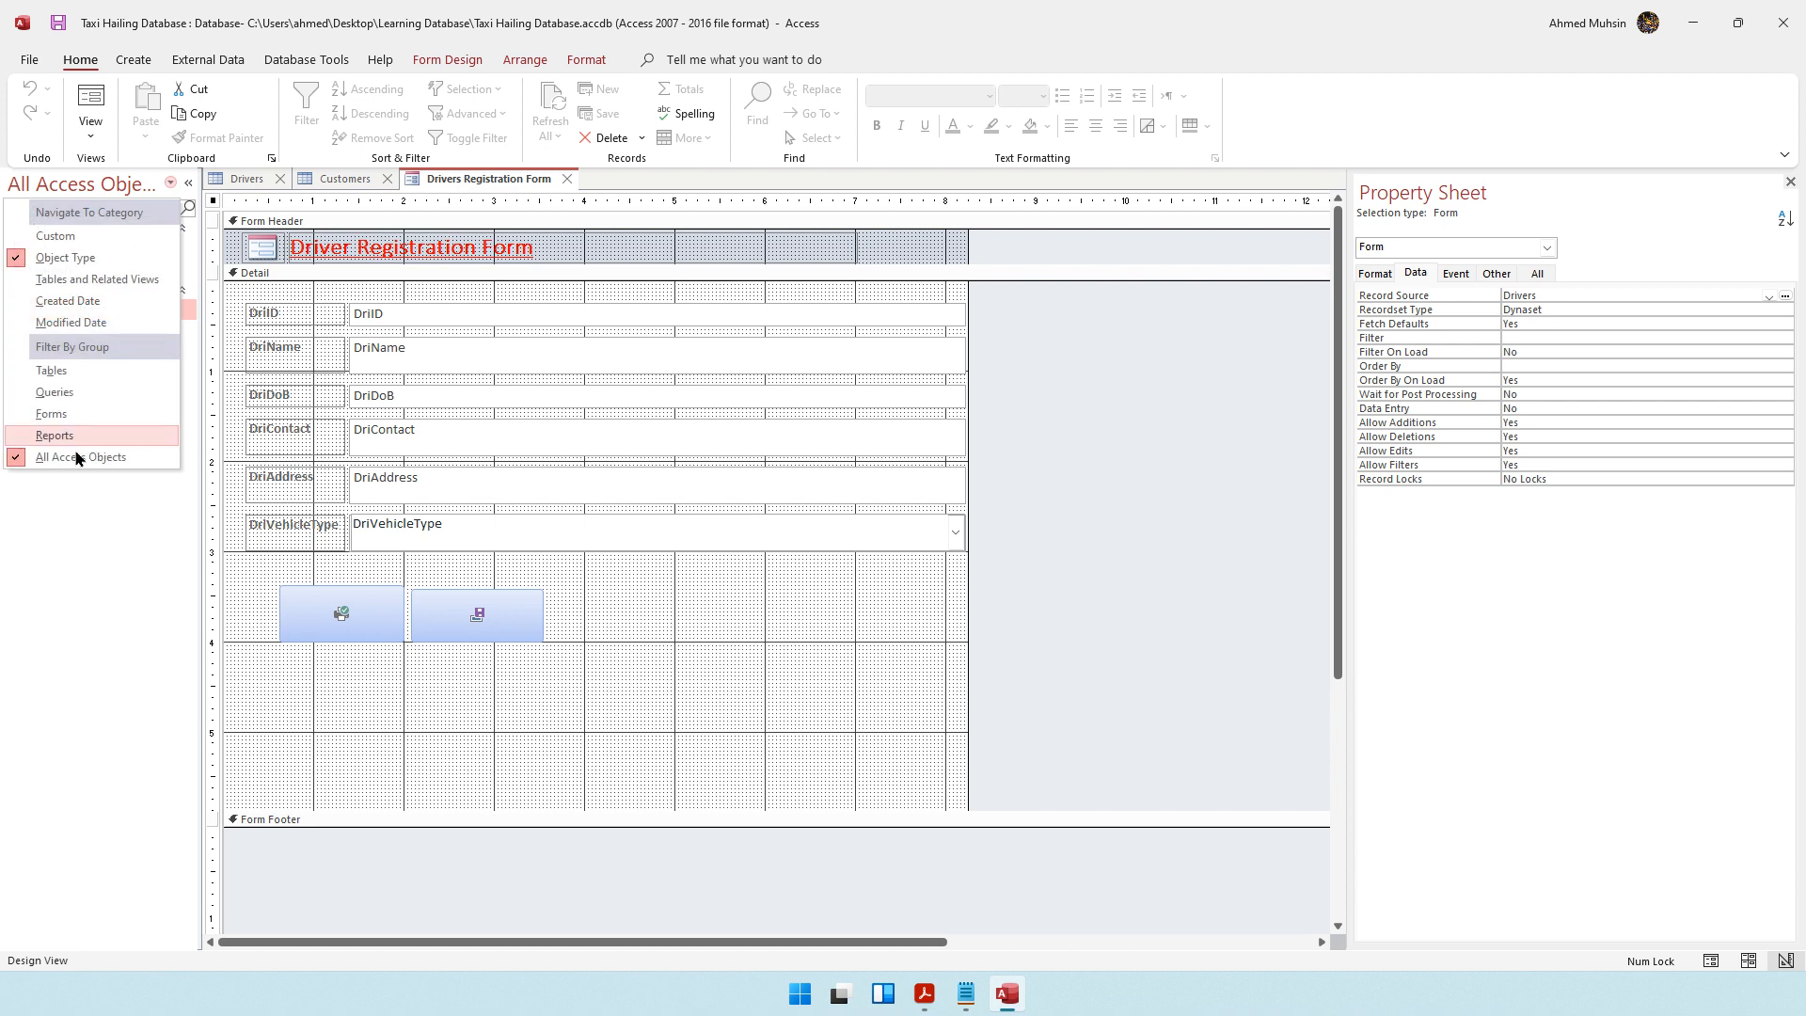
click(95, 516)
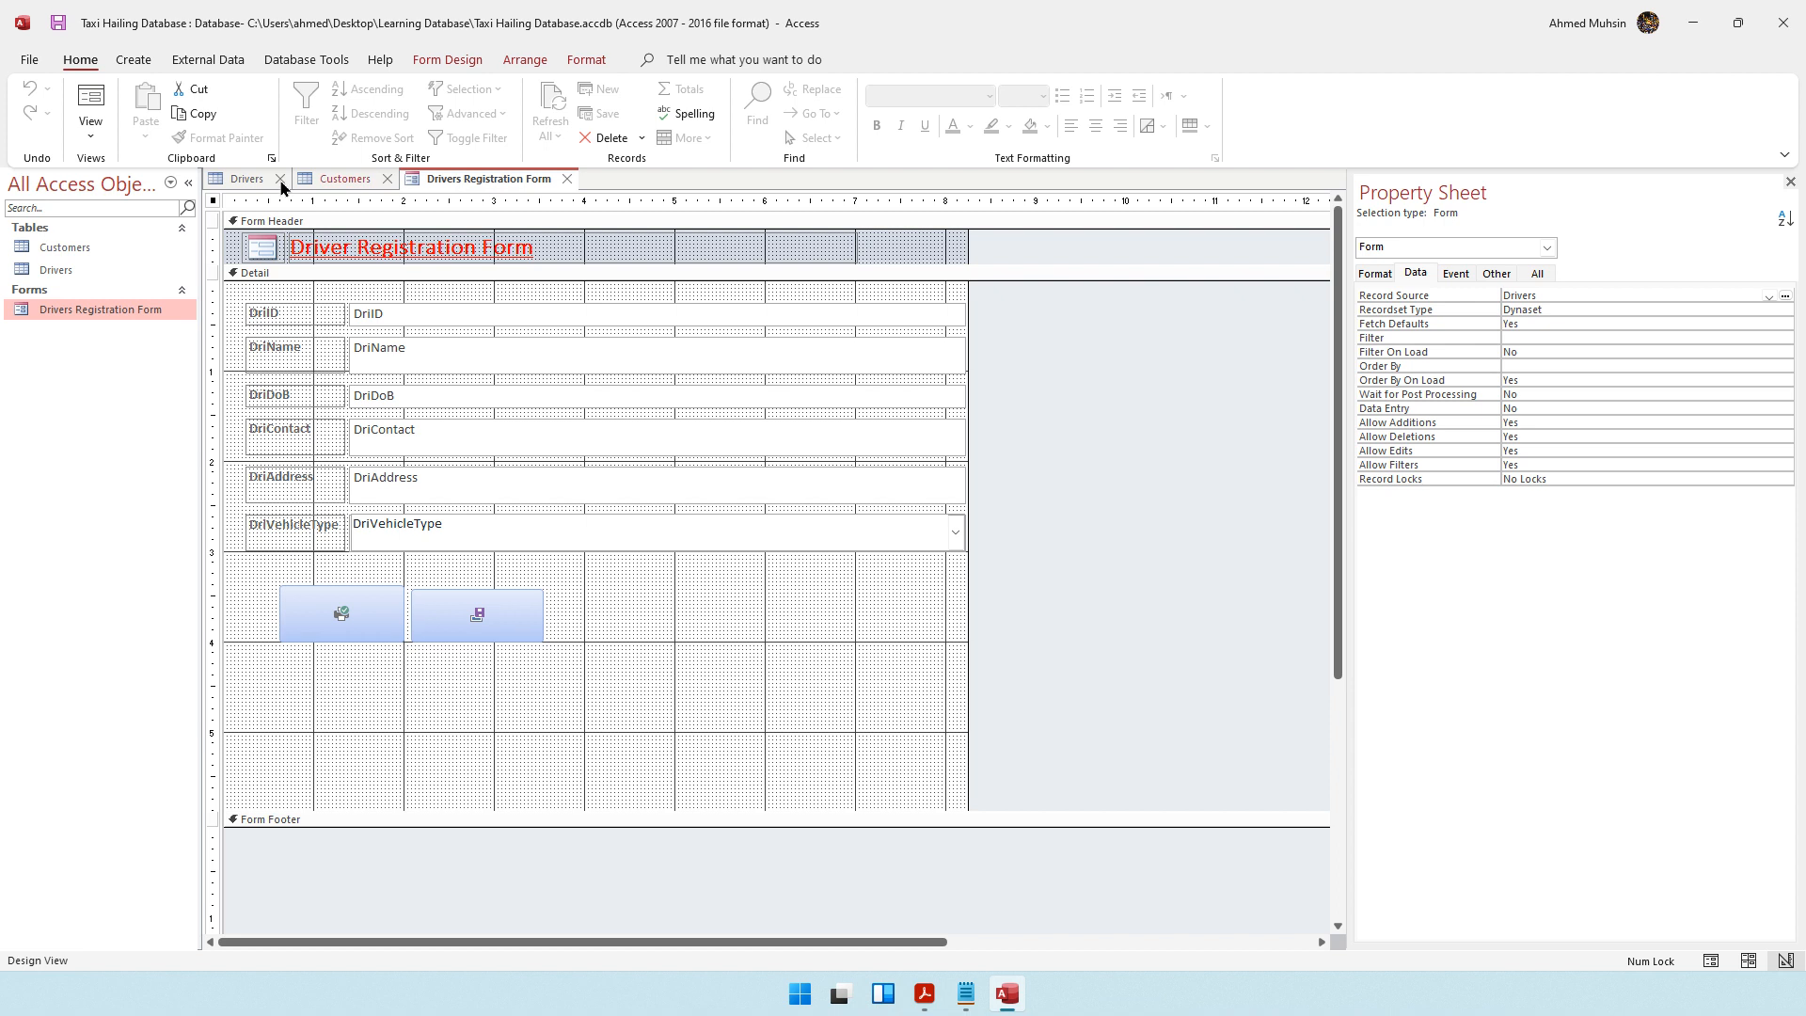
Switch the Drivers Registration Form to Form View and move past the existing drivers to a blank record
click(90, 127)
click(111, 194)
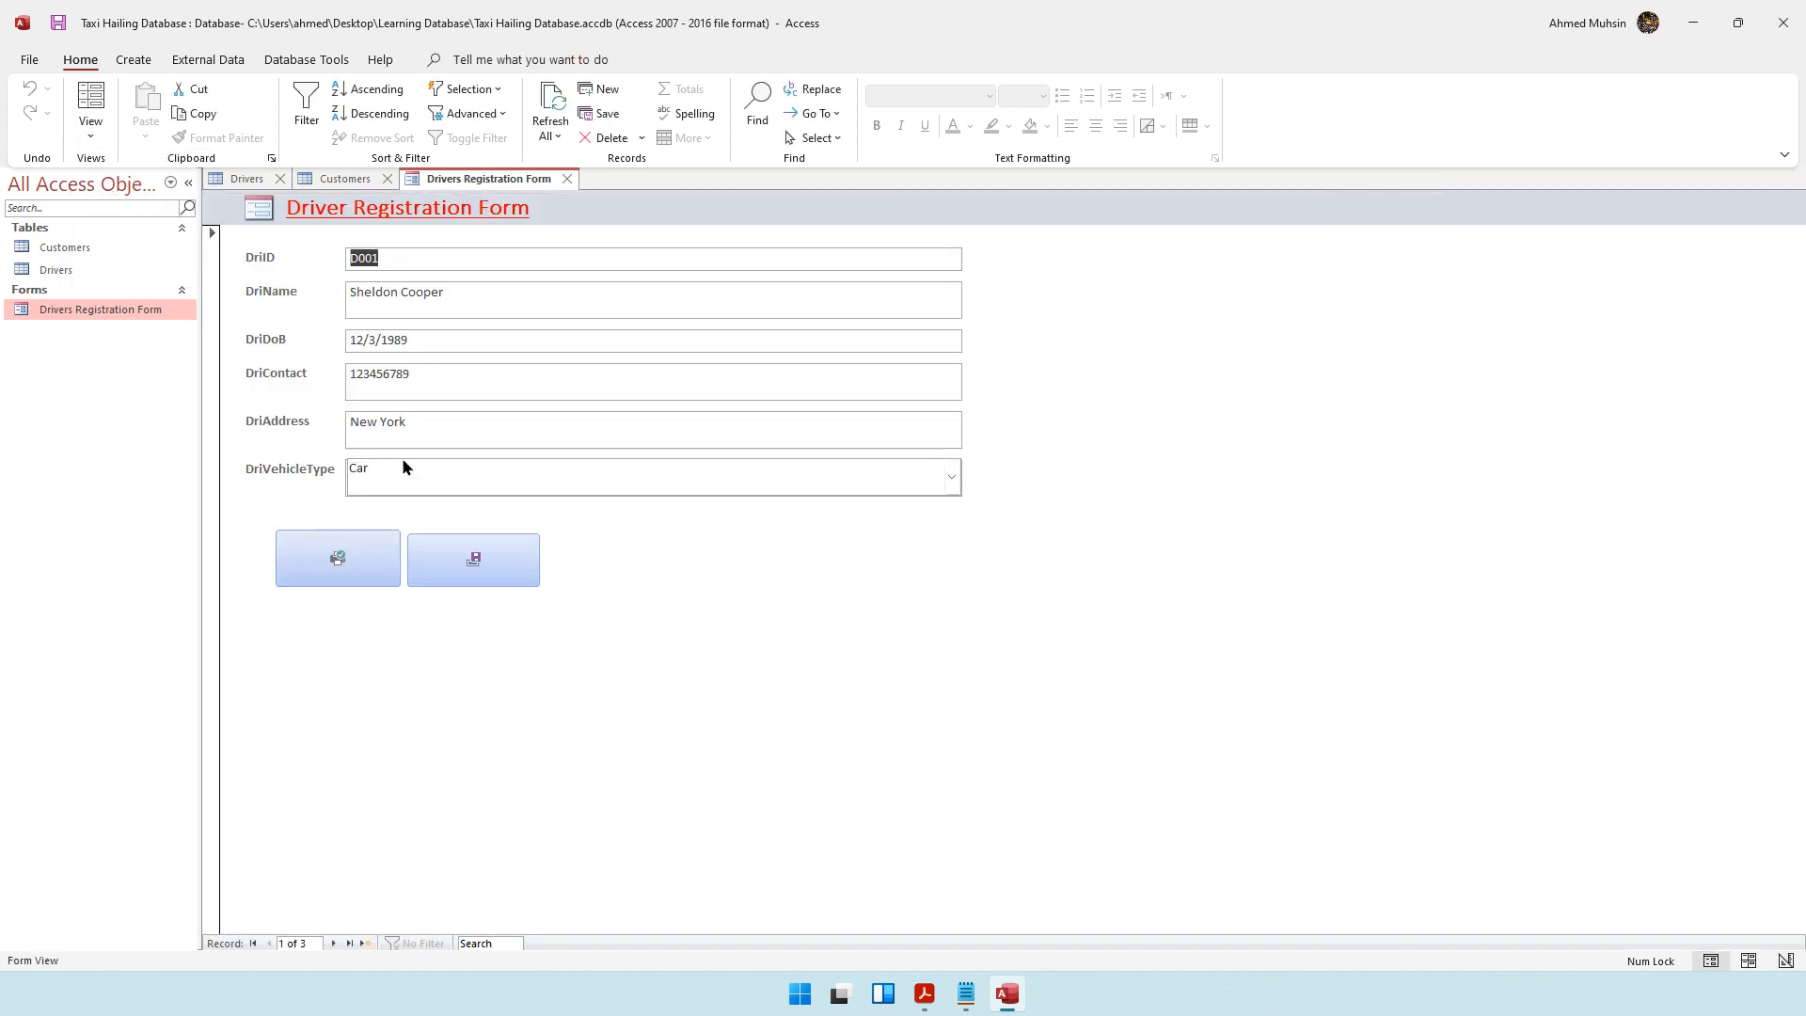
click(334, 944)
click(334, 943)
click(334, 944)
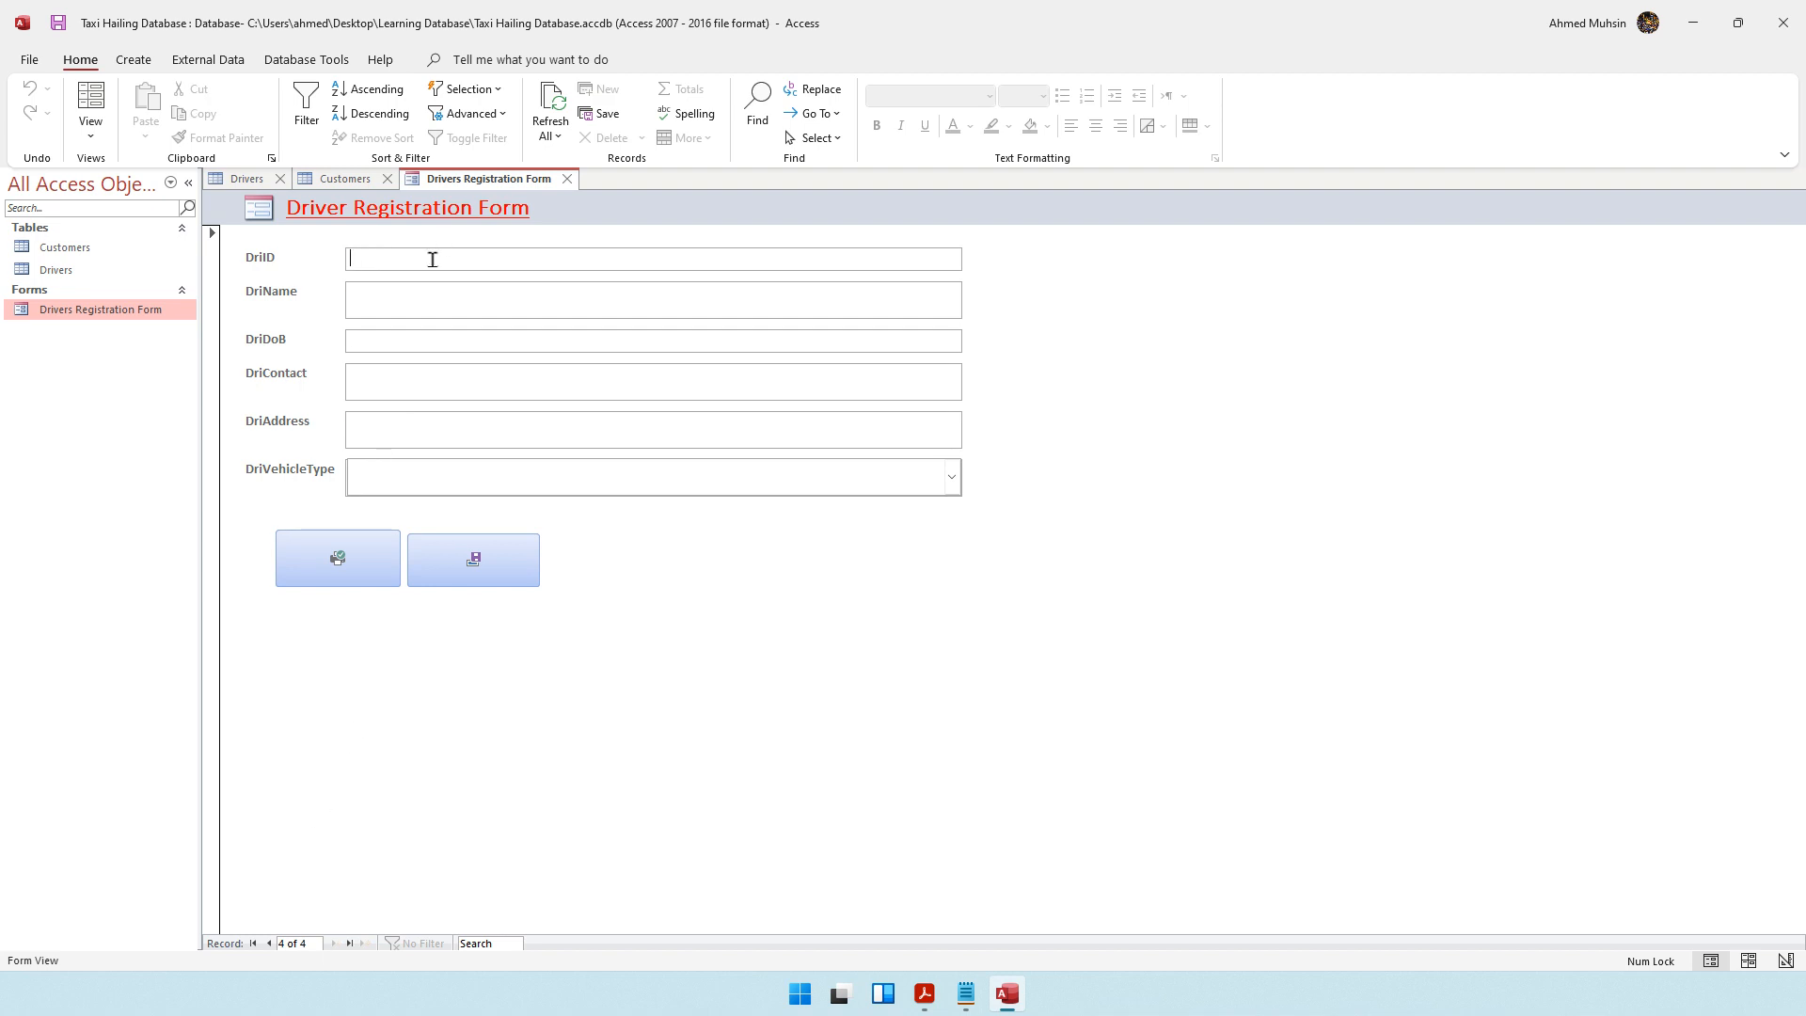
Enter the new driver's ID, full name and date of birth in the blank record
key(Tab)
Fill in the new driver's contact number and address
key(Tab)
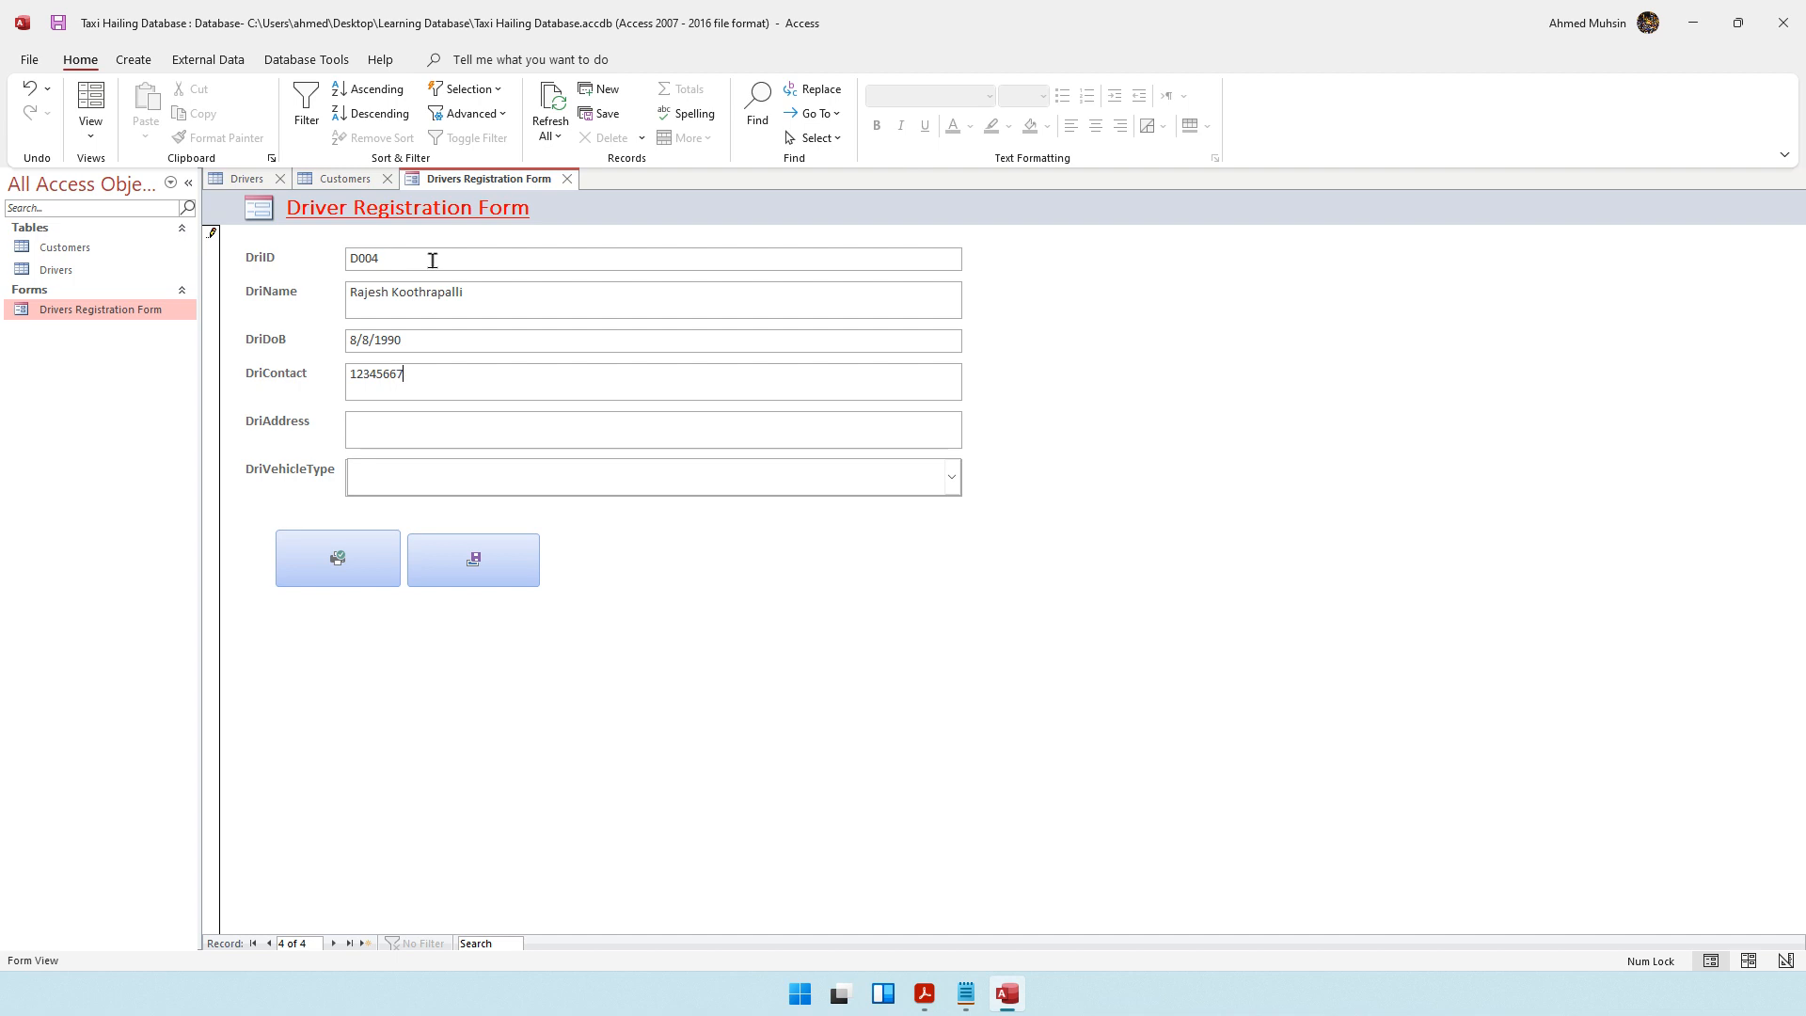
click(399, 432)
text(Mumbai)
Set the new driver's vehicle type to Car and save the record with the form's own Save Record control
click(951, 479)
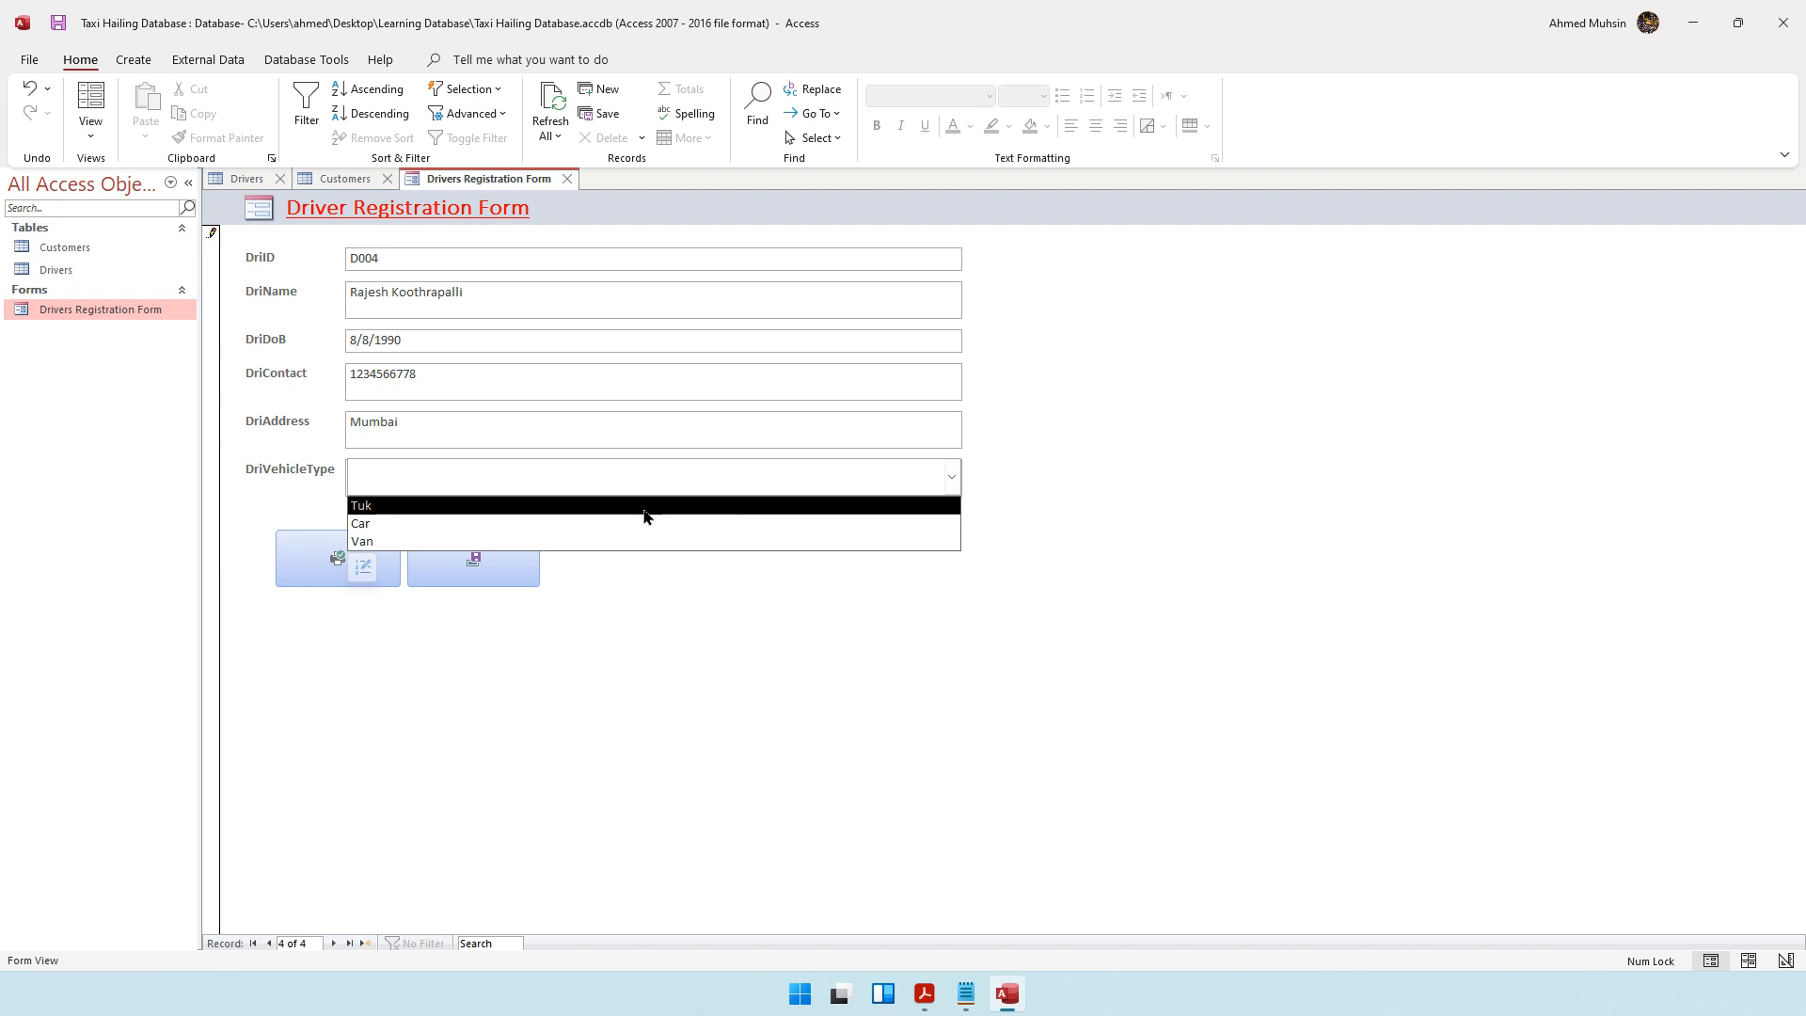
click(432, 523)
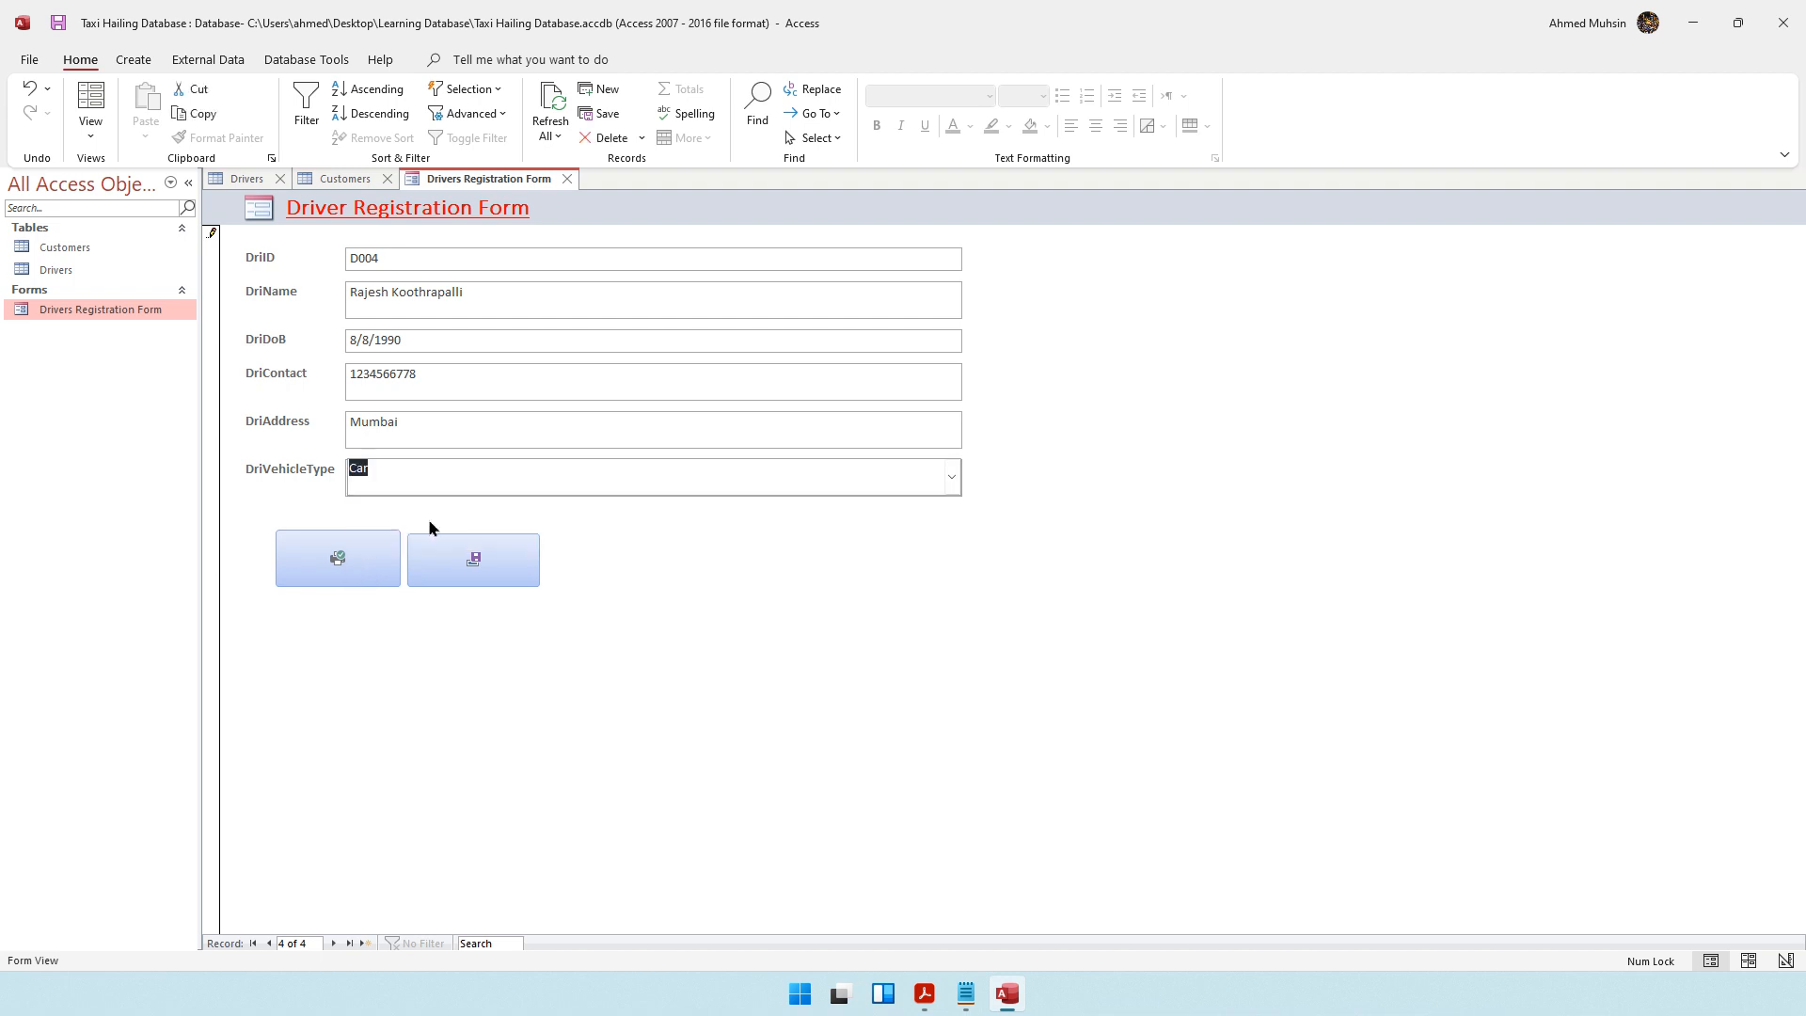
click(475, 569)
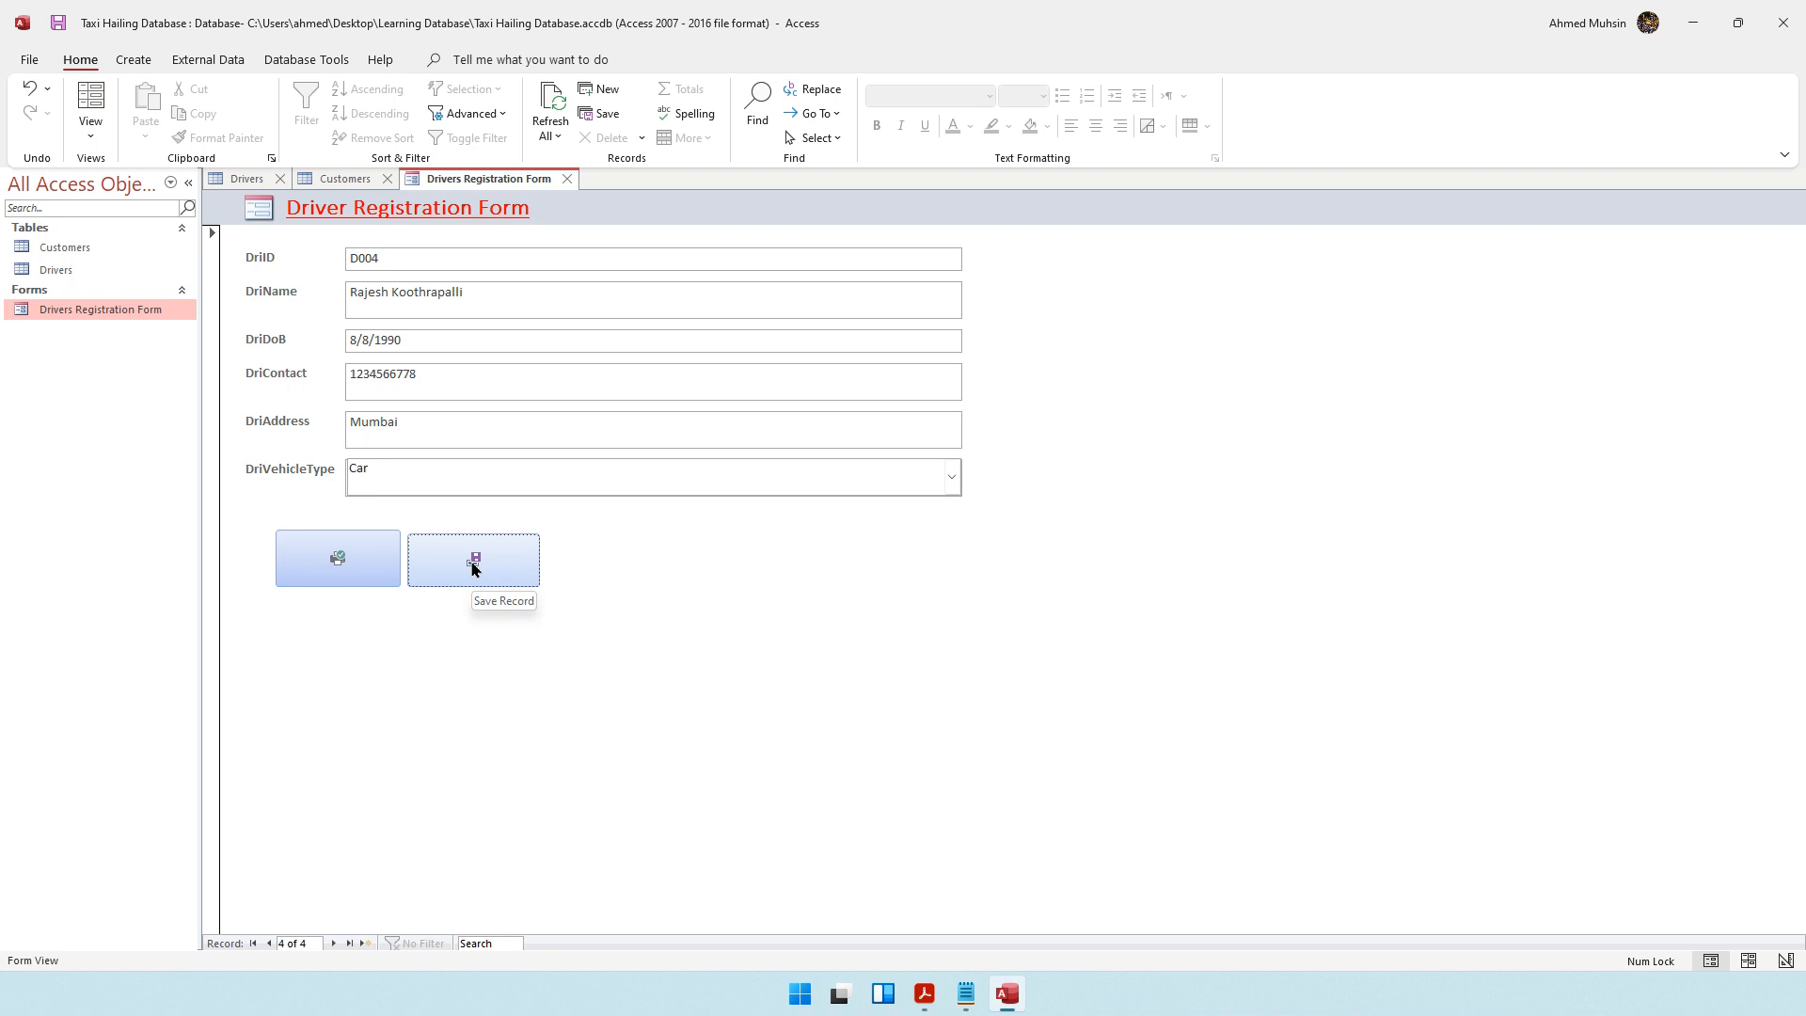
Close and reopen the Drivers table to refresh it and check the newly added driver's row
click(245, 179)
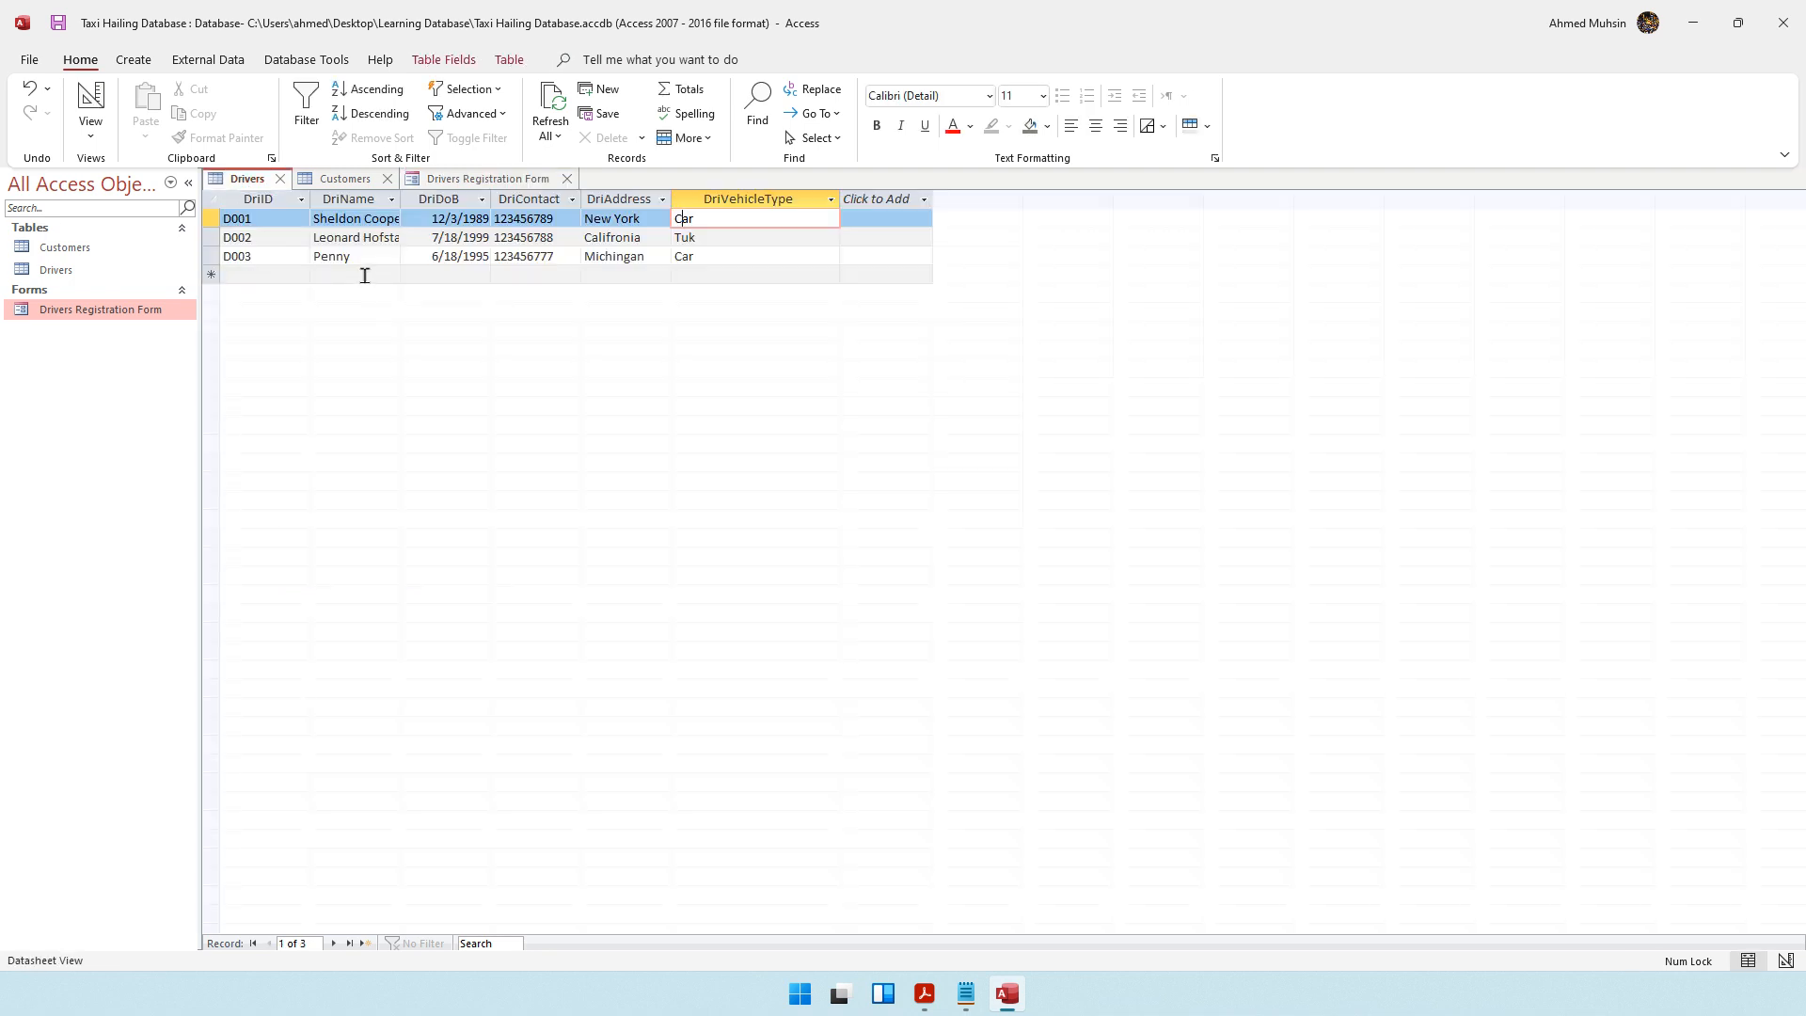
click(484, 178)
click(248, 179)
click(281, 180)
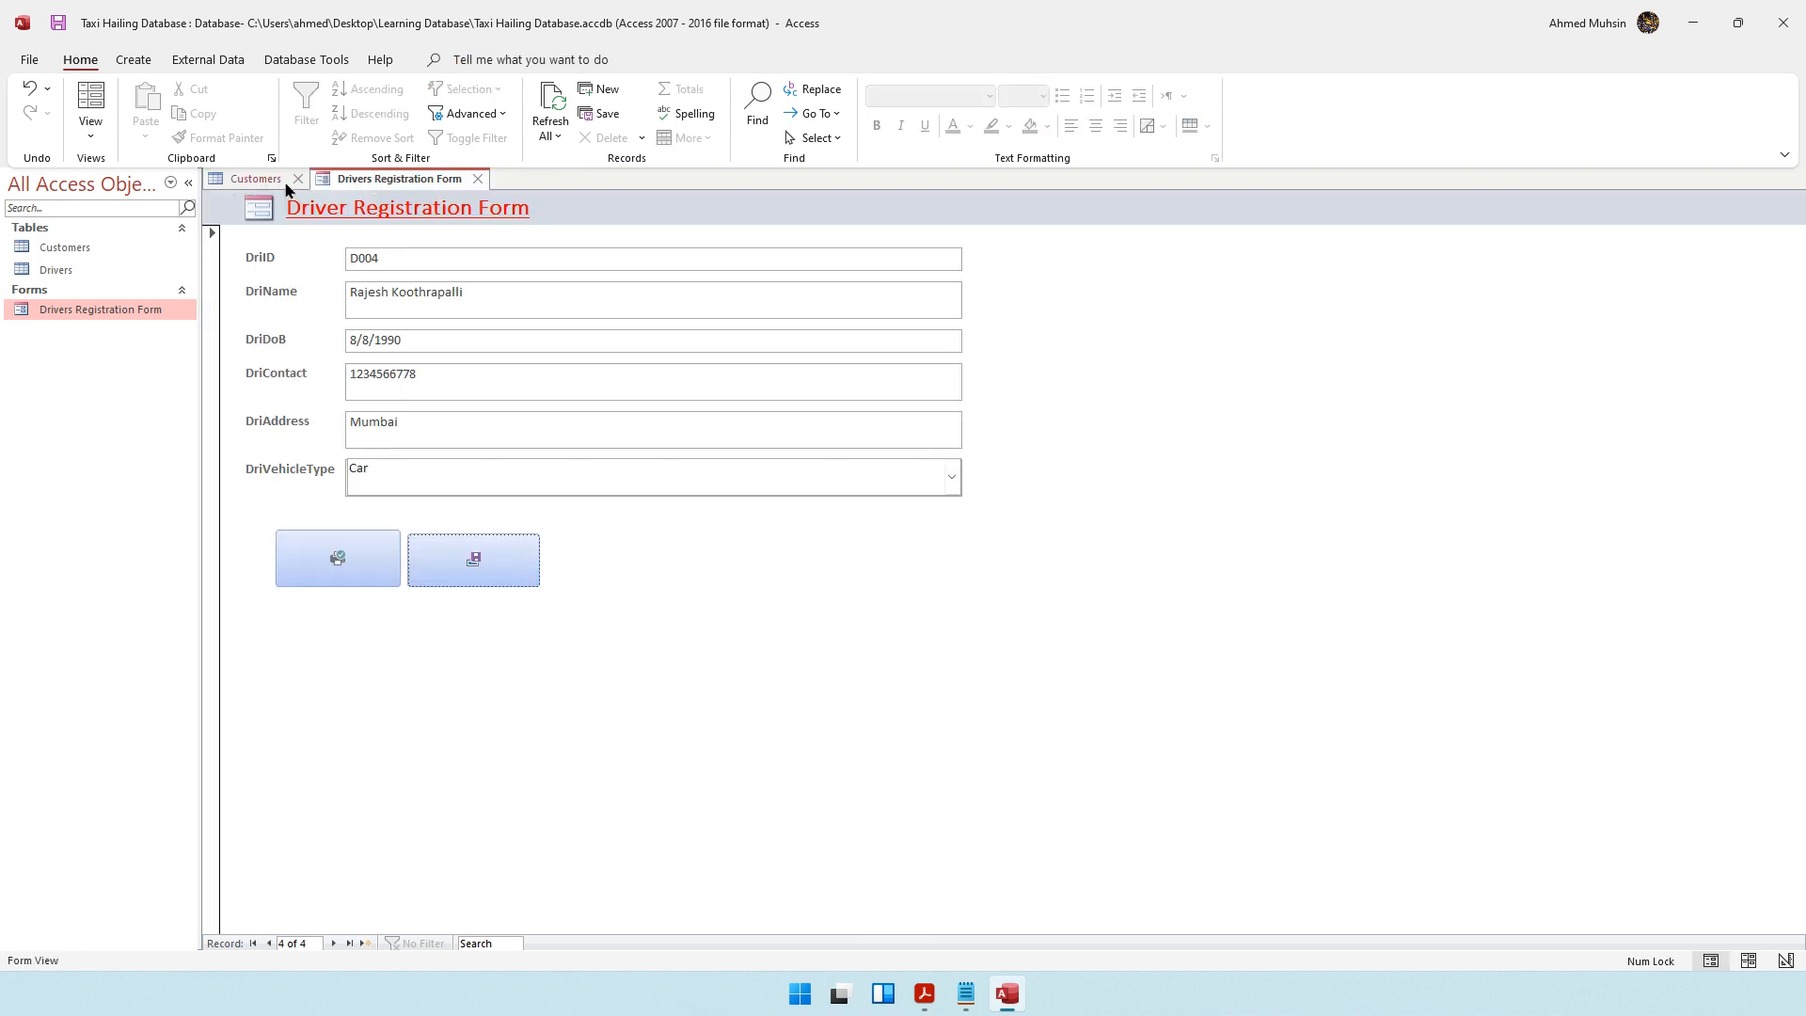
double_click(54, 272)
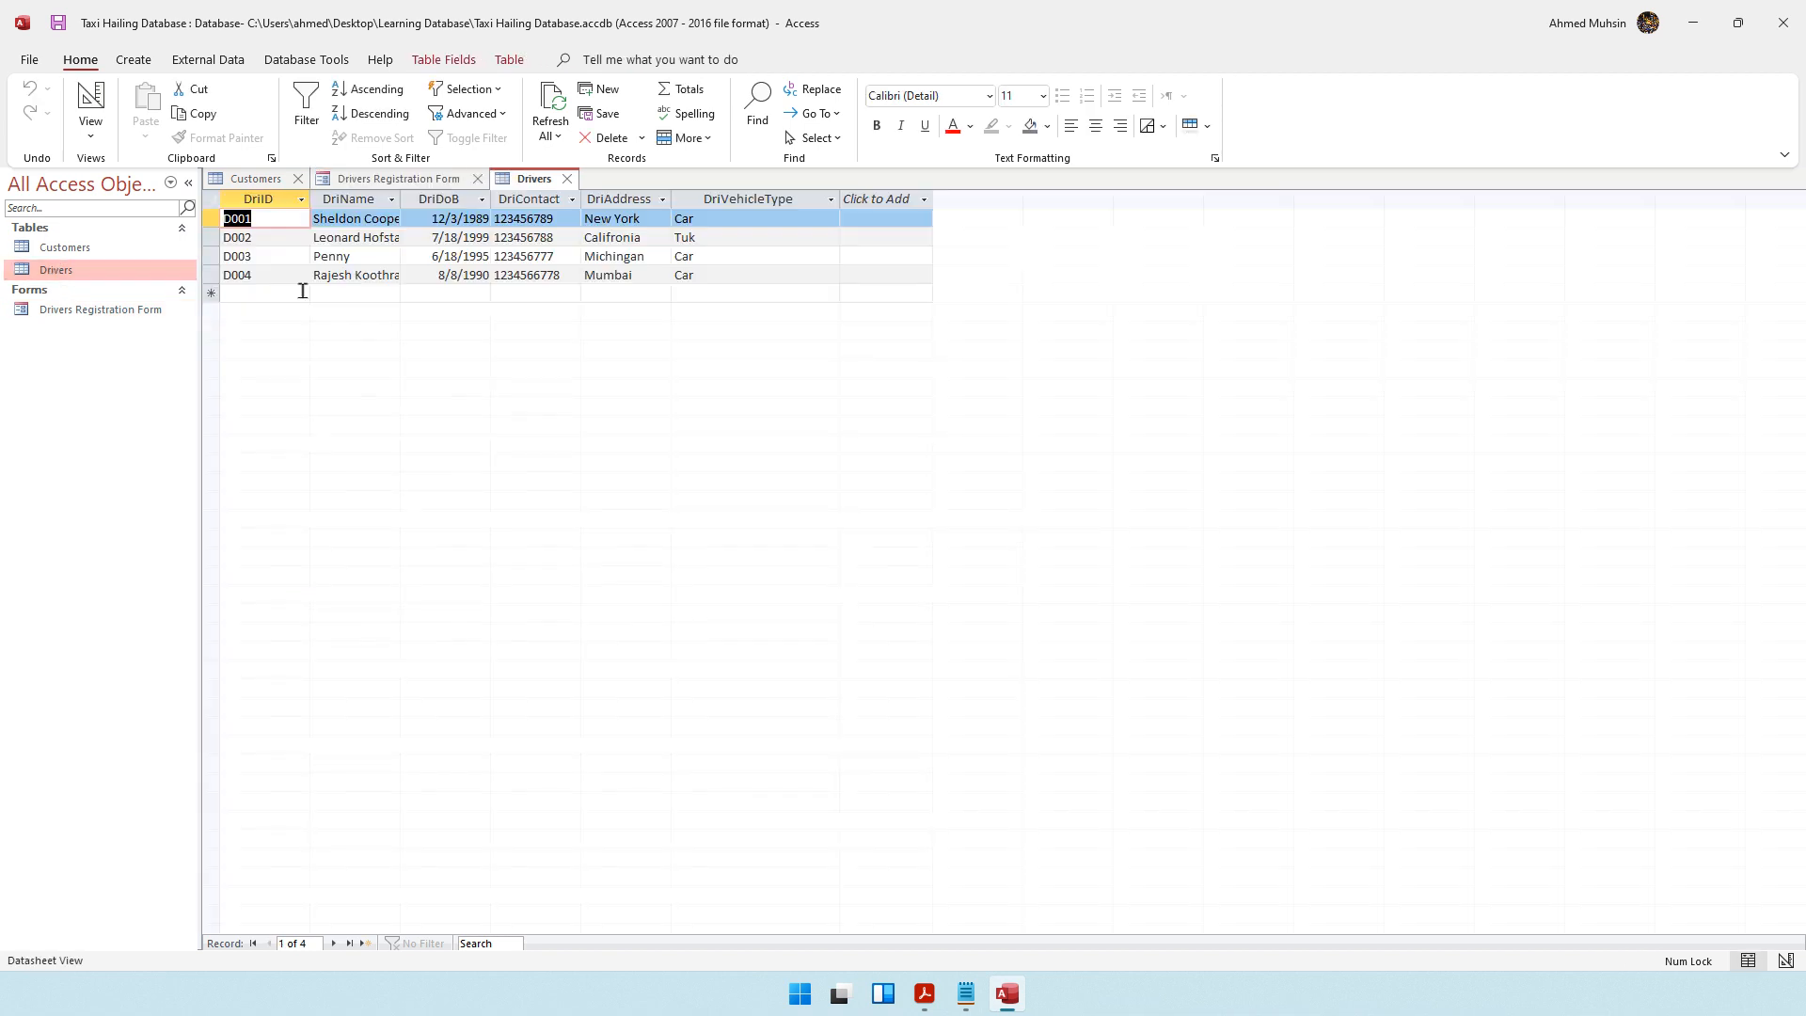
click(355, 275)
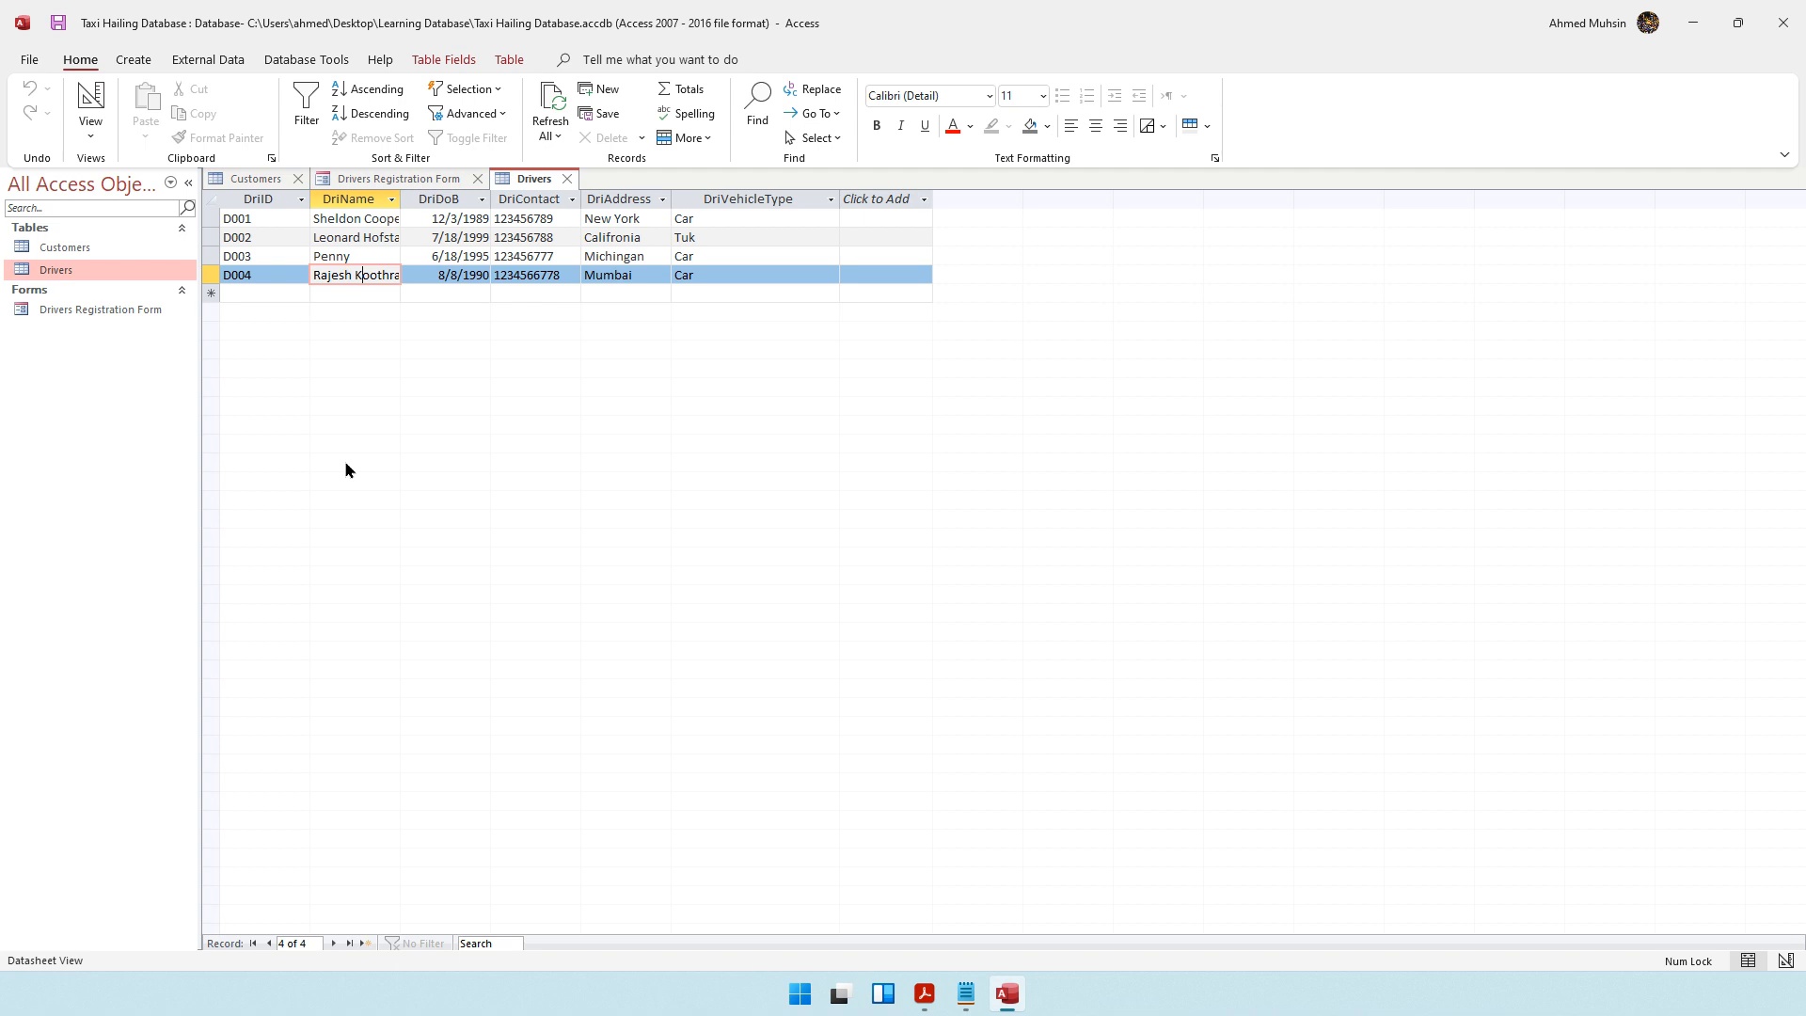
Review the fields and records of the Customers table against the Drivers Registration Form
click(87, 251)
double_click(88, 252)
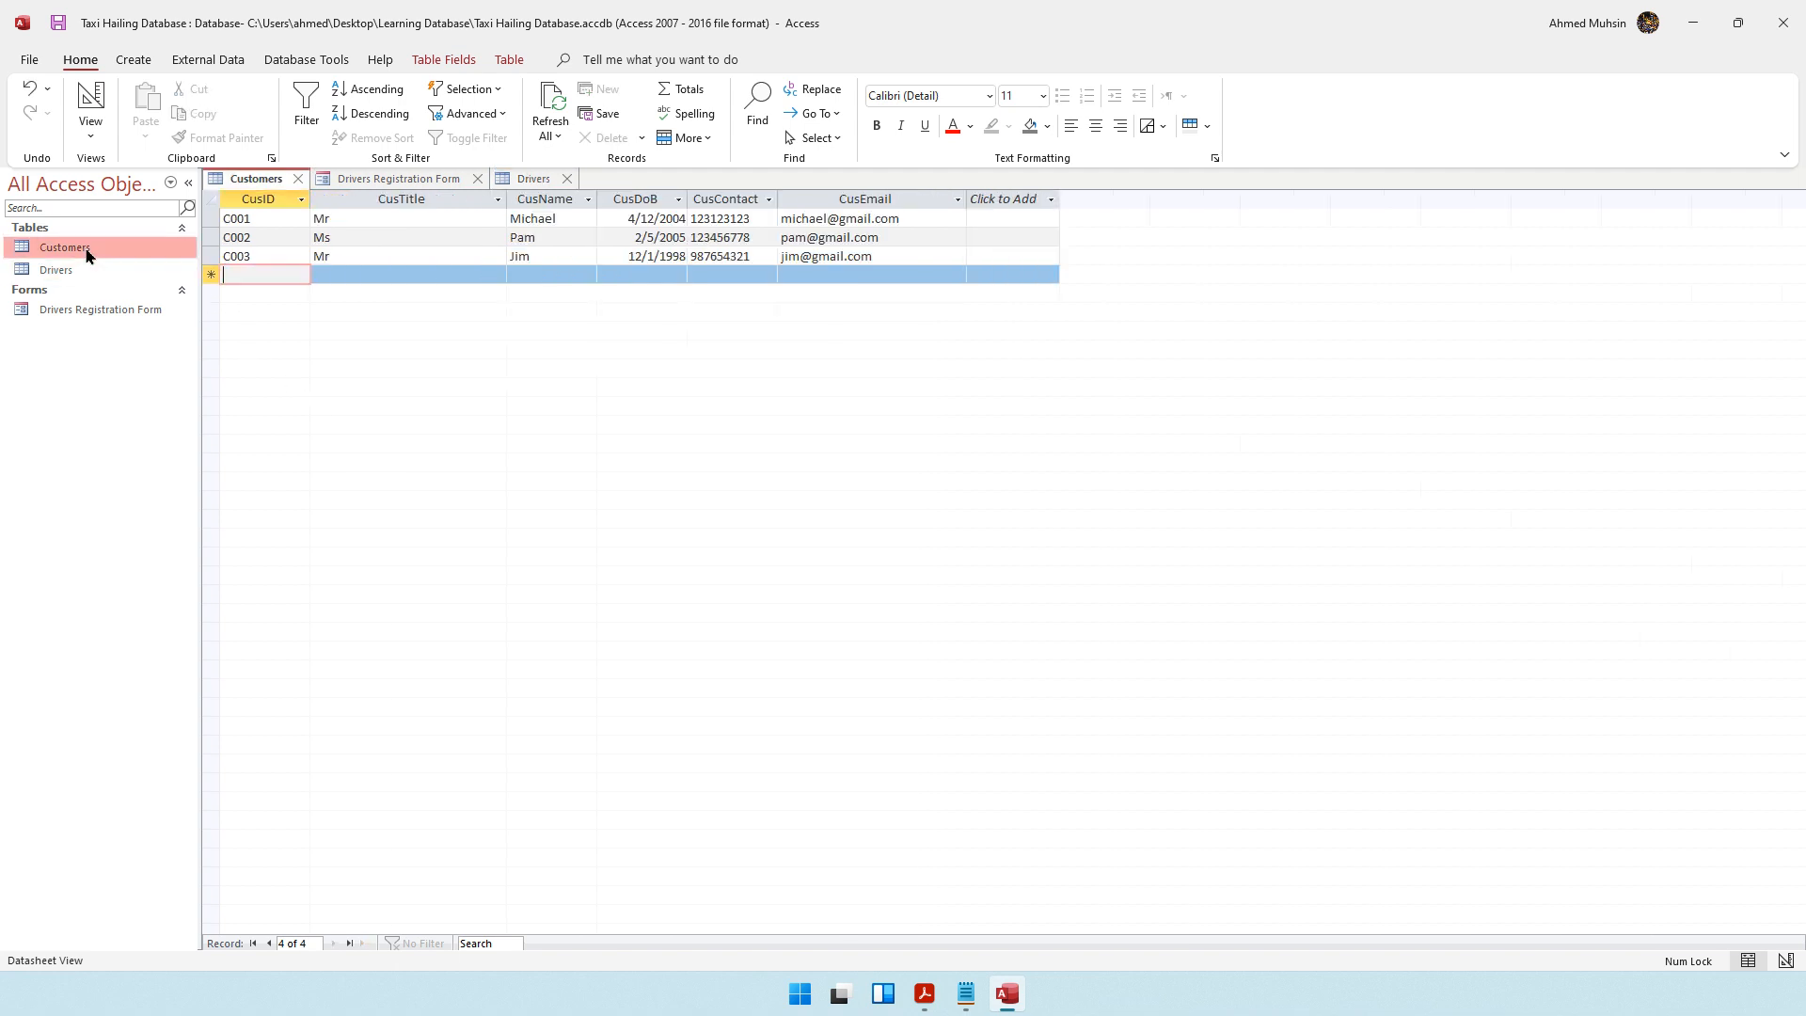
click(371, 179)
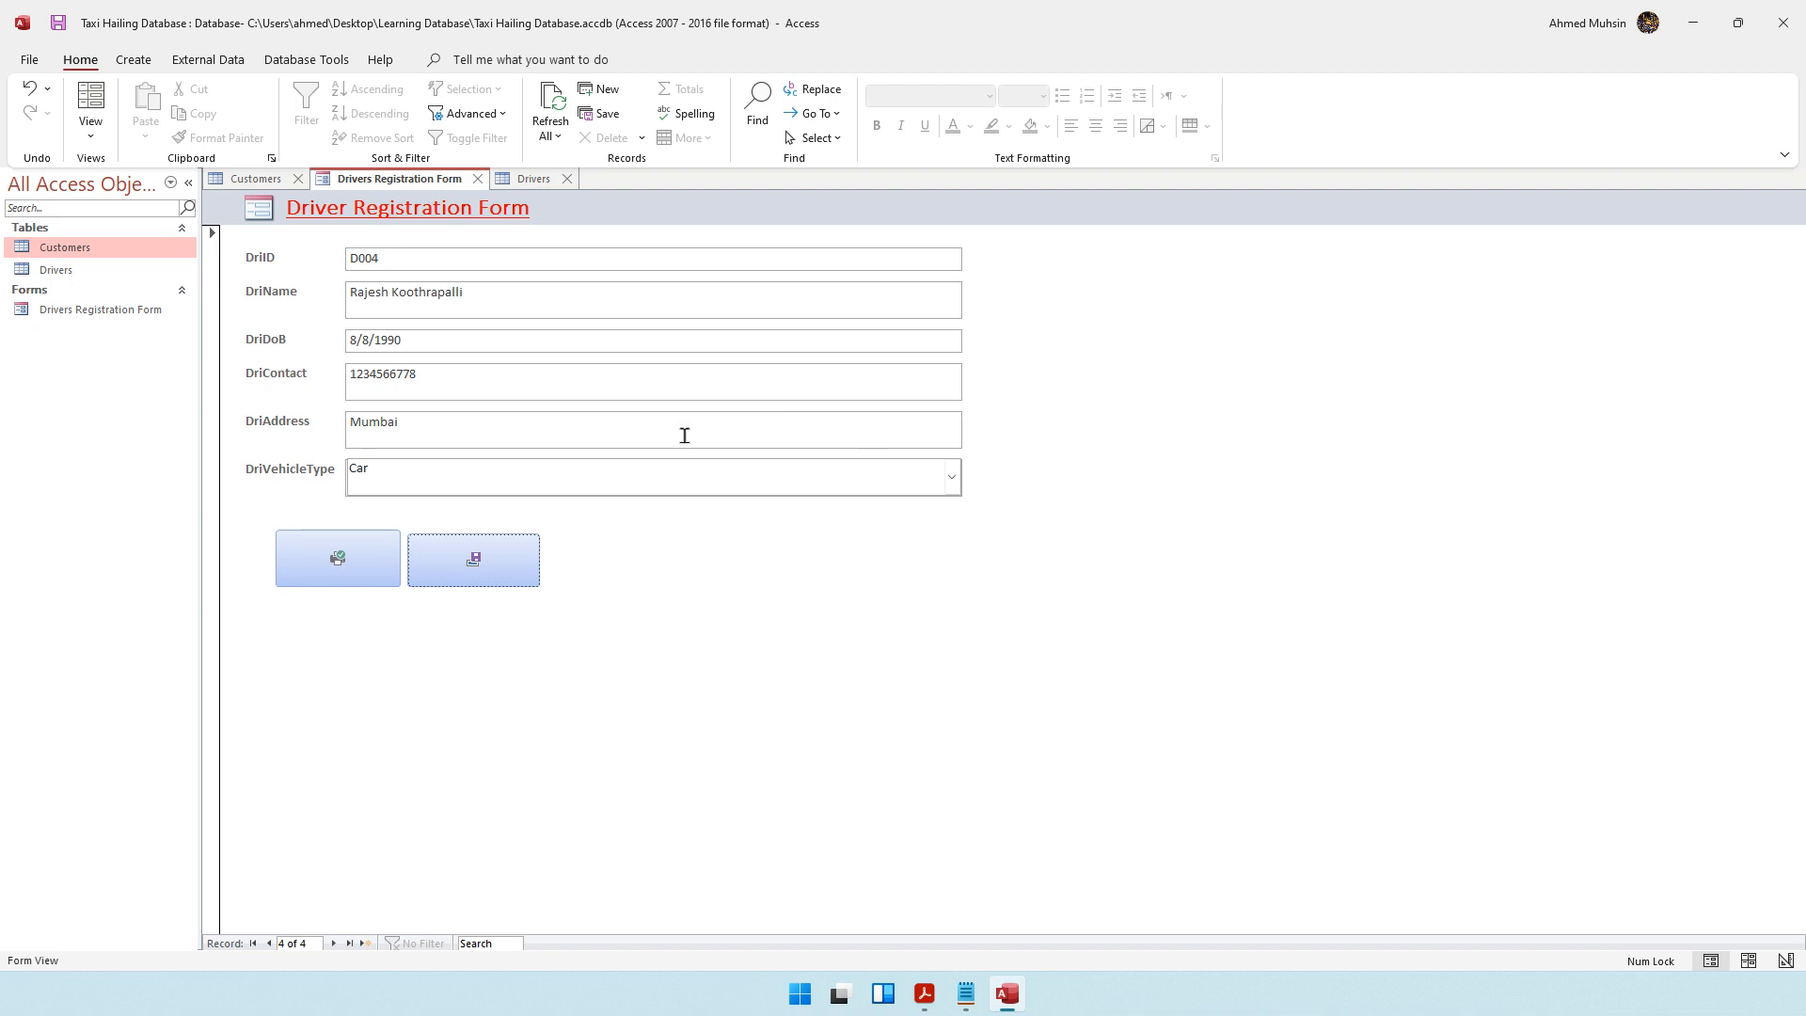
click(259, 178)
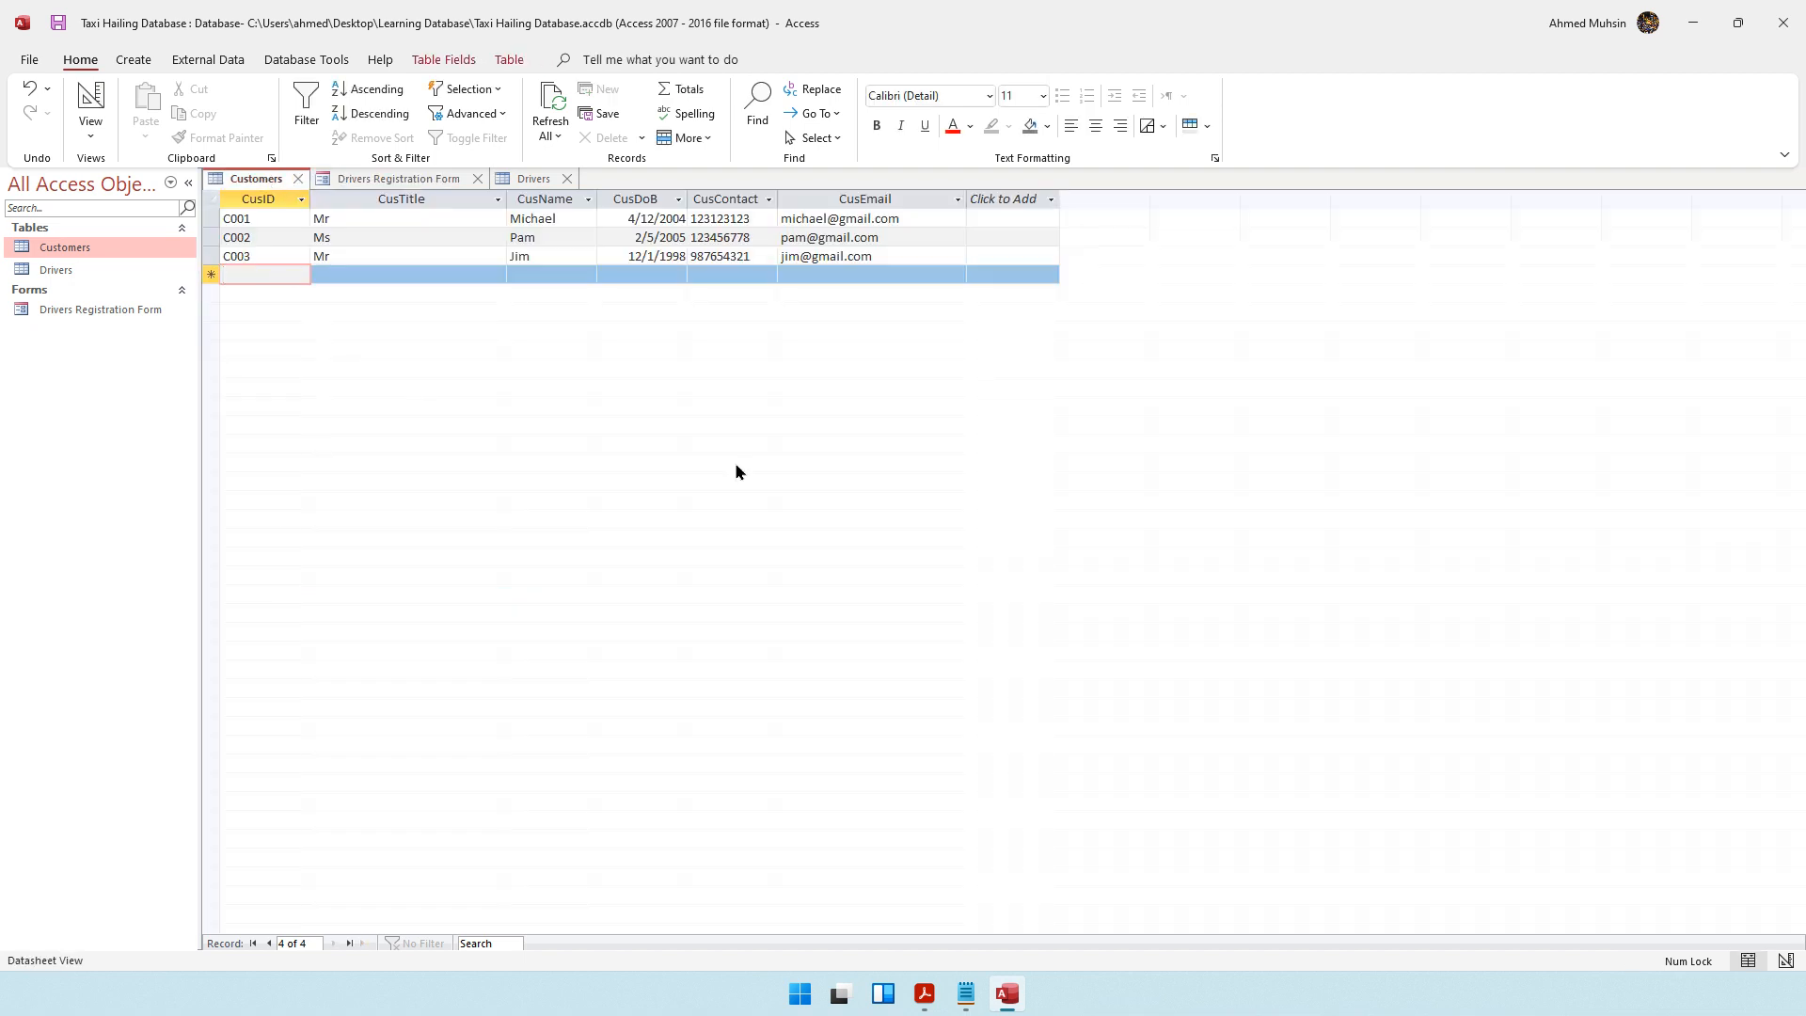
click(433, 181)
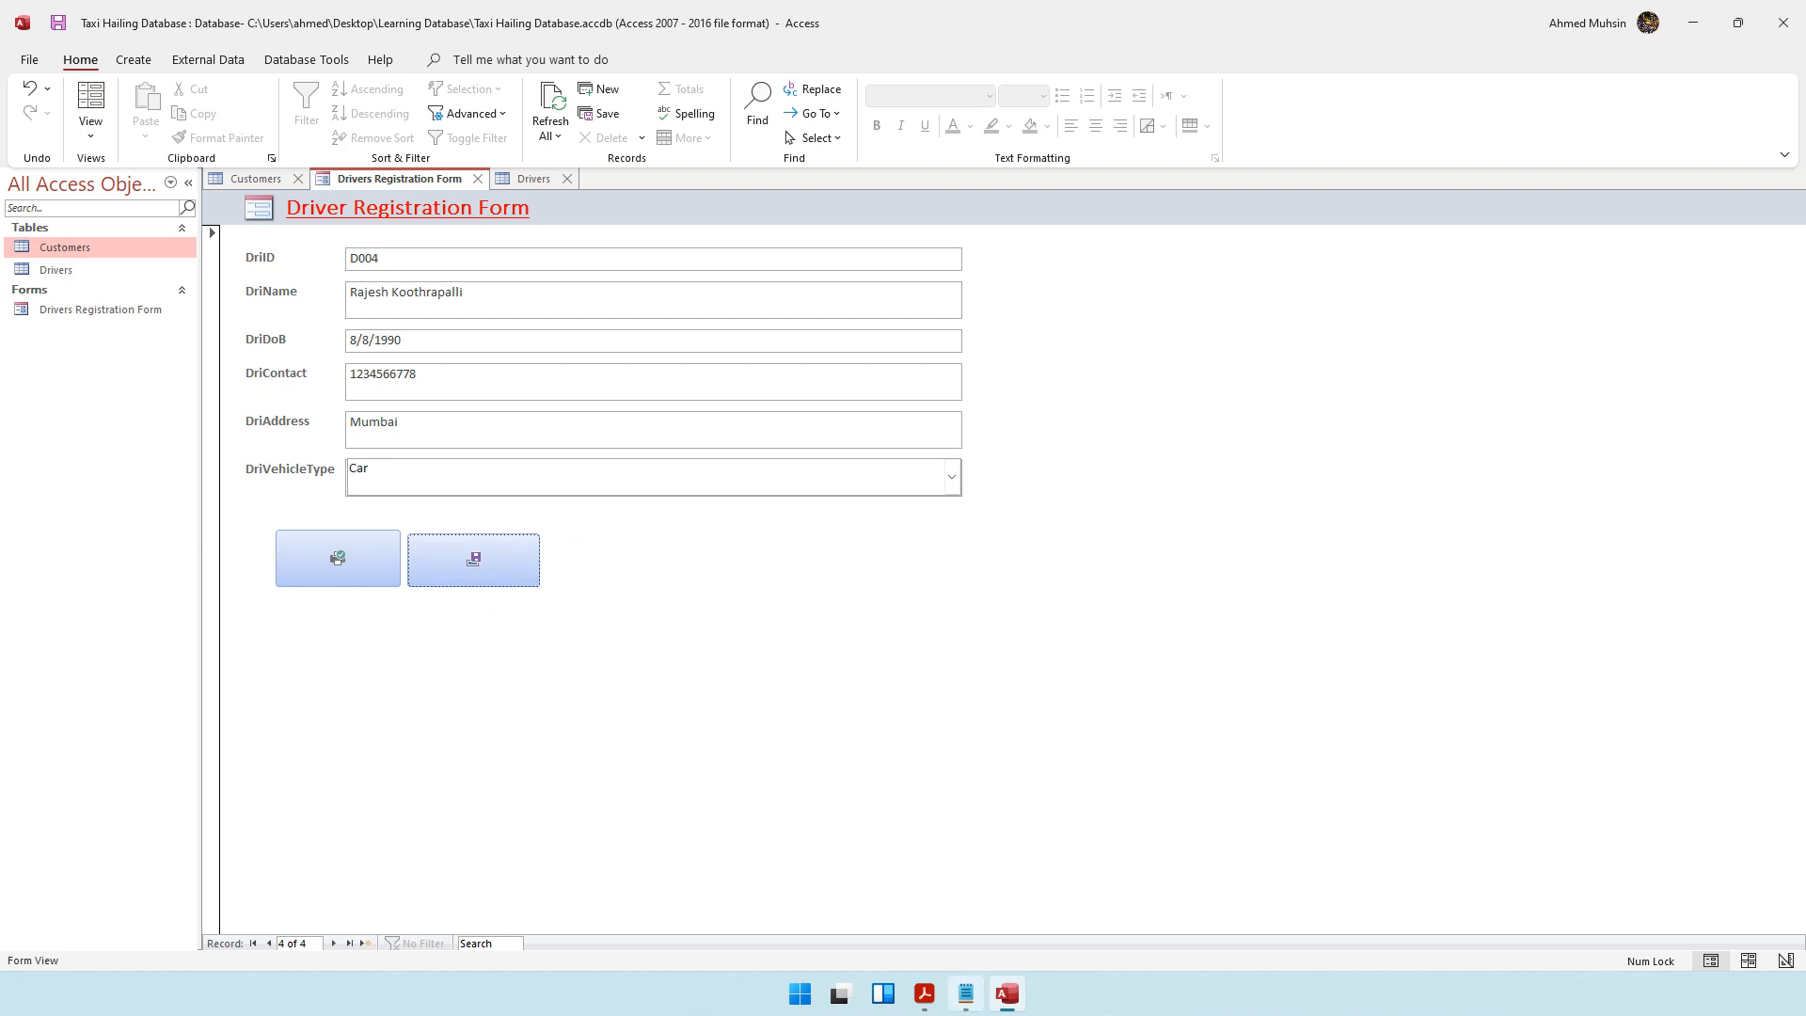
Switch to Notepad, add the contact e-mail address on a new line below the chapter heading, and return to Access
click(965, 993)
click(870, 363)
key(Return)
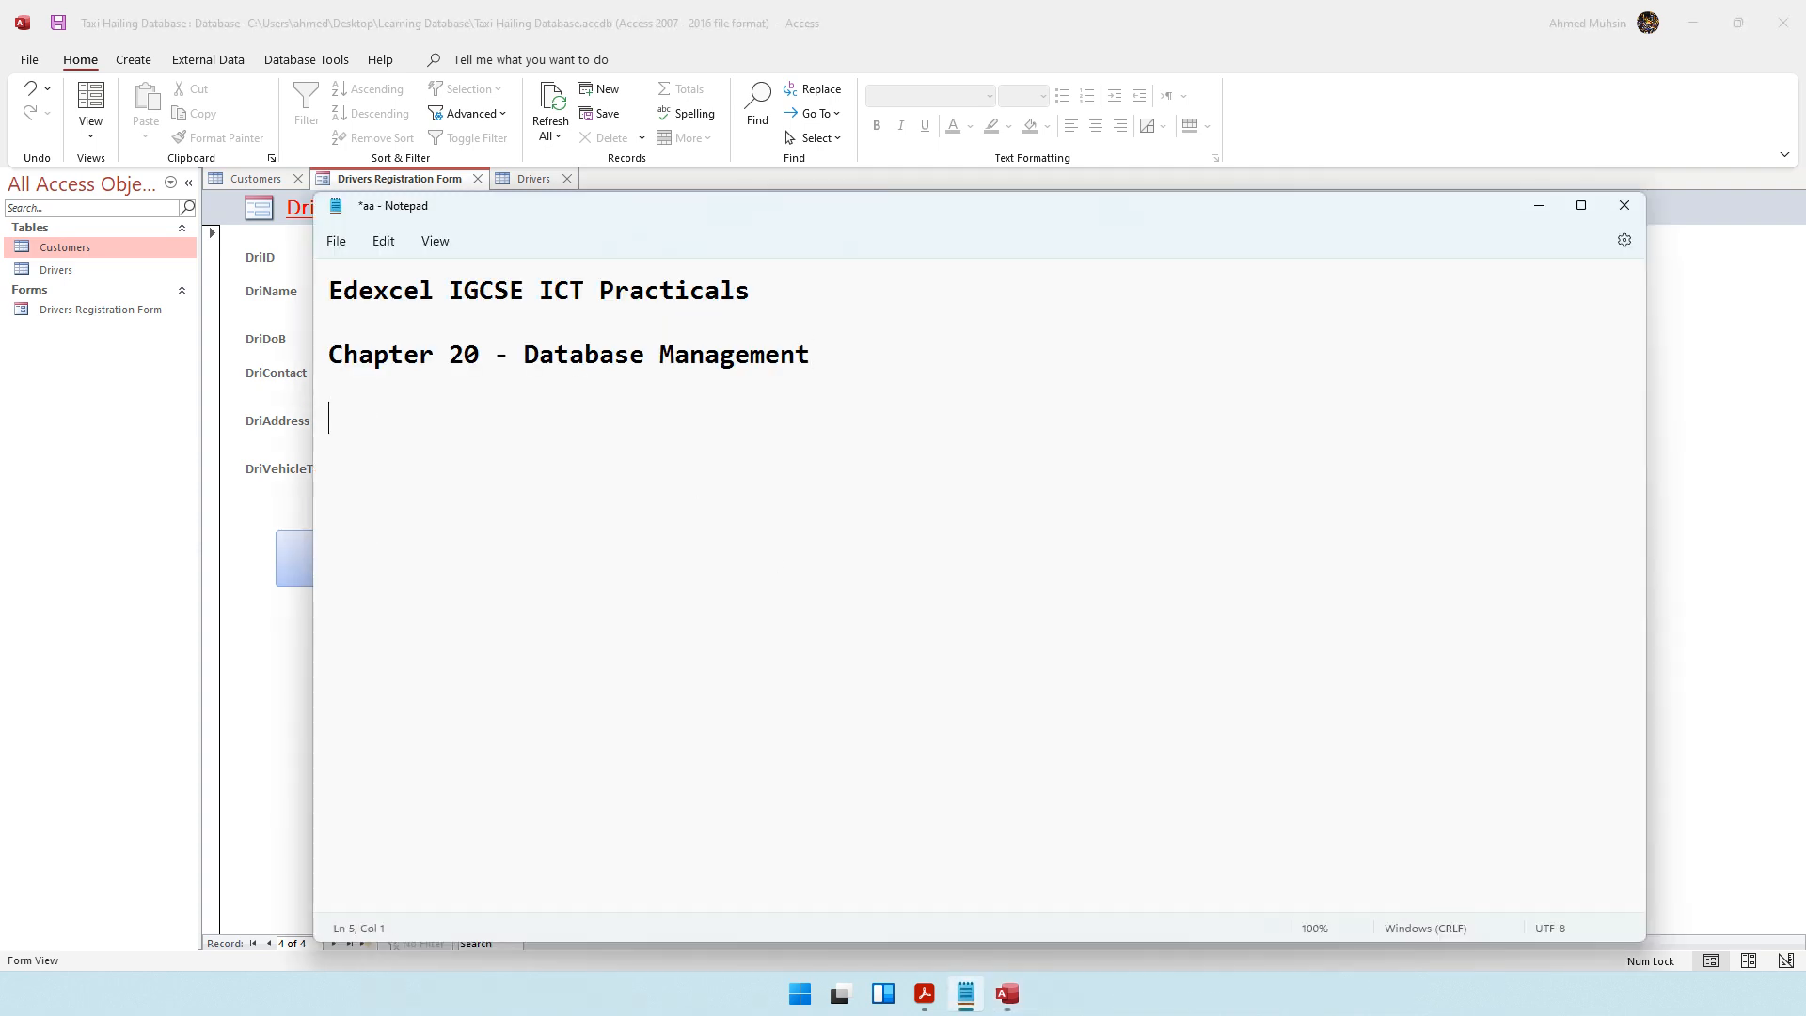
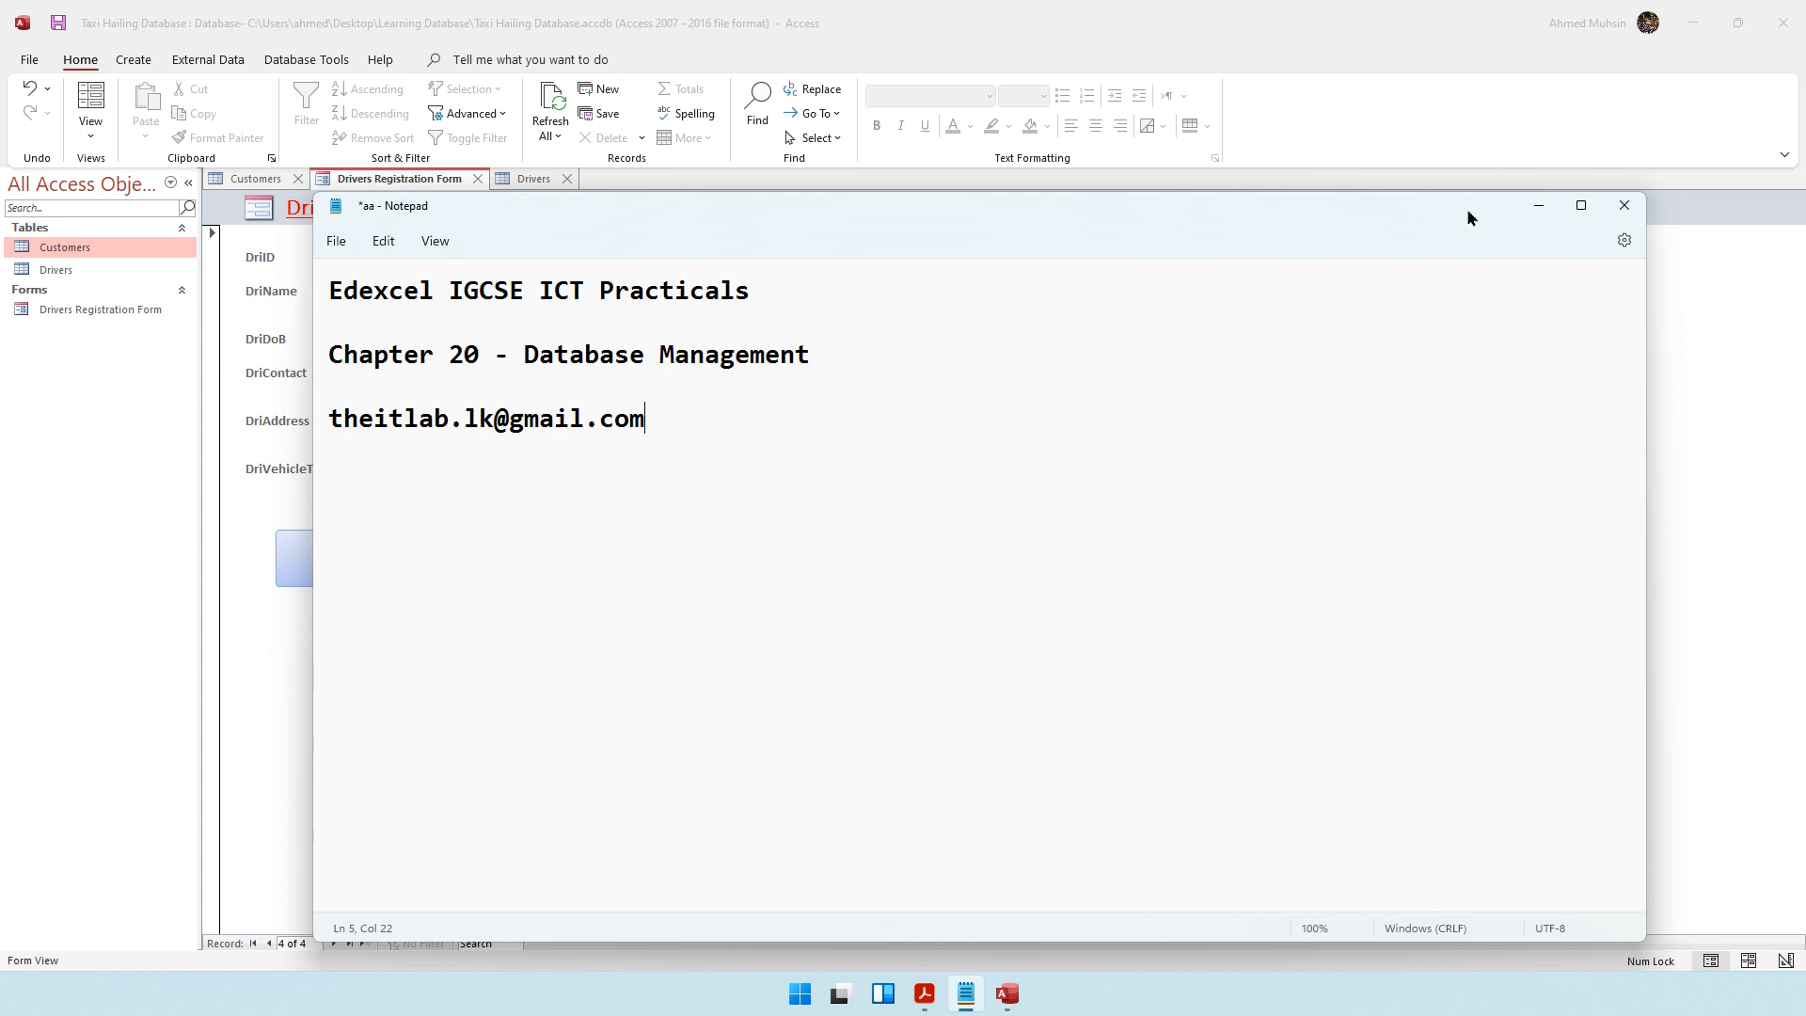
click(1533, 211)
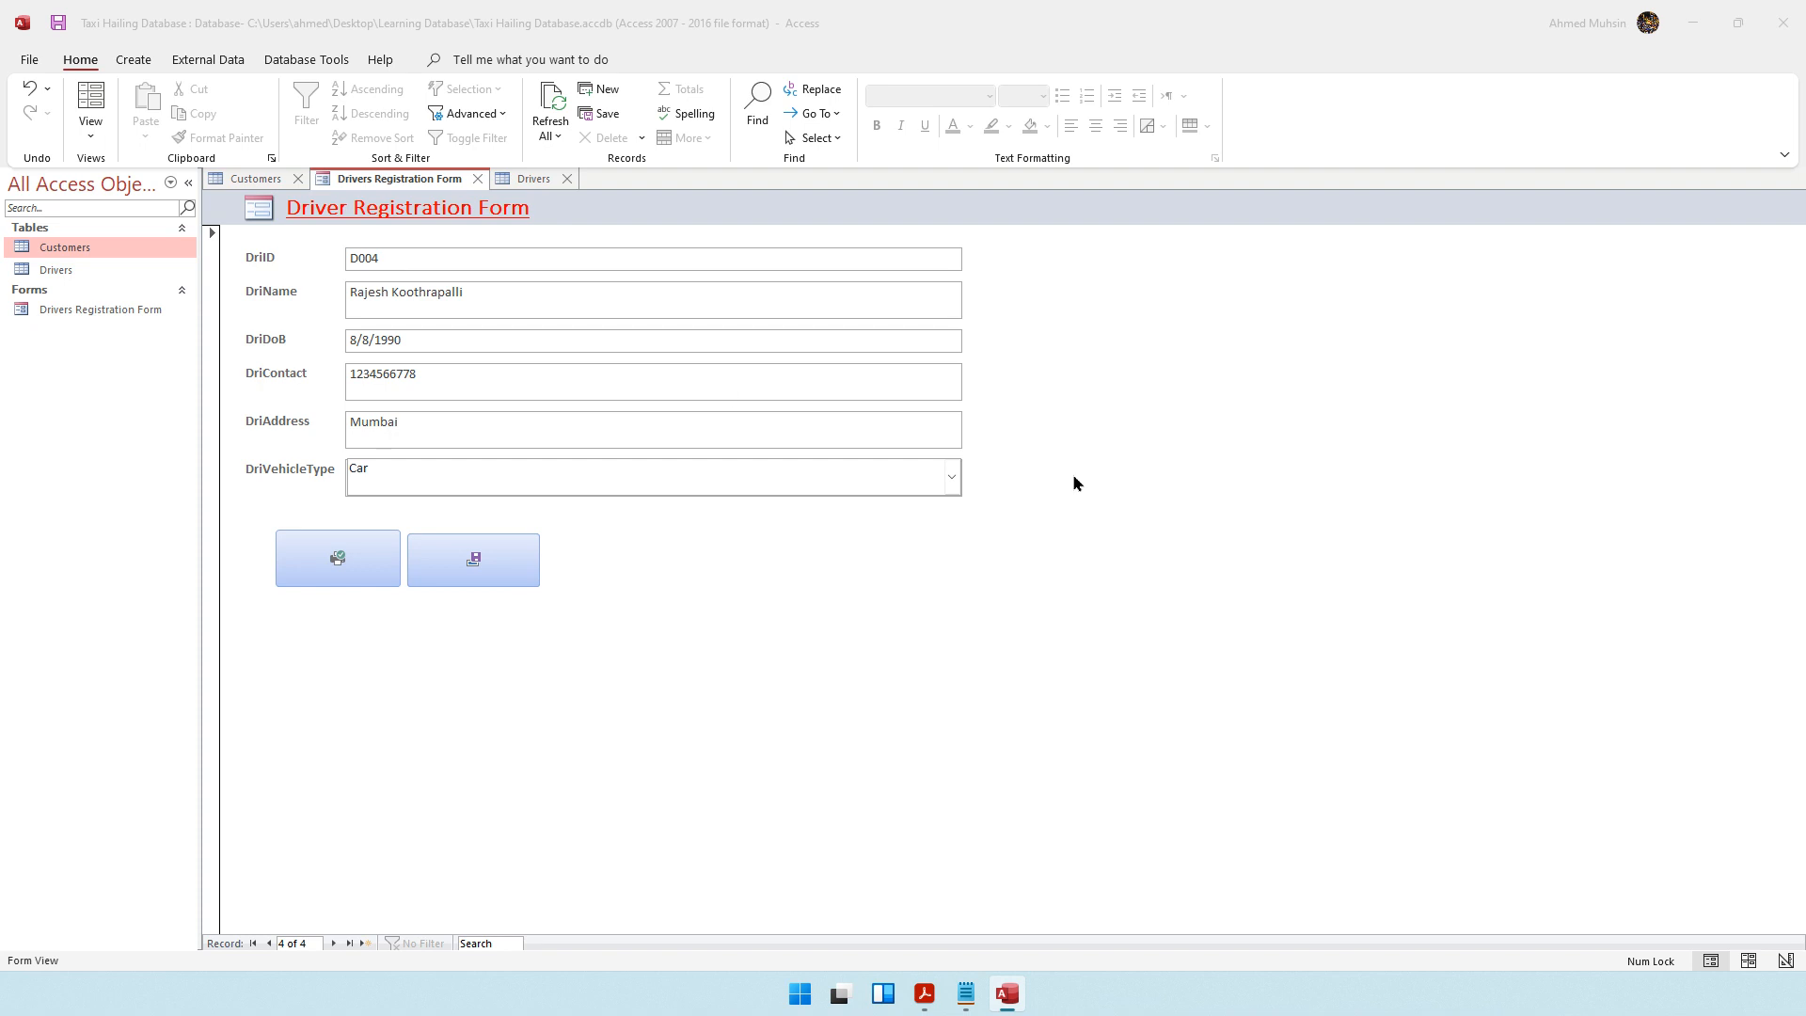
Bring up the Customers table to view its fields and records
click(1003, 612)
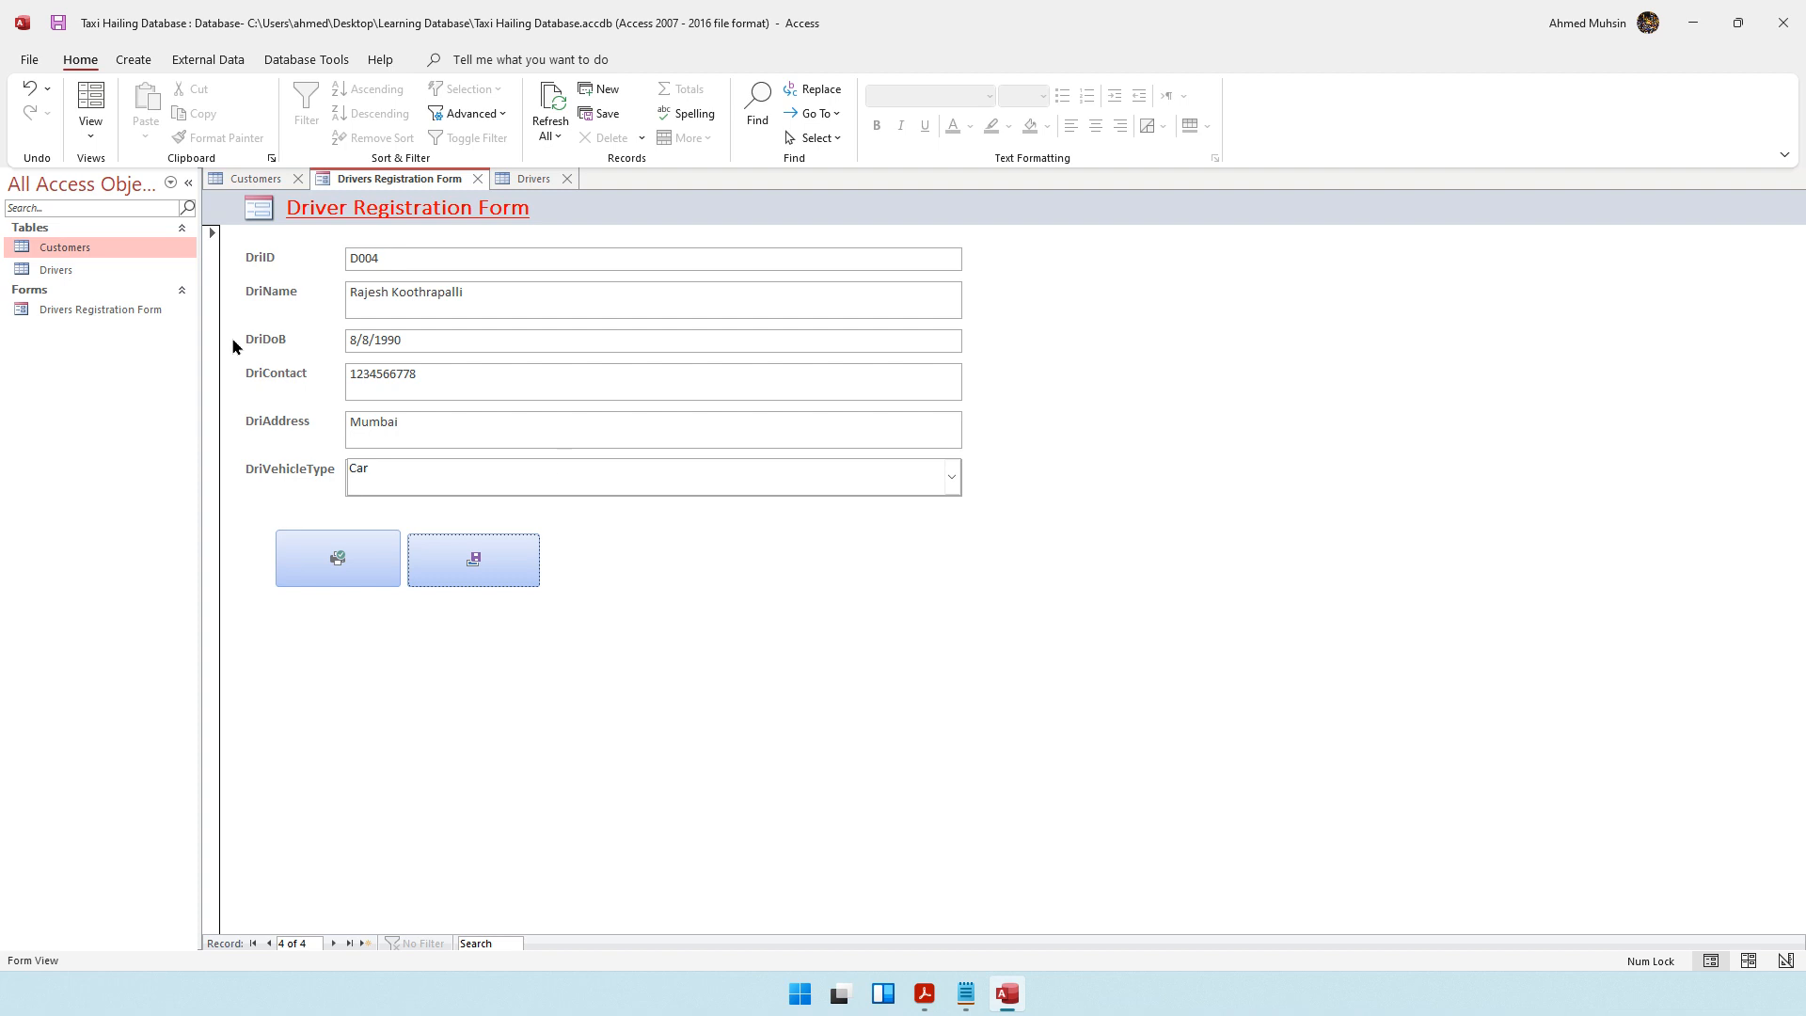
double_click(65, 247)
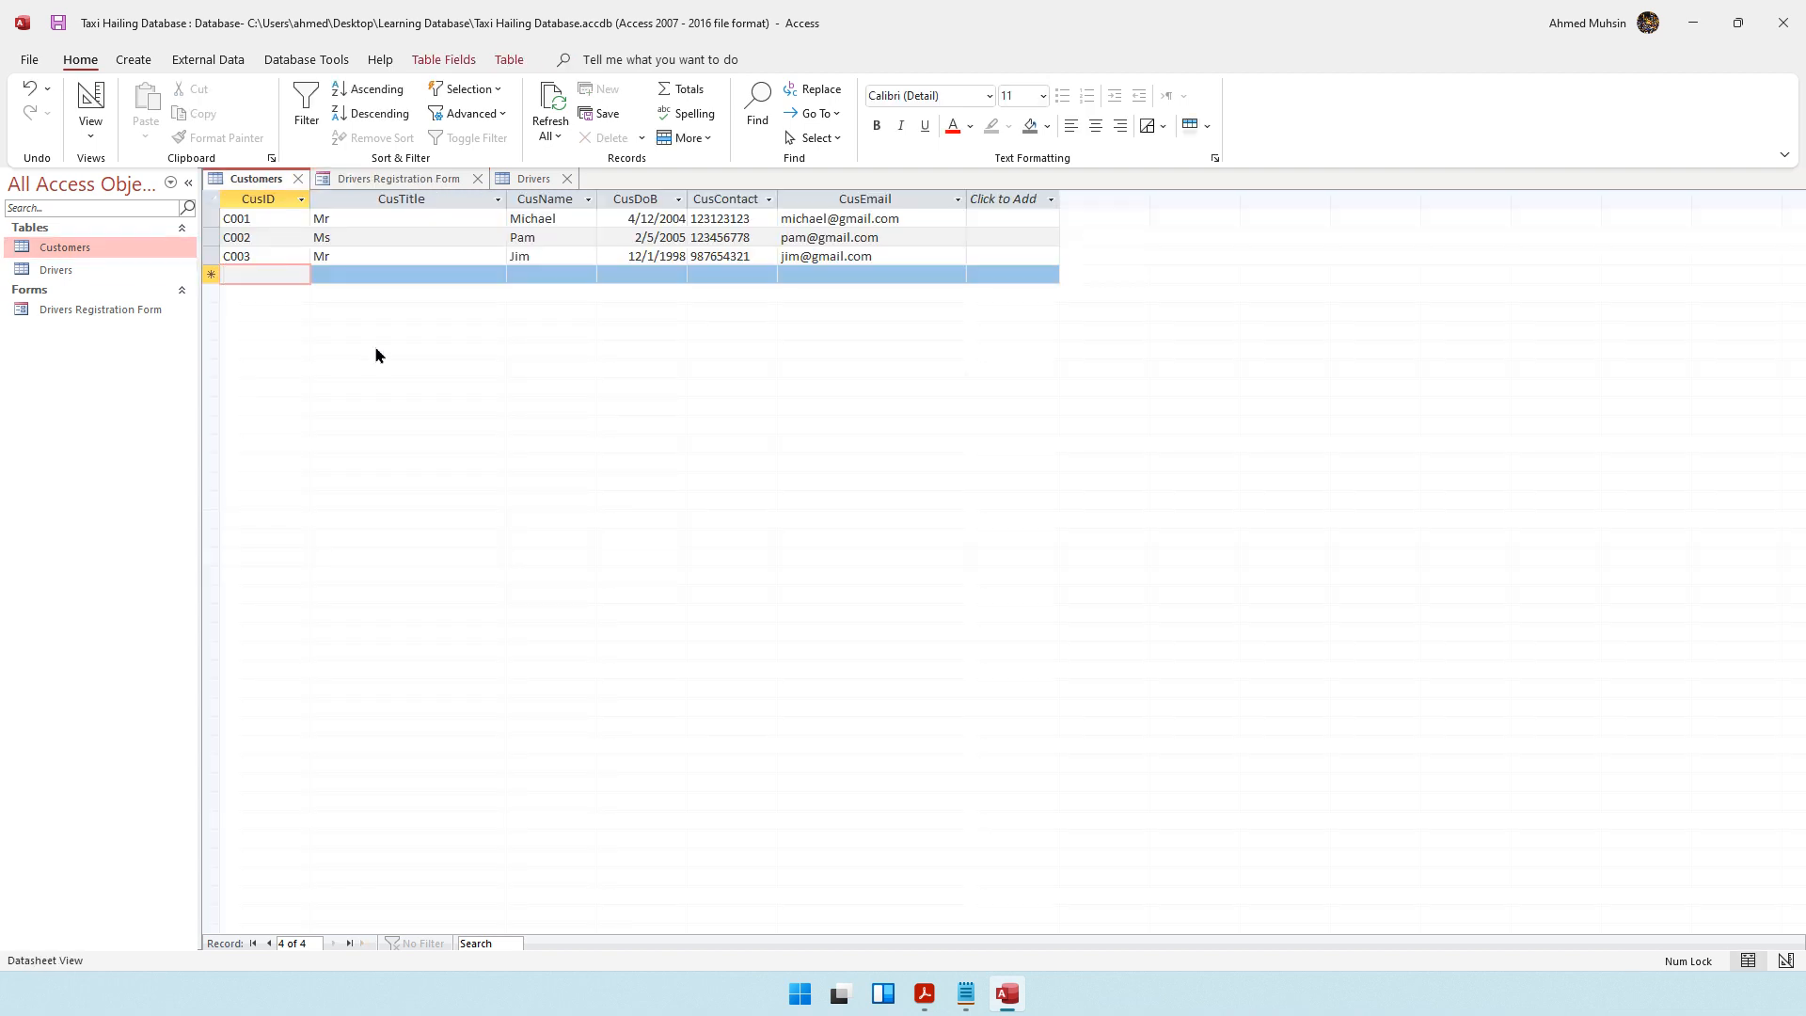